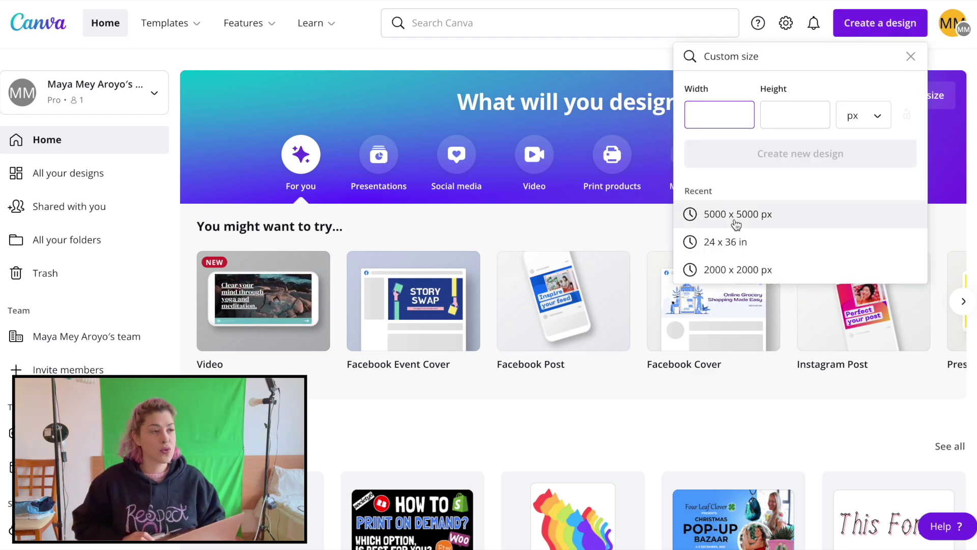
- Create a new blank custom-size design of 5000 x 5000 px
left_click(736, 224)
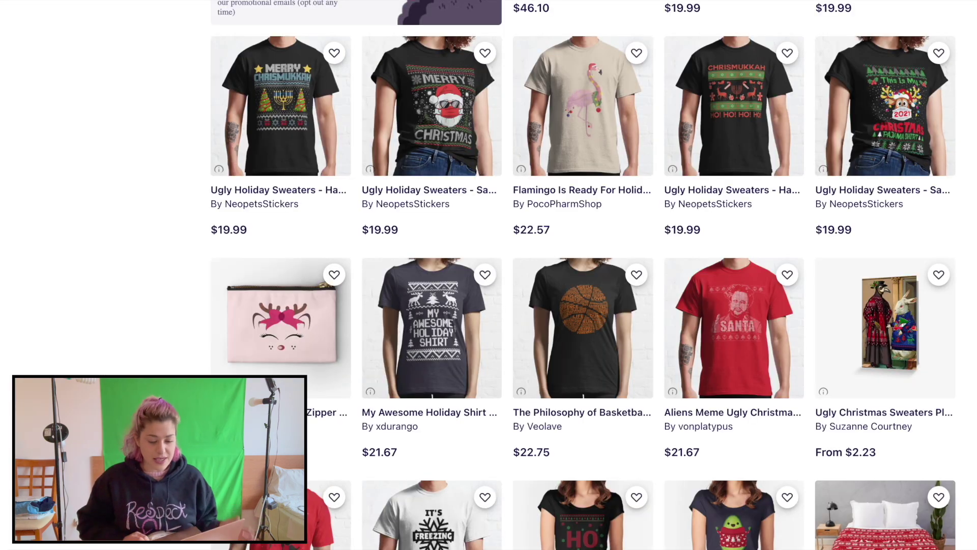
- Search Redbubble for environmental stickers and look through the designs for ideas
scroll(544, 280, "up", 15)
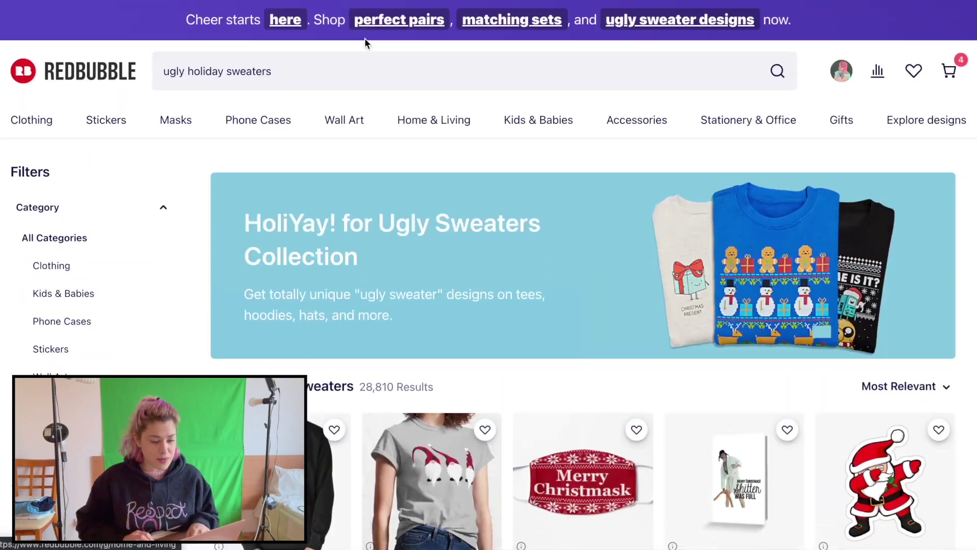
triple_click(290, 71)
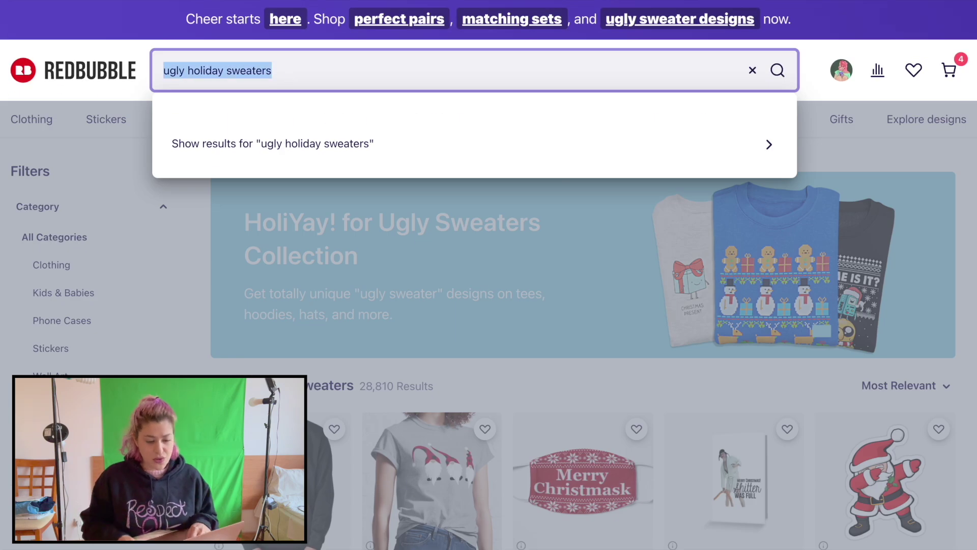
type("environ")
left_click(610, 122)
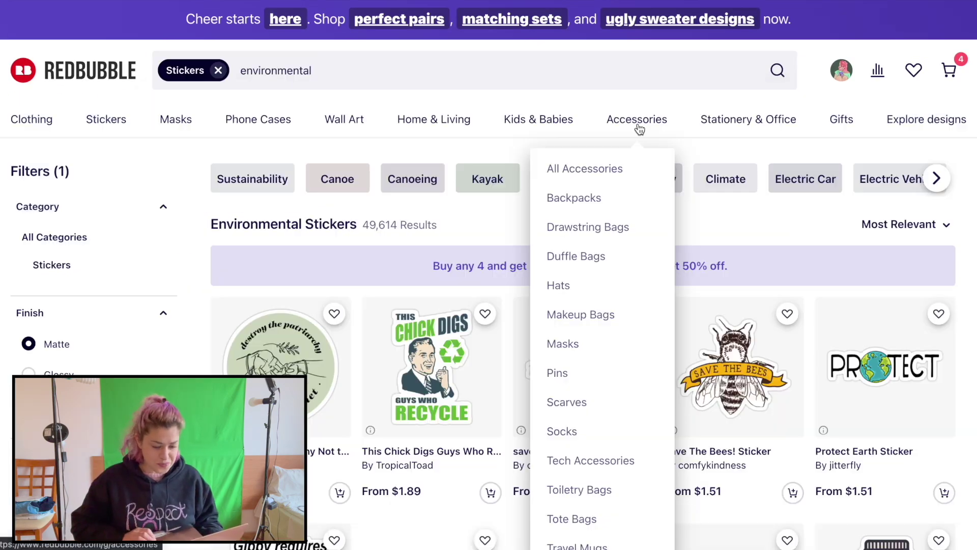
scroll(587, 137, "down", 4)
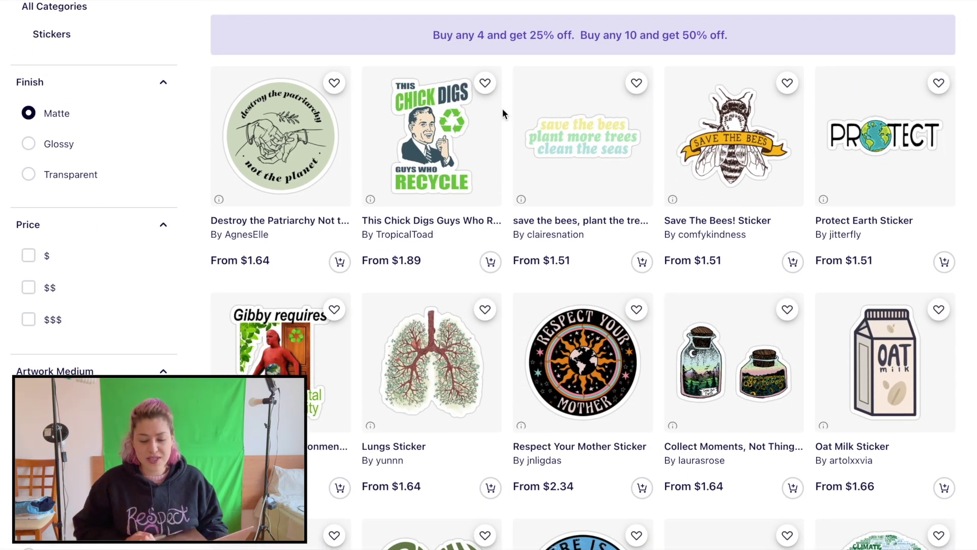
scroll(502, 108, "down", 9)
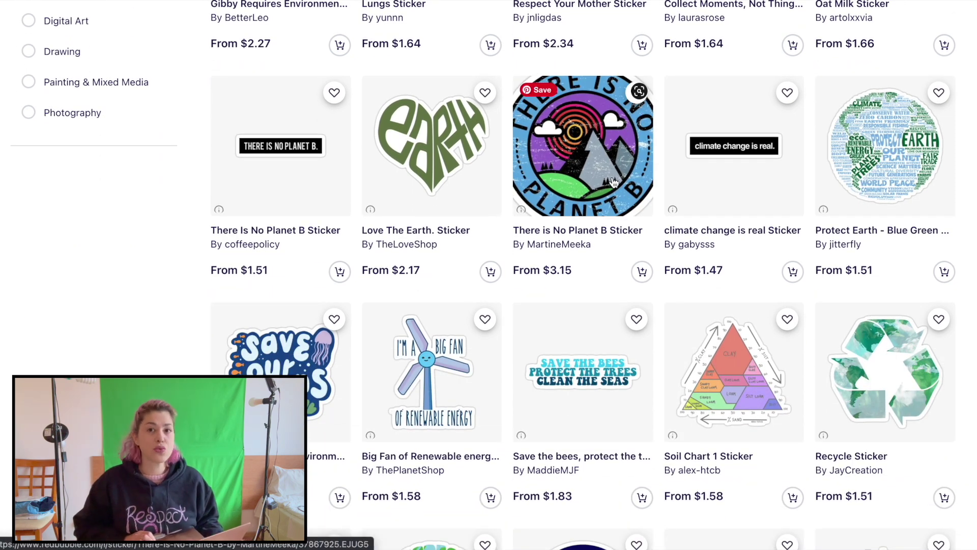
scroll(614, 182, "down", 3)
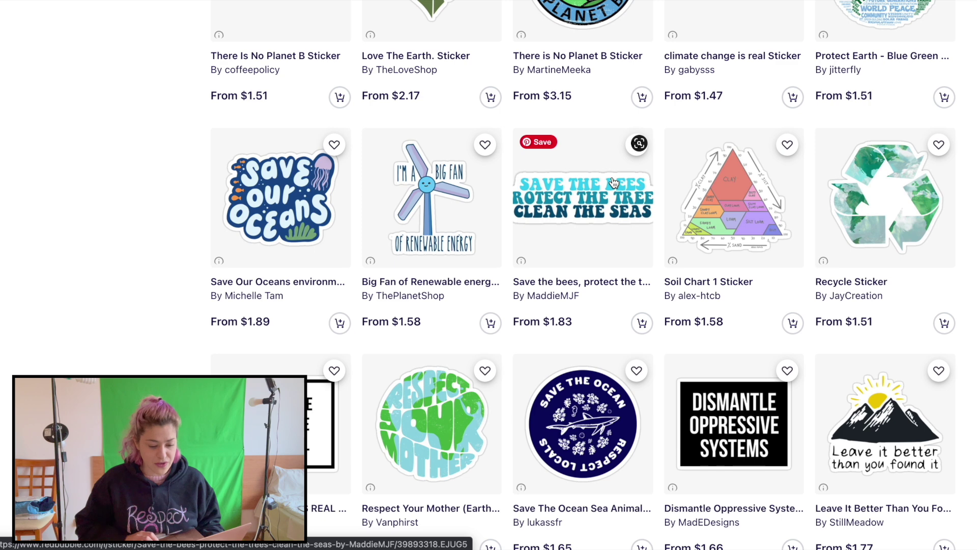
scroll(614, 182, "down", 2)
scroll(614, 182, "down", 3)
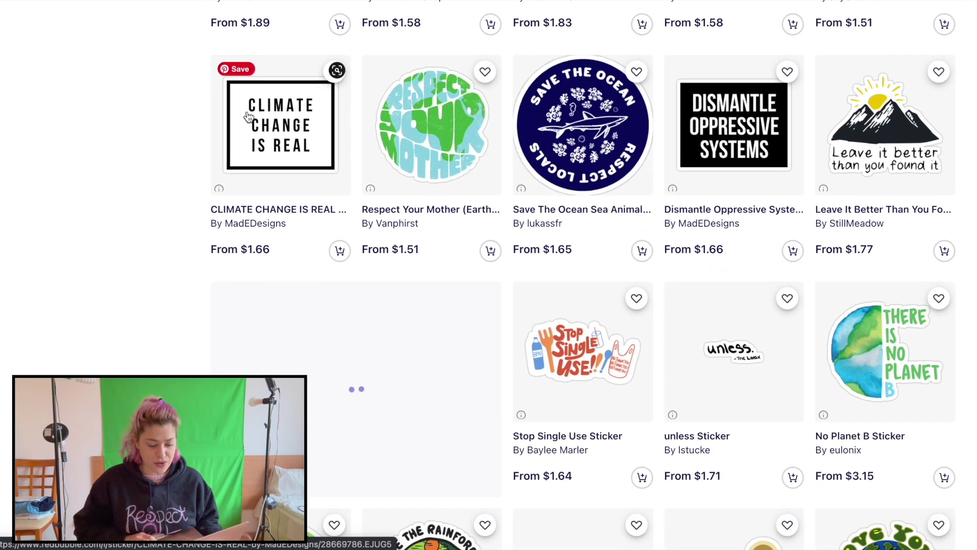
scroll(580, 148, "down", 1)
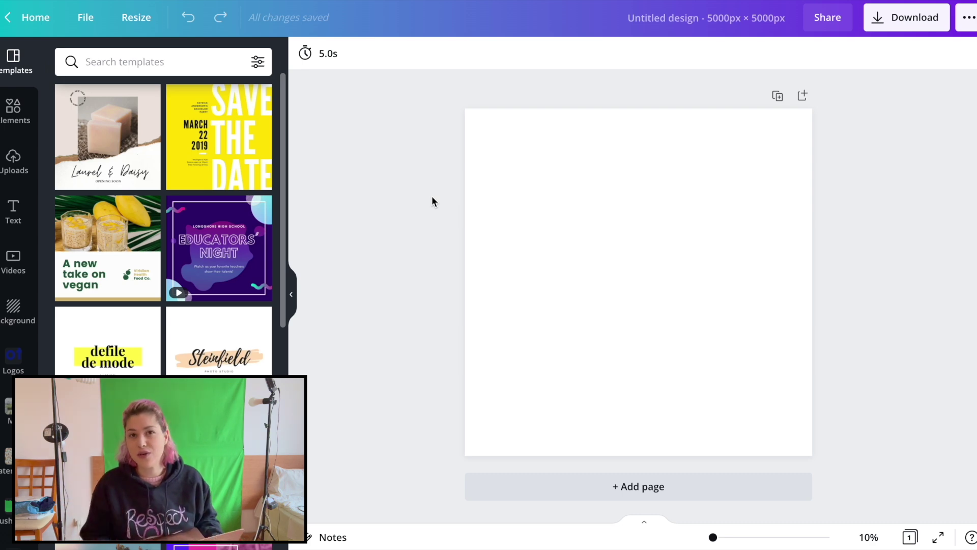
- Switch to the blank Canva design and search its elements for "earth globe"
left_click(17, 112)
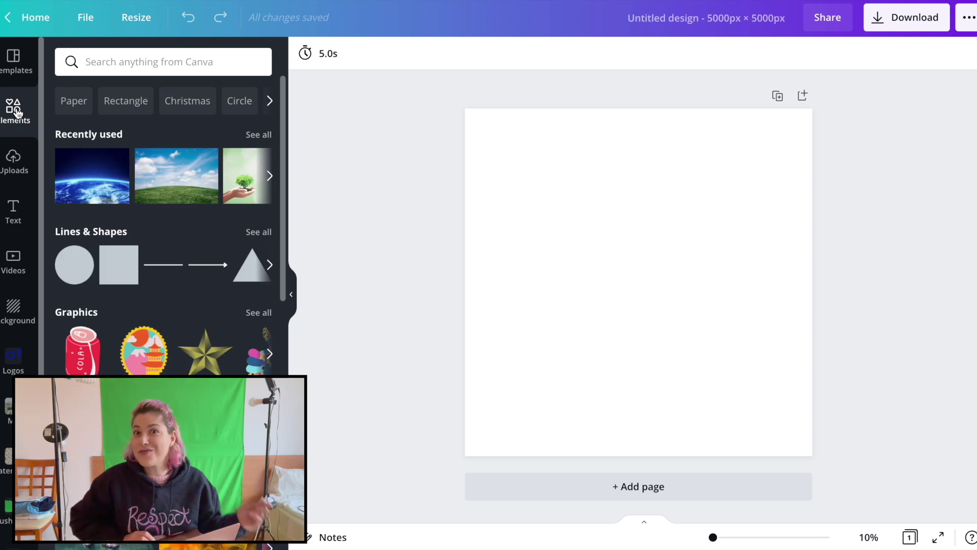
scroll(188, 239, "down", 1)
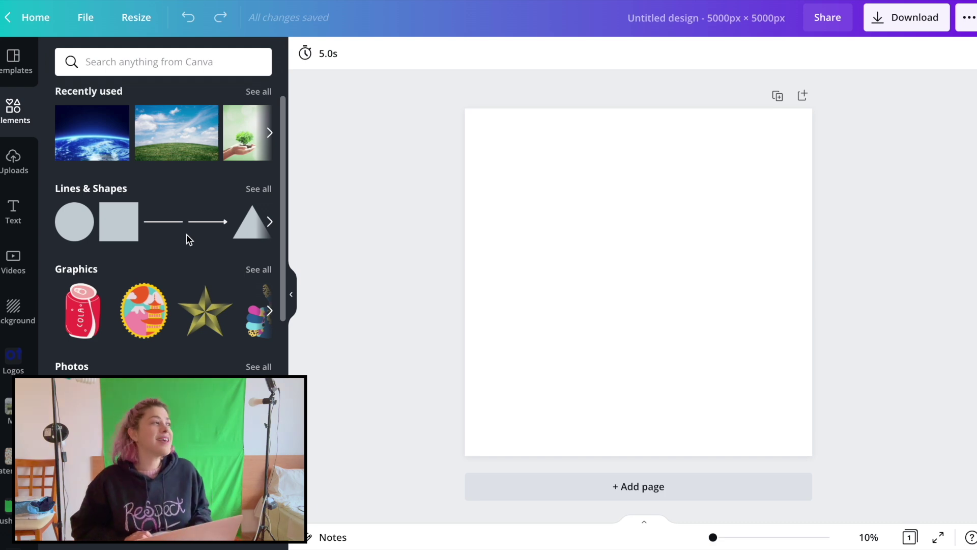
scroll(167, 198, "up", 1)
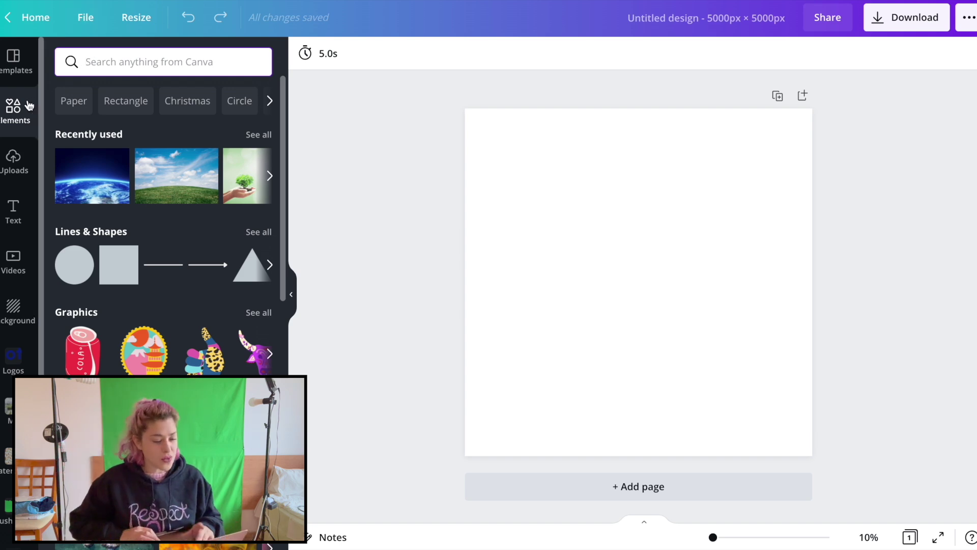
type("planet")
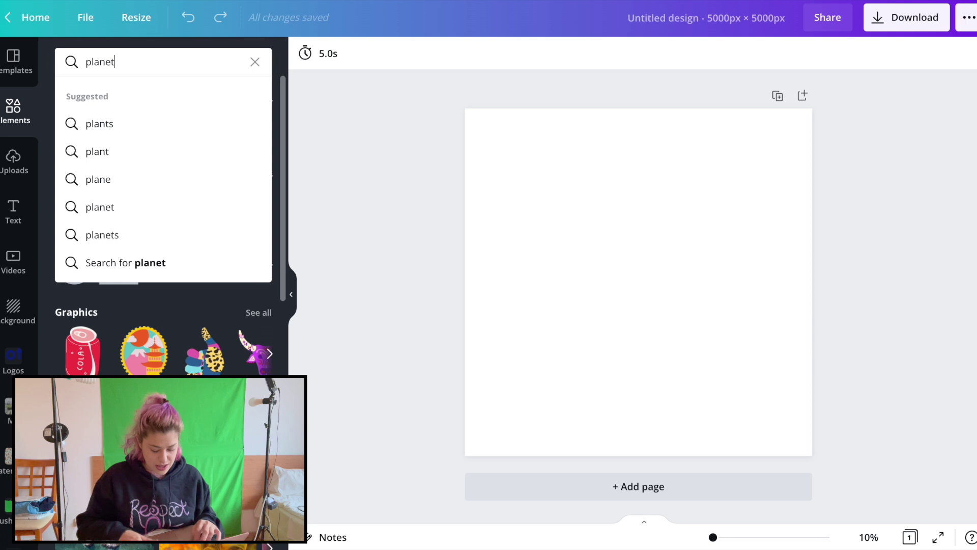
key("ctrl+a")
type("earth globe")
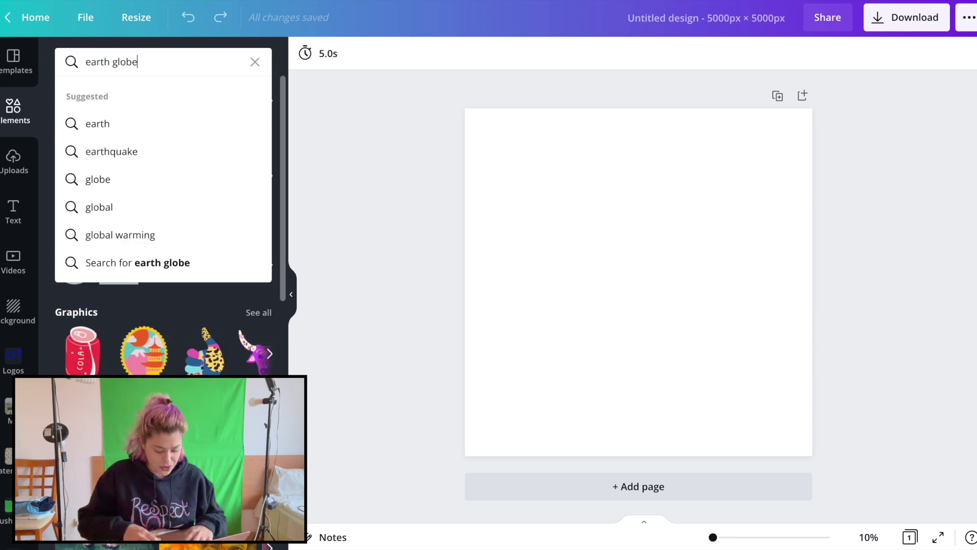
key("Return")
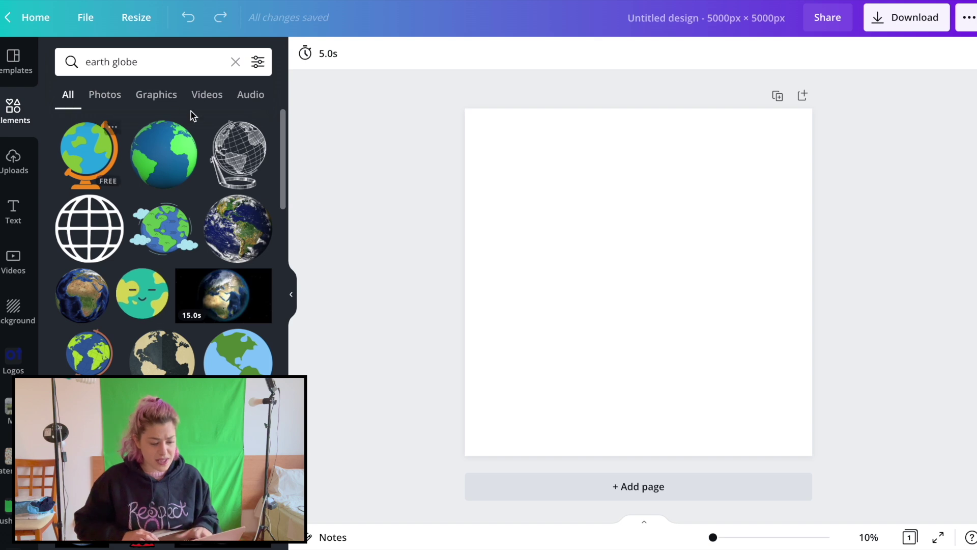
- Restrict the earth globe results to graphics and apply one search filter
left_click(157, 97)
left_click(258, 61)
left_click(80, 305)
left_click(257, 62)
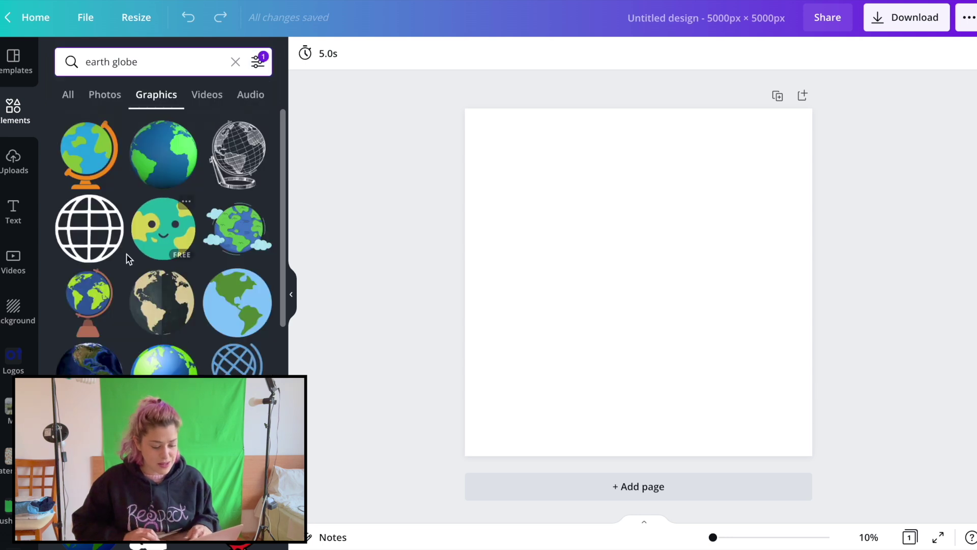
- Look through the earth globe graphics for one that suits the design
scroll(215, 191, "down", 1)
scroll(214, 191, "up", 1)
scroll(232, 279, "down", 2)
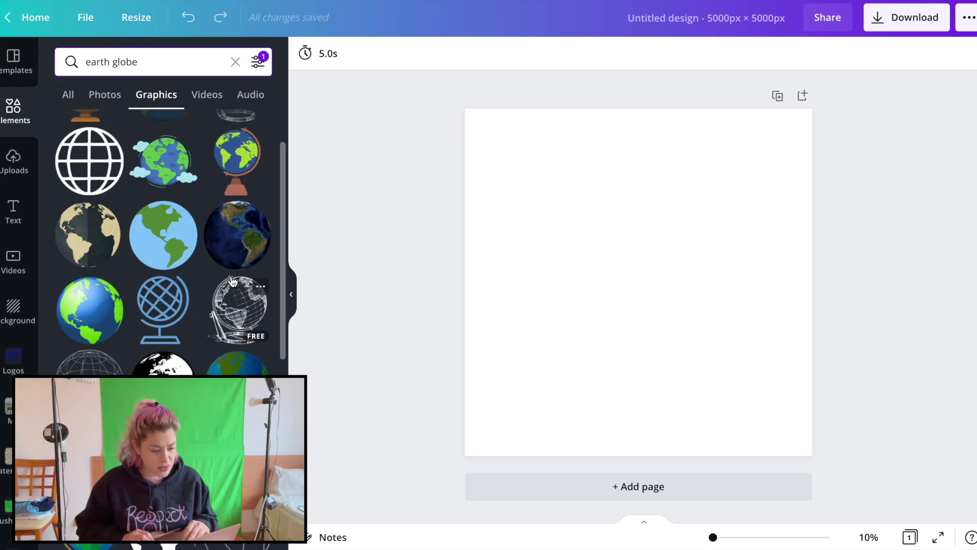
scroll(231, 280, "up", 2)
scroll(233, 282, "down", 5)
scroll(233, 281, "down", 5)
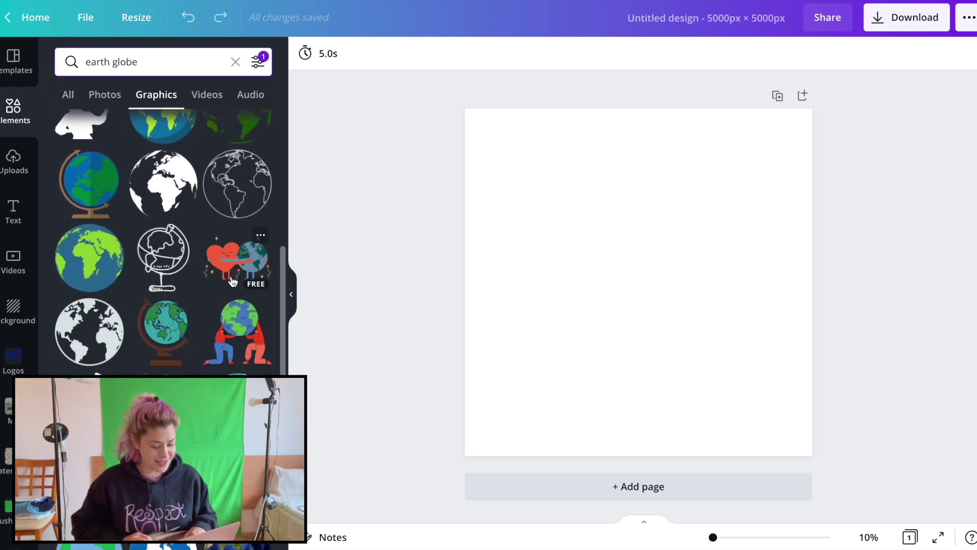
scroll(232, 280, "down", 10)
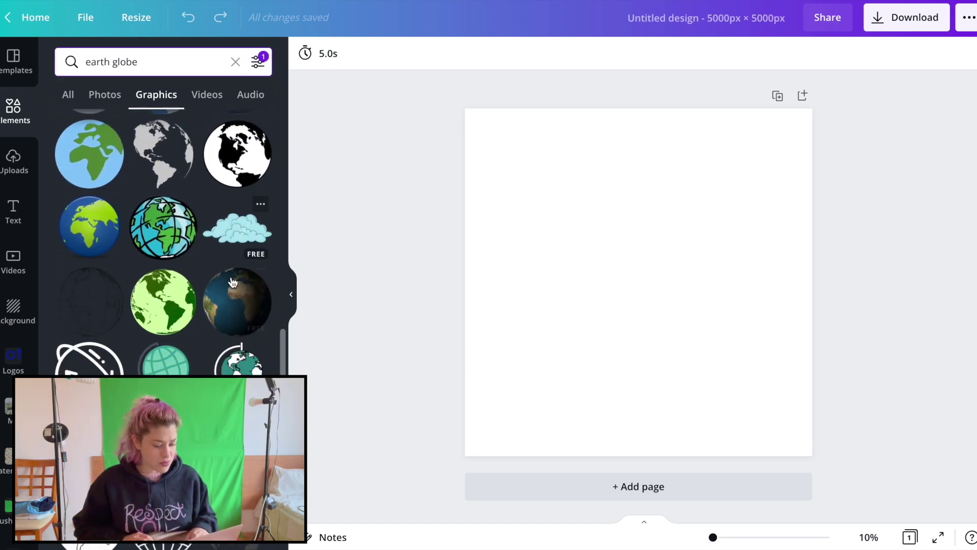
scroll(232, 278, "down", 10)
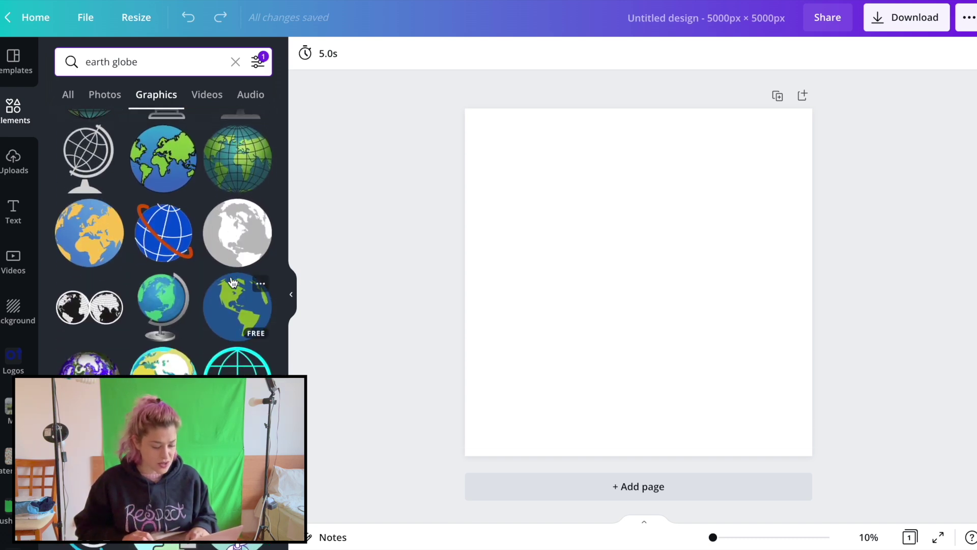
scroll(233, 281, "down", 10)
scroll(147, 207, "down", 10)
- Shorten the graphics search to "earth" and add the light watercolour planet with orange patches to the page
left_click(121, 62)
double_click(122, 62)
key("BackSpace")
key("Return")
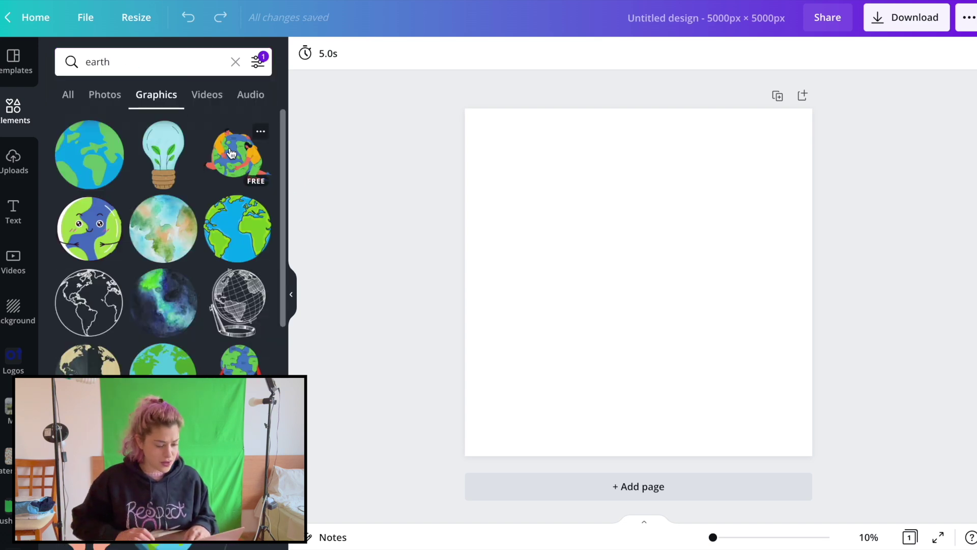
left_click(163, 228)
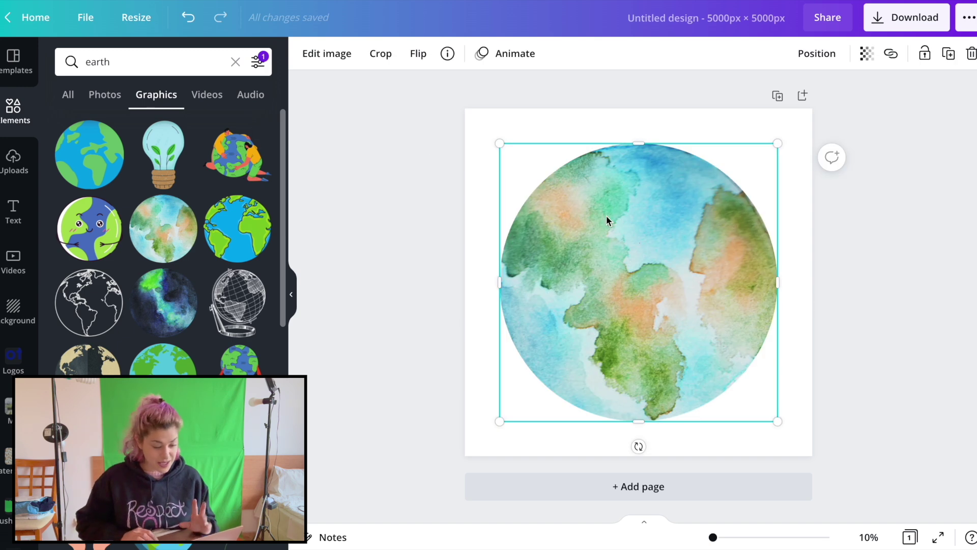
- Set the page background colour to black
left_click(494, 120)
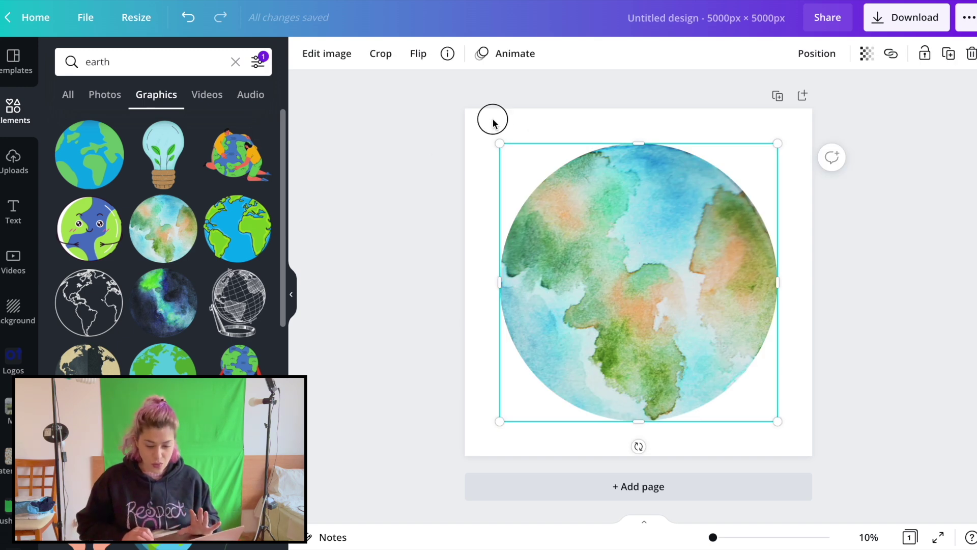
left_click(304, 56)
left_click(69, 351)
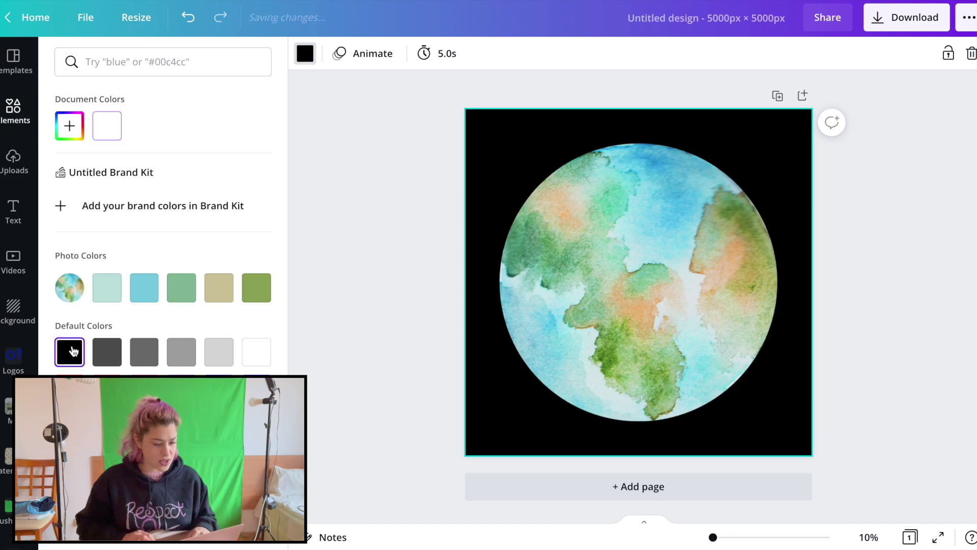
key("Escape")
- Adjust the planet image to brightness 26 and saturation 39, with the tint at 0
left_click(629, 267)
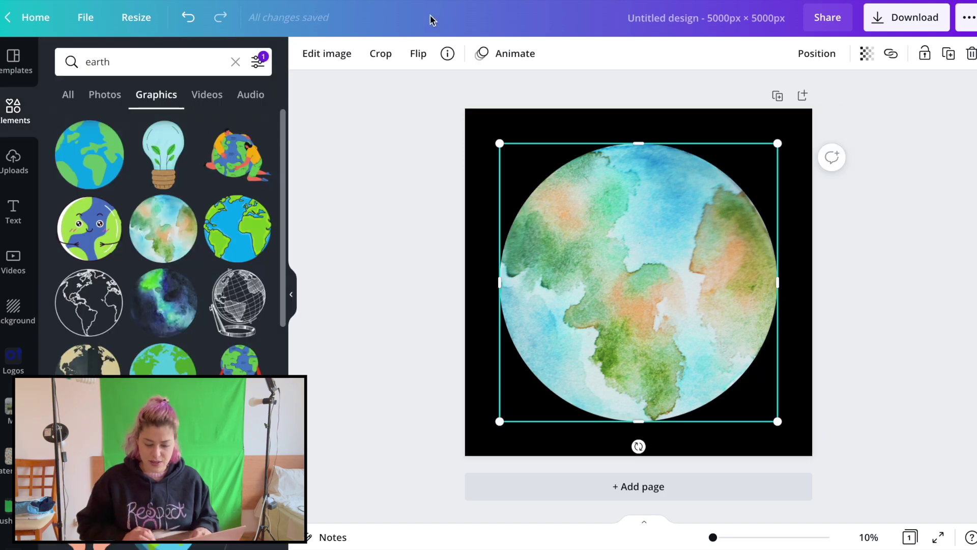
left_click(341, 55)
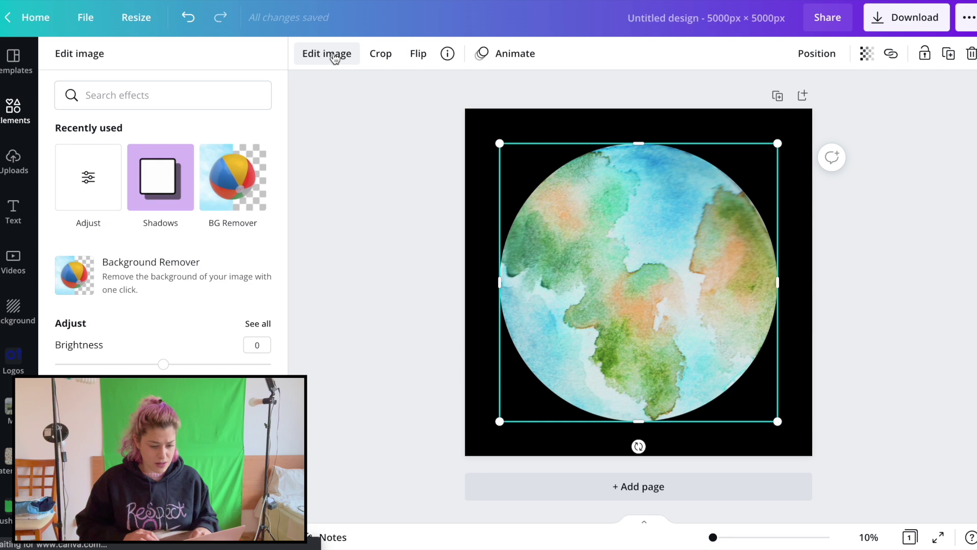
left_click(93, 178)
left_click_drag(162, 115, 191, 115)
left_click_drag(163, 192, 206, 195)
mouse_move(176, 234)
left_mouse_down()
mouse_move(197, 232)
mouse_move(163, 234)
left_mouse_up()
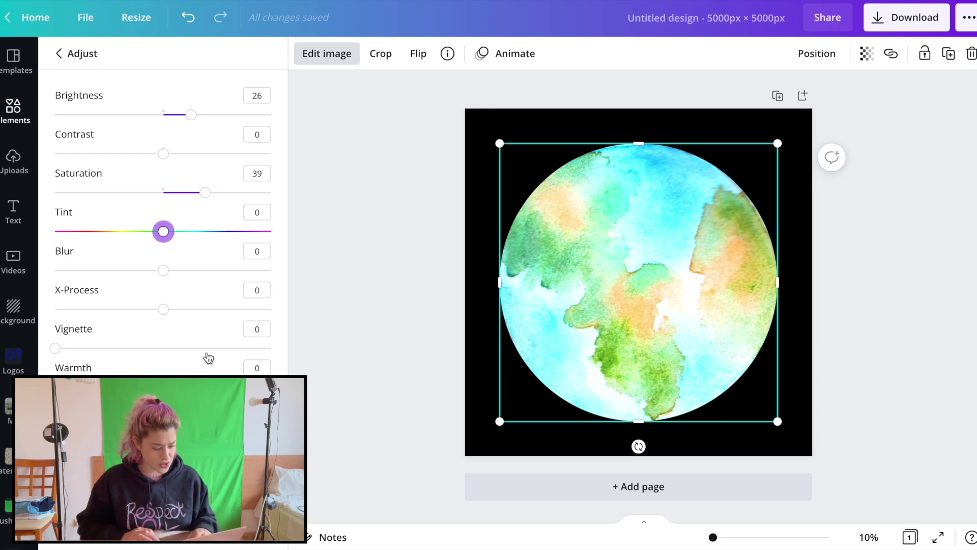
- Fine-tune the planet image by lowering its brightness slightly and raising its saturation further
scroll(212, 338, "down", 3)
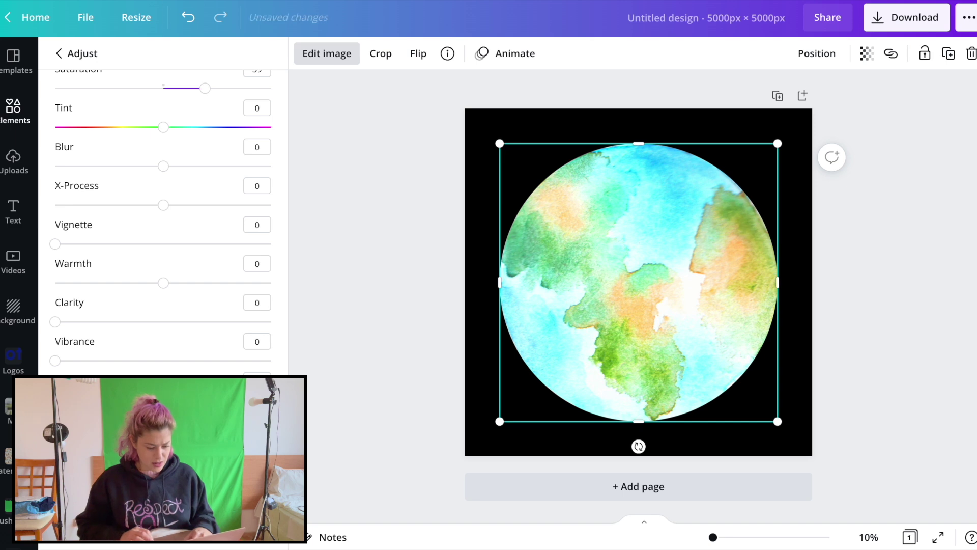
scroll(163, 219, "up", 2)
left_click_drag(191, 114, 185, 114)
left_click_drag(205, 193, 219, 192)
left_click(380, 197)
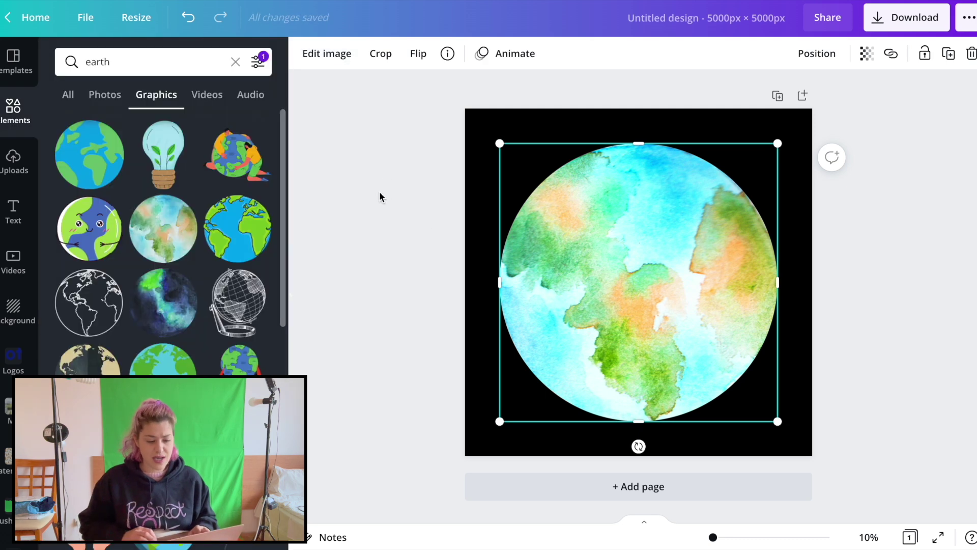
- Crop the planet image to its left half, with the cut edge on the page's vertical centre line
left_click(499, 139)
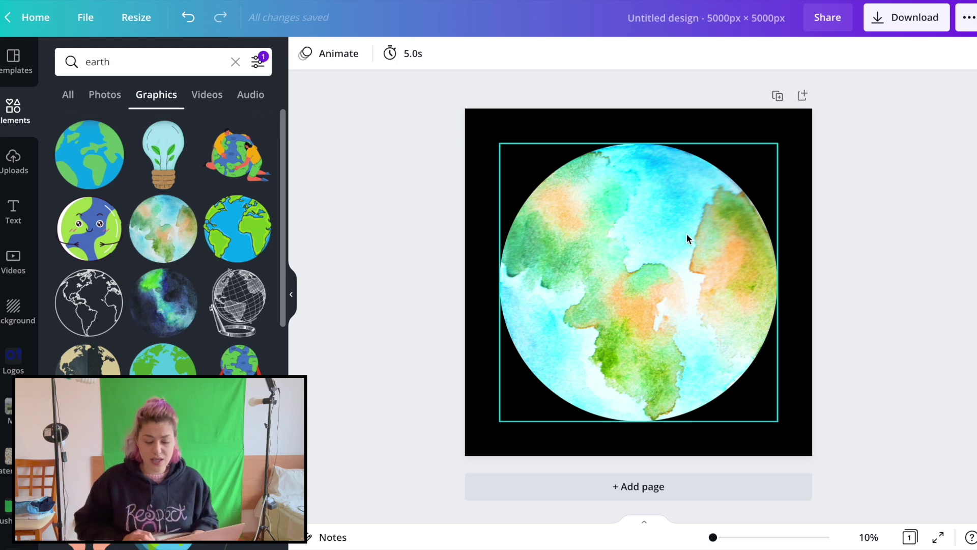
left_click(709, 262)
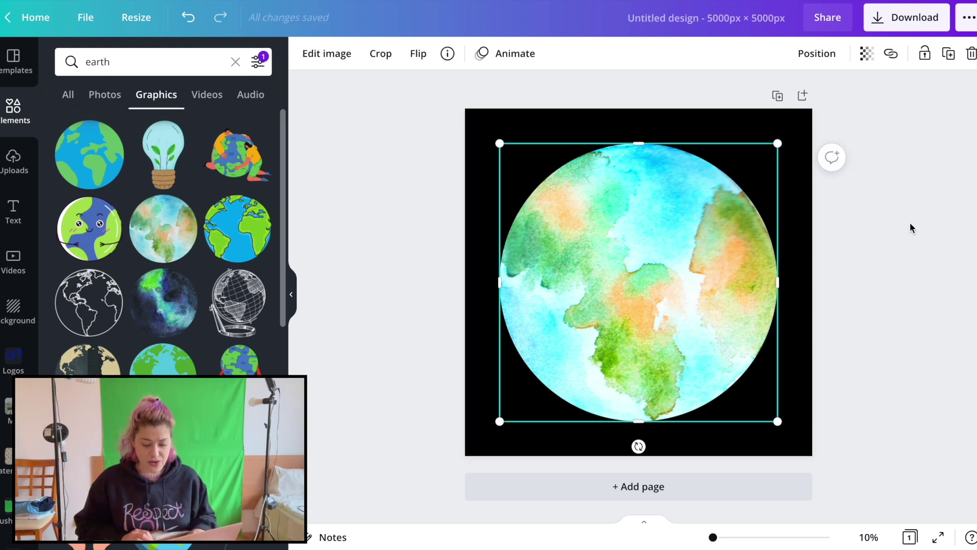
double_click(664, 246)
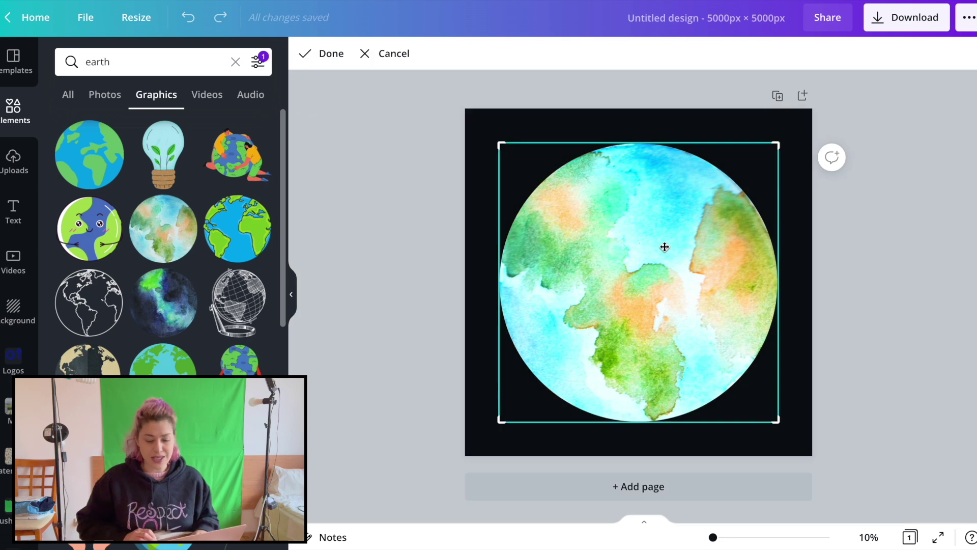
left_click_drag(779, 144, 641, 144)
left_click(910, 290)
mouse_move(609, 252)
left_mouse_down()
mouse_move(596, 250)
mouse_move(608, 252)
left_mouse_up()
left_click(875, 260)
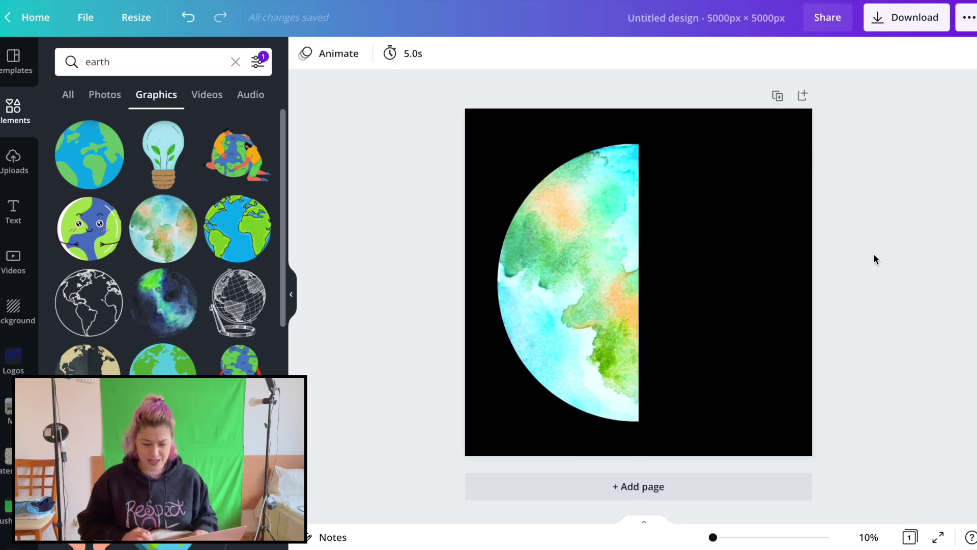
- Add a white heading to the page reading "There is no planet B"
left_click(13, 212)
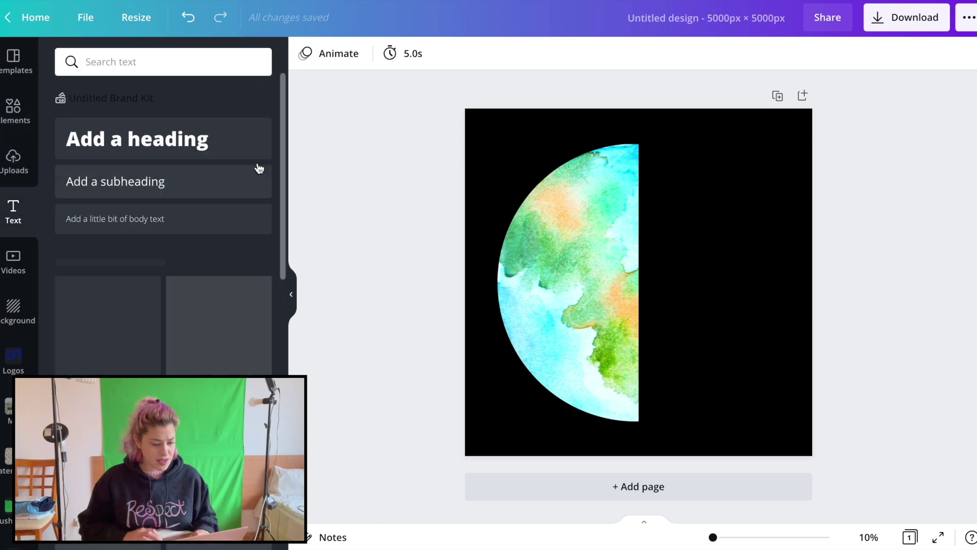
left_click(165, 133)
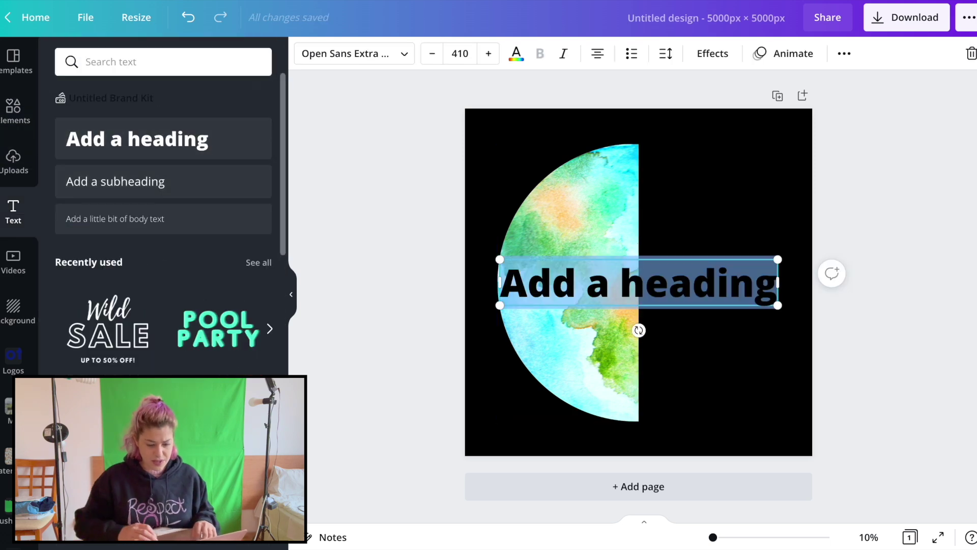
left_click(516, 53)
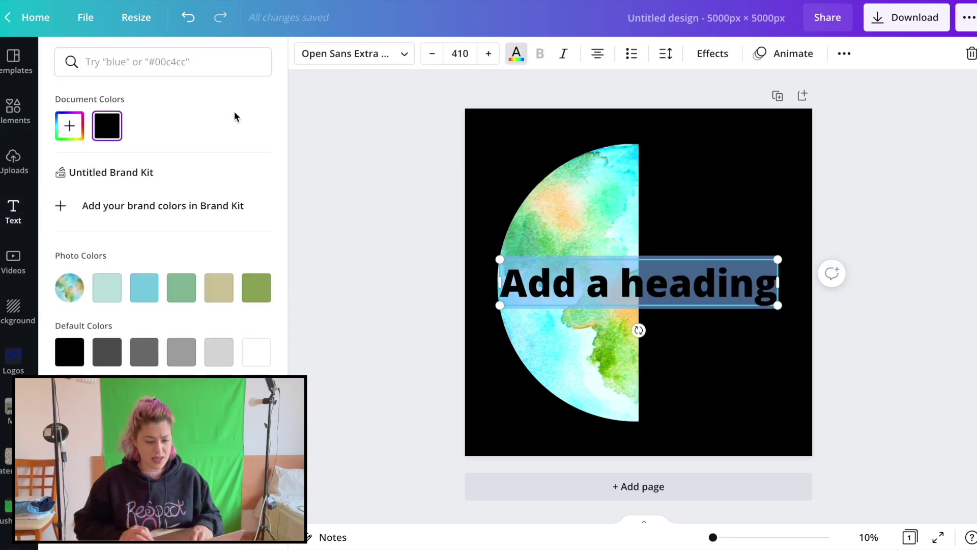
left_click(256, 352)
type("There")
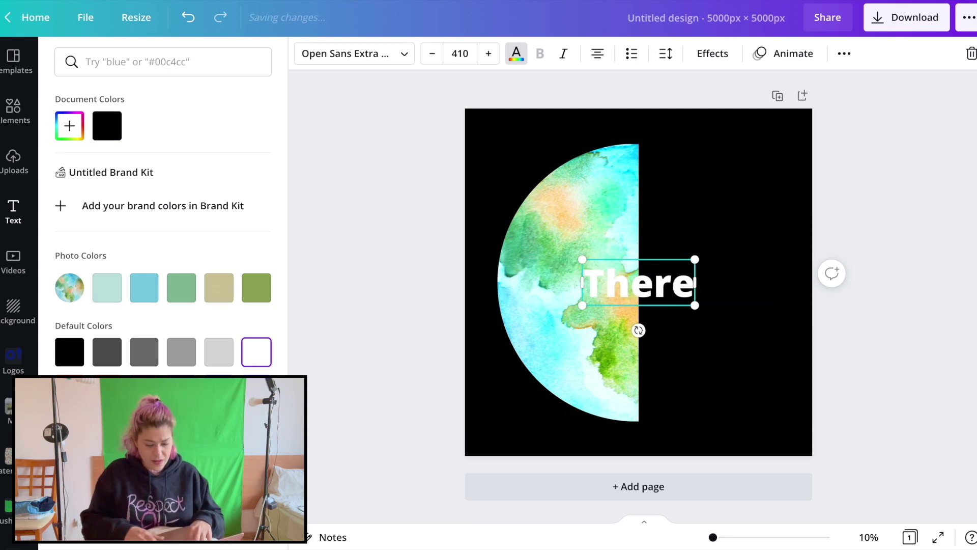
type(" is no")
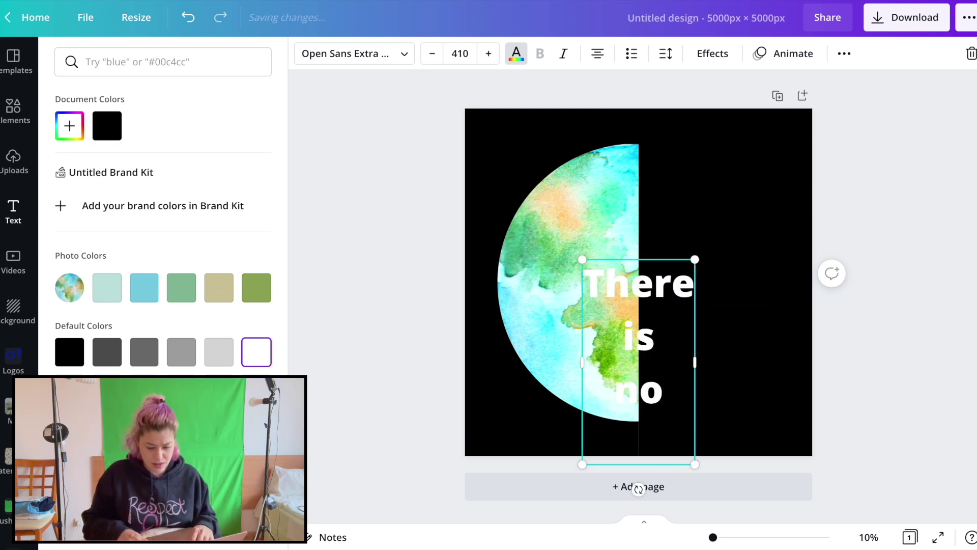
type(" planet")
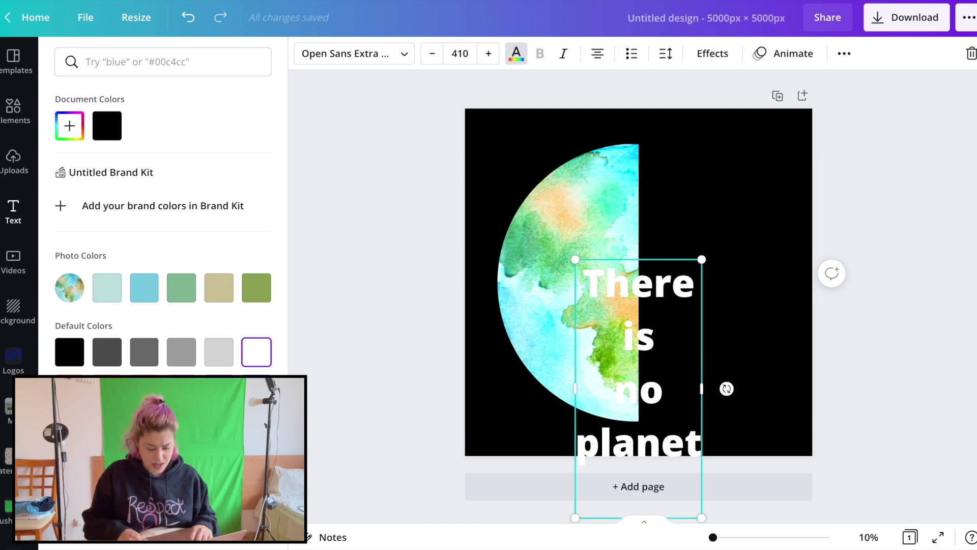
type(" B")
- Reduce the line spacing of the whole heading to about 1 and align its text to the left
key("ctrl+a")
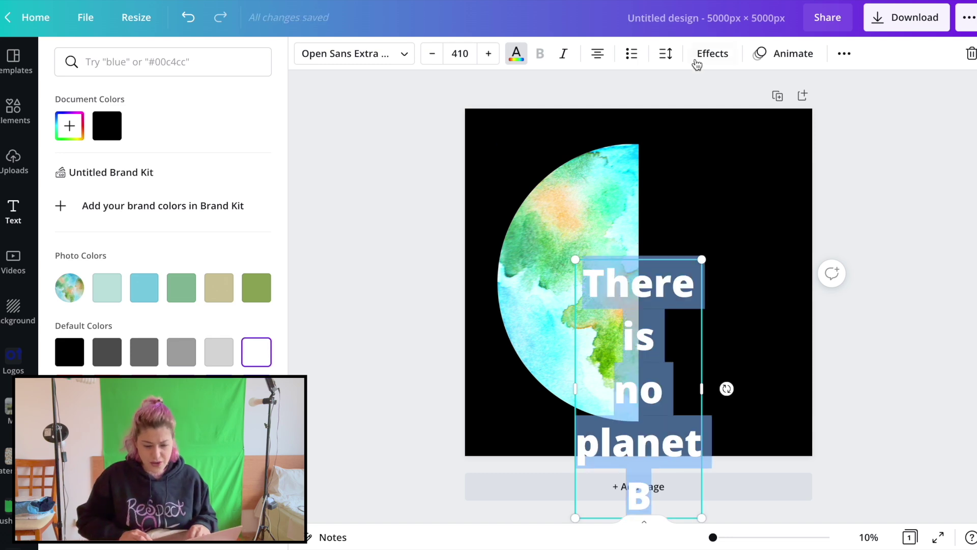
left_click(665, 53)
left_click_drag(792, 129, 778, 133)
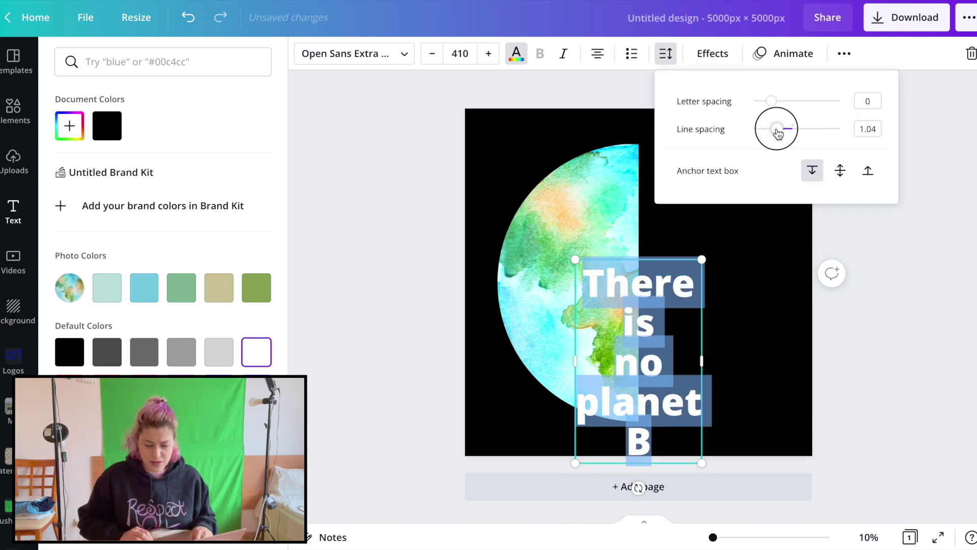
left_click(595, 53)
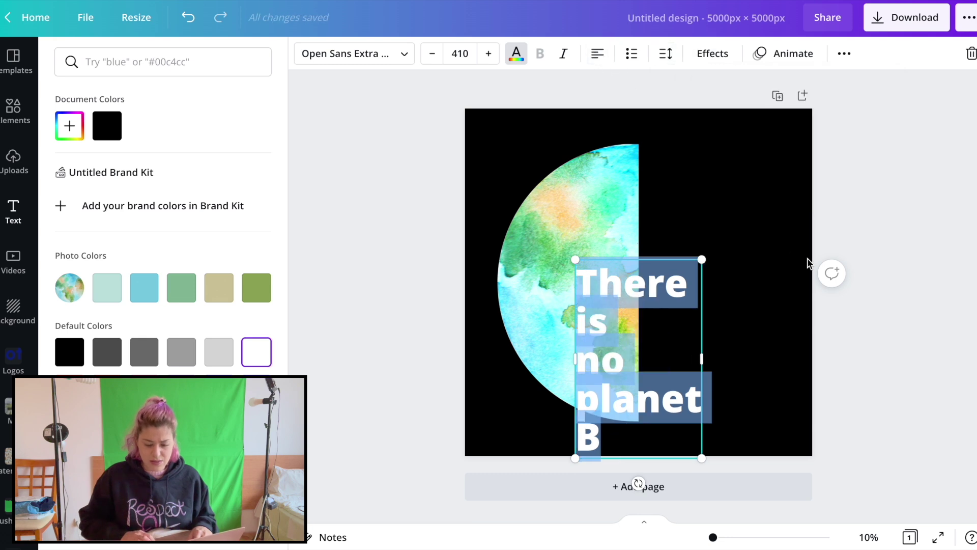
- Place the text block on the empty half of the page, against the planet's cut edge and level with its top
key("Escape")
left_click(874, 224)
left_click_drag(608, 395, 672, 280)
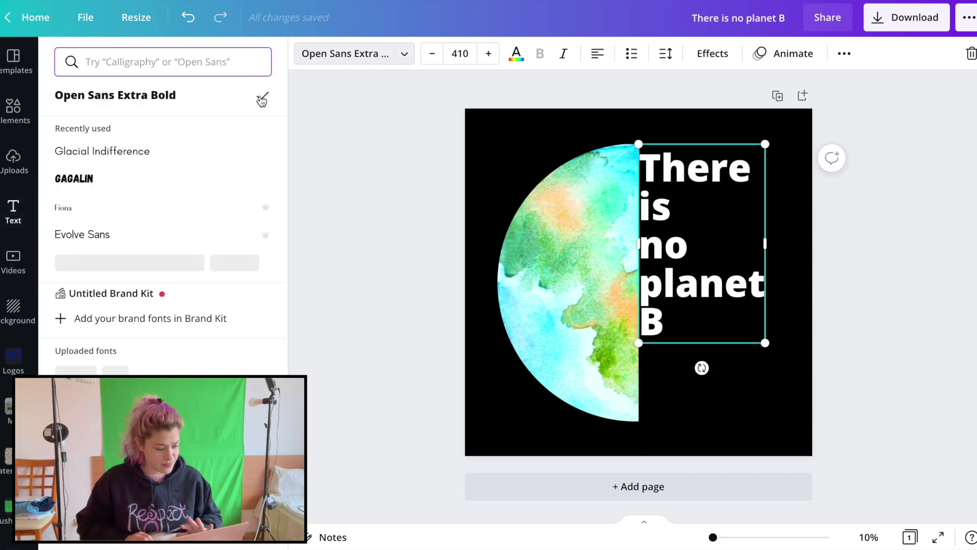
- Try the Gagalin, Glacial Indifference, BoldScrapbook, Firasella and Gabriola fonts on the text
left_click(132, 180)
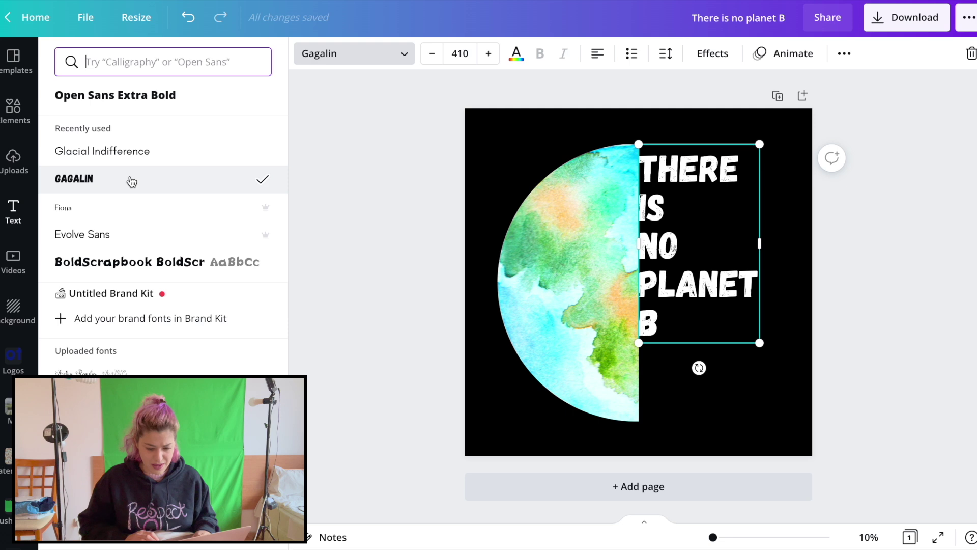
left_click(124, 154)
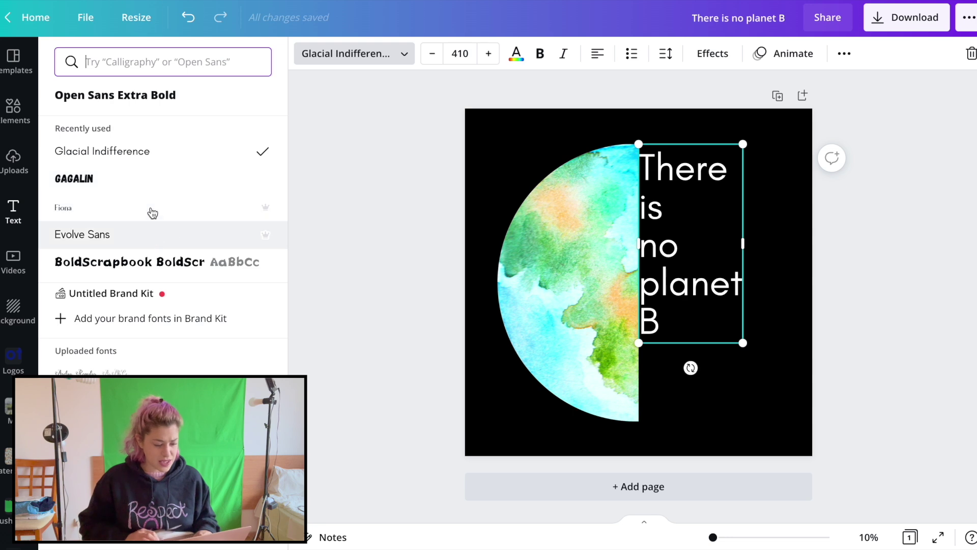
left_click(155, 264)
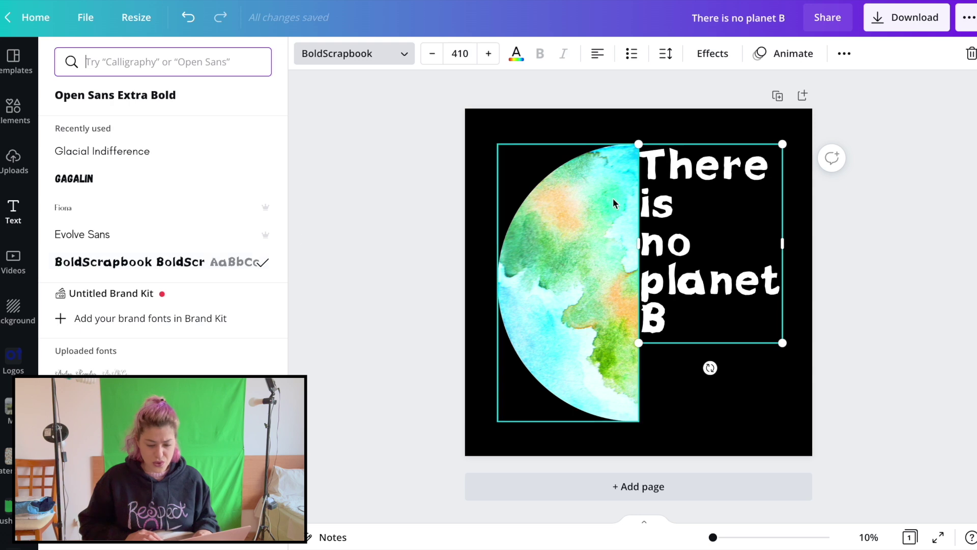
scroll(170, 245, "down", 5)
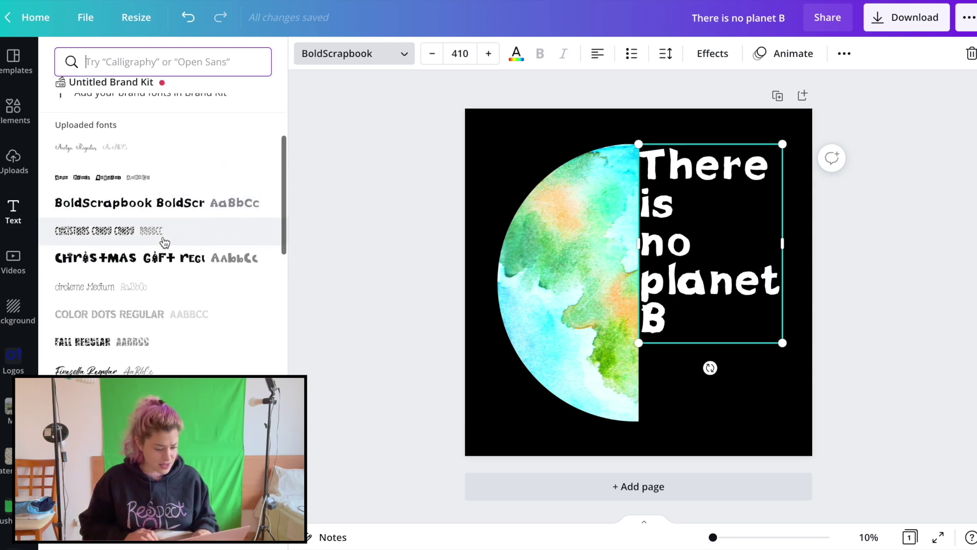
scroll(136, 227, "down", 4)
left_click(137, 178)
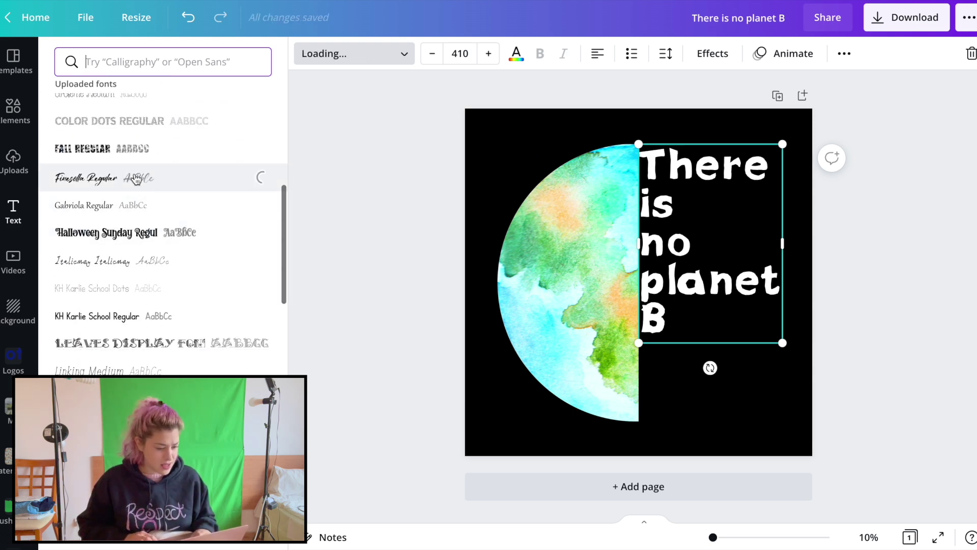
left_click(135, 204)
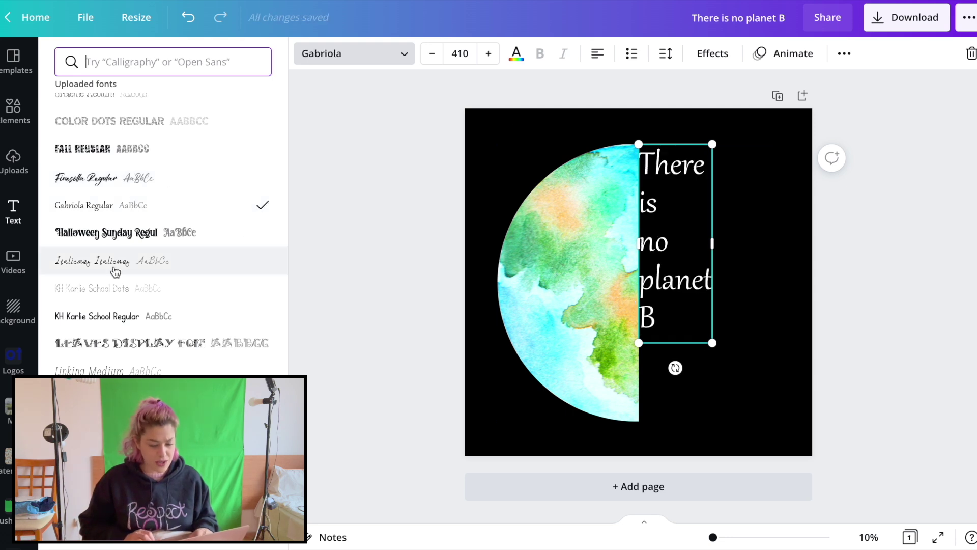
- Set the text in the uploaded Monday Morning font and shift it slightly away from the planet's cut edge
scroll(145, 359, "down", 2)
scroll(149, 368, "down", 3)
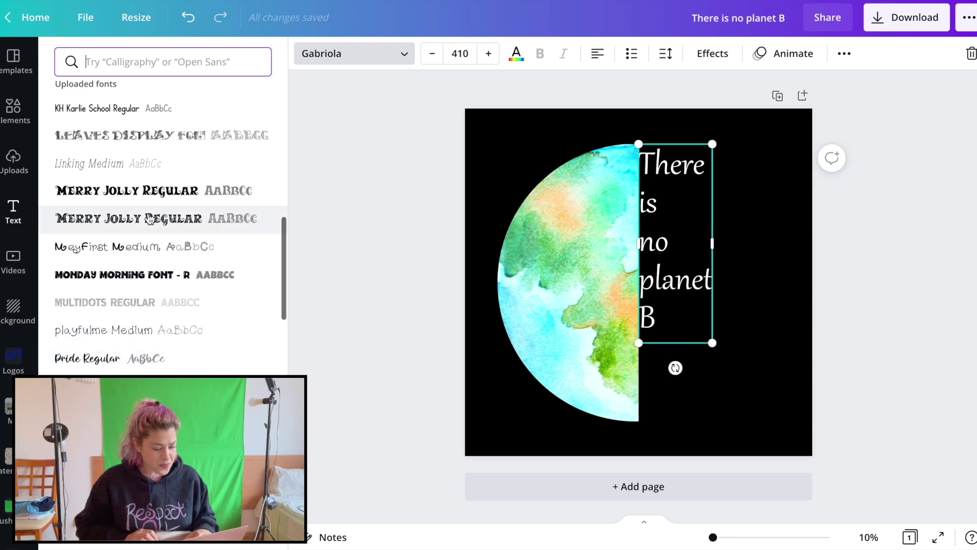
left_click(145, 288)
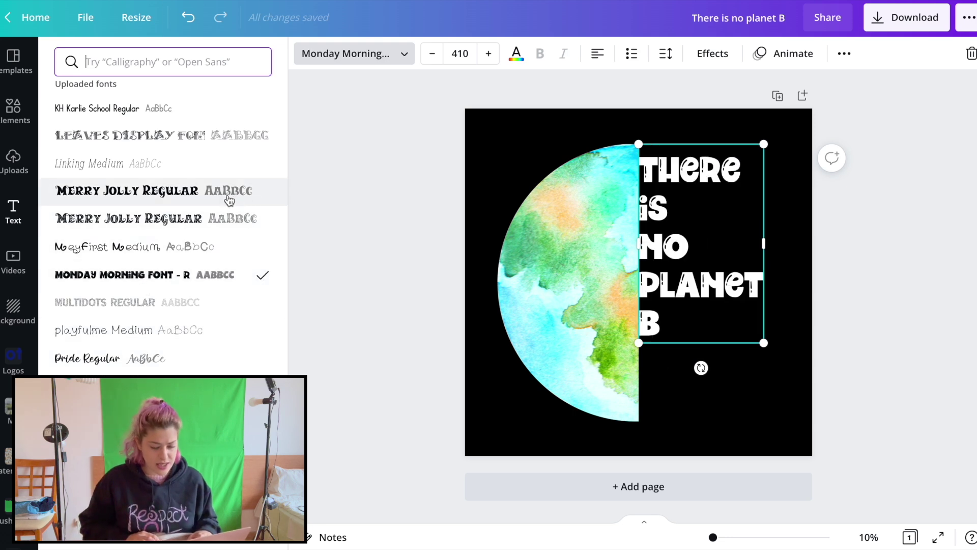
scroll(246, 247, "down", 1)
left_click_drag(673, 285, 678, 285)
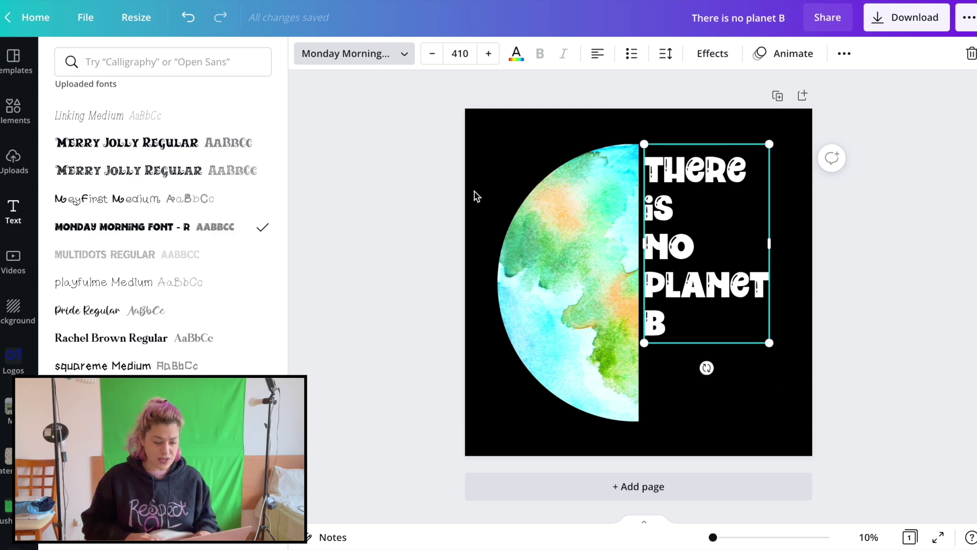
- Set the letter "B" to font size 800 and scale up the whole text block to fill more of the empty half
left_click(675, 324)
left_click(688, 318)
double_click(666, 331)
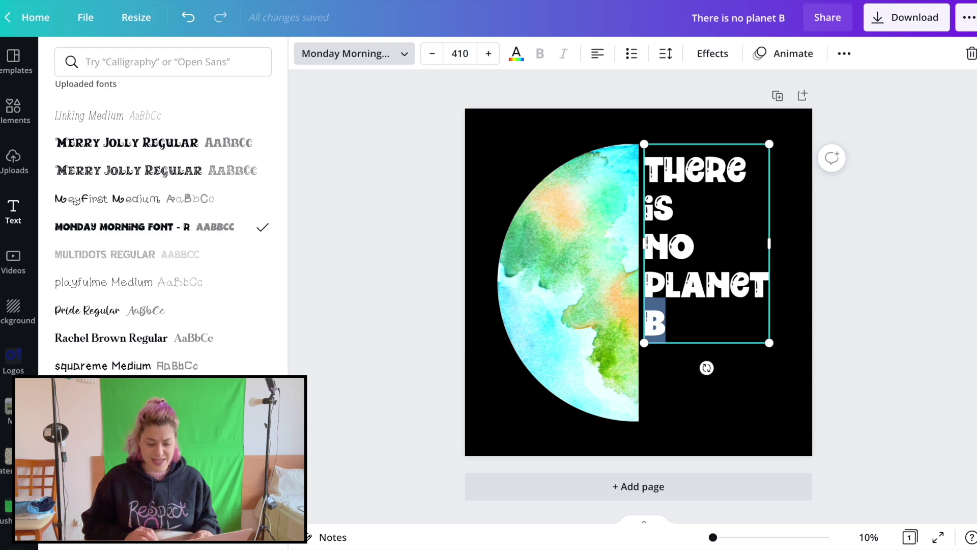
left_click(455, 54)
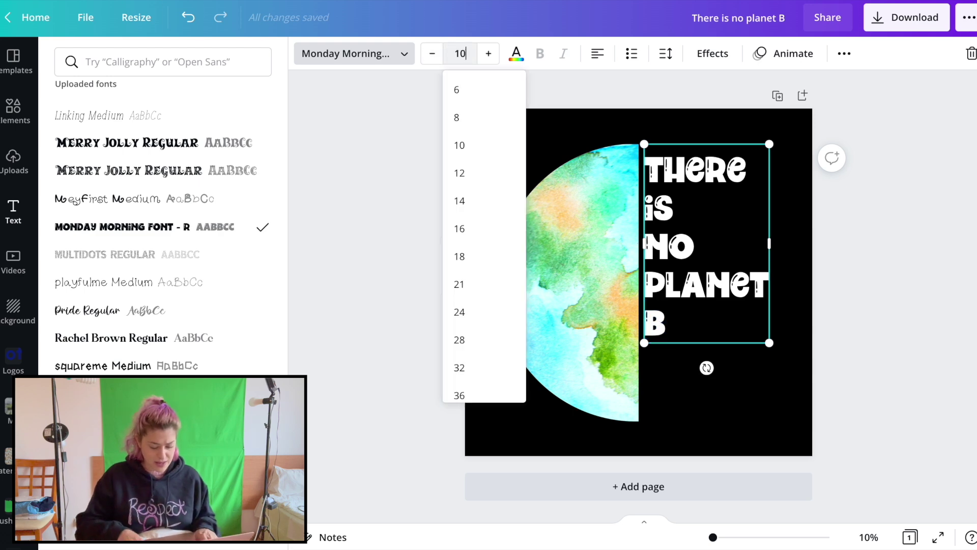
type("1000")
key("Return")
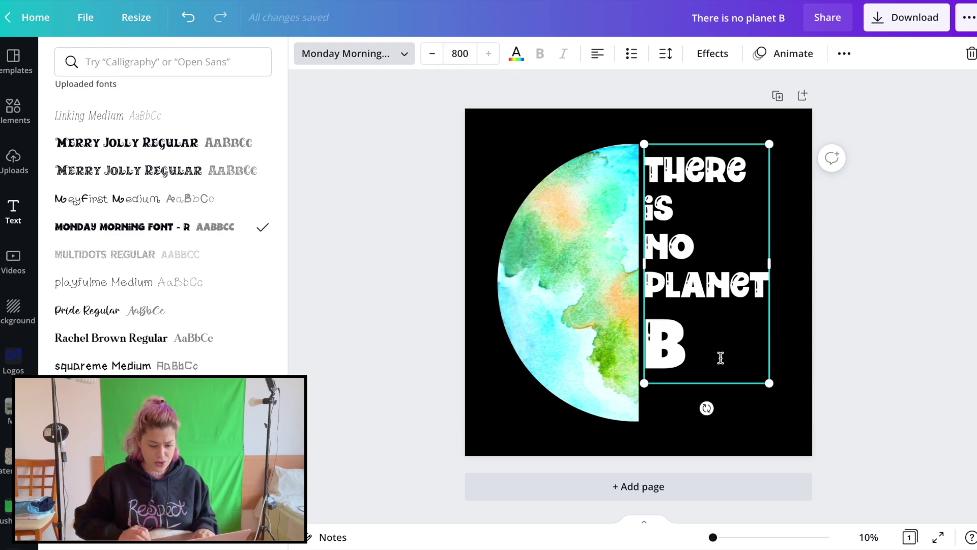
left_click_drag(770, 381, 828, 417)
- Set the word "There" to font size 300
double_click(675, 175)
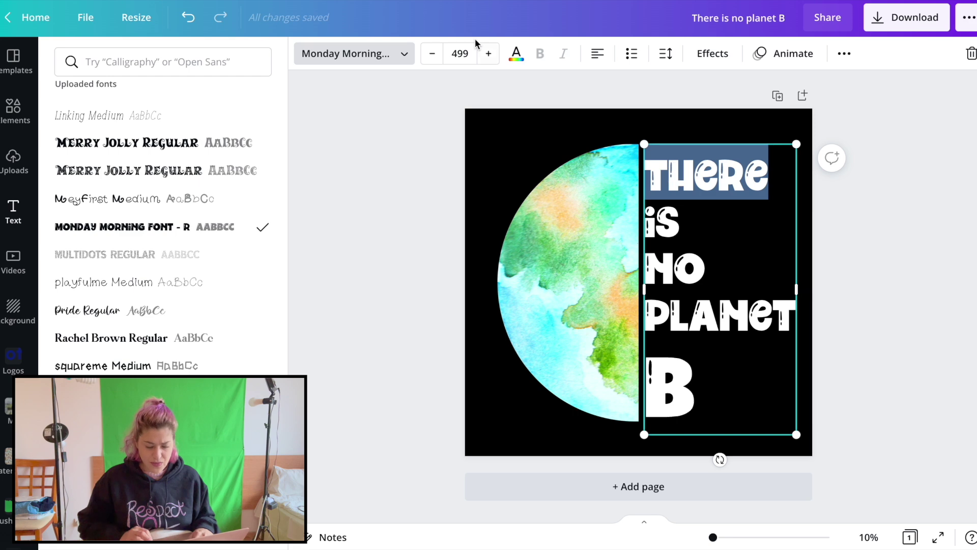
left_click(457, 50)
type("3")
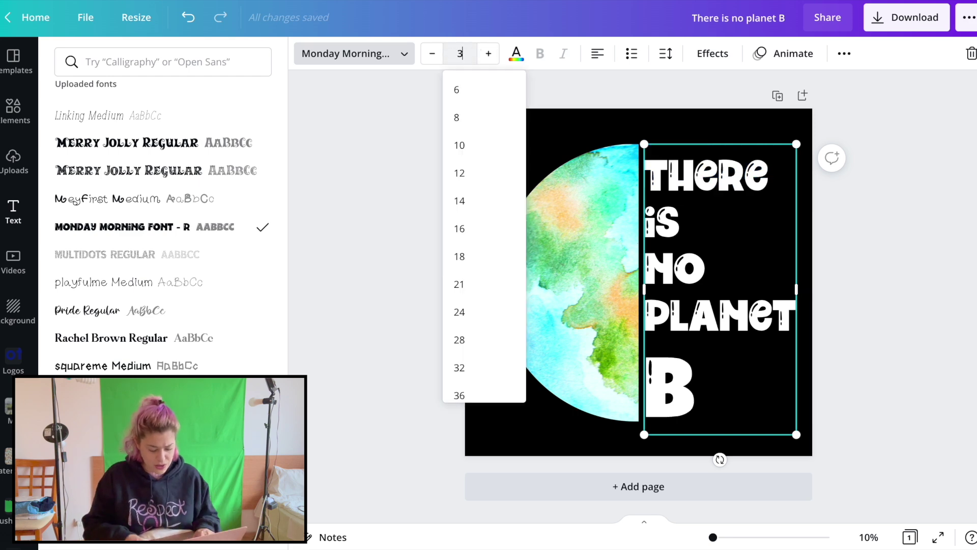
type("00")
key("Return")
- Set the word "no" to font size 650
left_click_drag(705, 251, 631, 249)
left_click(711, 243)
left_click_drag(709, 250, 643, 255)
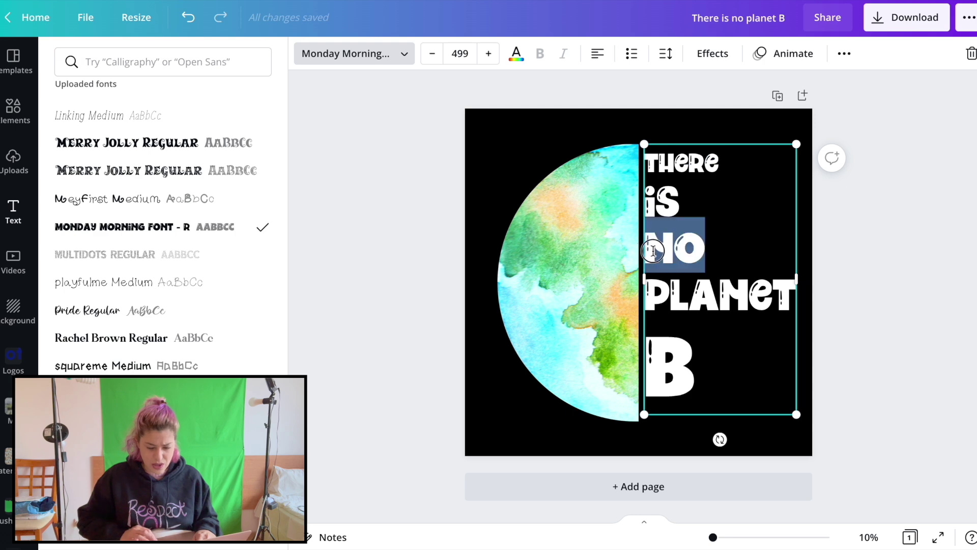
left_click(456, 51)
type("650")
key("Return")
- Set the word "planet" to font size 300
left_click_drag(794, 308, 645, 308)
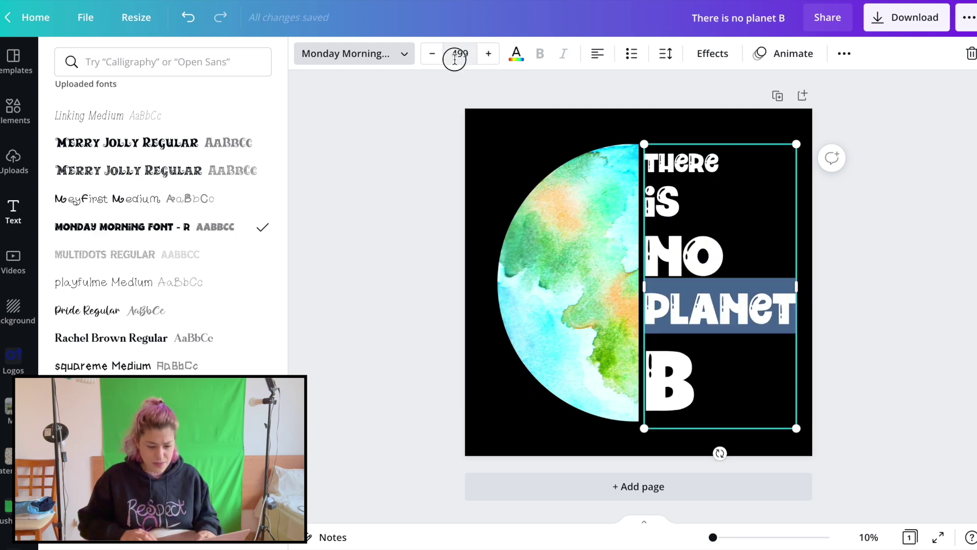
left_click(457, 53)
type("300")
key("Return")
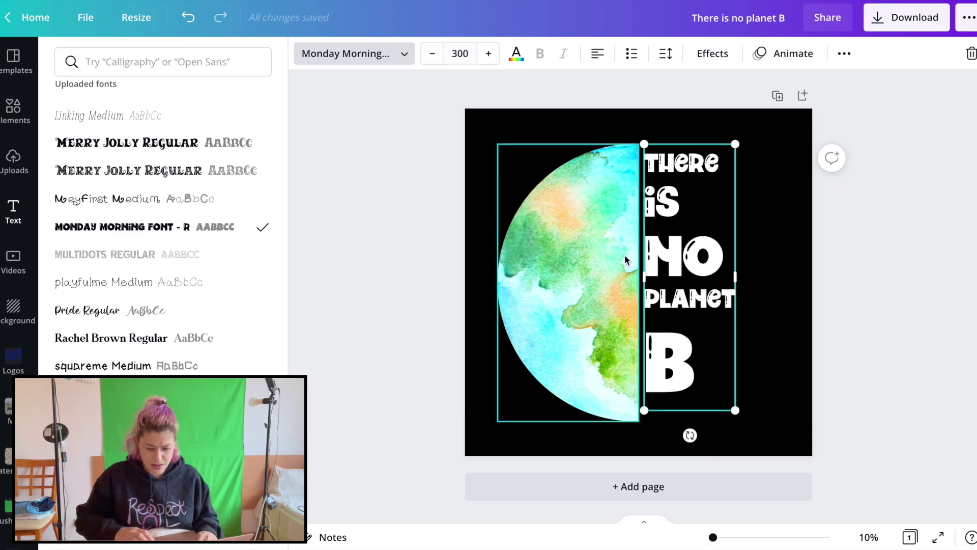
- Tighten the line spacing of the entire text block so its lines sit closer together
left_click(672, 316)
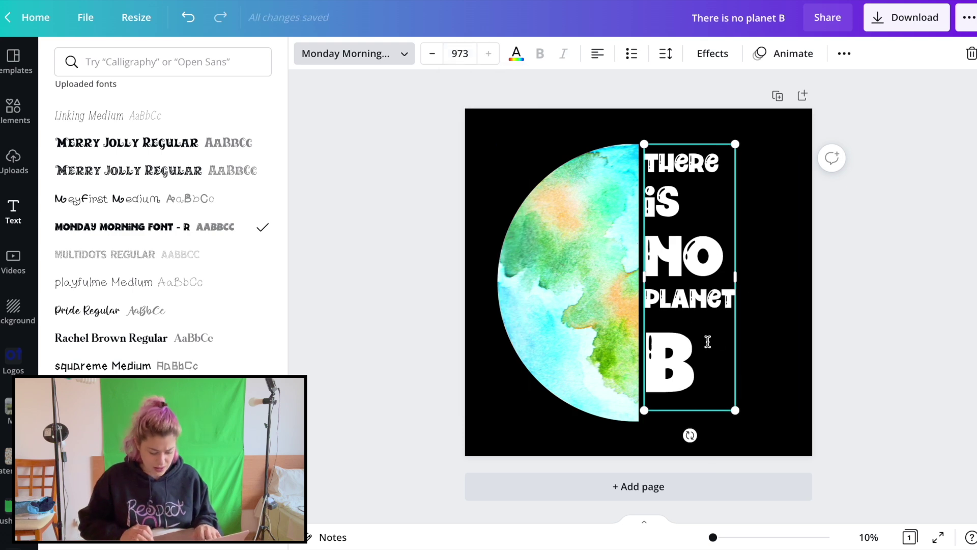
key("ctrl+a")
left_click(666, 54)
left_click_drag(787, 128, 764, 129)
left_click(764, 326)
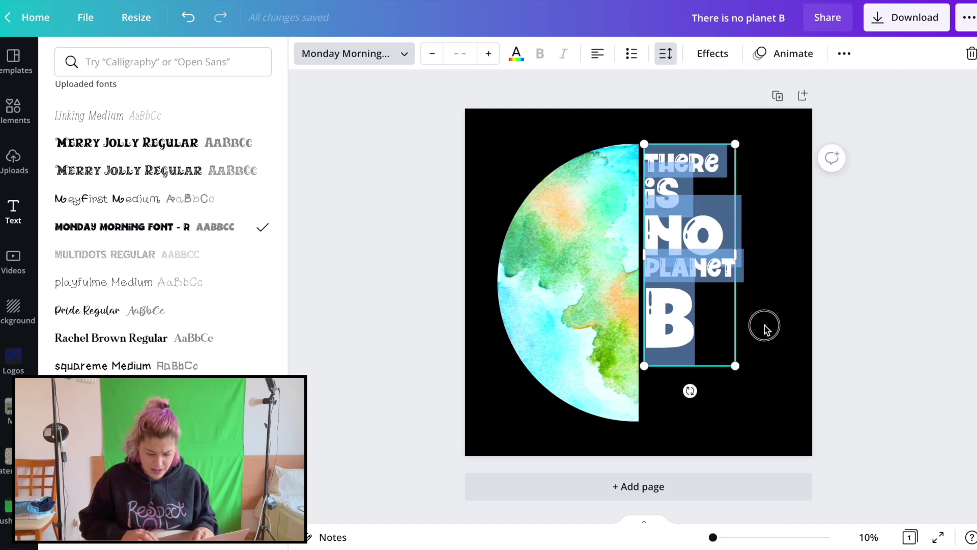
left_click(764, 326)
- Scale up the text block so its lines span about the planet's full height
left_click(725, 356)
left_click_drag(735, 367, 802, 433)
left_click_drag(768, 144, 782, 134)
- Set the word "There" to font size 360
double_click(713, 158)
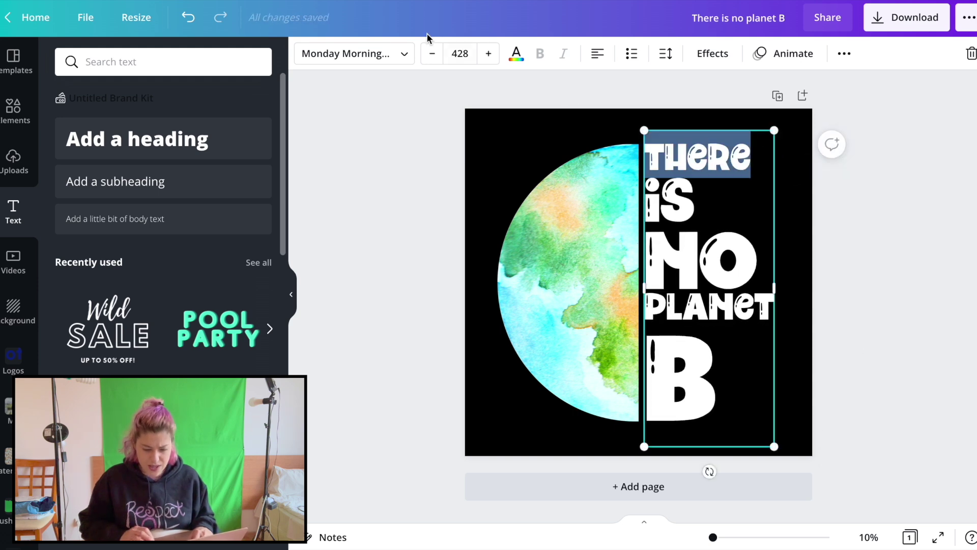
left_click(450, 55)
type("3")
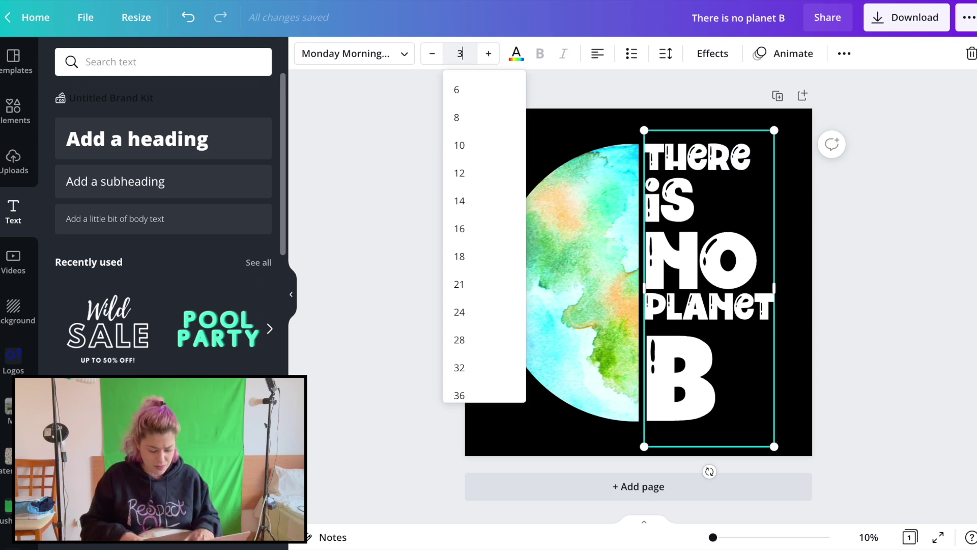
type("60")
key("Return")
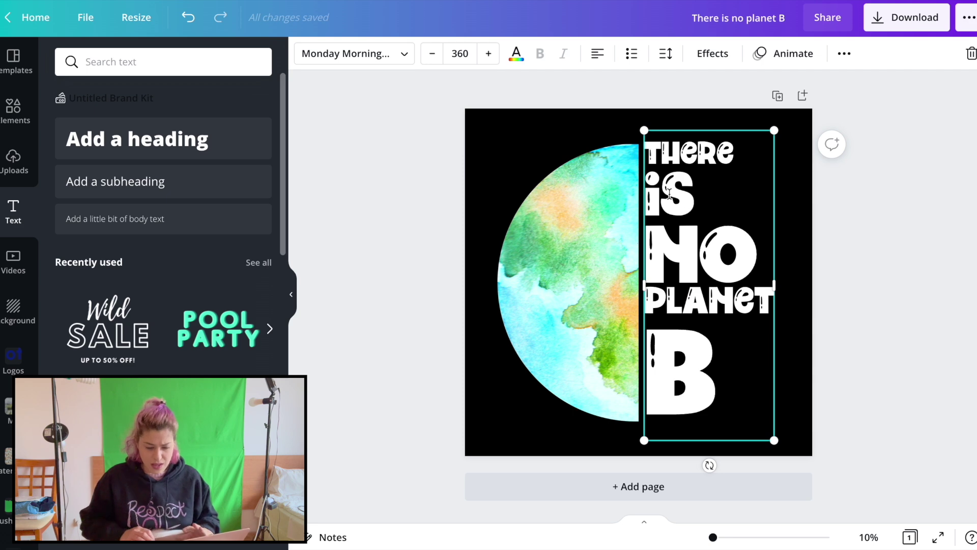
left_click(730, 331)
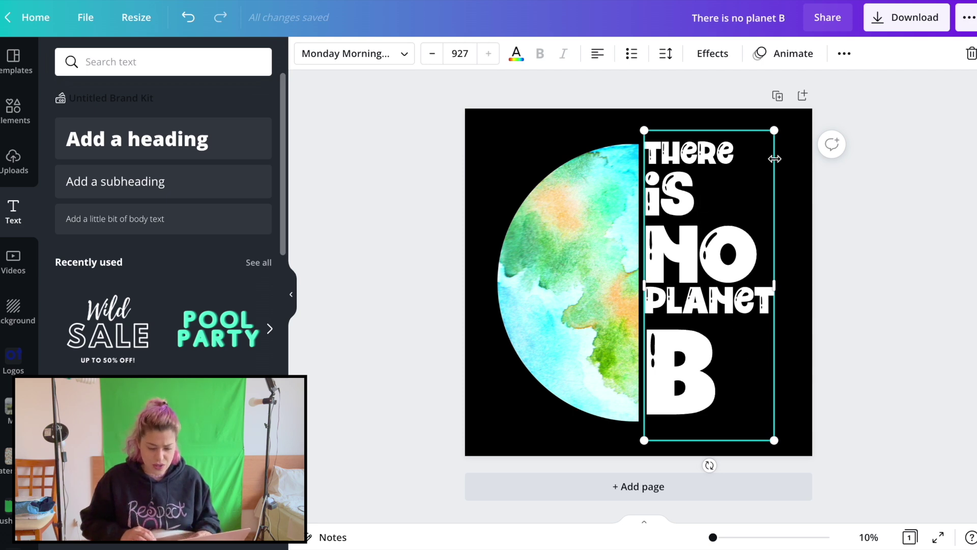
- Move the text block slightly down and away from the cut edge to line it up with the planet's height
left_click(883, 227)
left_click(751, 215)
left_click_drag(719, 243, 723, 250)
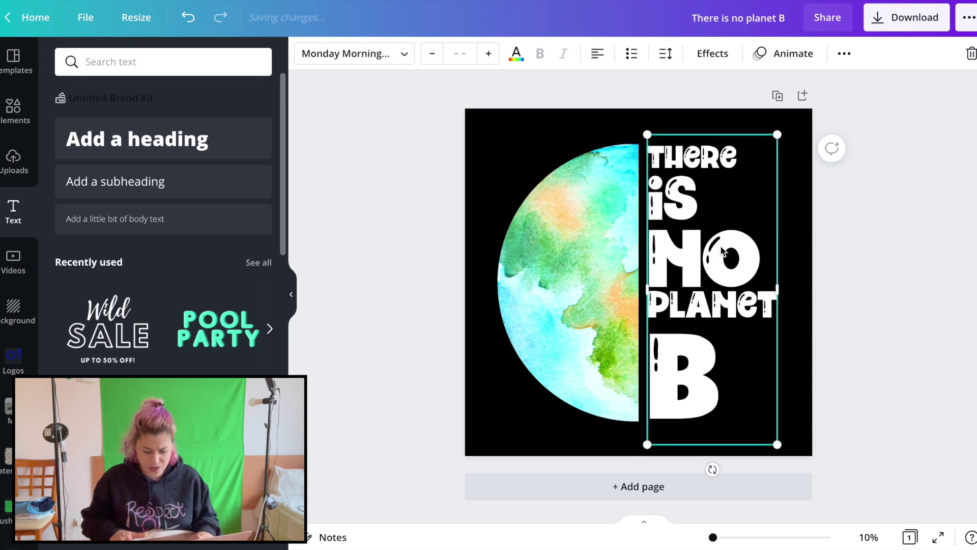
left_click(877, 281)
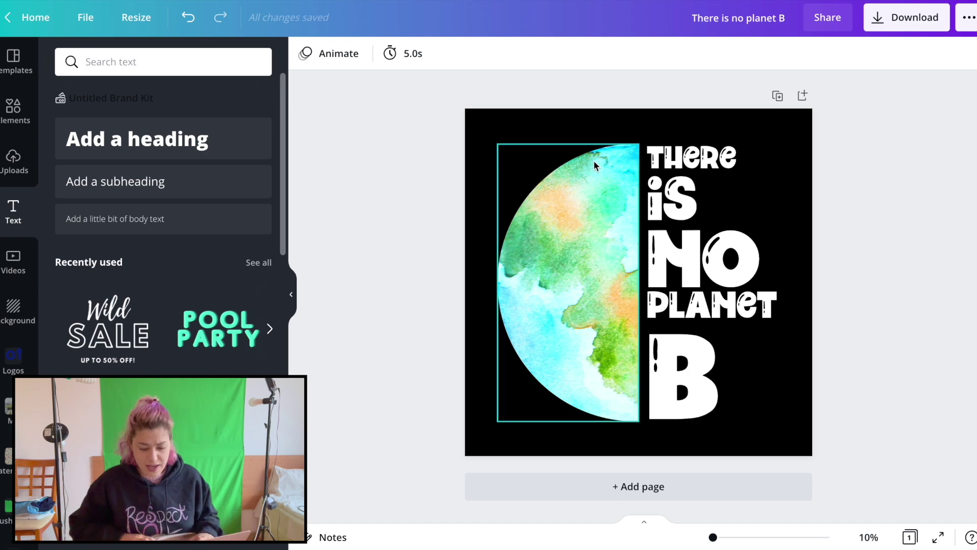
- Duplicate the half-planet page and remove the black background from both pages
left_click(777, 97)
scroll(659, 351, "up", 5)
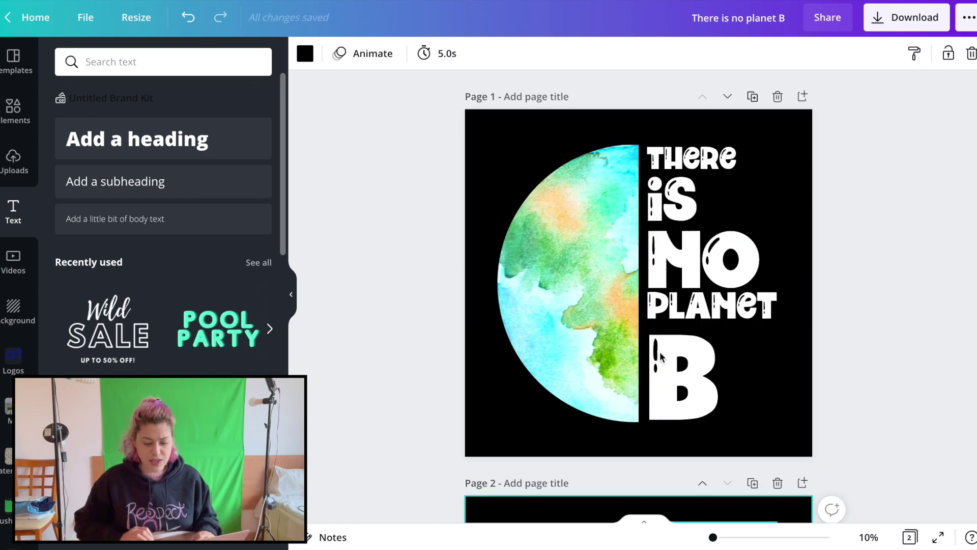
key("Delete")
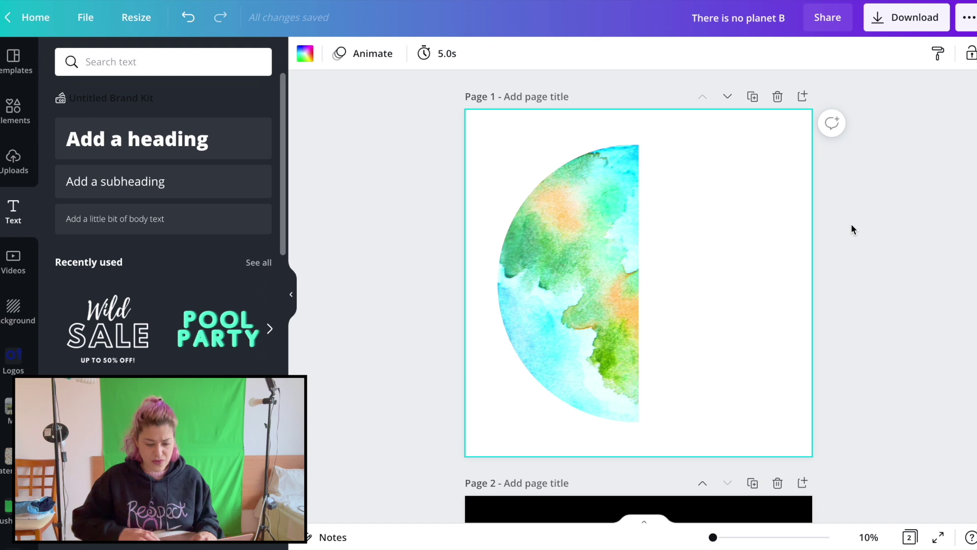
scroll(673, 216, "down", 5)
left_click(493, 127)
key("Delete")
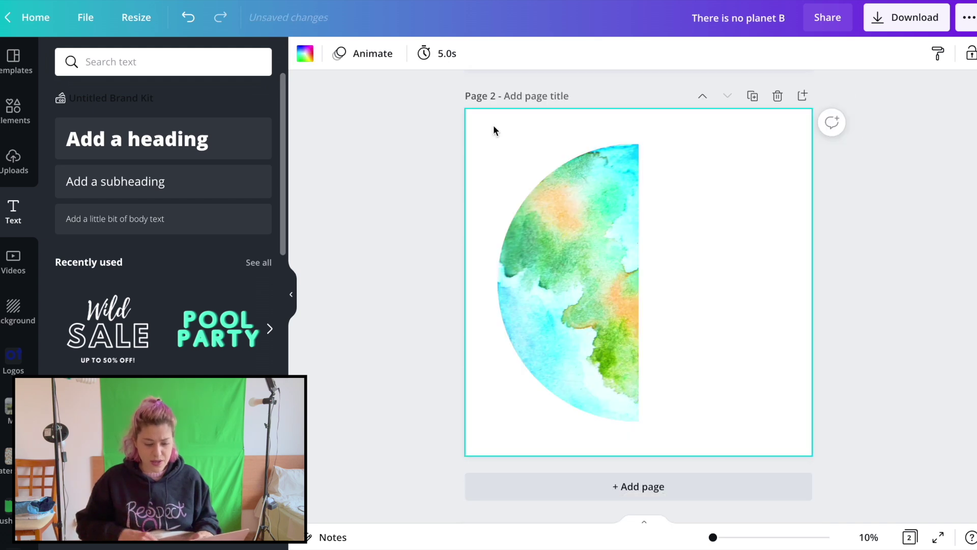
- Try black and light blue as colours for the page 2 text
left_click(621, 157)
left_click(670, 179)
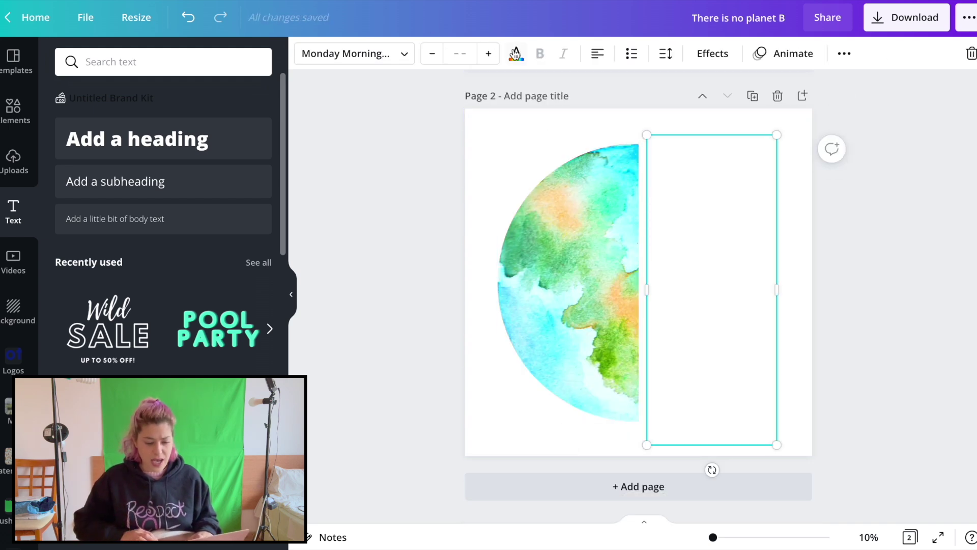
left_click(516, 53)
left_click(70, 352)
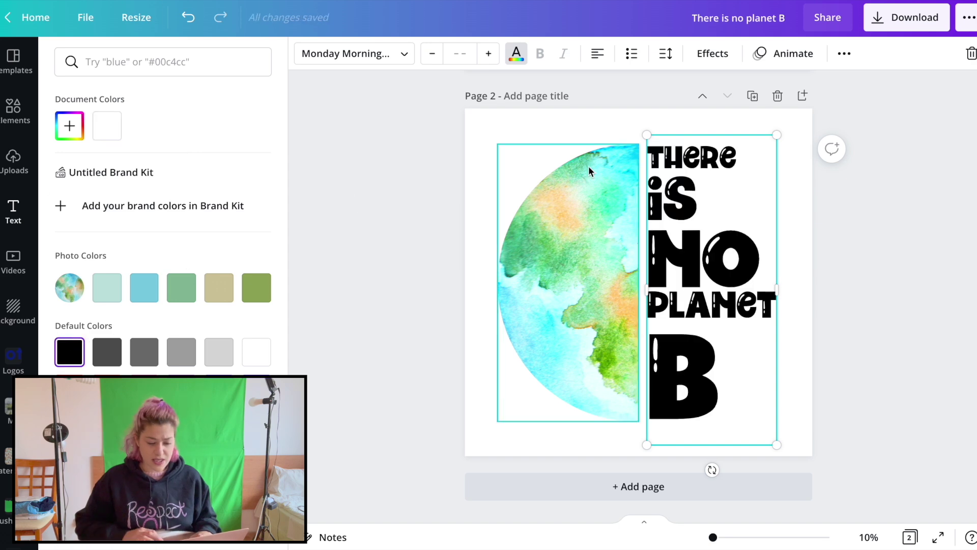
left_click(144, 298)
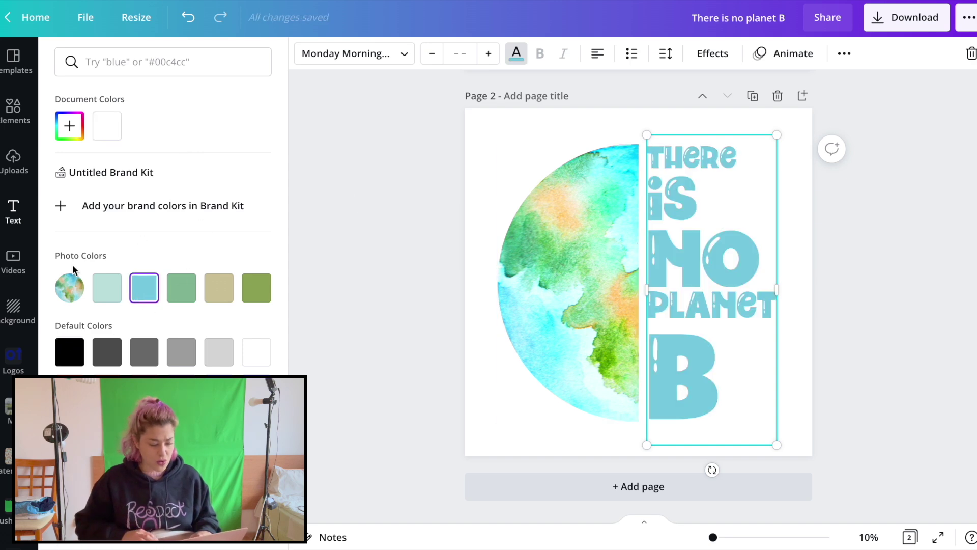
- Mix a custom dark green for the "There is no planet B" text on page 2
left_click(69, 126)
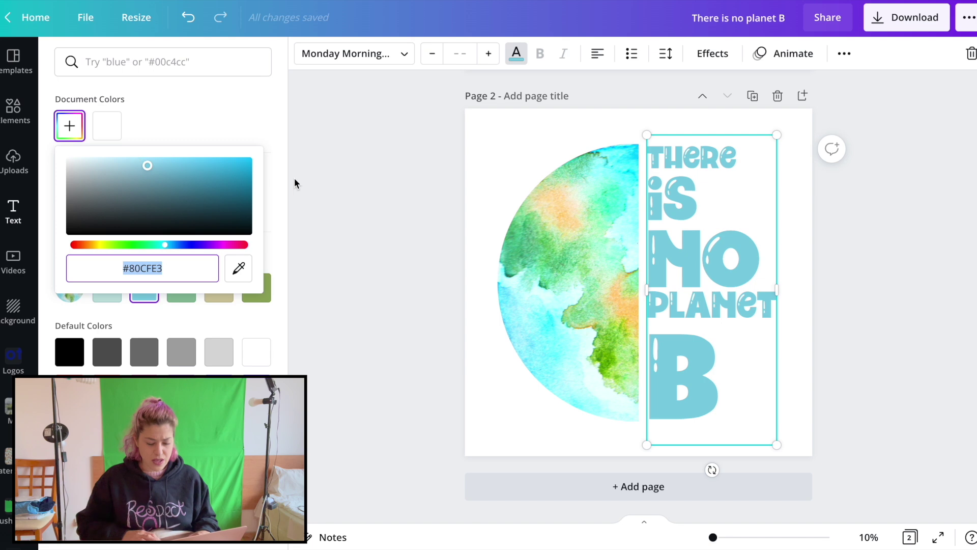
left_click_drag(140, 171, 213, 181)
left_click_drag(164, 245, 153, 244)
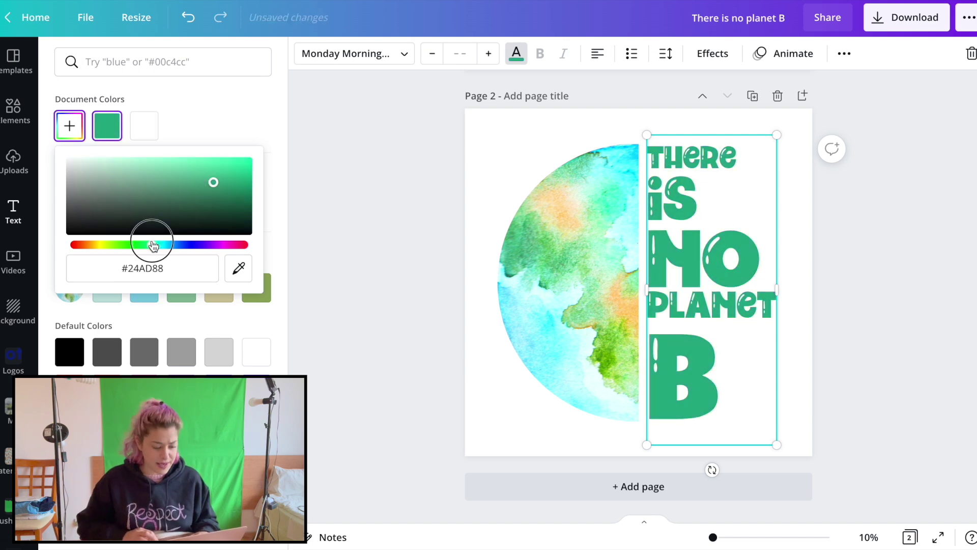
mouse_move(218, 182)
left_mouse_down()
mouse_move(252, 189)
mouse_move(228, 198)
left_mouse_up()
left_click_drag(154, 249, 136, 246)
- Nudge the green text block very slightly down beside the half planet and review both pages
left_click(831, 293)
left_click(845, 329)
left_click(709, 311)
left_click_drag(708, 309, 706, 310)
left_click(866, 283)
scroll(866, 283, "up", 5)
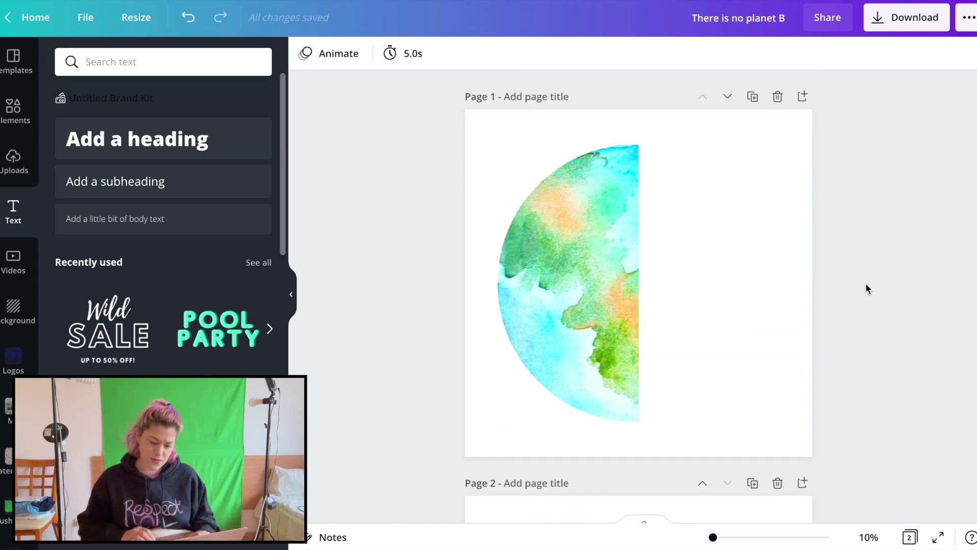
scroll(456, 124, "down", 5)
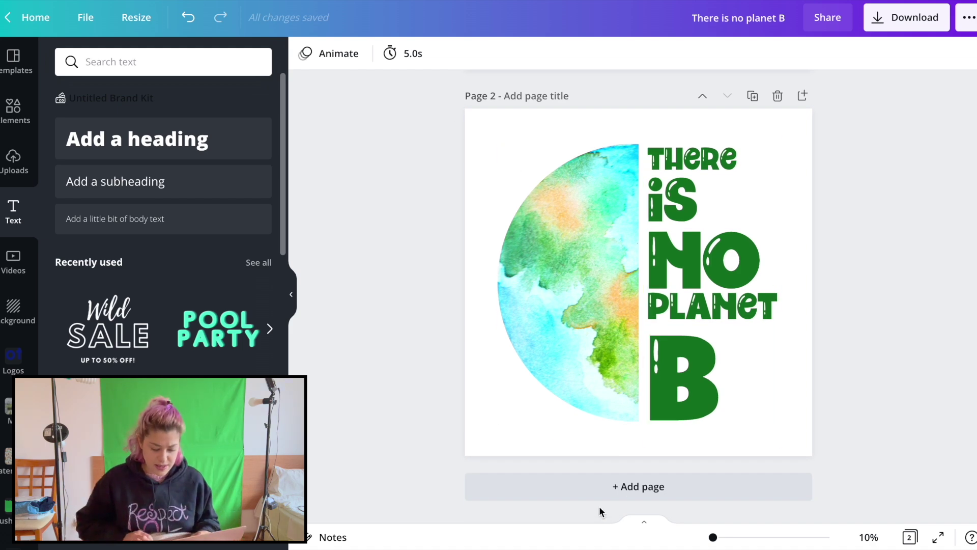
- Add a blank third page and search the graphic elements for "penguin"
left_click(591, 488)
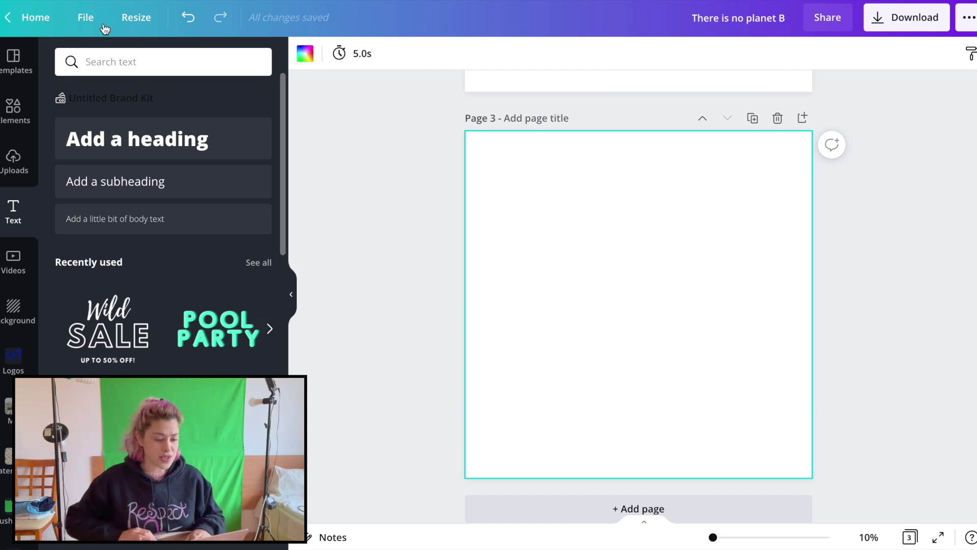
left_click(126, 60)
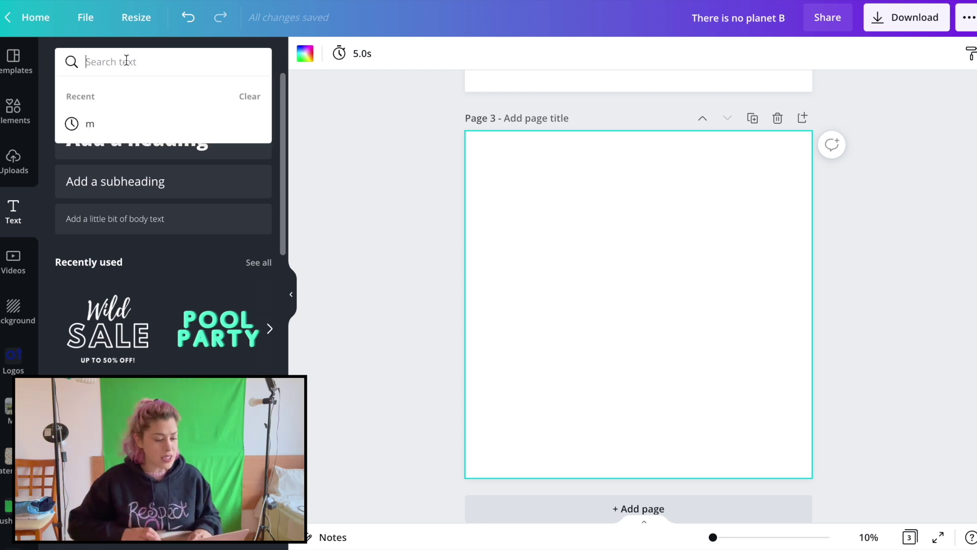
left_click(326, 135)
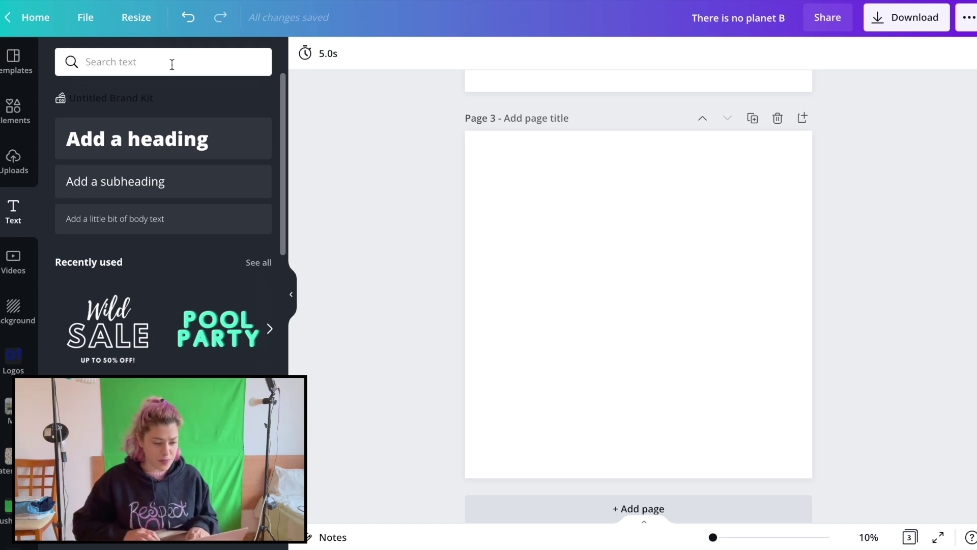
left_click(11, 108)
double_click(110, 65)
type("penguin")
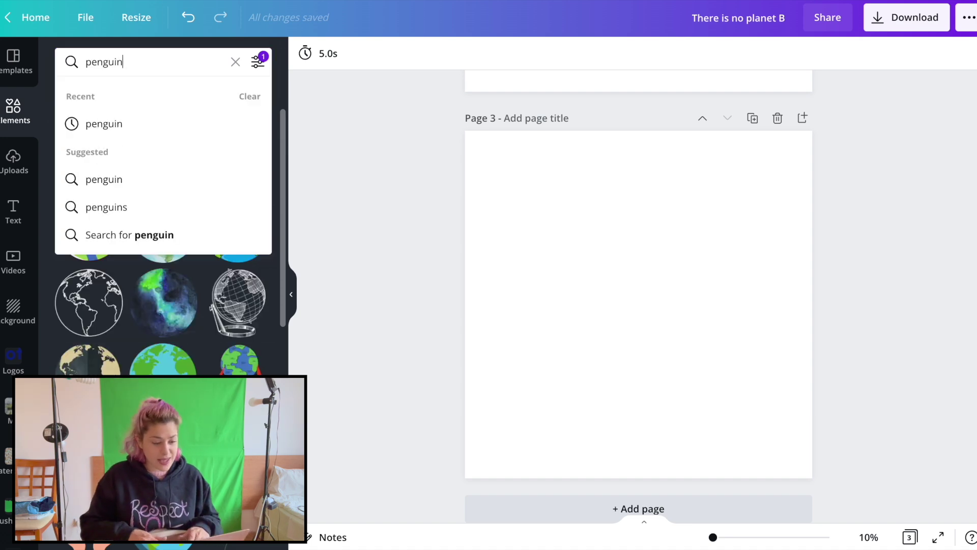
key("Return")
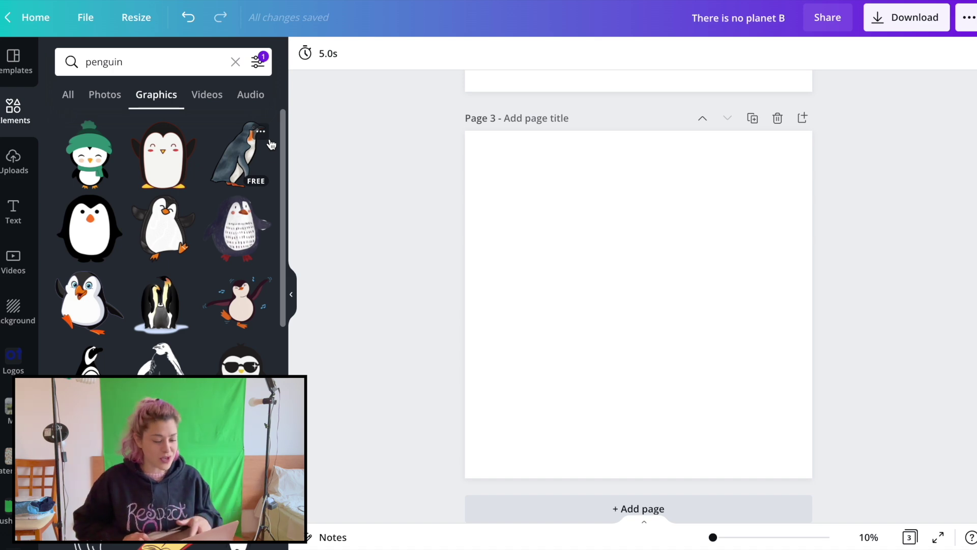
- Insert the penguin wearing sunglasses on page 3 and enlarge it to nearly fill the page
scroll(174, 213, "down", 3)
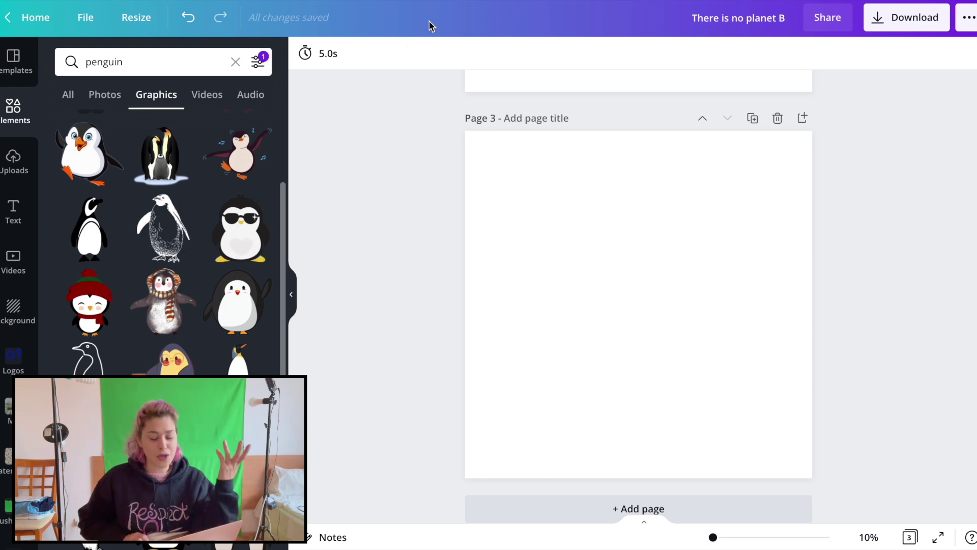
left_click(240, 228)
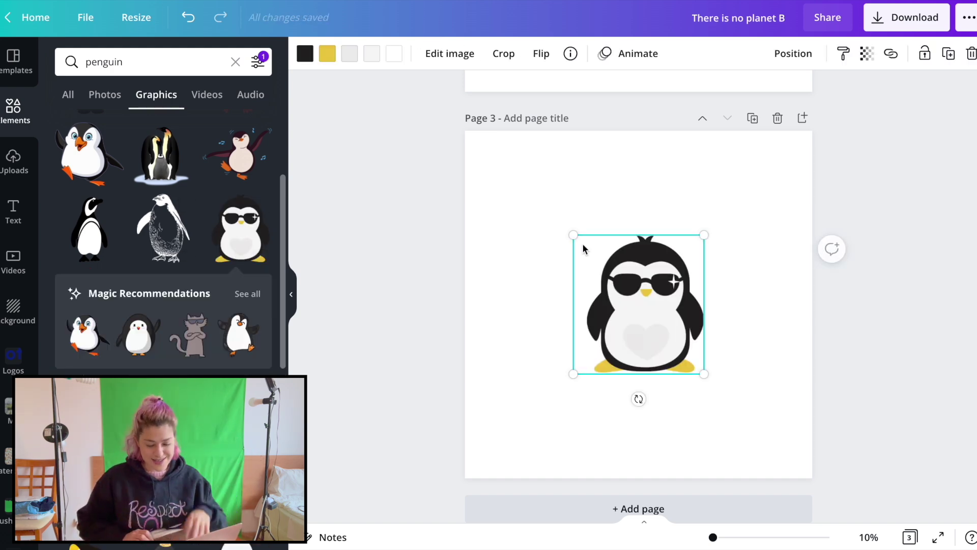
left_click_drag(574, 236, 484, 140)
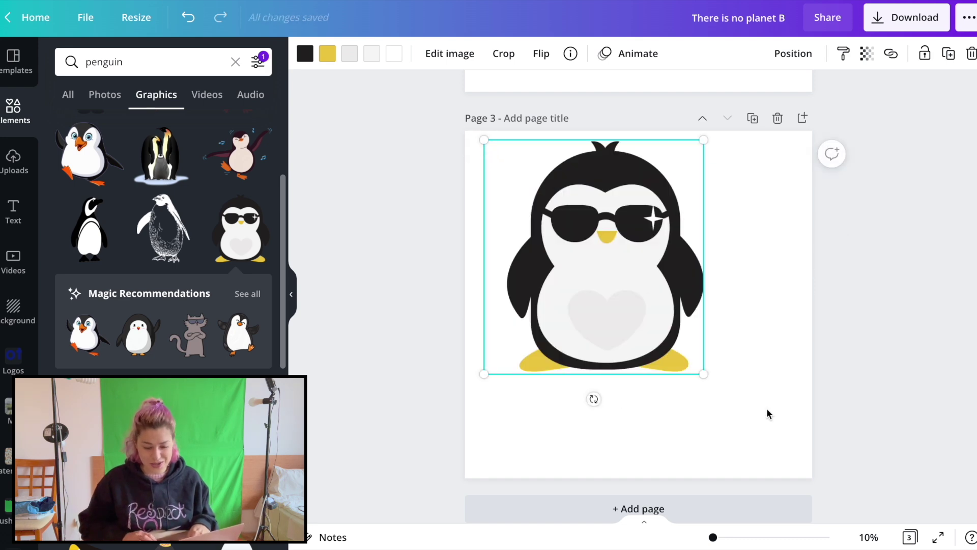
left_click_drag(706, 370, 787, 461)
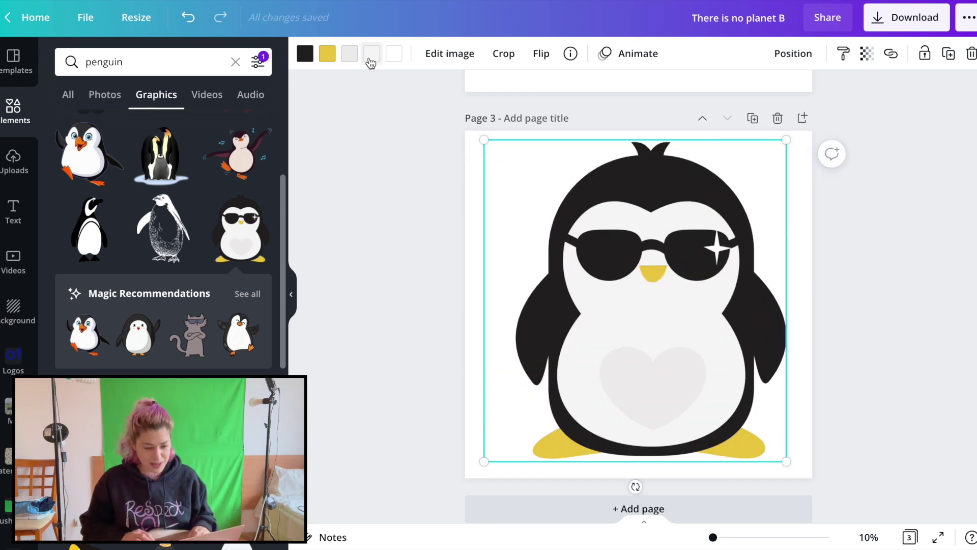
- Recolour the penguin's light grey face and belly and its grey heart to white
left_click(371, 53)
left_click(69, 163)
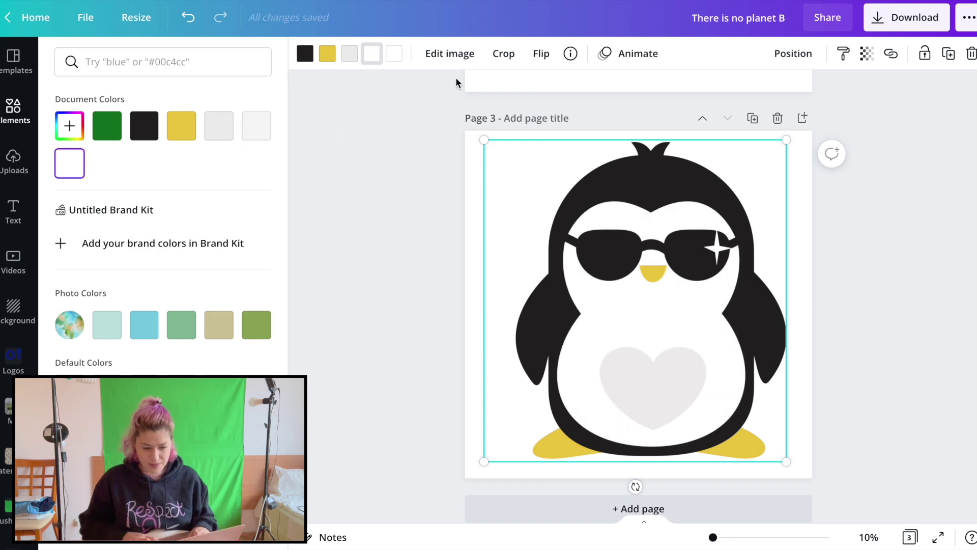
left_click(346, 54)
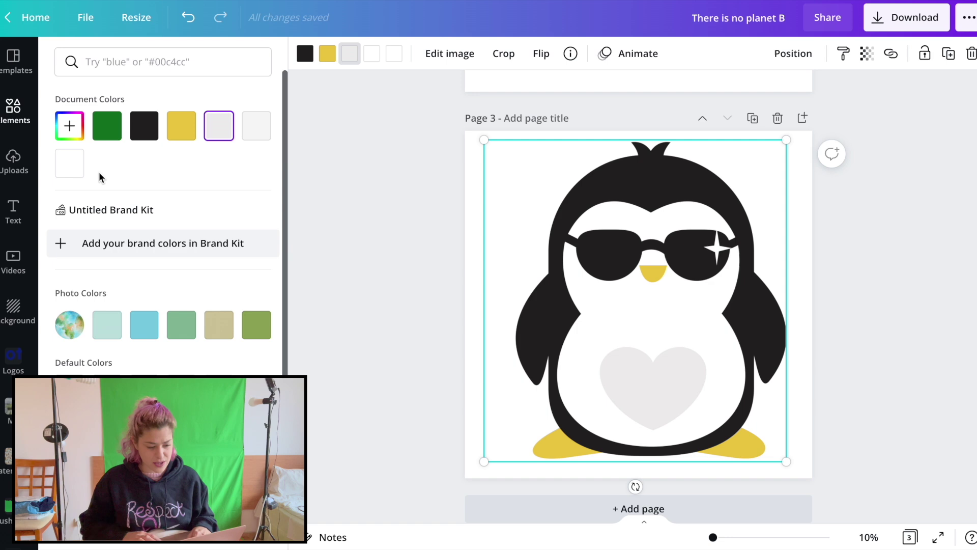
left_click(73, 168)
- Move the penguin slightly sideways so its body is centred horizontally on the page
left_click(872, 229)
left_click_drag(746, 327, 687, 332)
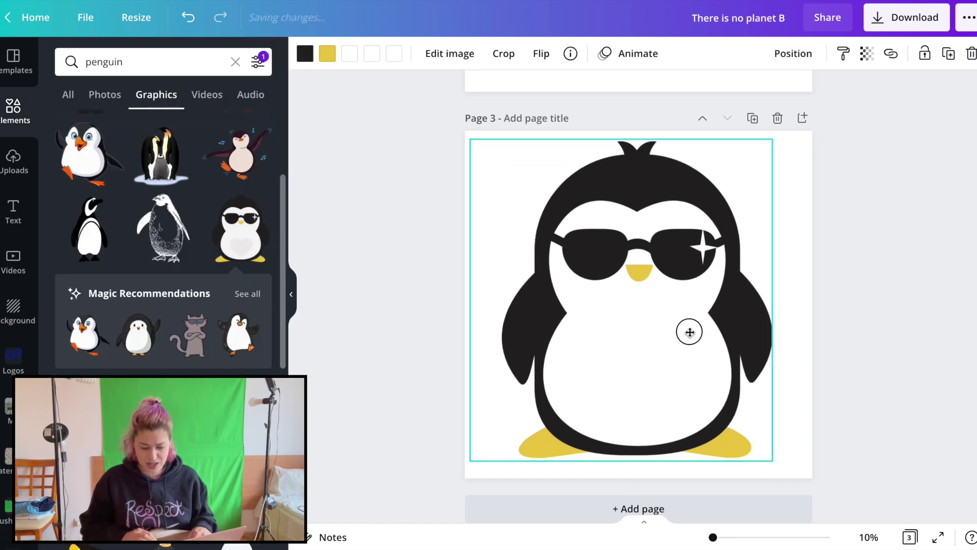
left_click(888, 359)
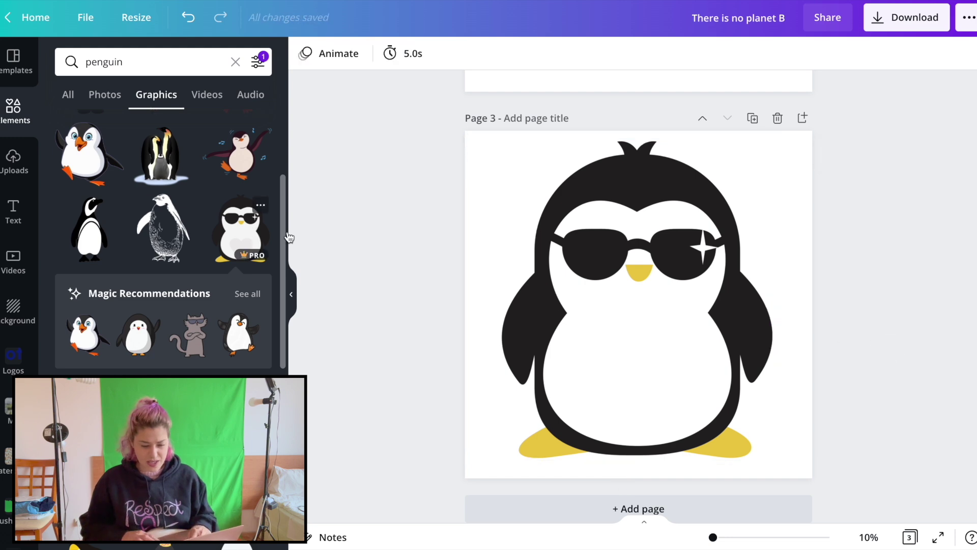
- Copy the green text block from page 2 onto the penguin page
scroll(480, 284, "up", 7)
left_click(666, 288)
key("ctrl+c")
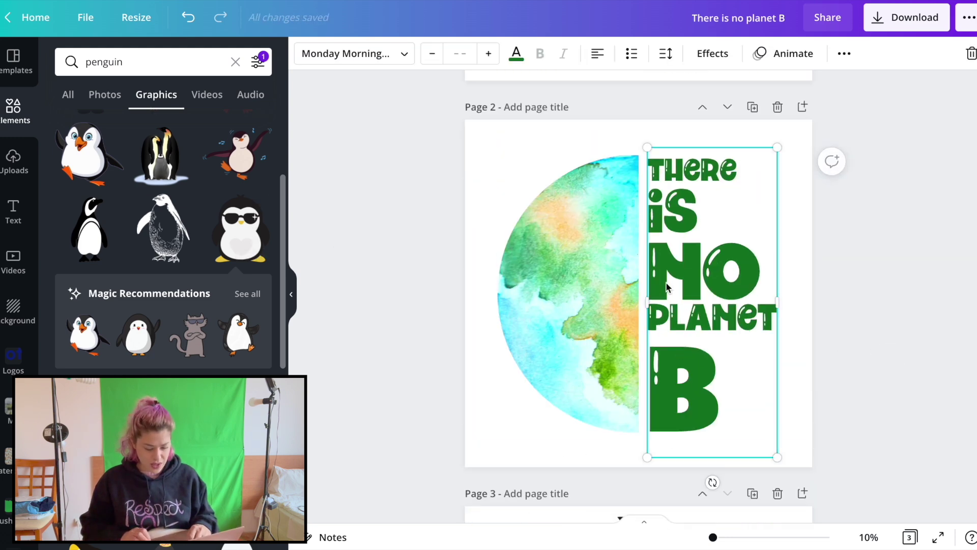
scroll(661, 356, "down", 5)
key("ctrl+v")
- Replace the copied text with "I'M NOT COOL WITH GLOBAL WARMING"
key("Return")
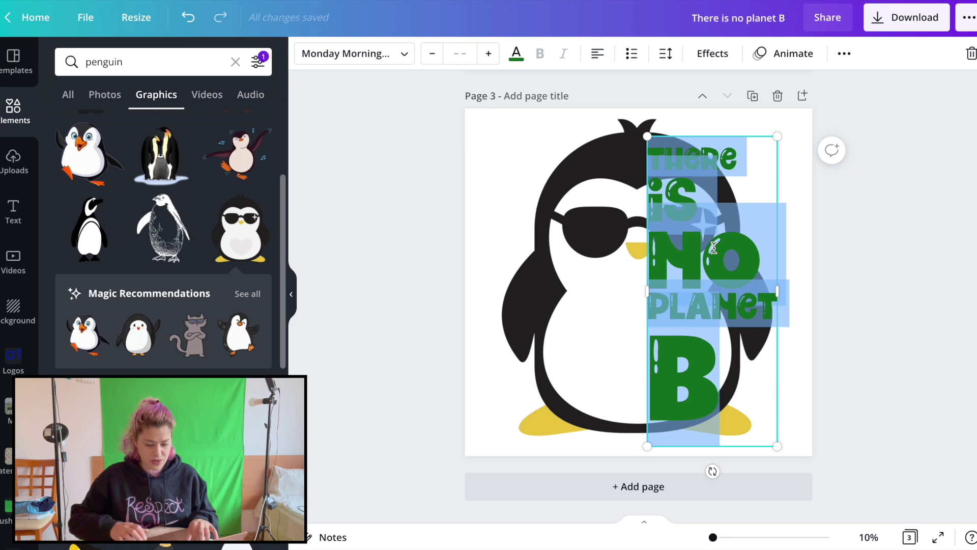
type("I'M NOT COOL WITH")
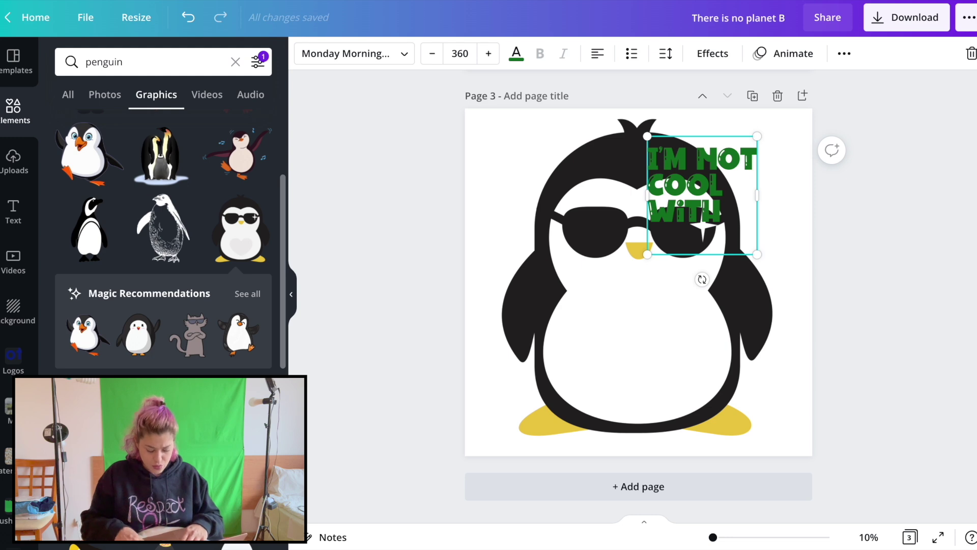
type(" GLOBAL WARMING")
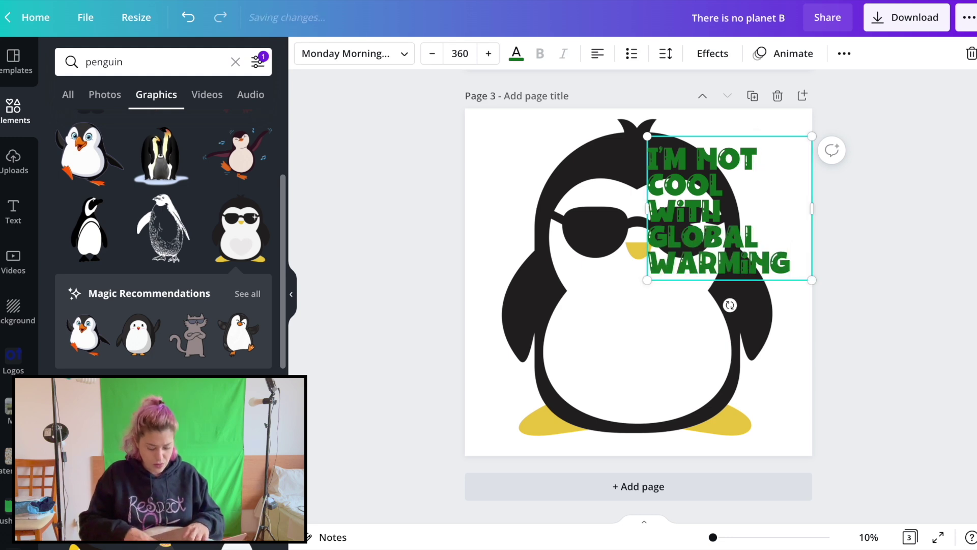
- Centre-align all lines of the global warming text
key("ctrl+a")
left_click(664, 52)
left_click(664, 52)
left_click(597, 54)
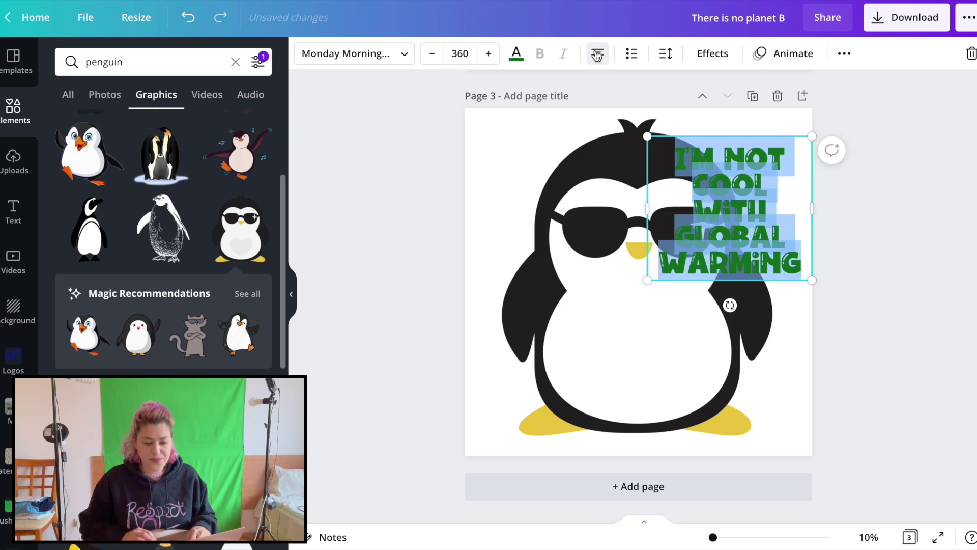
- Look through the uploaded fonts and position the text block on the penguin's belly below the beak
left_click(362, 51)
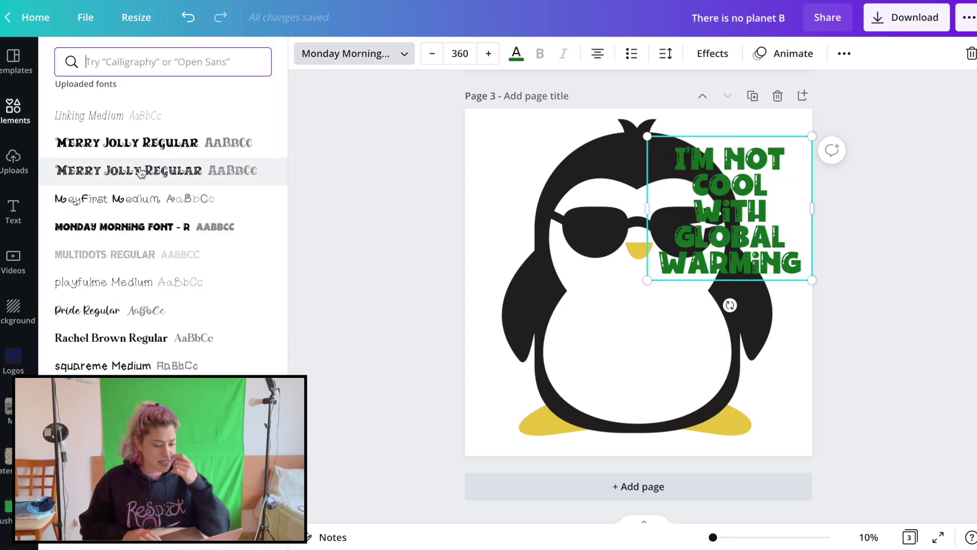
left_click(890, 219)
left_click_drag(732, 200, 642, 323)
left_click(891, 166)
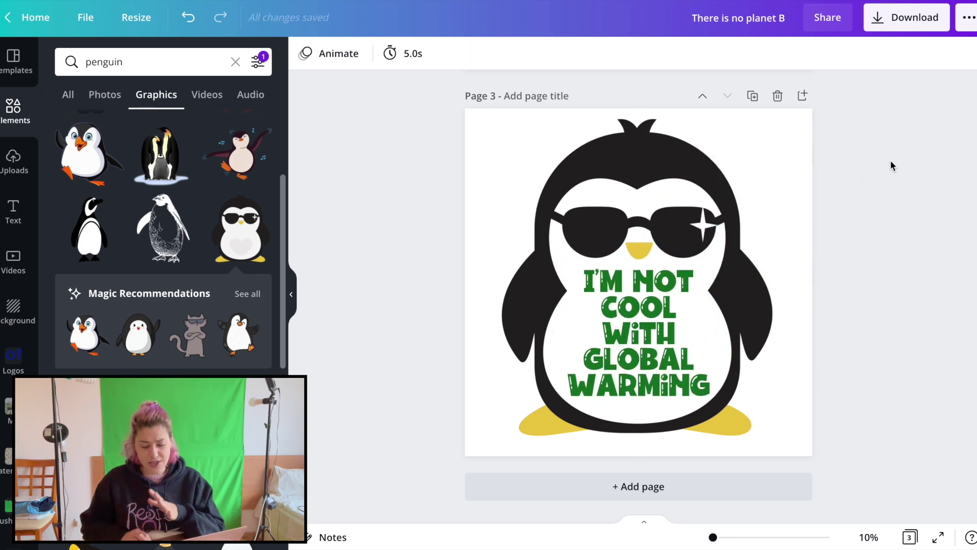
- Recolour the global warming text with the penguin's near-black document colour
left_click(595, 325)
left_click(516, 55)
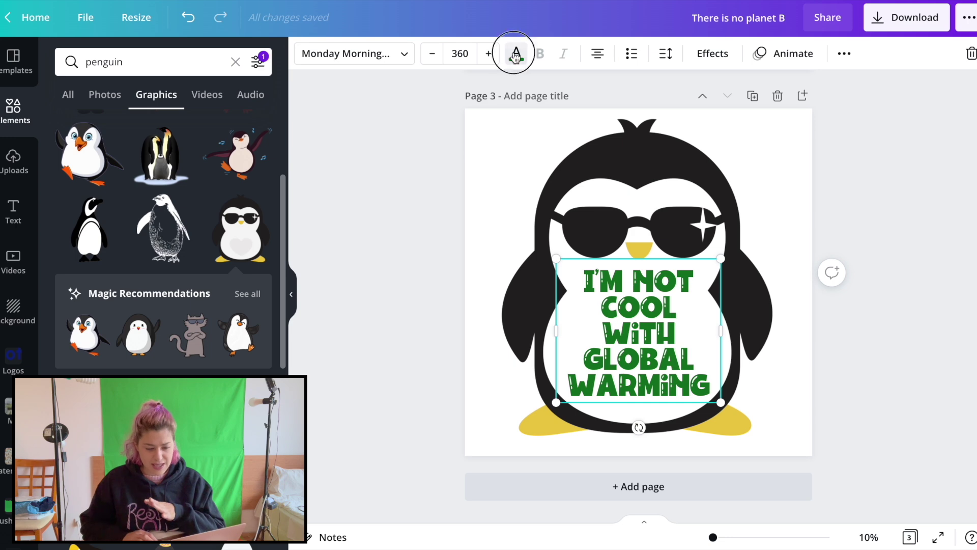
left_click(144, 126)
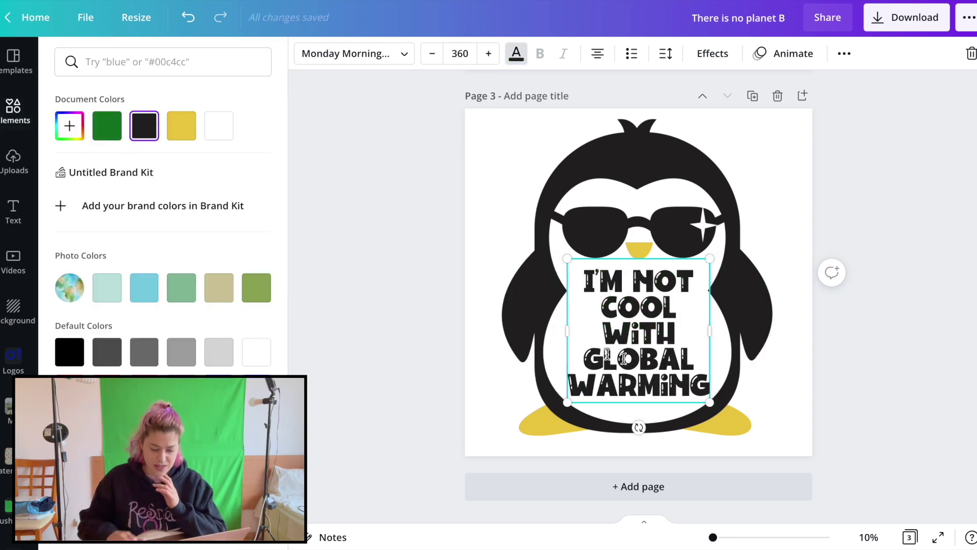
left_click(445, 250)
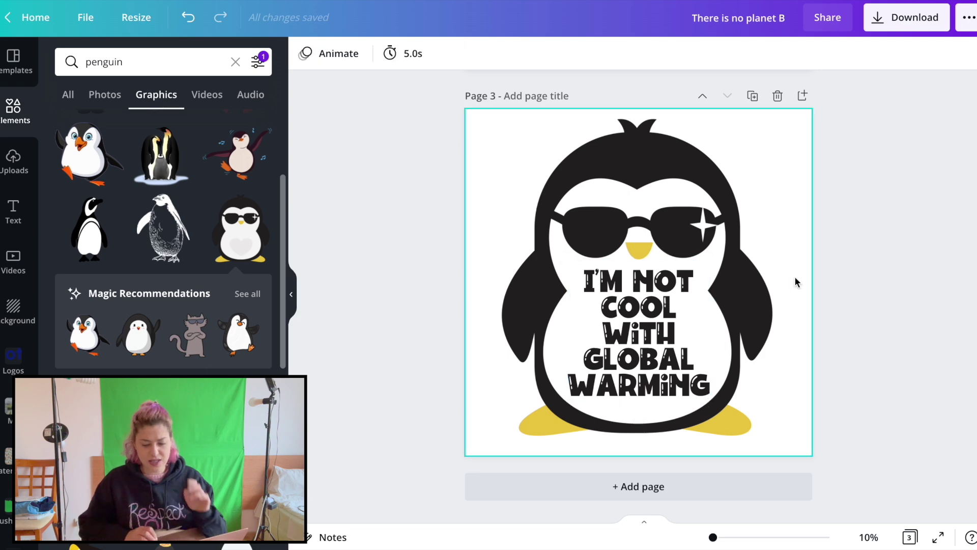
- Change the penguin's near-black body and sunglasses to the default black
left_click(679, 191)
left_click(305, 54)
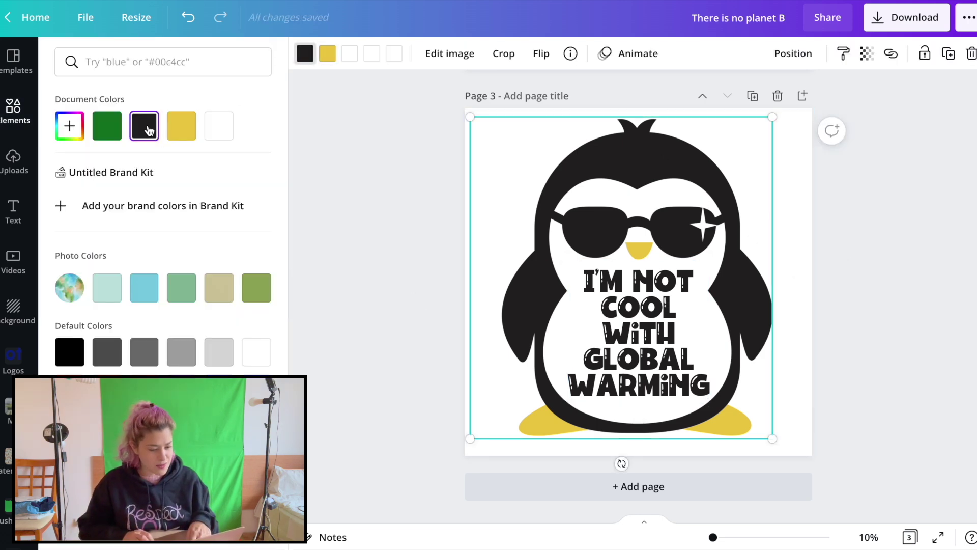
left_click(56, 353)
key("Escape")
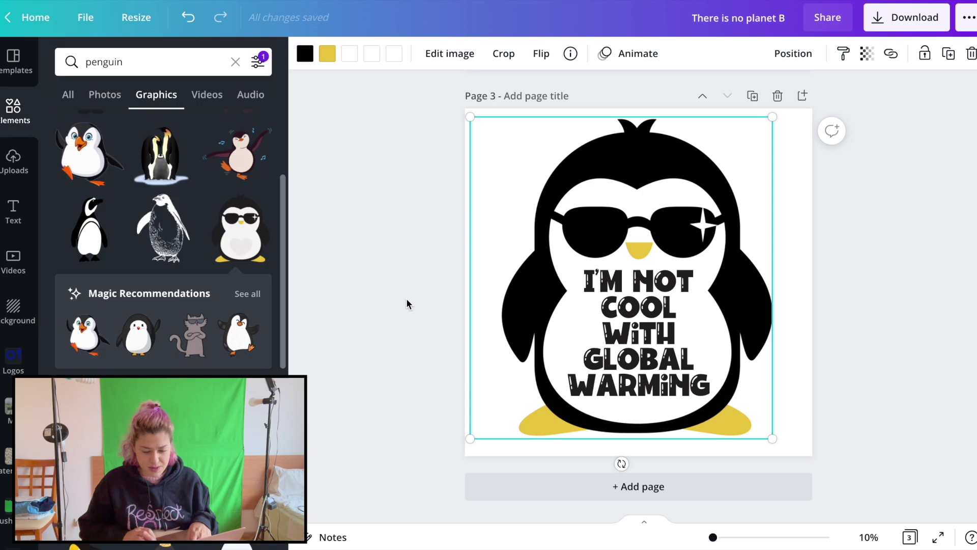
- Recolour the penguin's beak and feet from the darker yellow to a brighter yellow and deselect the penguin
left_click(829, 283)
left_click(648, 153)
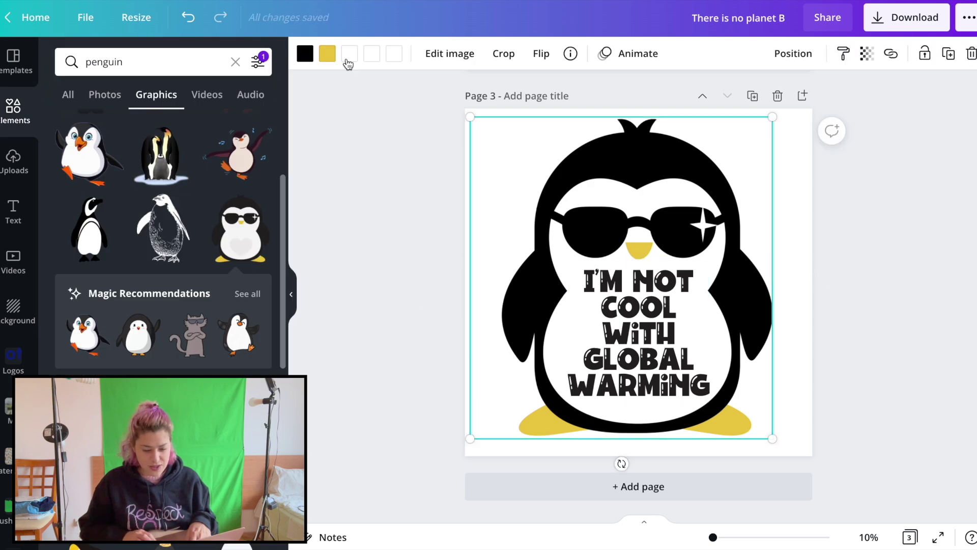
left_click(327, 54)
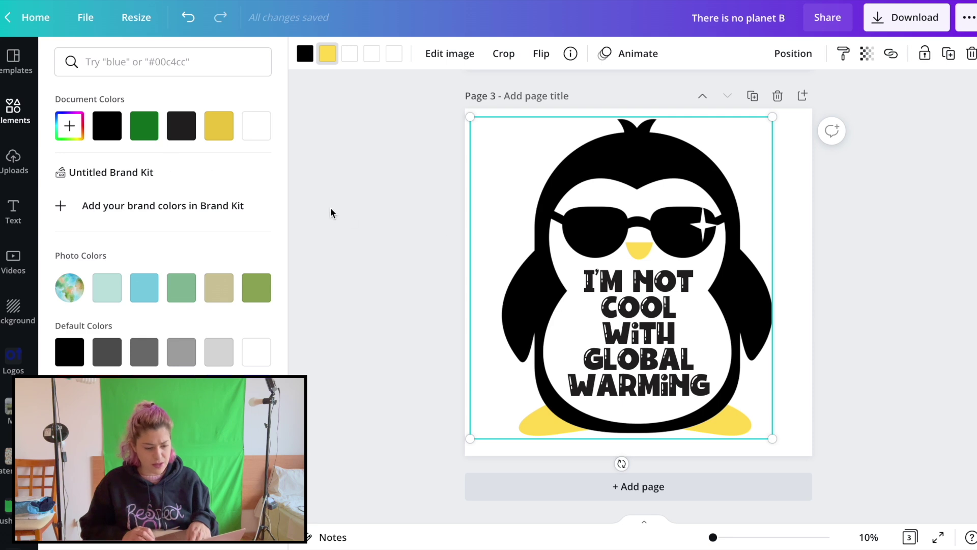
key("Escape")
key("Escape")
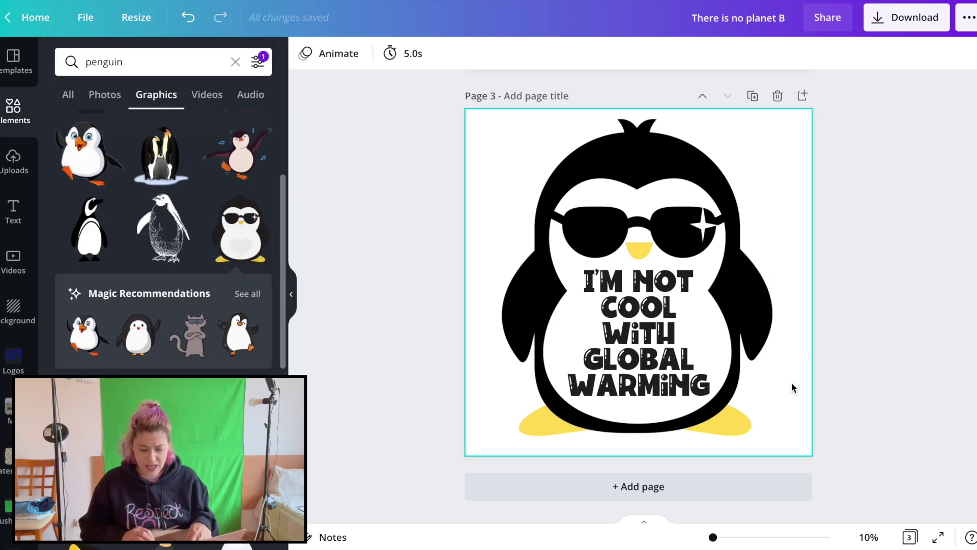
left_click_drag(852, 431, 560, 168)
left_click(901, 267)
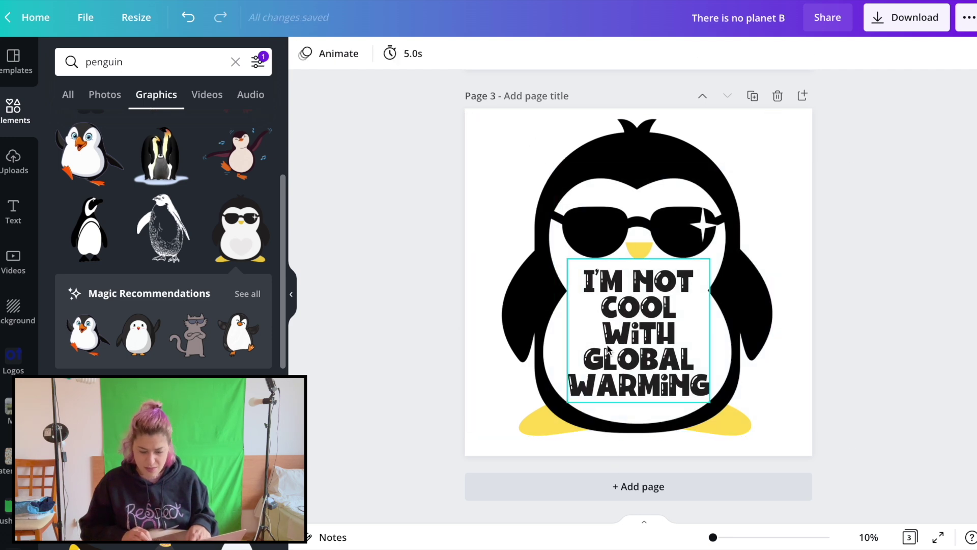
- Set the font size of the line "I'M NOT" to 270
left_click(608, 349)
left_click(699, 283)
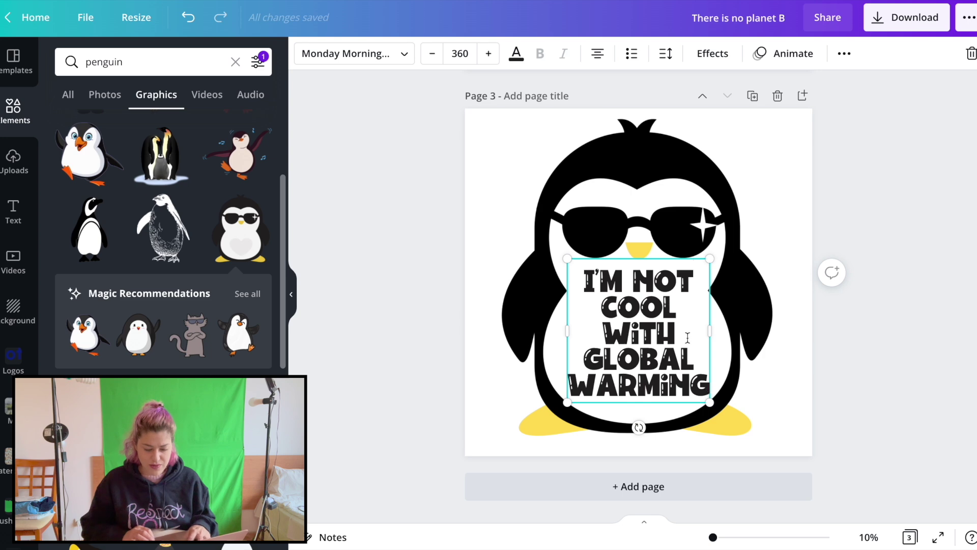
left_click_drag(686, 283, 585, 280)
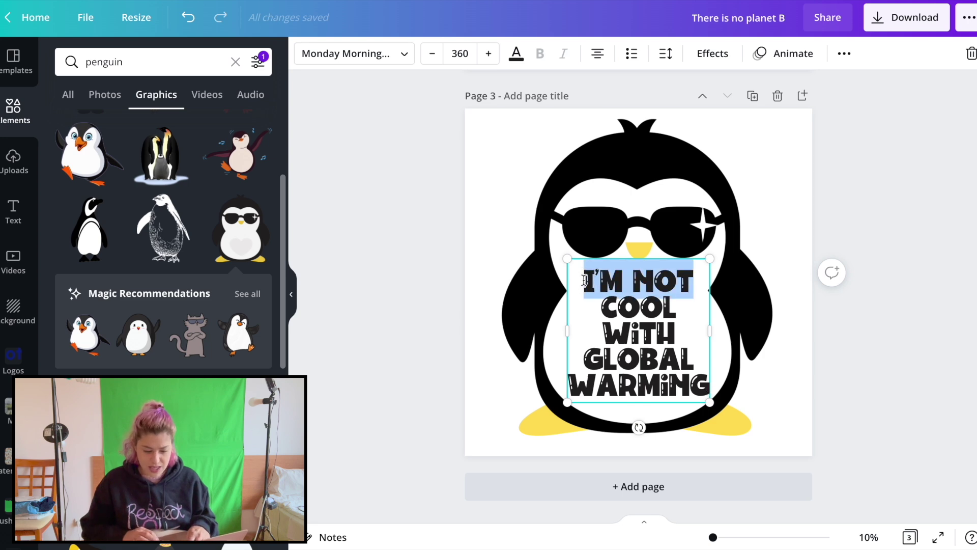
left_click(457, 51)
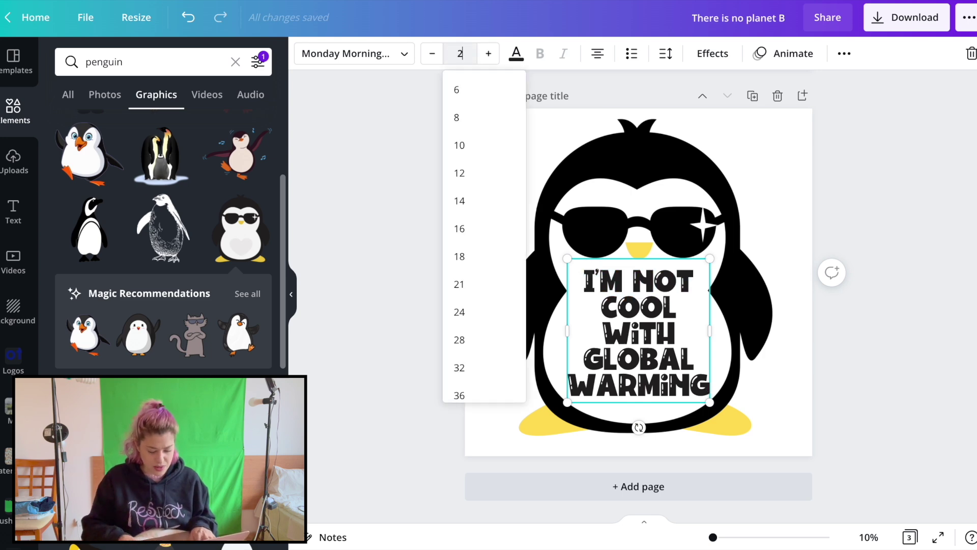
key("Return")
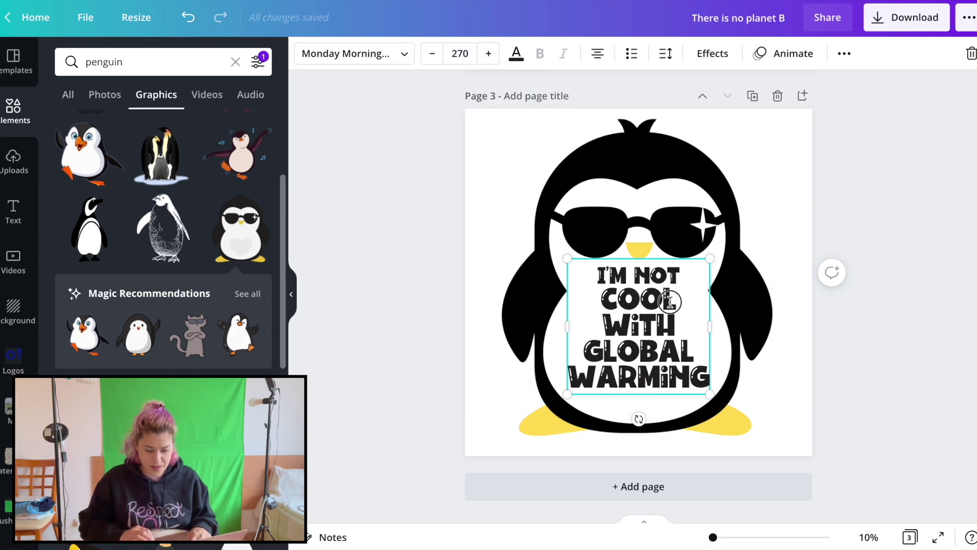
- Enlarge the word "COOL", trying a font size of 400 and settling on 500
left_click_drag(672, 301, 593, 302)
left_click(450, 55)
type("400")
key("Return")
left_click(460, 54)
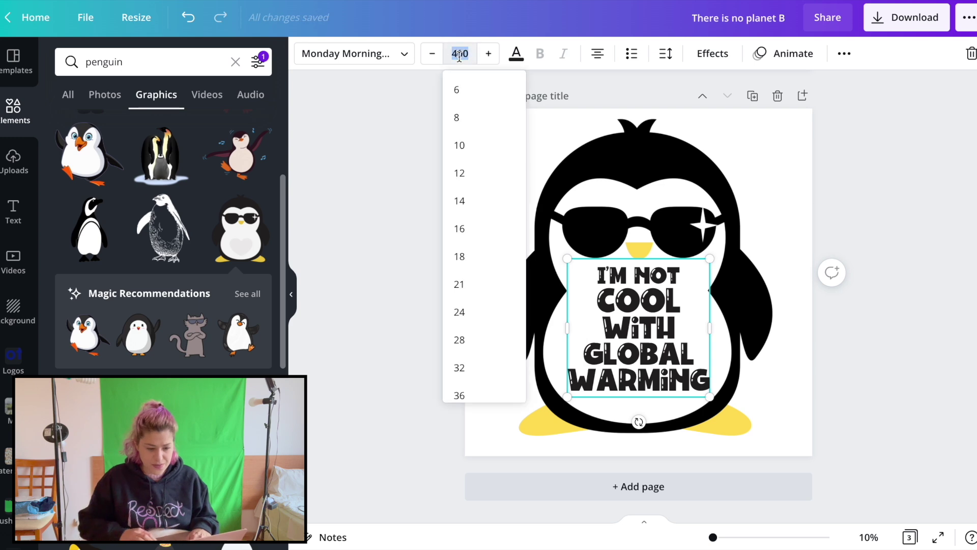
type("500")
key("Return")
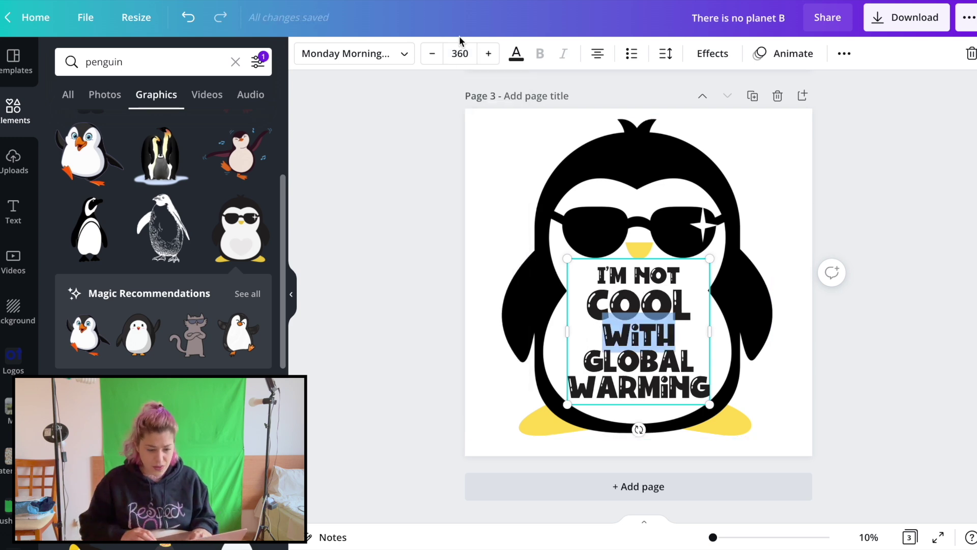
- Set the font size of the word "WITH" to 270
left_click(457, 53)
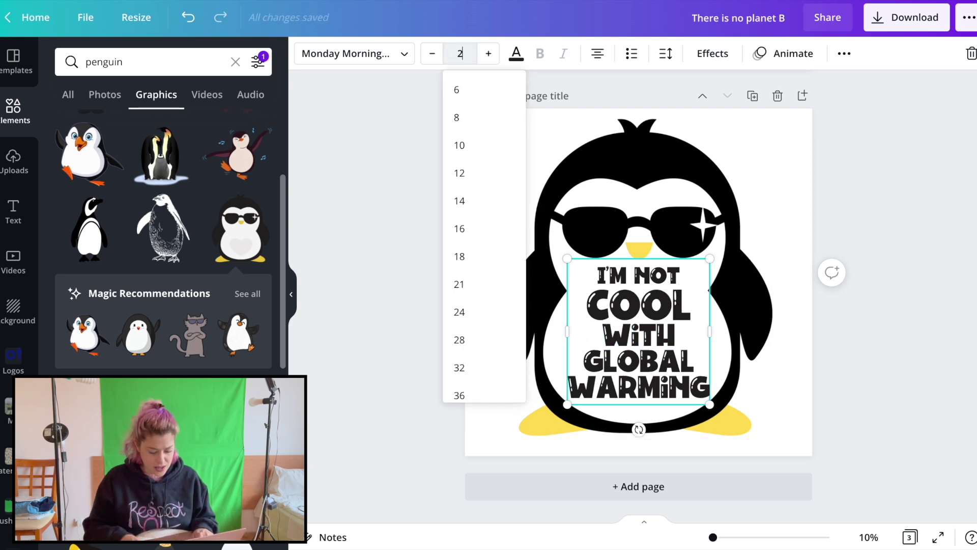
type("270")
key("Return")
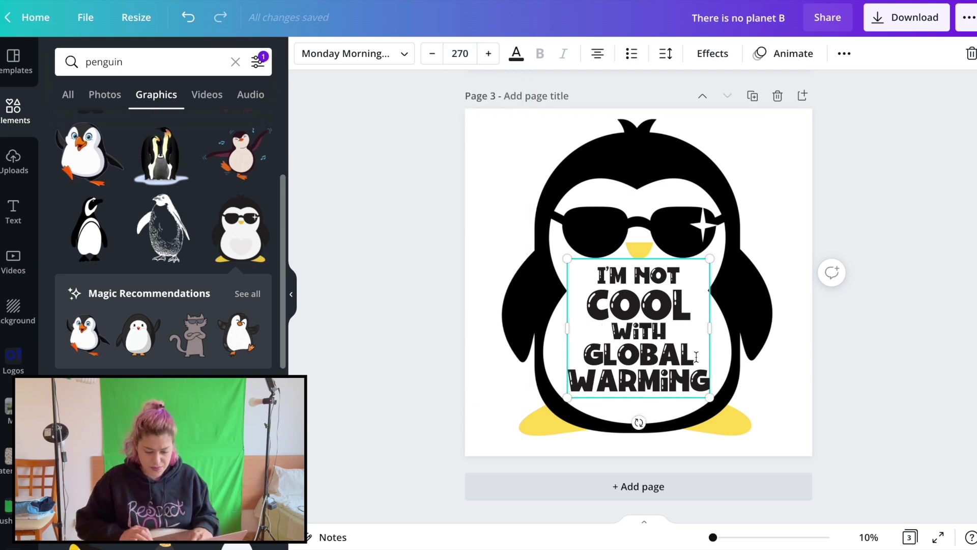
- Set the font size of the word "GLOBAL" to 450 and deselect the text block
left_click_drag(696, 351, 587, 358)
double_click(630, 353)
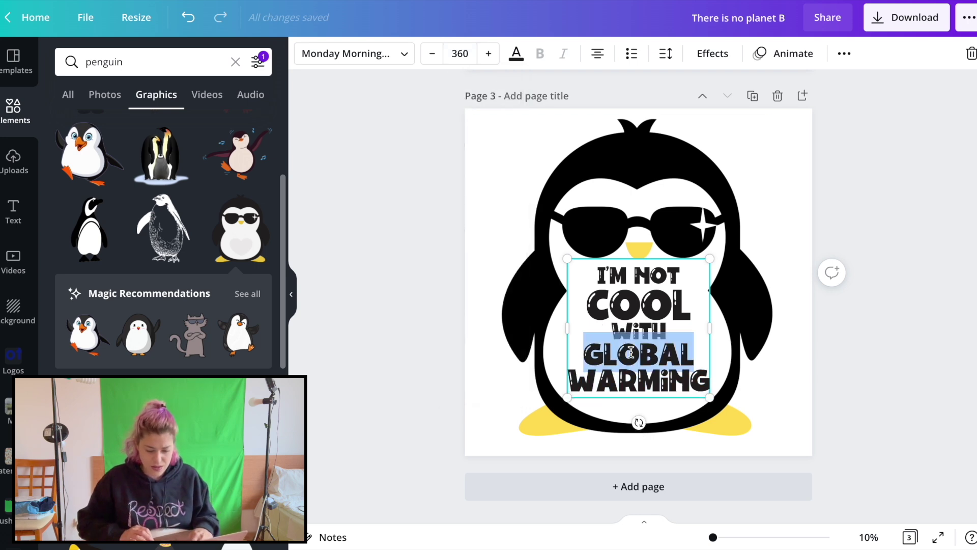
left_click(456, 51)
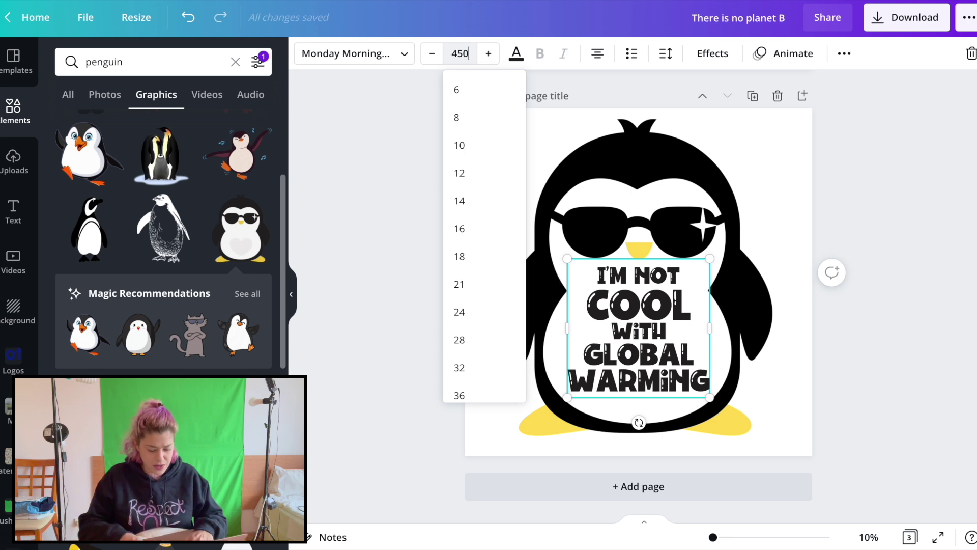
key("Return")
left_click(855, 341)
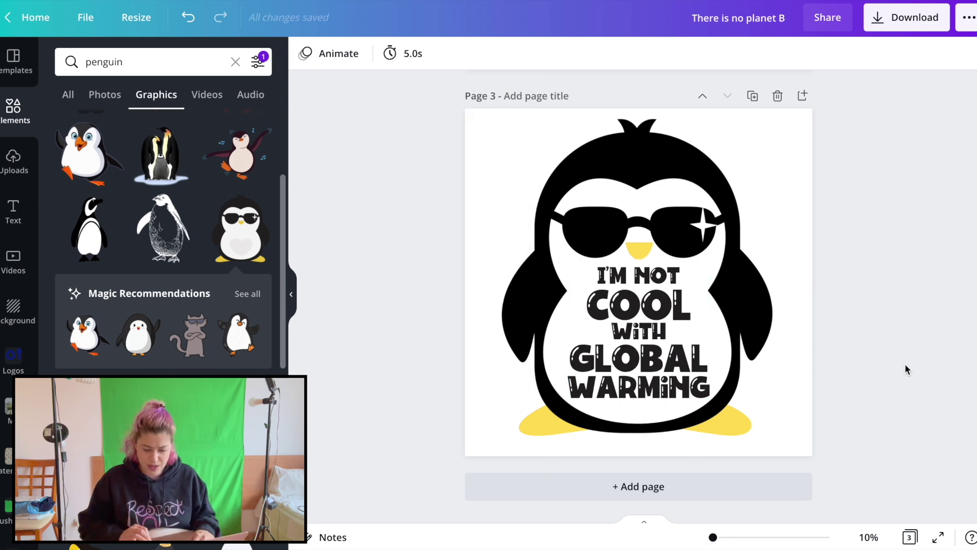
- Reduce the word "WARMING", trying a font size of 320 and settling on 300
left_click(670, 362)
double_click(670, 386)
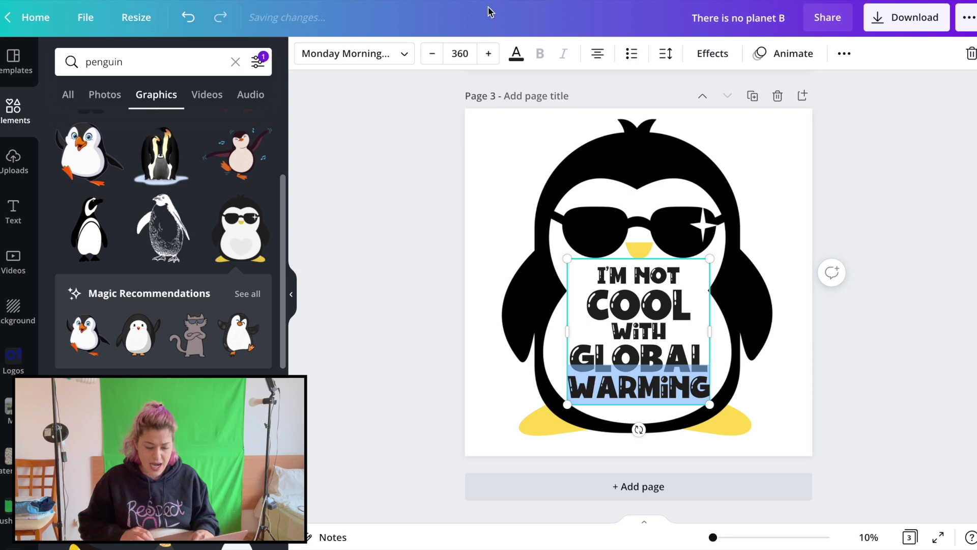
left_click(456, 52)
type("320")
key("Return")
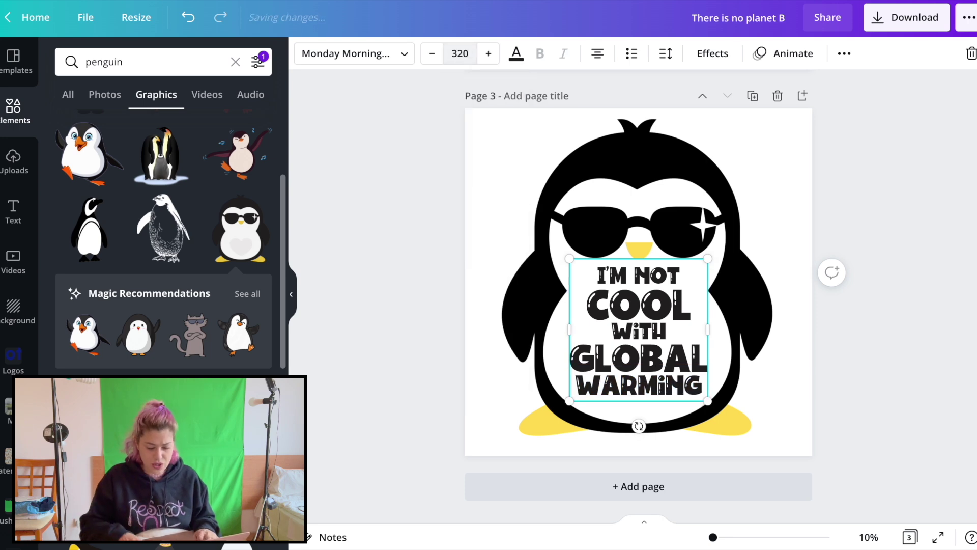
left_click(457, 54)
type("3")
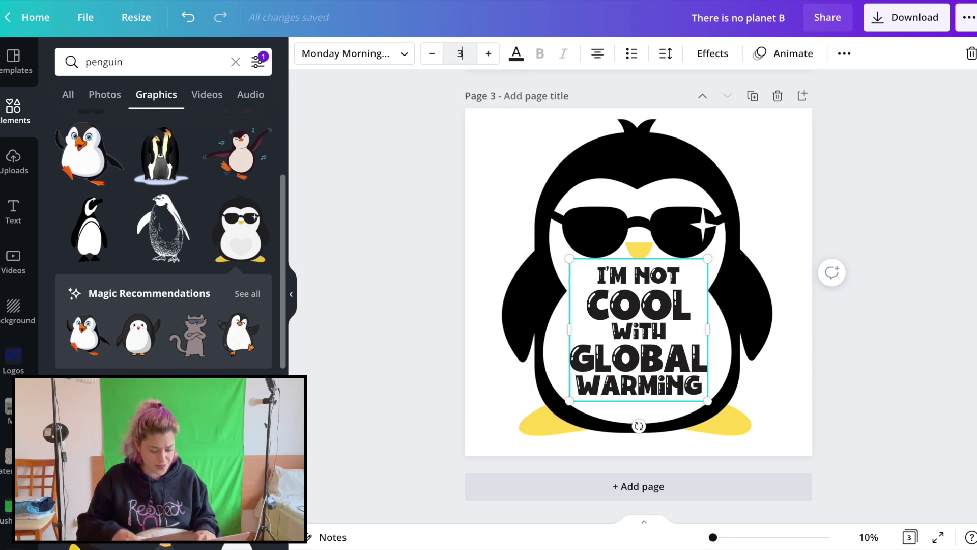
type("00")
key("Return")
- Move the text block slightly lower on the penguin's belly, away from the beak
left_click(877, 192)
left_click(680, 316)
left_click_drag(680, 316, 677, 319)
- Recolour the word "COOL", trying light blue and settling on a stronger violet-blue
triple_click(647, 312)
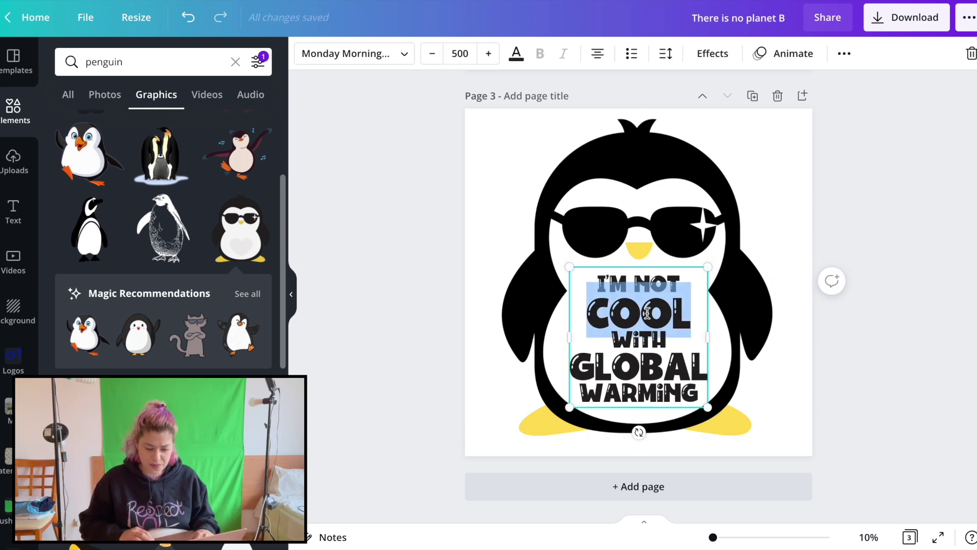
left_click(517, 53)
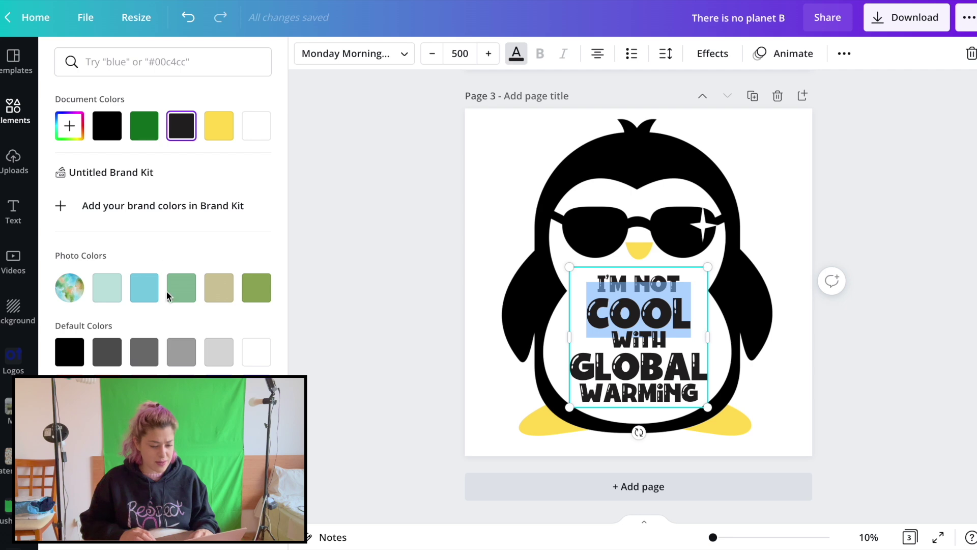
left_click(144, 287)
left_click(863, 209)
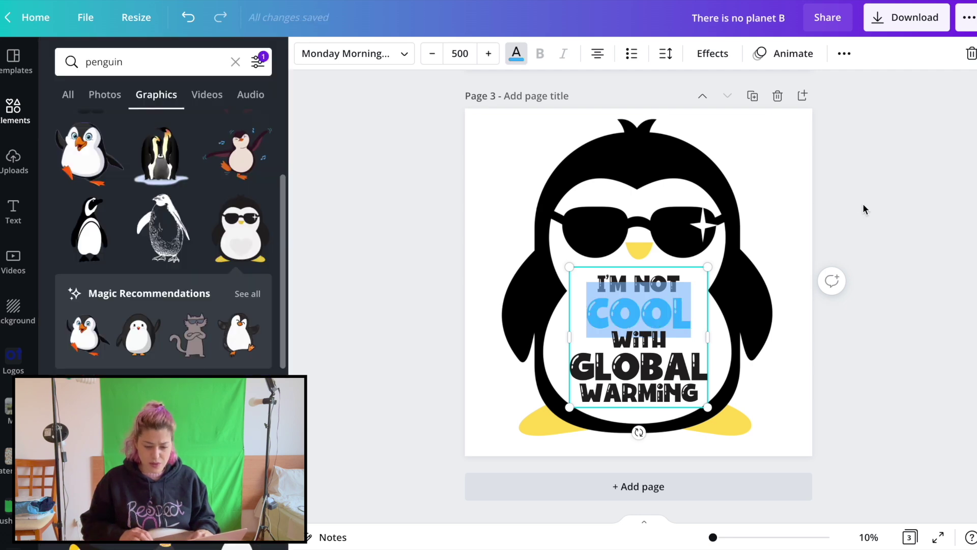
left_click(639, 305)
double_click(639, 305)
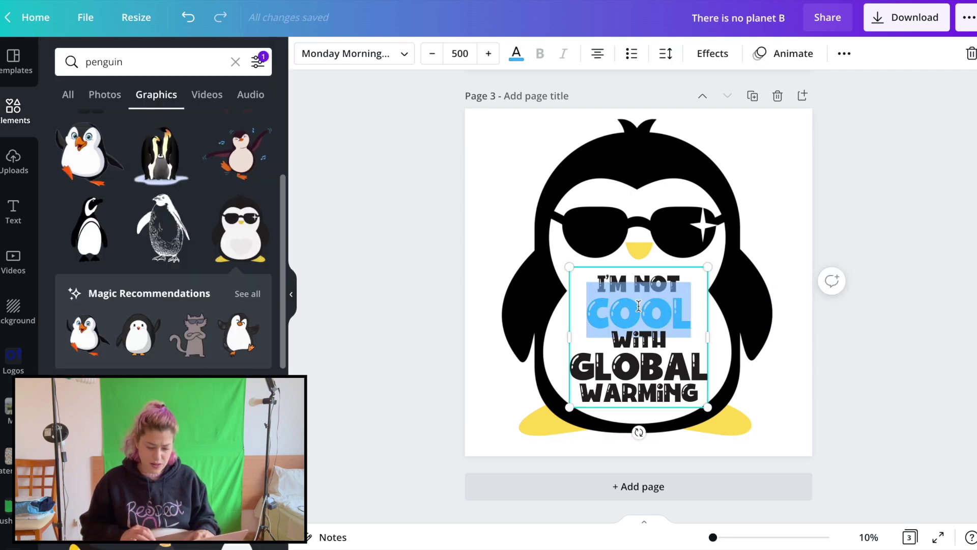
left_click(516, 53)
left_click(218, 461)
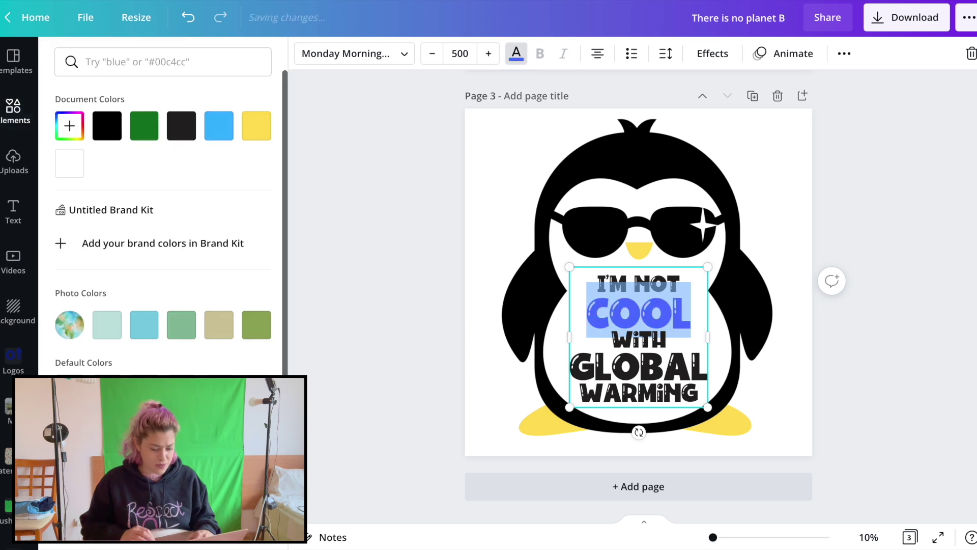
key("Escape")
- Recolour the word "WARMING" in bright red
left_click(647, 390)
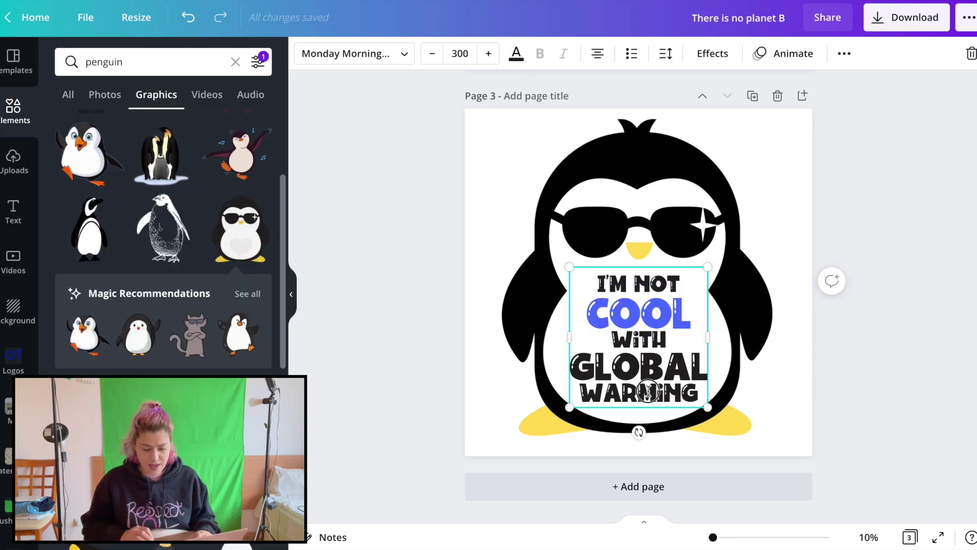
double_click(648, 390)
left_click(516, 54)
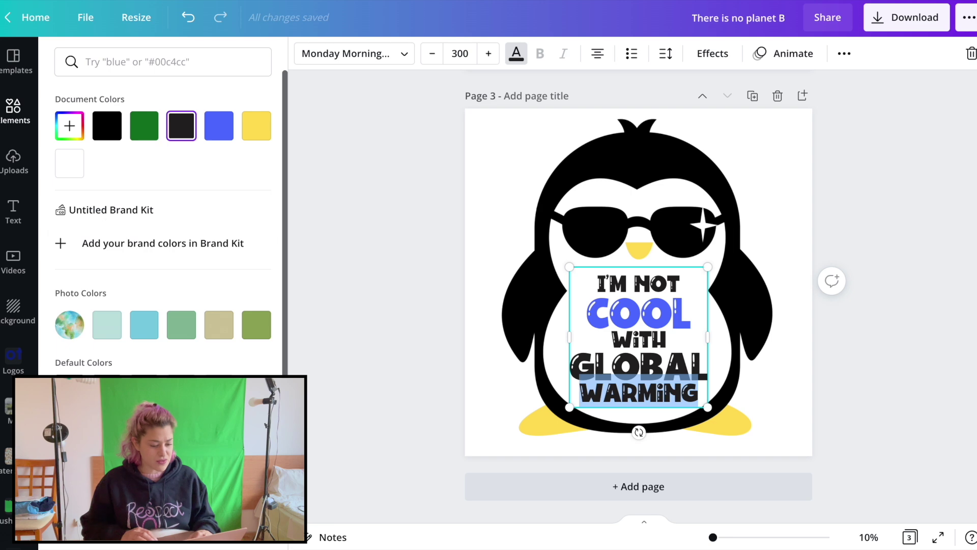
left_click(70, 427)
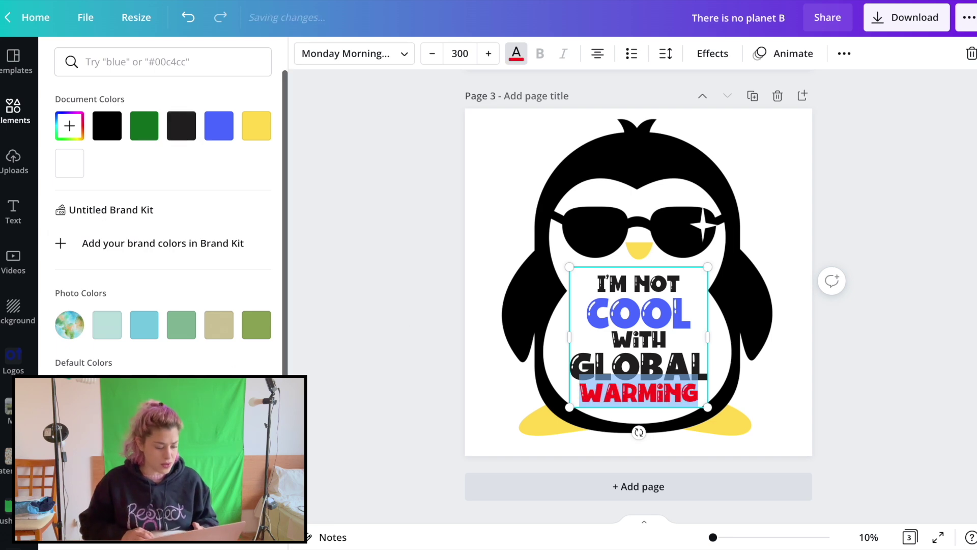
left_click(877, 214)
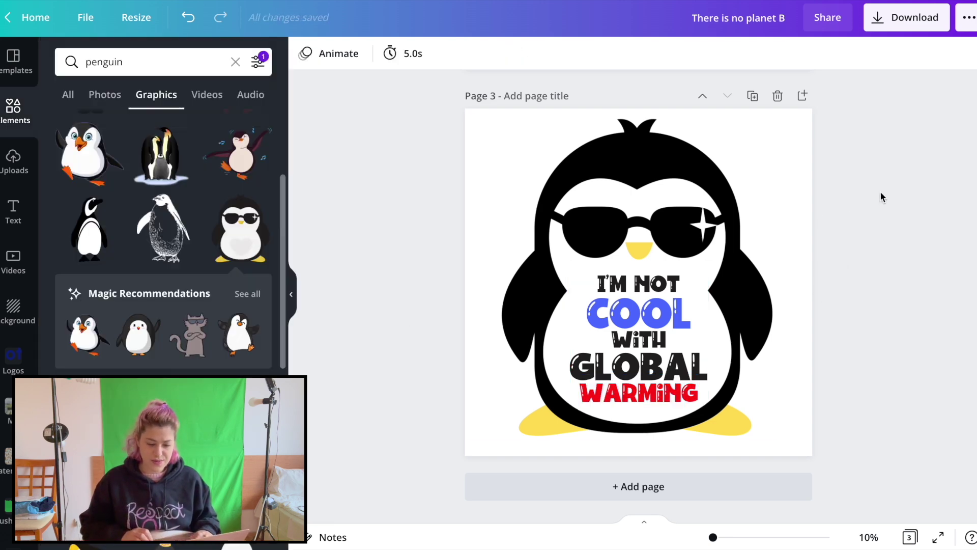
- Change the word "WARMING" to the coral red #FF5757
left_click(662, 395)
double_click(661, 392)
left_click(516, 54)
- Recolour the word "GLOBAL" in the custom bright green #8EBD19, starting from the olive green photo colour
double_click(640, 360)
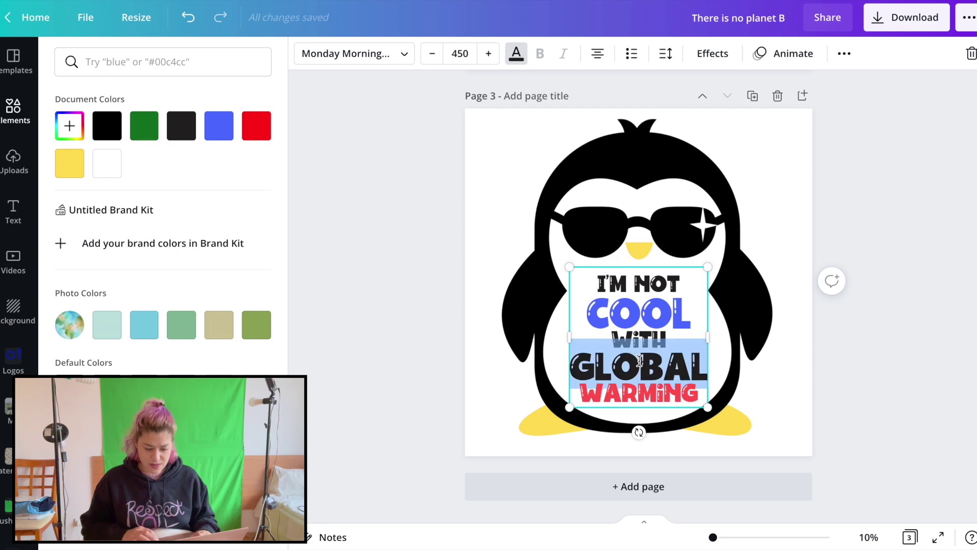
left_click(181, 324)
left_click(256, 325)
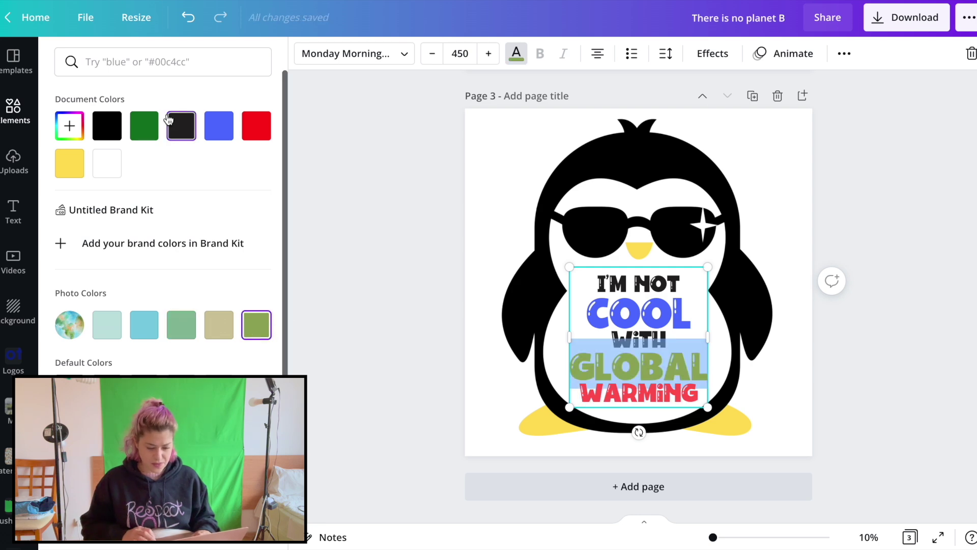
left_click(70, 125)
left_click_drag(254, 200, 227, 177)
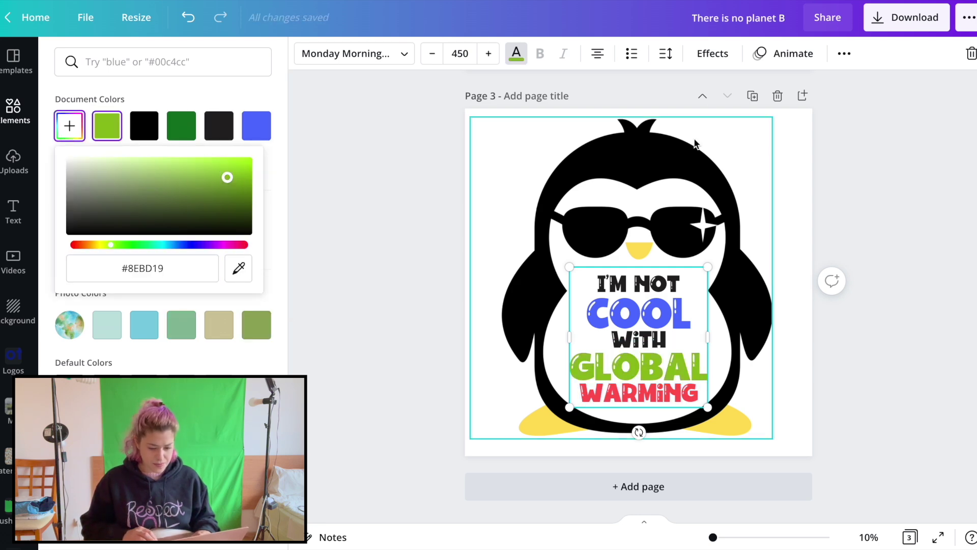
left_click(890, 163)
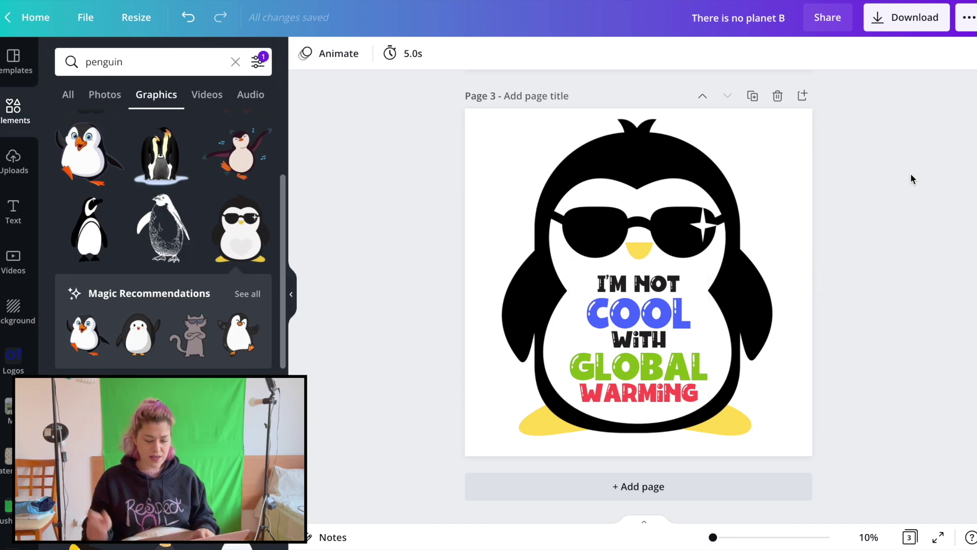
- Recolour the word "WARMING" in a custom saturated orange and deselect the text block
double_click(649, 389)
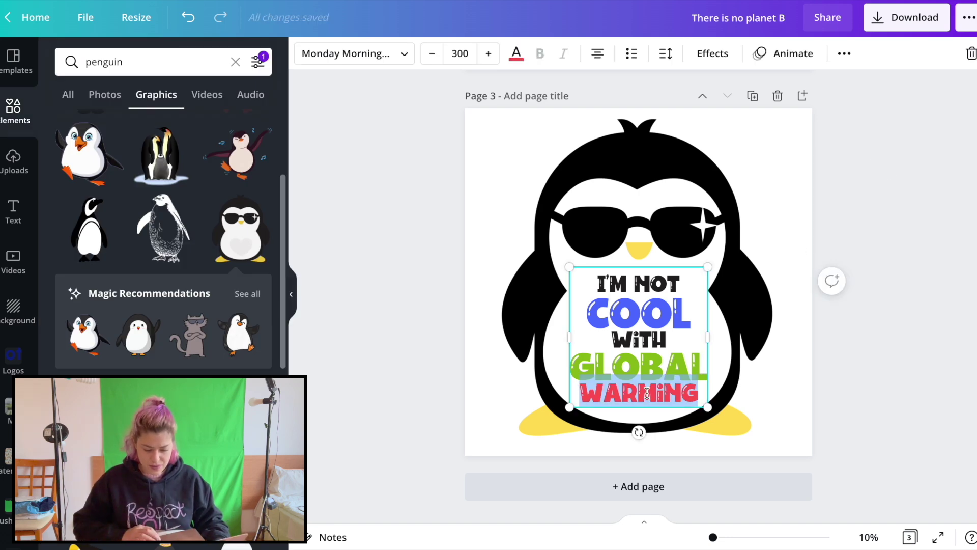
left_click(516, 54)
left_click(69, 126)
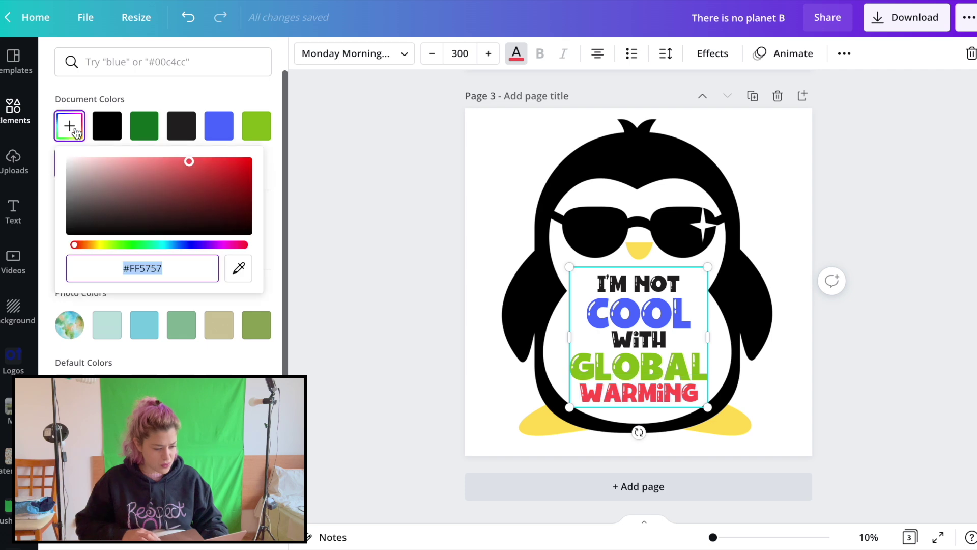
left_click(88, 245)
left_click_drag(204, 193, 279, 164)
left_click(901, 164)
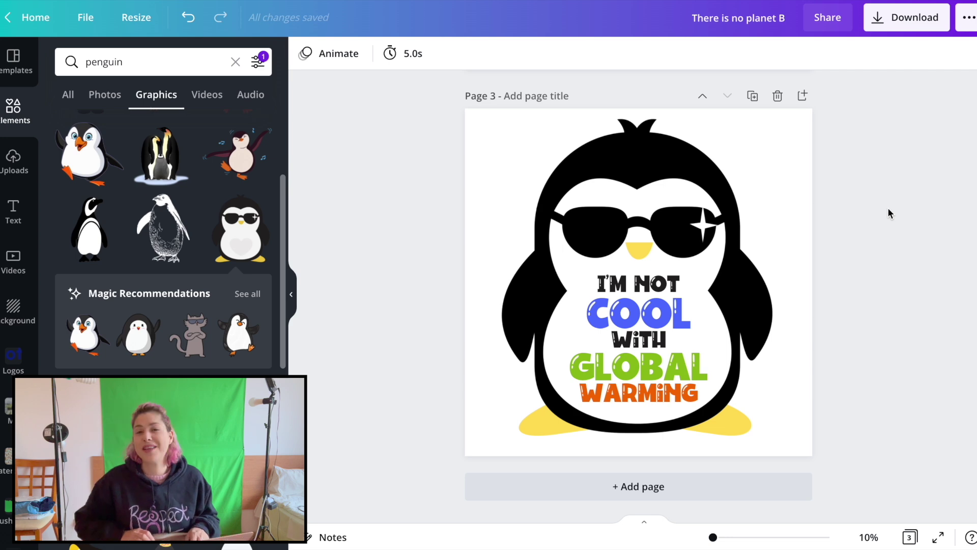
scroll(888, 213, "up", 2)
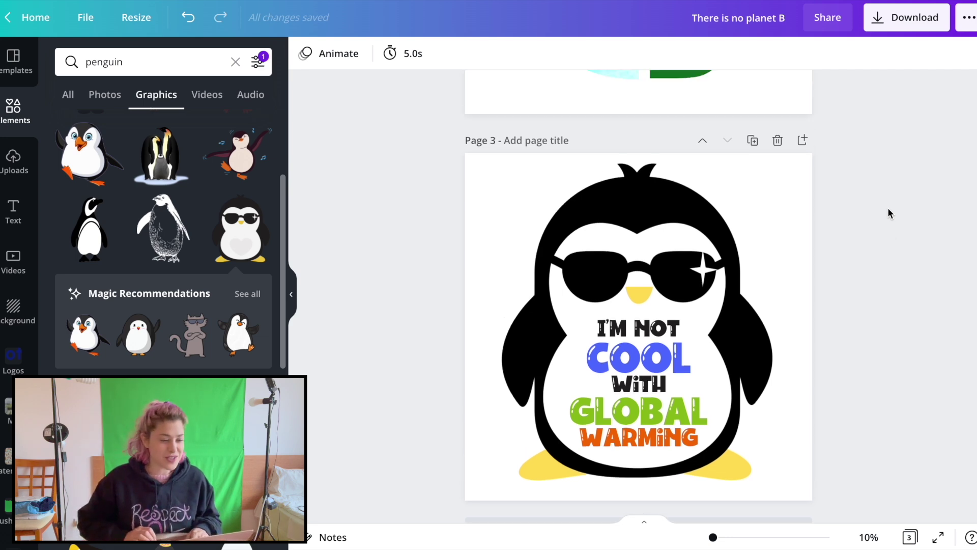
- Add a blank page after the penguin design and search the graphics for "beach"
scroll(888, 212, "down", 2)
left_click(656, 338)
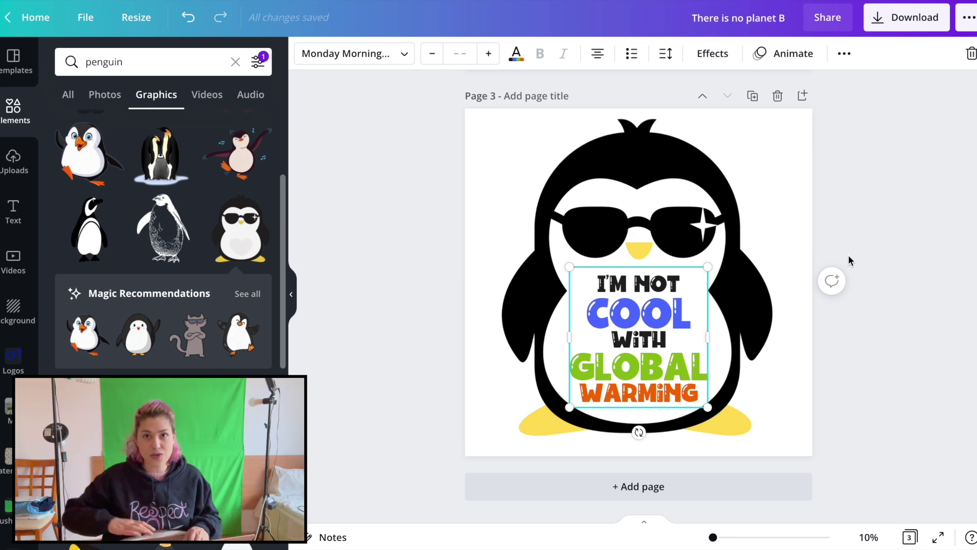
left_click(630, 489)
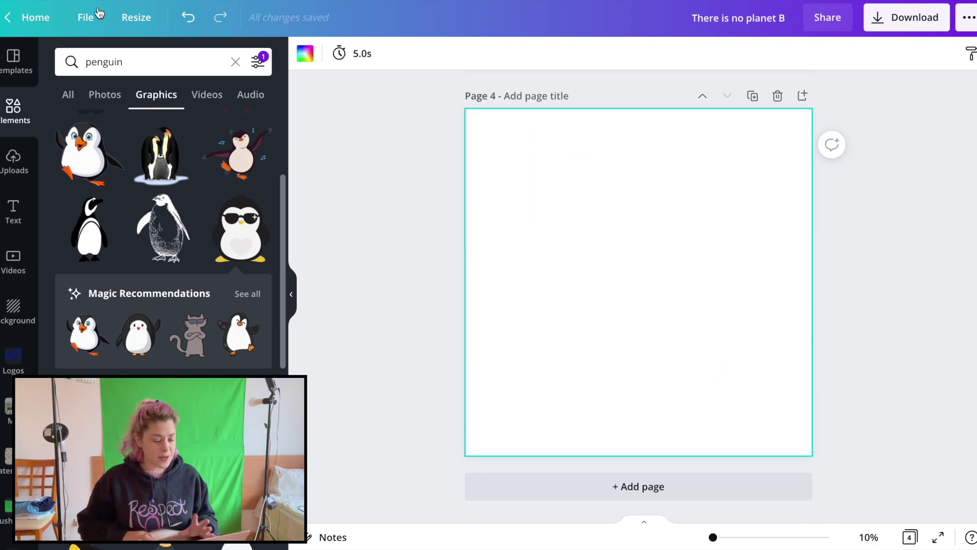
double_click(107, 62)
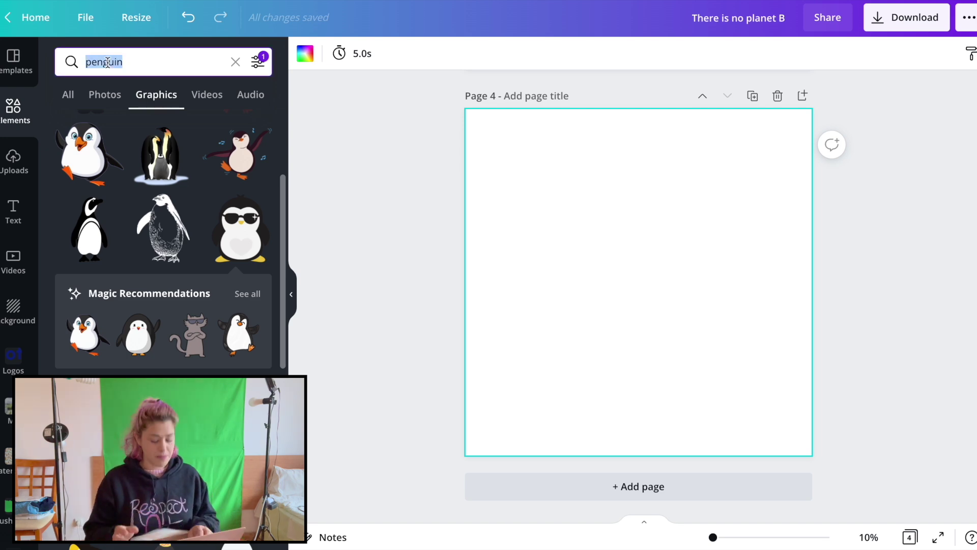
type("beach")
key("Return")
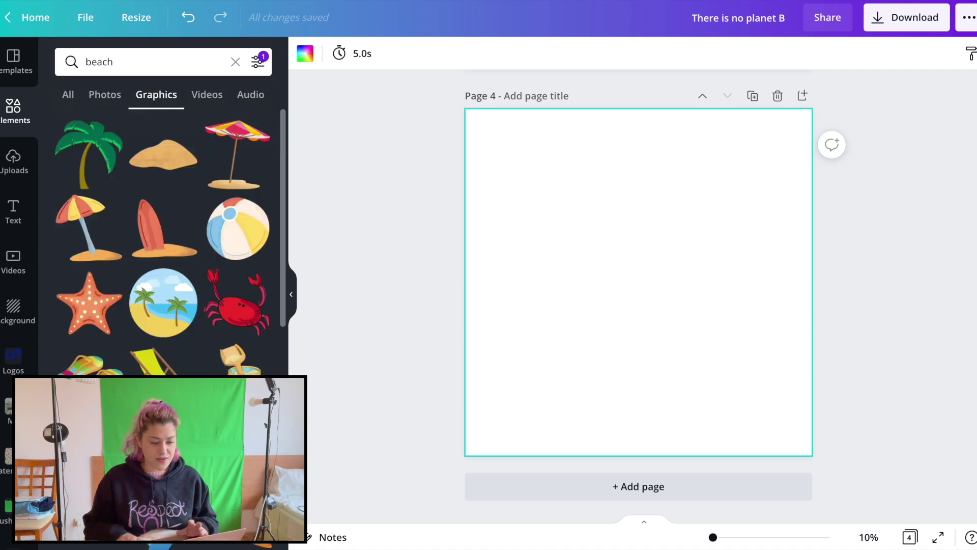
- Try the graphic with pink mountains, a rising sun and a green lake on the new page, and remove it
scroll(173, 229, "down", 3)
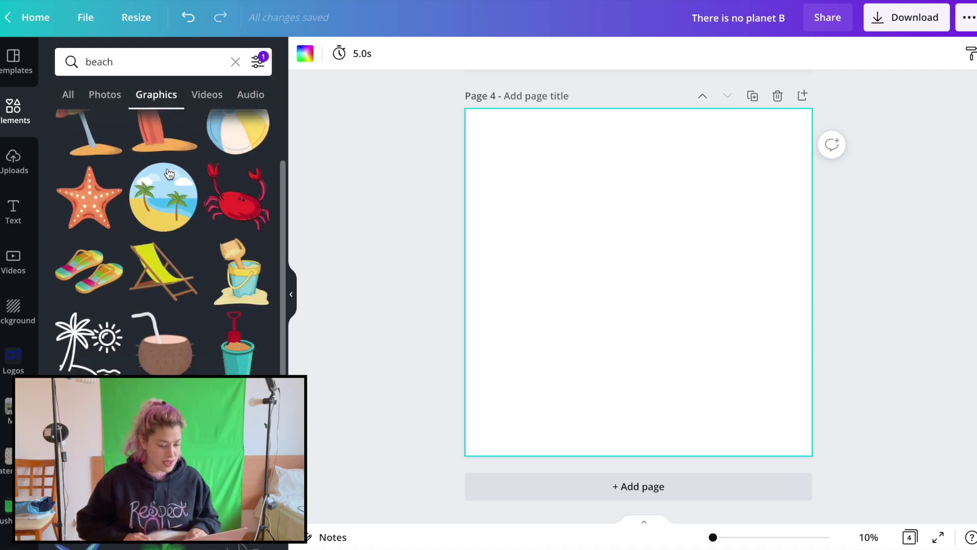
scroll(186, 203, "down", 5)
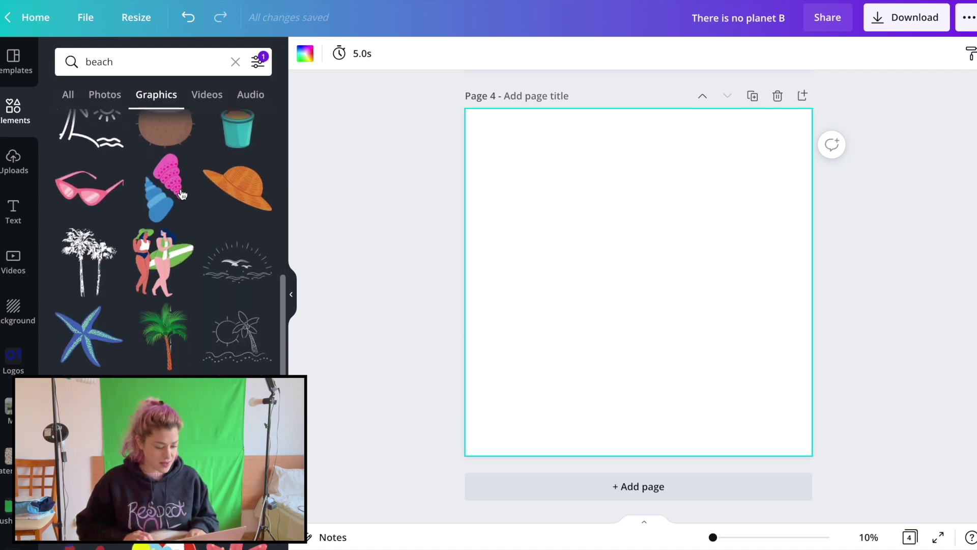
scroll(200, 338, "down", 10)
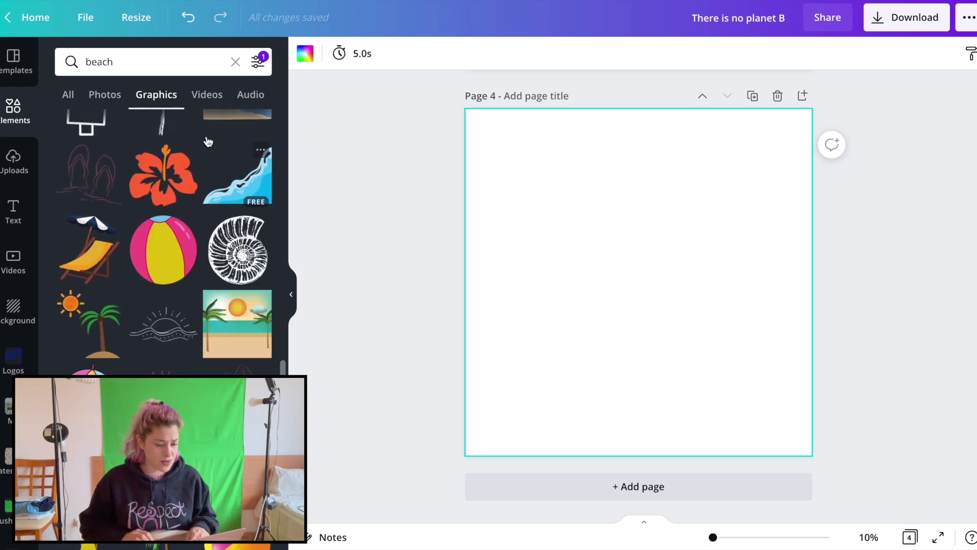
scroll(197, 154, "down", 4)
scroll(197, 153, "down", 6)
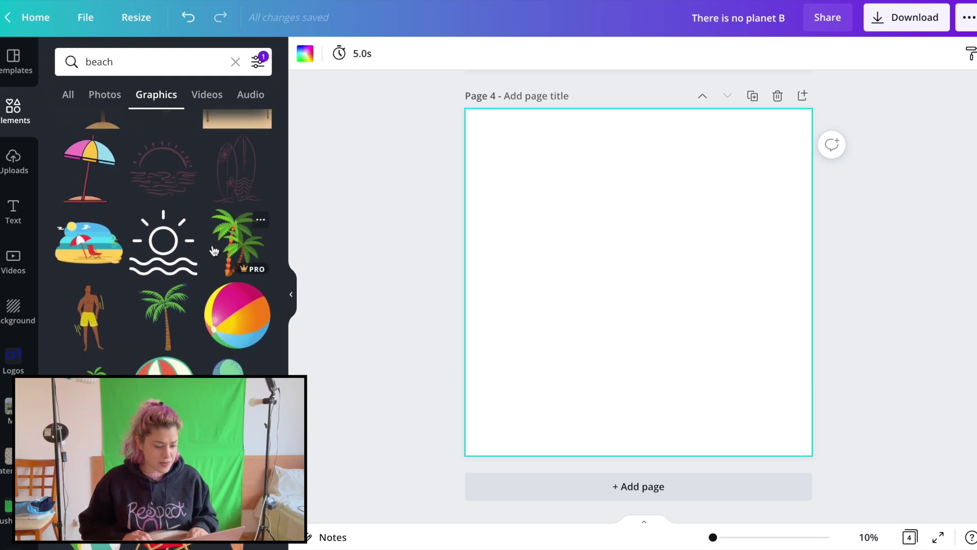
scroll(214, 249, "down", 10)
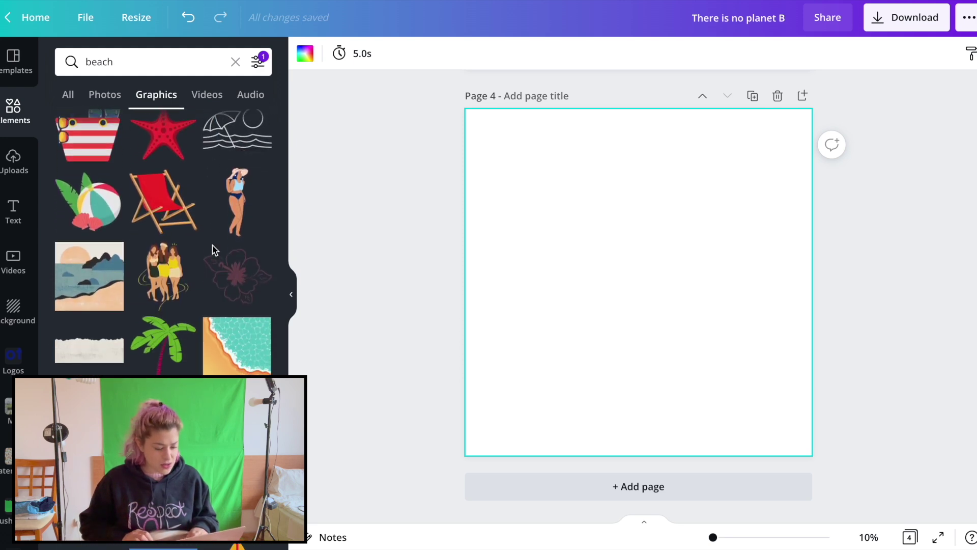
scroll(213, 249, "down", 8)
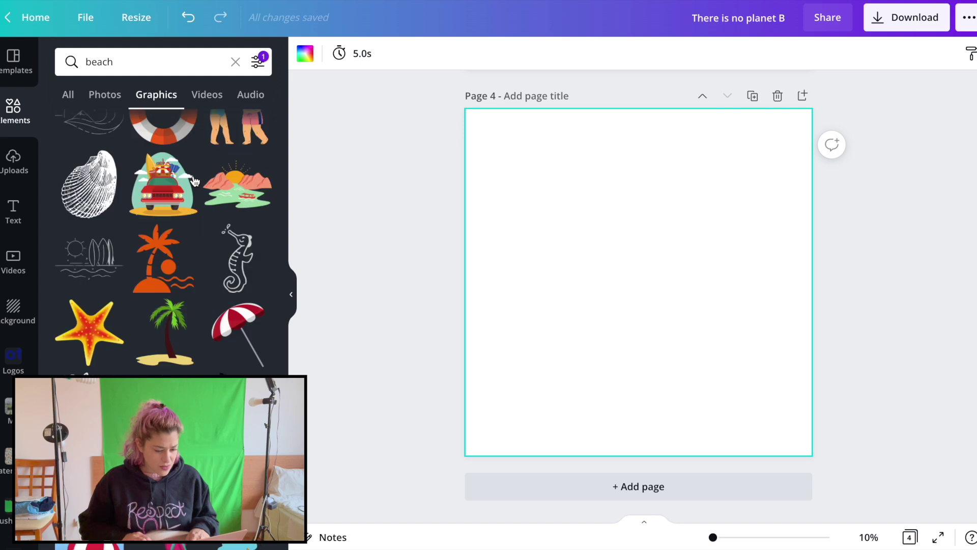
left_click(239, 188)
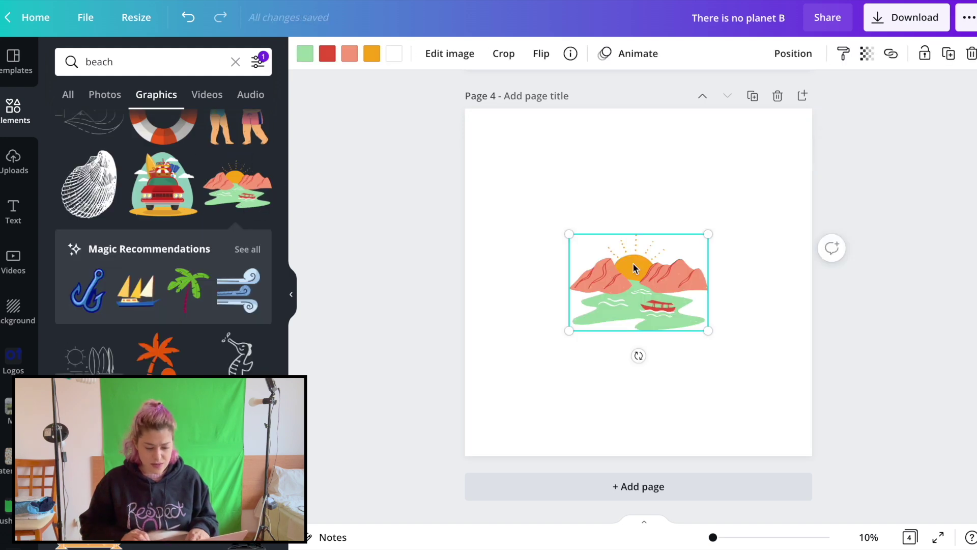
key("Delete")
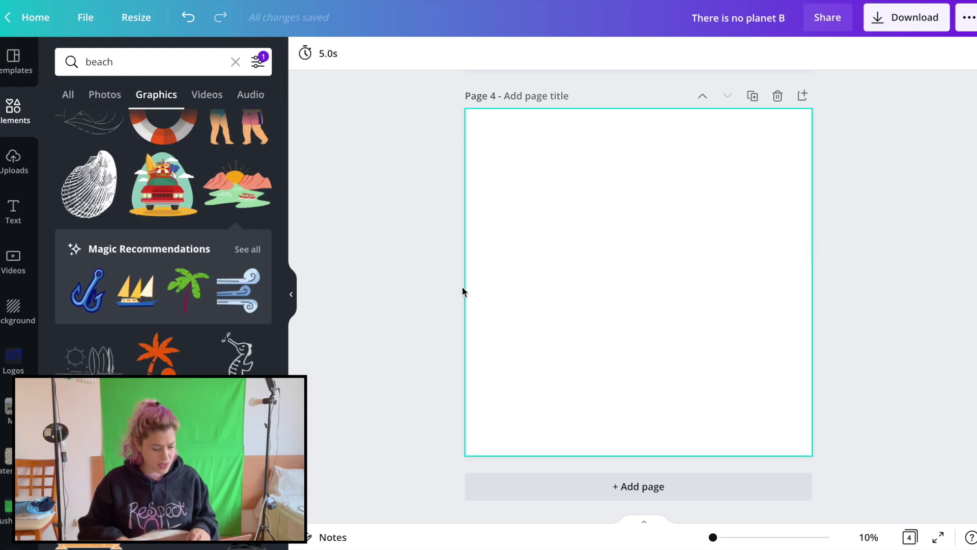
- Try the retro brown palm tree and sailboat graphic on the blank page, and delete it
scroll(189, 310, "down", 4)
left_click(89, 326)
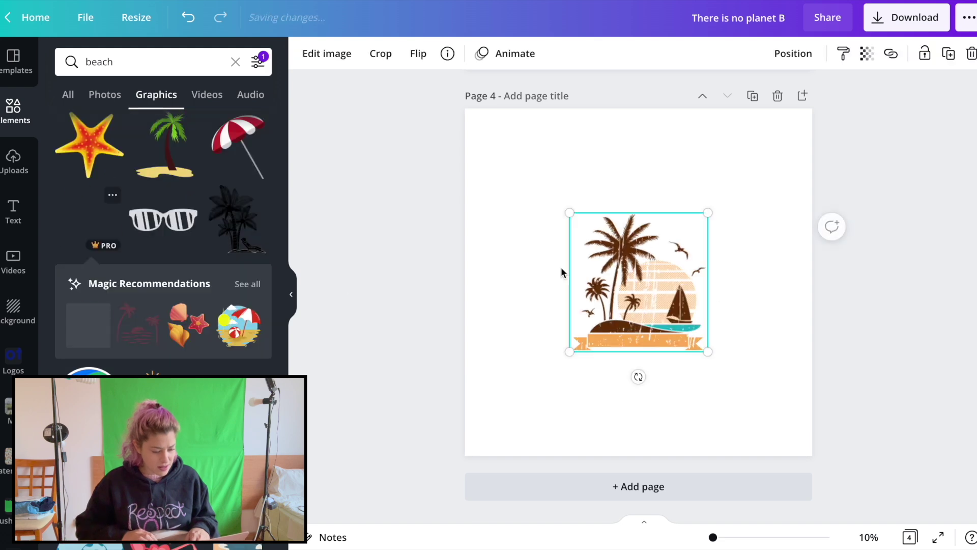
key("Delete")
left_click(364, 339)
- Insert the round beach illustration with two palms and a yellow sun, enlarge it to most of the page width and centre it
scroll(175, 255, "down", 4)
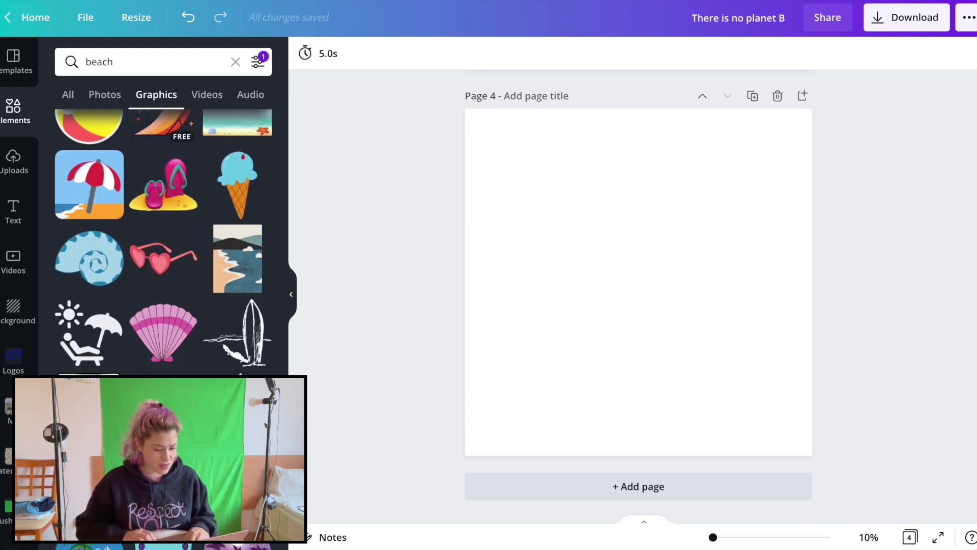
scroll(175, 255, "down", 10)
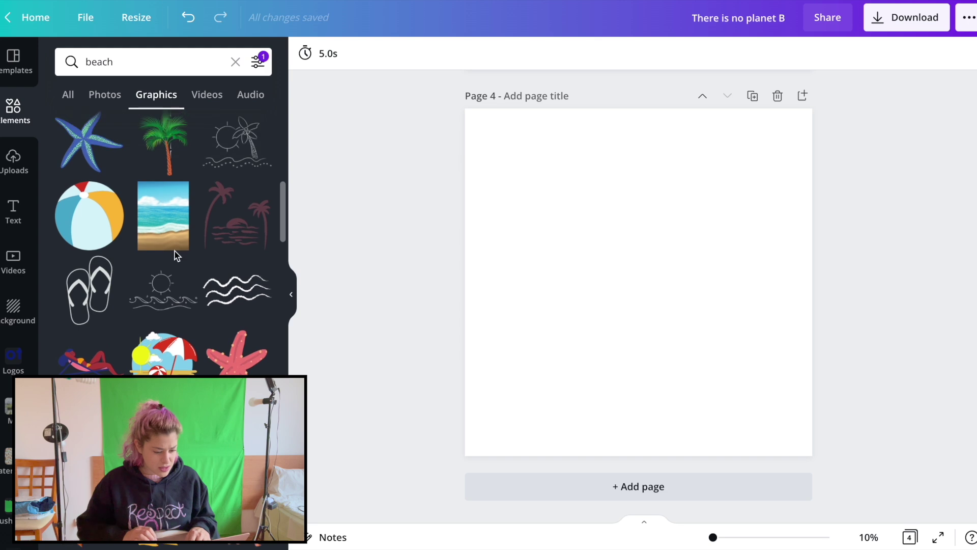
scroll(175, 251, "down", 5)
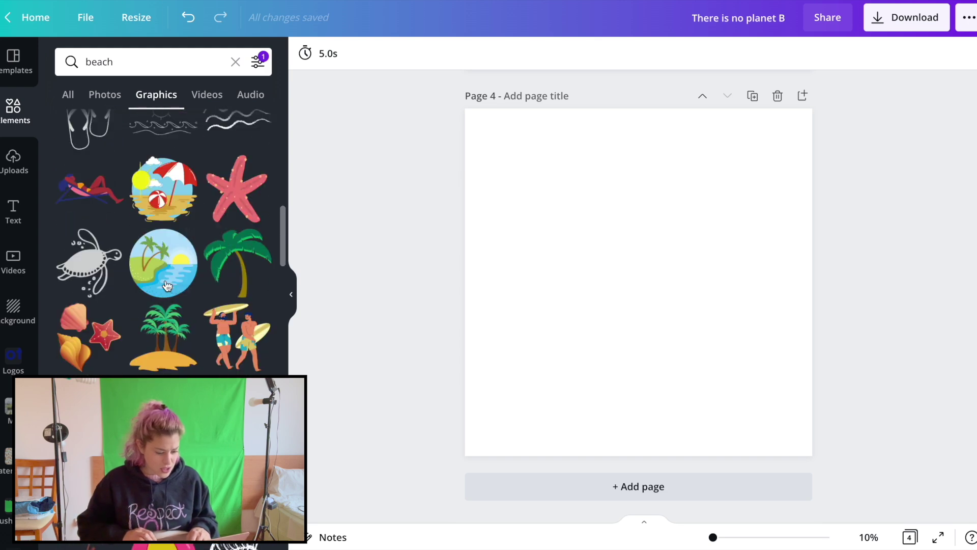
left_click(163, 261)
left_click_drag(569, 213, 485, 129)
left_click_drag(712, 357, 757, 399)
left_click_drag(643, 261, 661, 283)
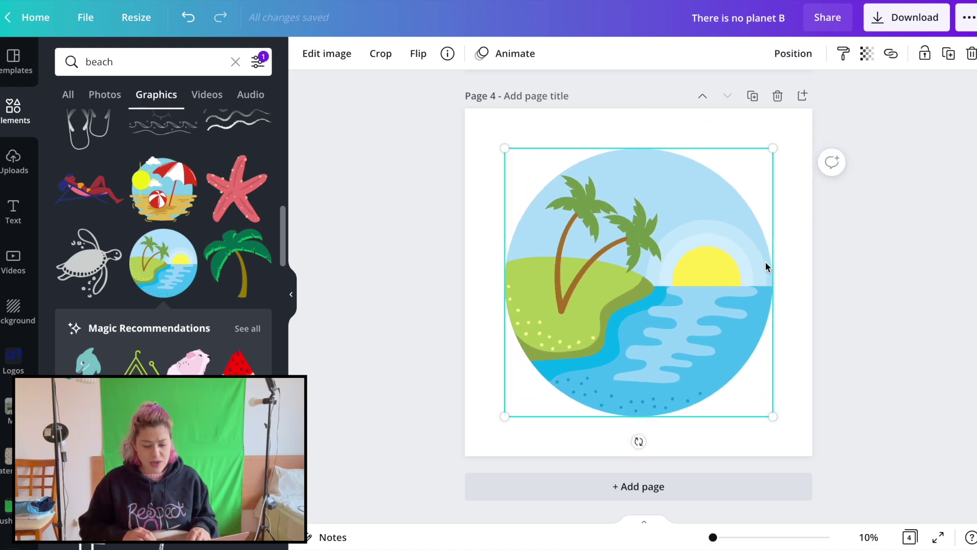
left_click(932, 267)
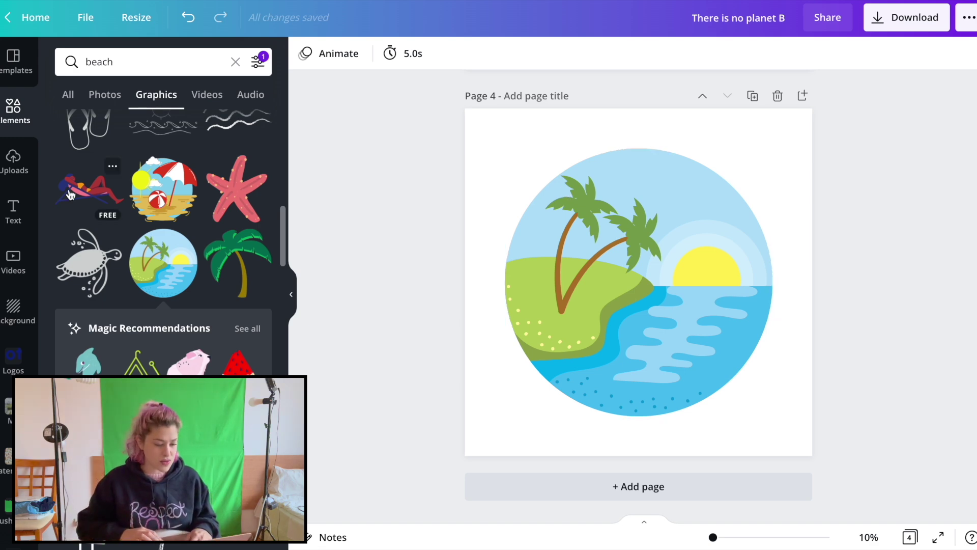
- Paste the copied green circle onto the beach page, enlarge it and recolour it black
left_click(491, 168)
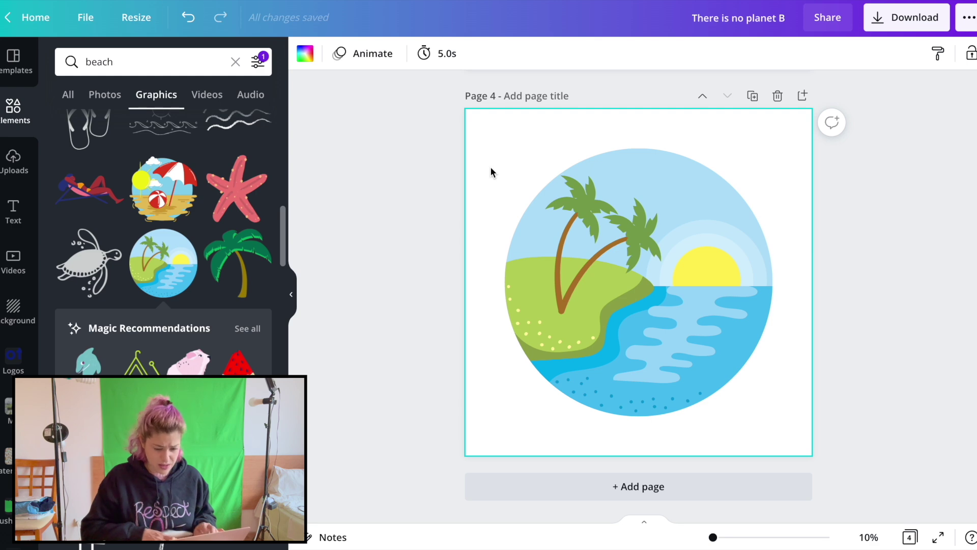
key("ctrl+v")
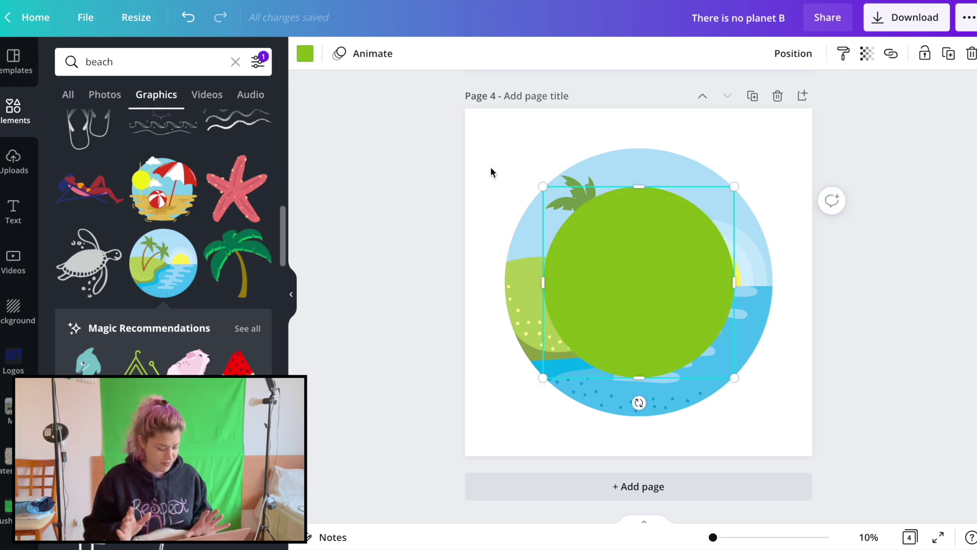
left_click_drag(735, 185, 839, 113)
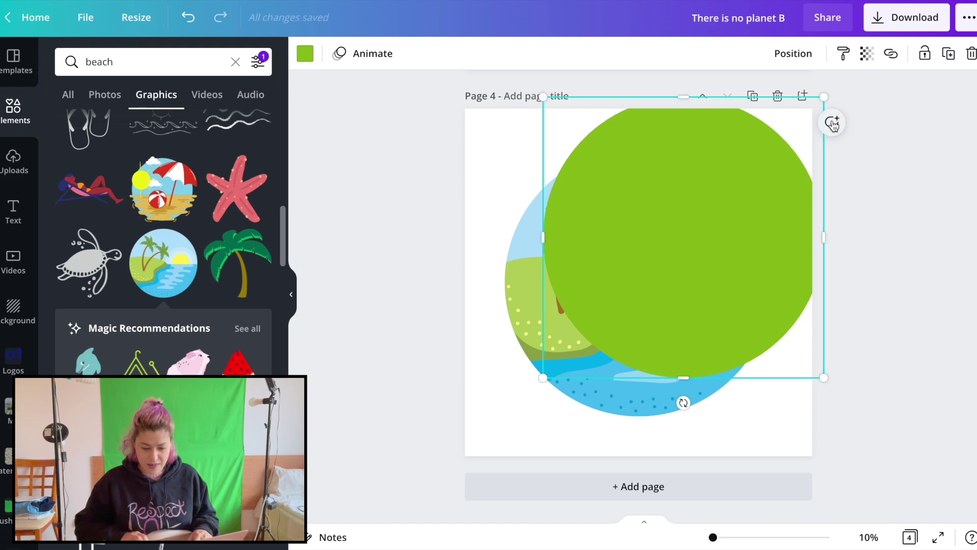
left_click(301, 60)
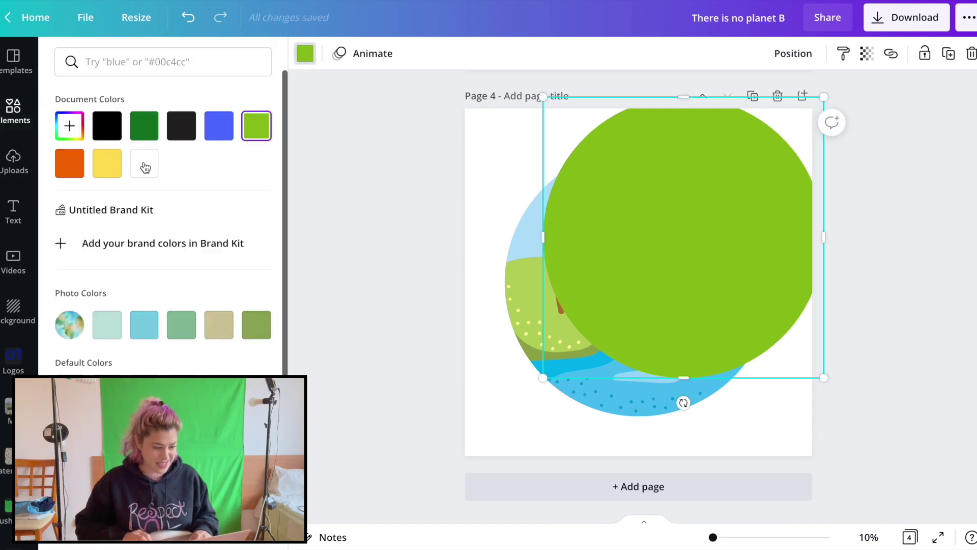
left_click(108, 126)
- Enlarge the black circle to nearly the full page width, centre it and send it behind the beach illustration
left_click_drag(762, 257, 693, 320)
left_click_drag(759, 167, 809, 121)
left_click_drag(707, 239, 696, 236)
left_click(803, 53)
left_click(746, 96)
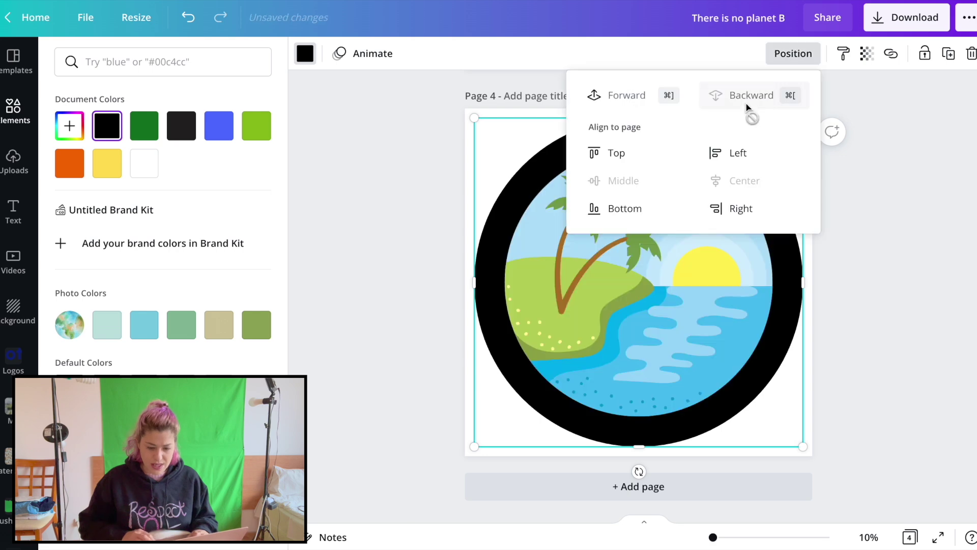
- Shrink the beach illustration slightly and centre it inside the black circle to leave a wider black ring
left_click(588, 217)
left_click_drag(505, 148, 528, 165)
mouse_move(694, 279)
left_mouse_down()
mouse_move(689, 292)
mouse_move(689, 283)
left_mouse_up()
left_click(872, 212)
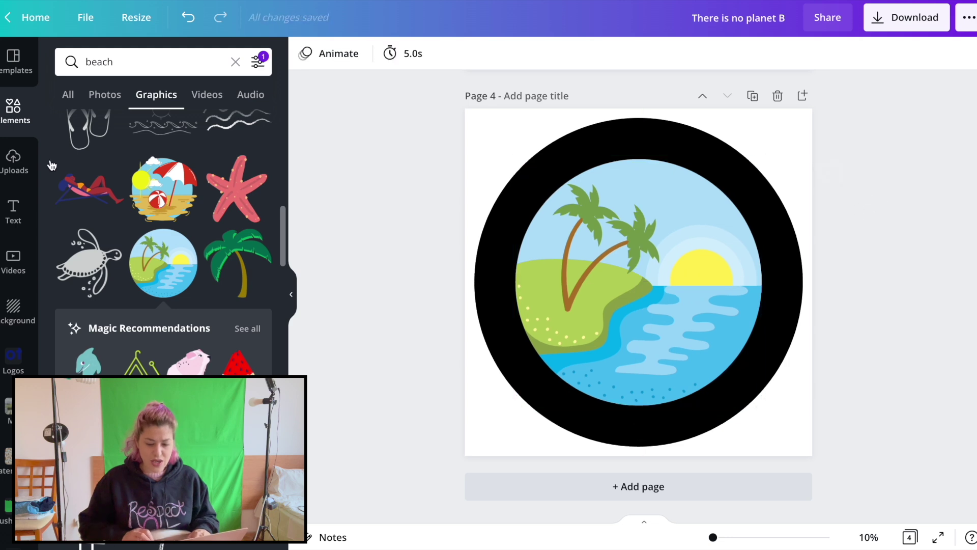
- Add a heading reading "leave it better" in the yellow document colour
left_click(27, 205)
left_click(257, 147)
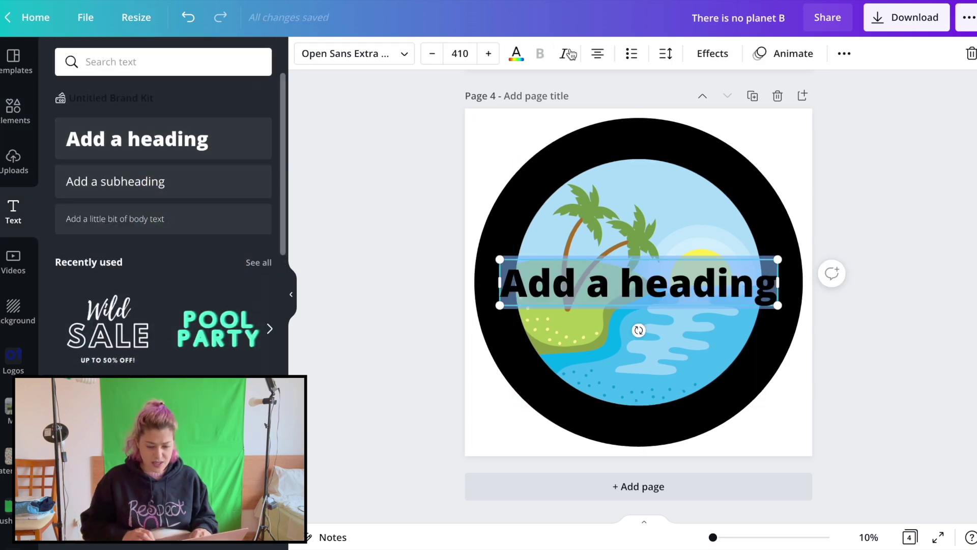
left_click(516, 53)
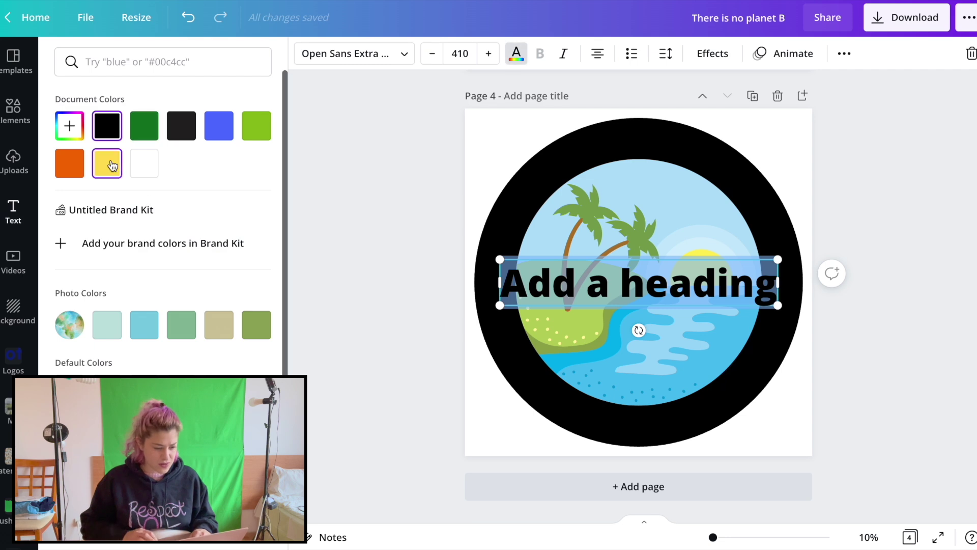
left_click(112, 165)
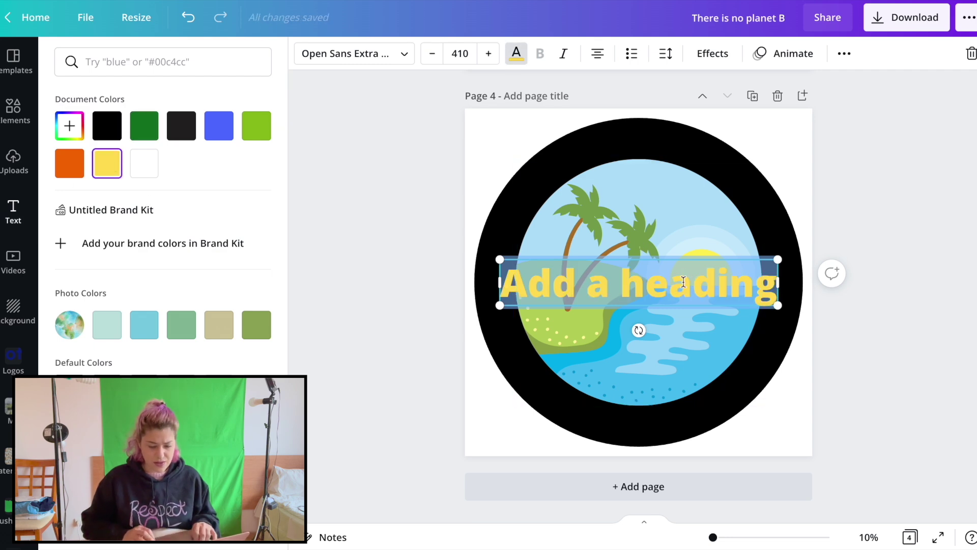
type("leave it better")
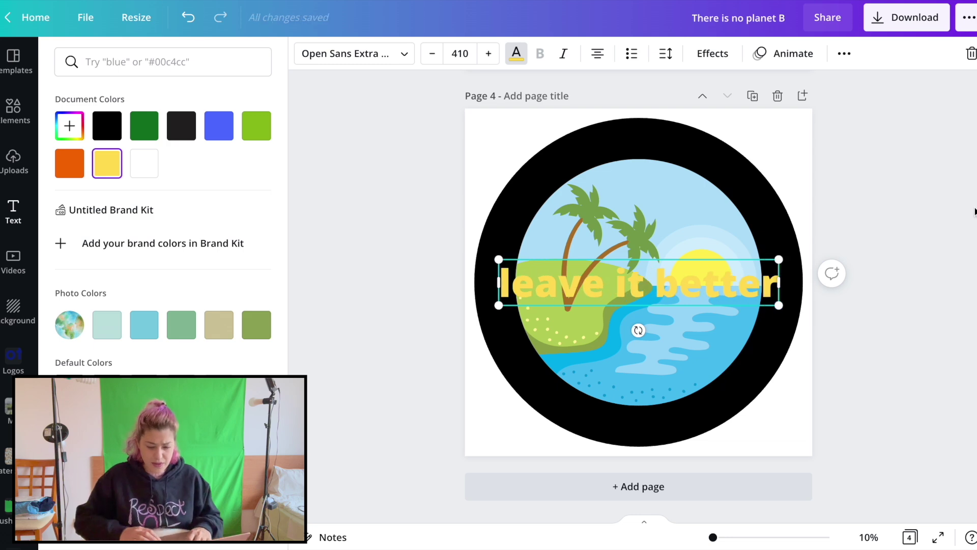
- Place "leave it better" higher on the design and put a matching yellow copy below it reading "than you found it."
key("Escape")
key("Escape")
left_click_drag(715, 283, 688, 309)
left_click(693, 322)
type("t")
type("you")
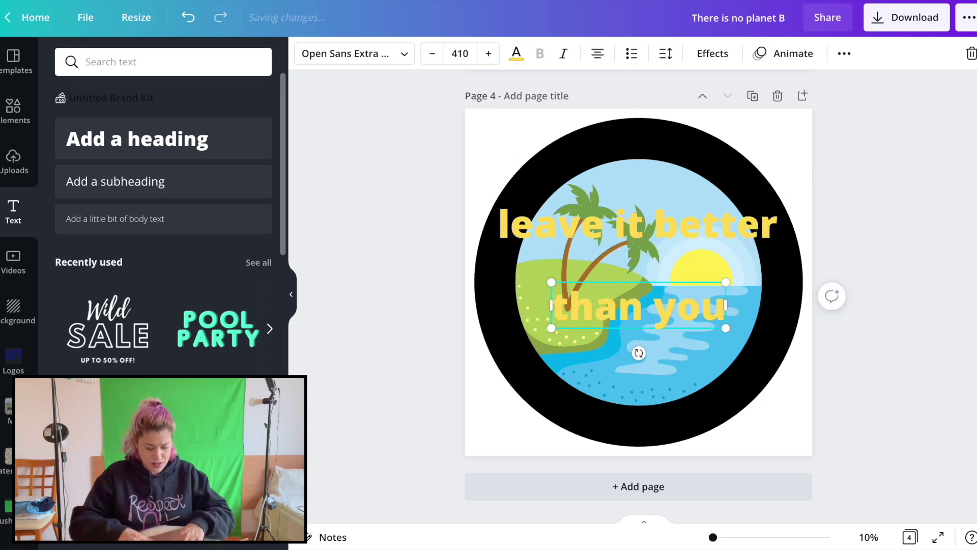
type(" found it.")
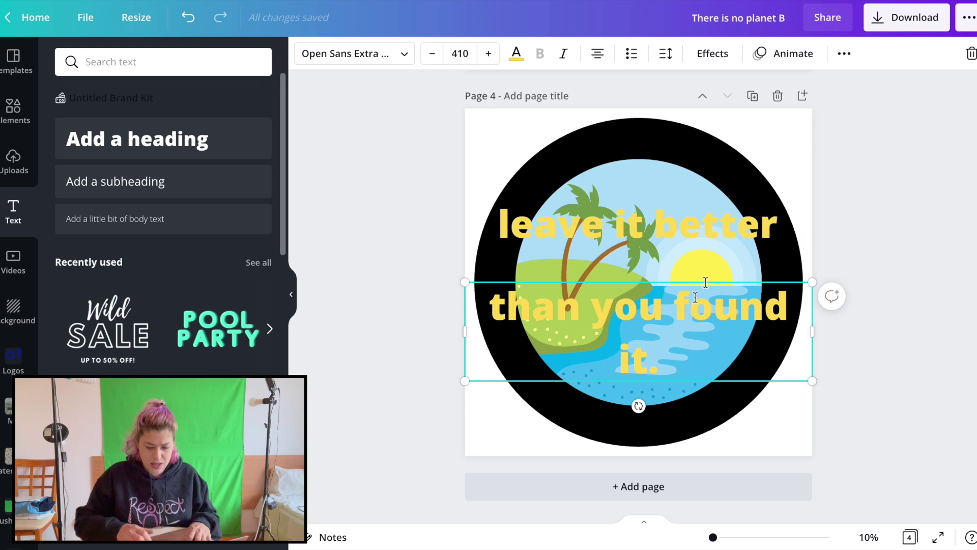
key("Escape")
- Apply the curve effect to both text lines, arching "leave it better" upward and "than you found it." downward
left_click(644, 227)
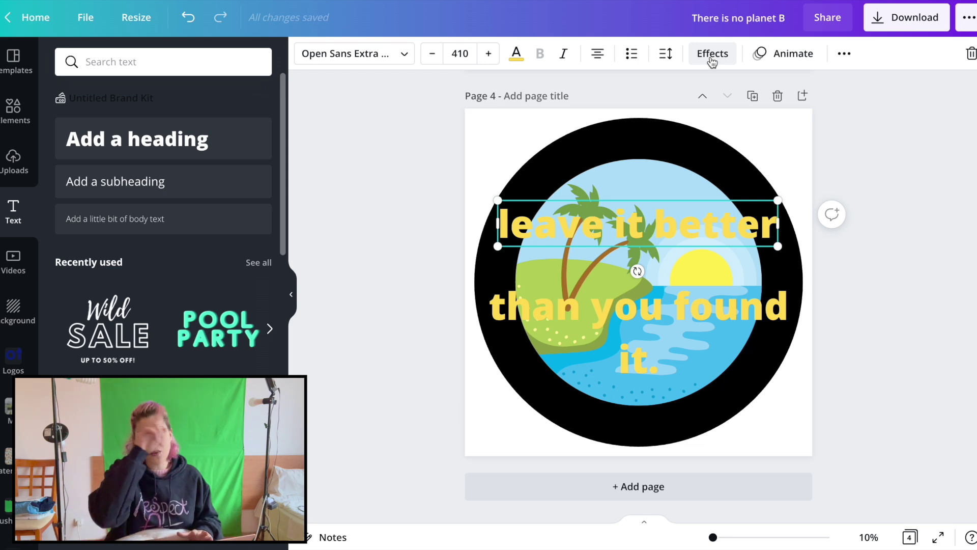
left_click(712, 58)
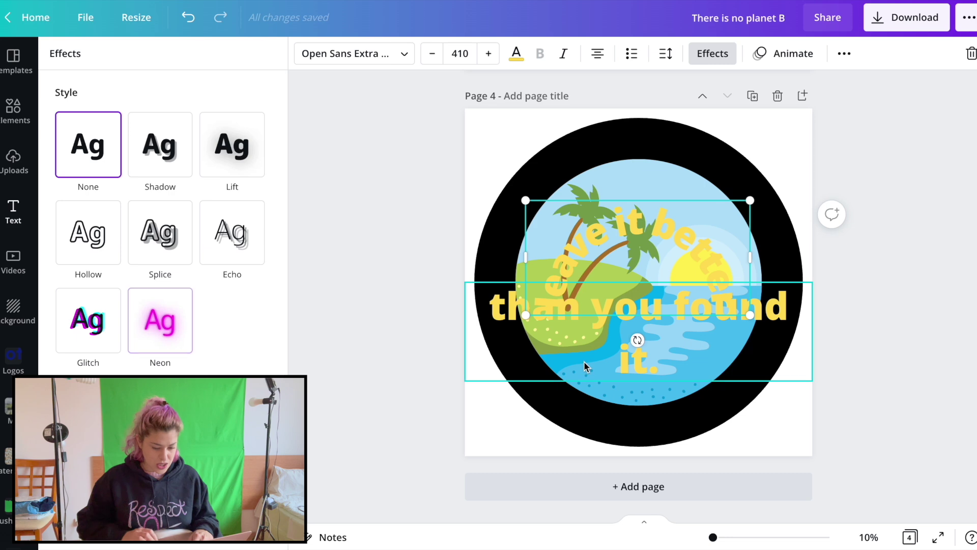
left_click(559, 336)
left_click(160, 453)
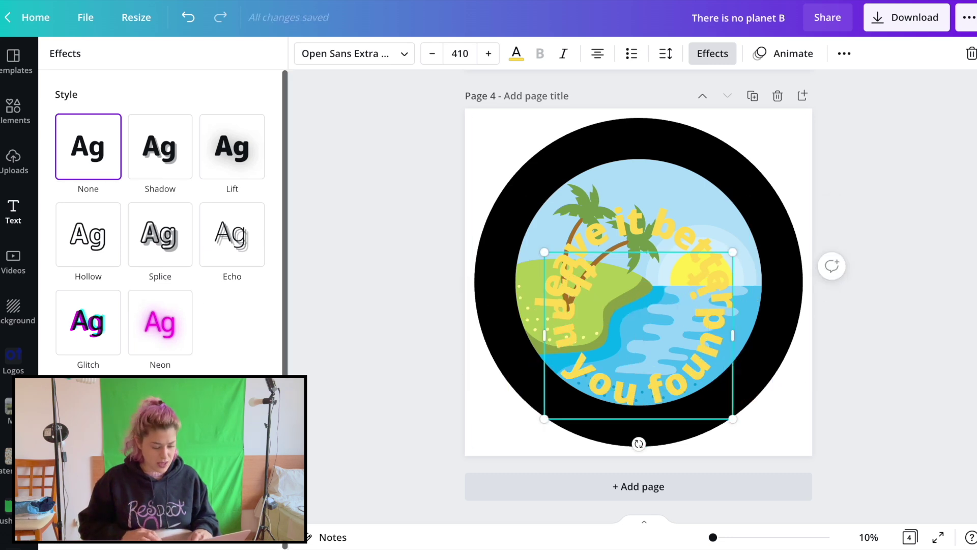
- Position "than you found it." along the lower part of the black ring and "leave it better" at its upper part
left_click(900, 168)
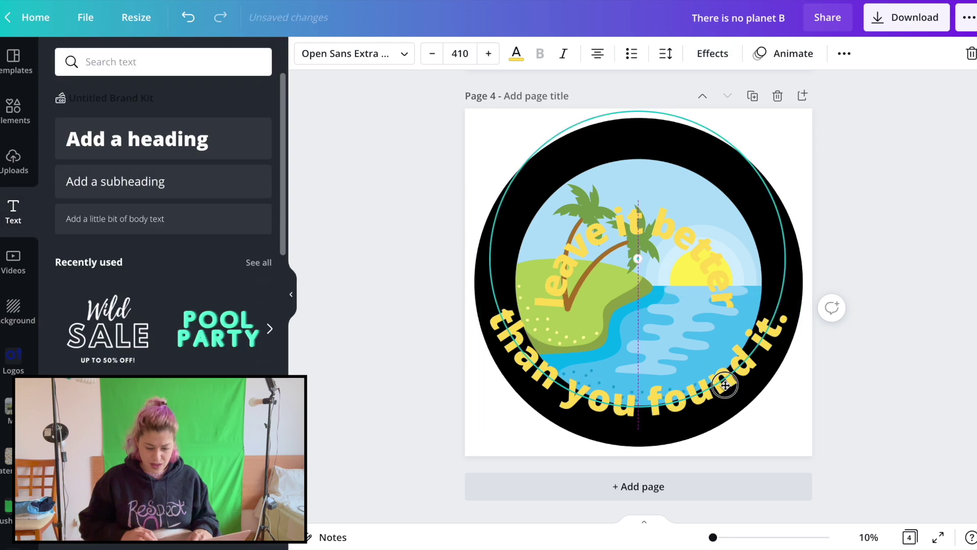
left_click(658, 221)
left_click_drag(659, 221, 659, 133)
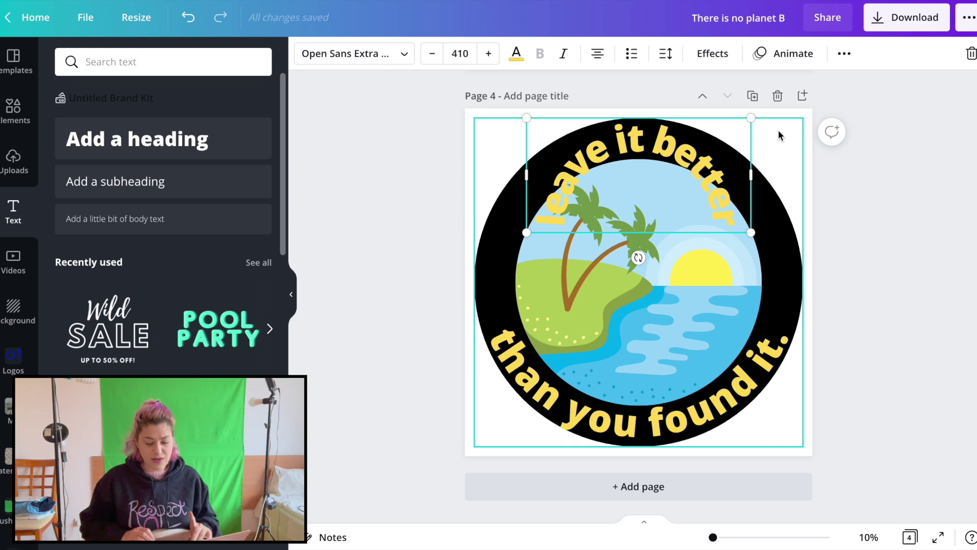
- Set the font of "leave it better" to Pride Regular, trying MultiDots along the way
left_click(341, 60)
left_click(184, 231)
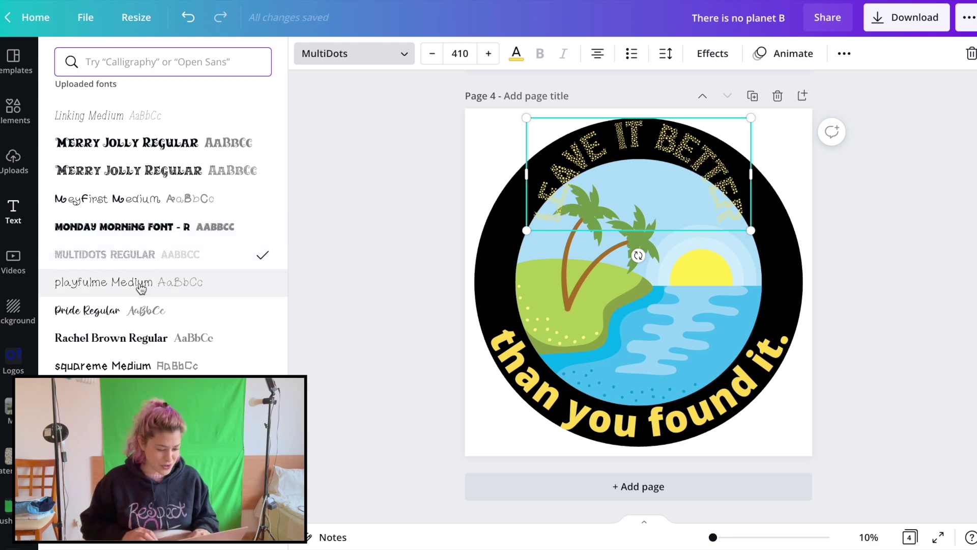
left_click(130, 313)
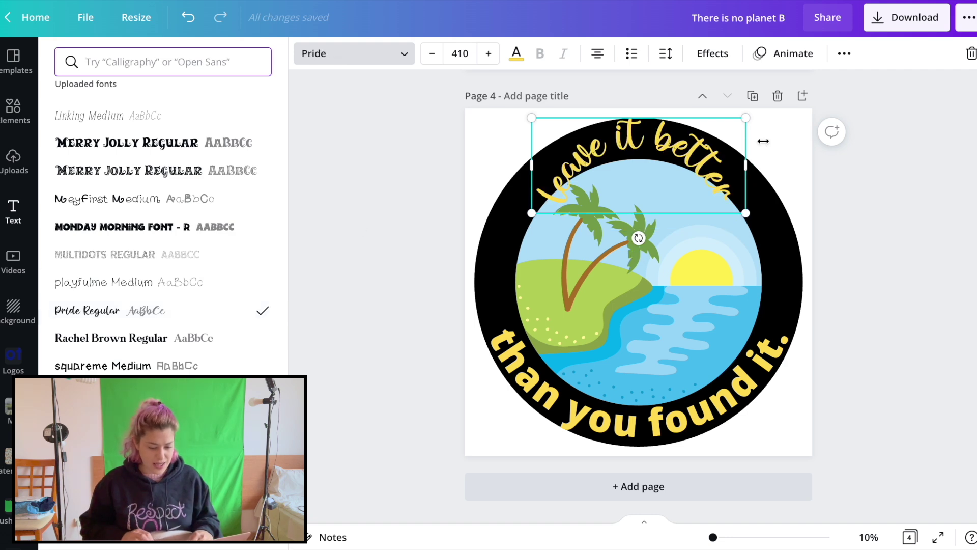
- Flatten the curve of "leave it better", enlarge it to font size 526 and centre it at the ring's upper part
left_click(717, 55)
scroll(135, 371, "down", 5)
left_click_drag(260, 524, 228, 526)
left_click_drag(522, 199, 458, 219)
left_click_drag(618, 140, 651, 145)
- Shrink the round beach illustration slightly and centre it inside the black ring to leave more room for the text
left_click(647, 299)
left_click_drag(517, 161, 534, 179)
left_click_drag(685, 305, 674, 297)
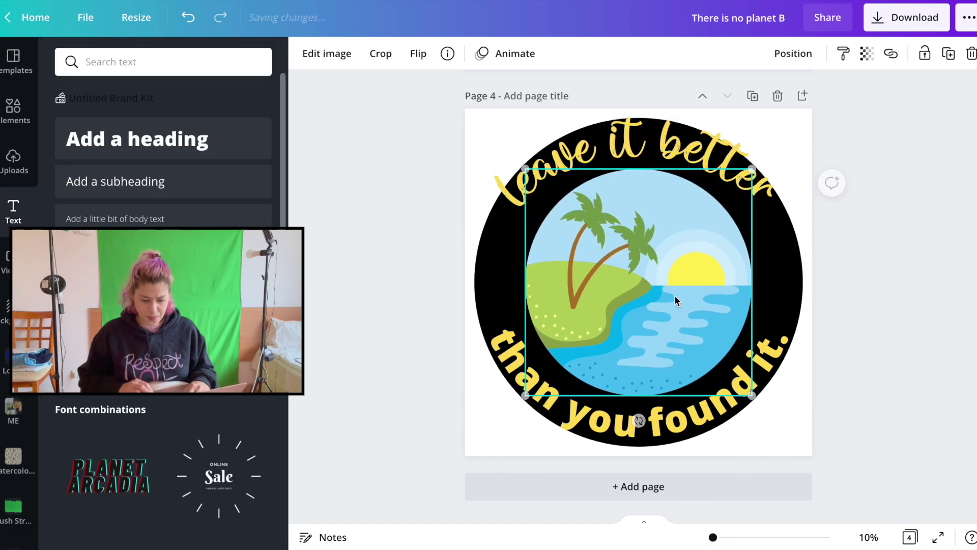
- Move "leave it better" slightly down within the ring and set its curve to 78
left_click(654, 144)
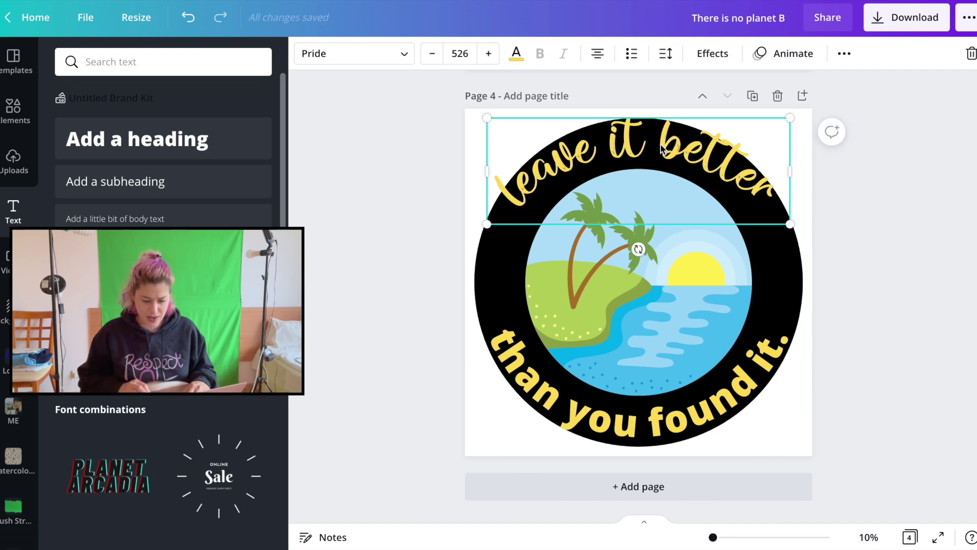
left_click_drag(656, 135, 656, 141)
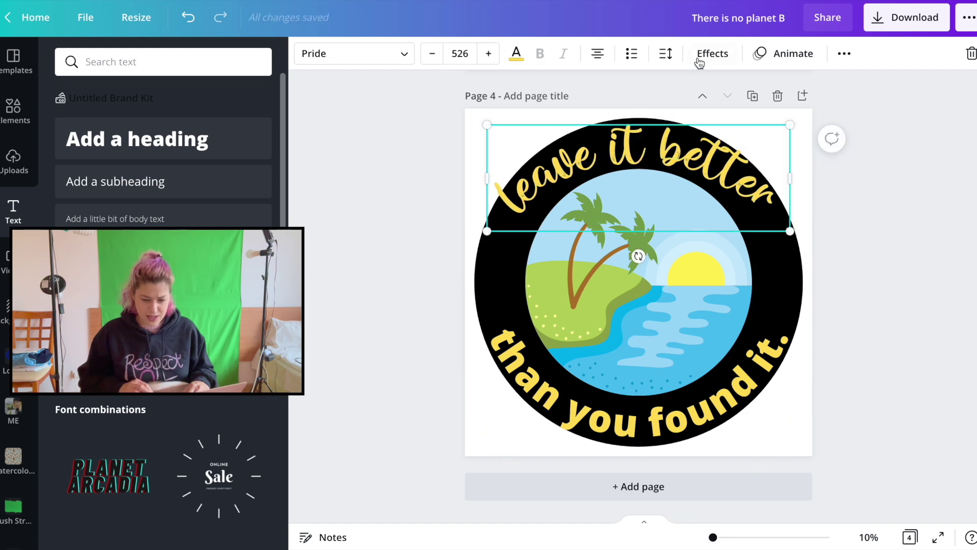
left_click(700, 56)
mouse_move(228, 525)
left_mouse_down()
mouse_move(219, 528)
mouse_move(245, 529)
left_mouse_up()
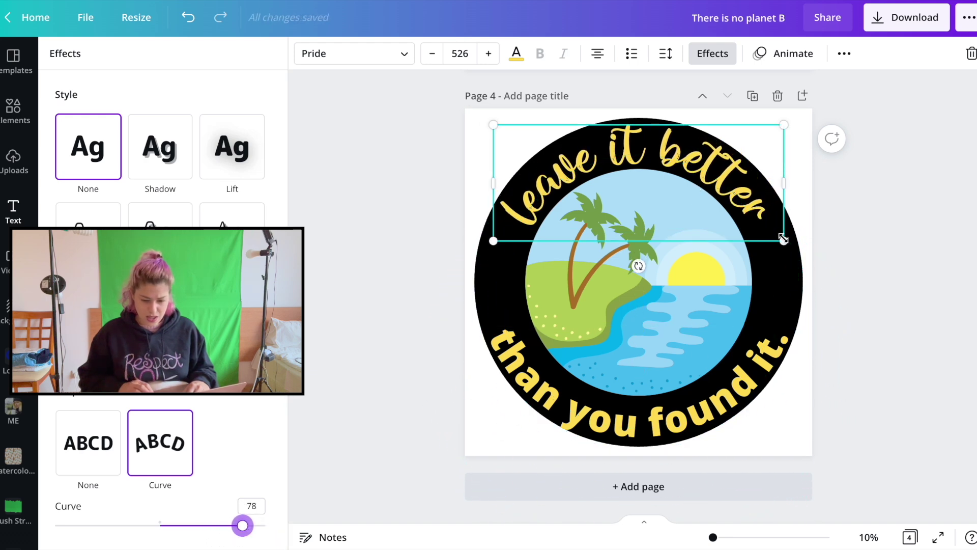
- Reduce "leave it better" to font size 505, tilt it counterclockwise and place it along the ring's upper-left part
left_click_drag(787, 242, 773, 236)
left_click_drag(633, 261, 656, 258)
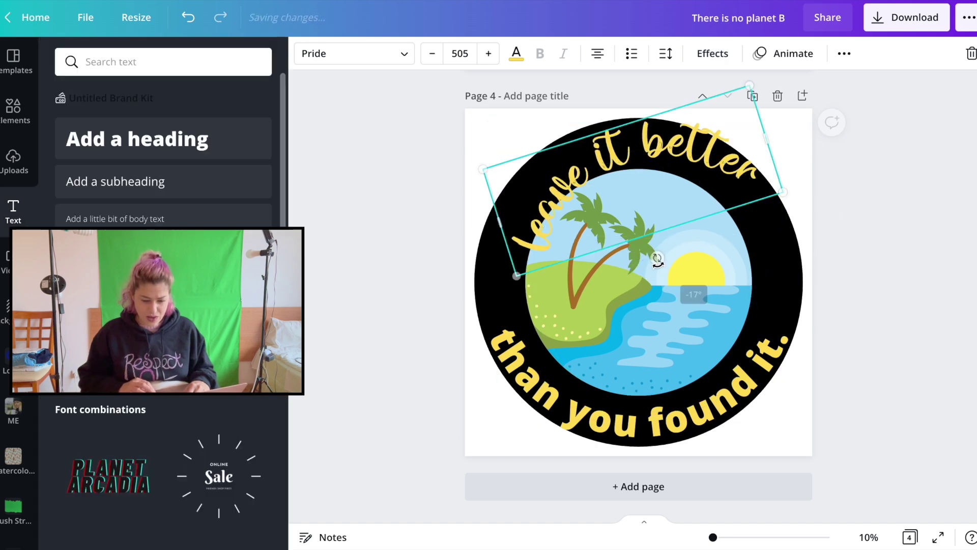
left_click_drag(633, 149, 600, 155)
left_click_drag(627, 258, 634, 264)
left_click(850, 227)
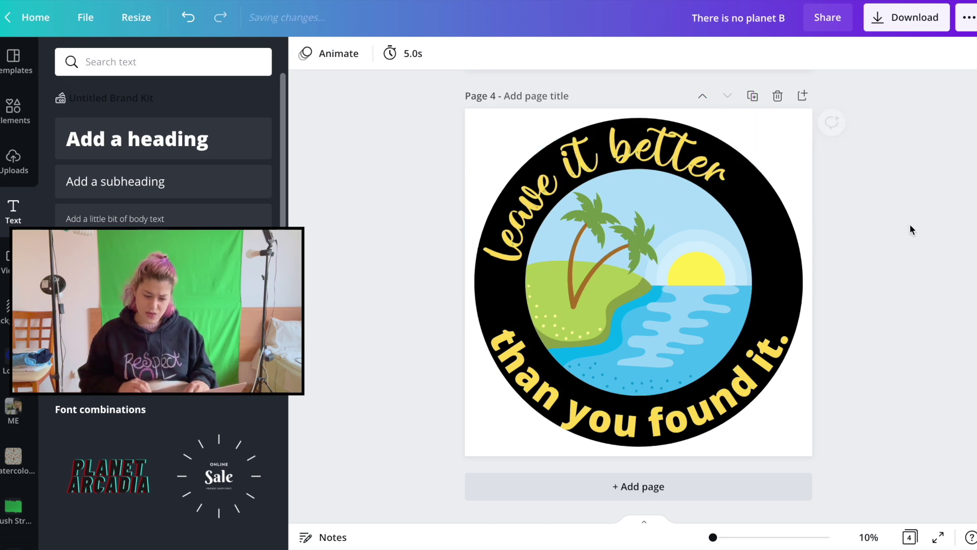
- Tilt "than you found it." counterclockwise, shift it to the right and set its font to Pride Regular
left_click(706, 406)
left_click_drag(638, 476, 652, 474)
left_click_drag(673, 418, 692, 415)
left_click(326, 55)
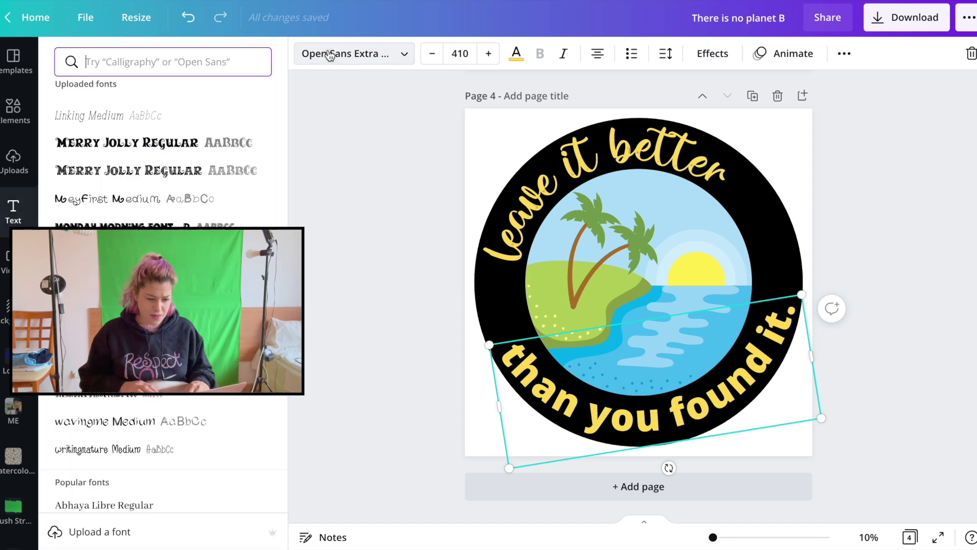
left_click(127, 311)
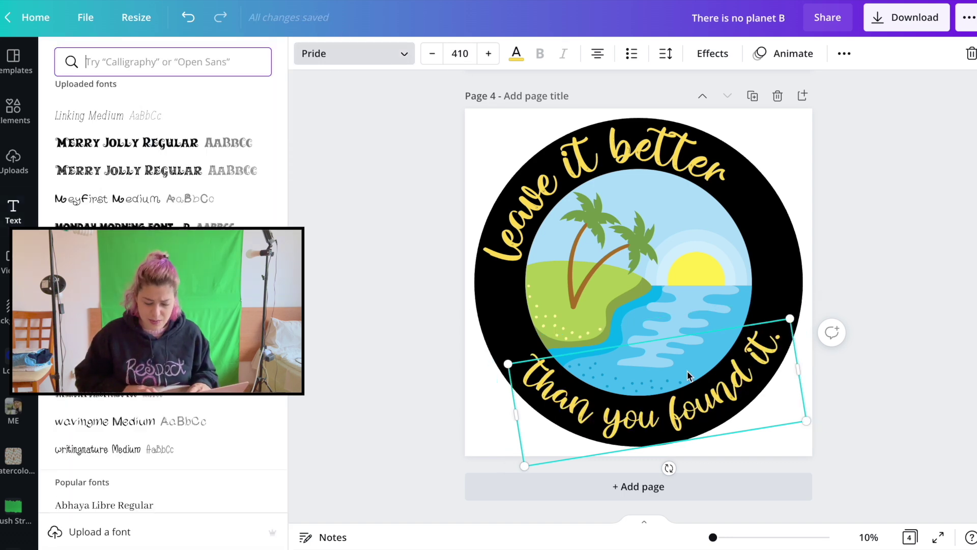
- Rotate "than you found it." further counterclockwise and fit it along the ring's lower-right part, opposite the upper text
left_click_drag(673, 466, 674, 465)
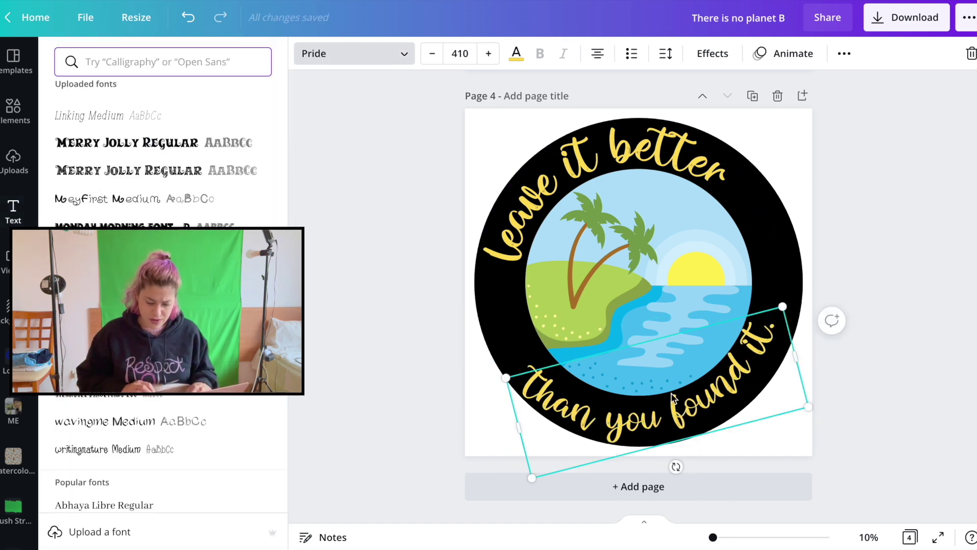
left_click_drag(686, 417, 699, 409)
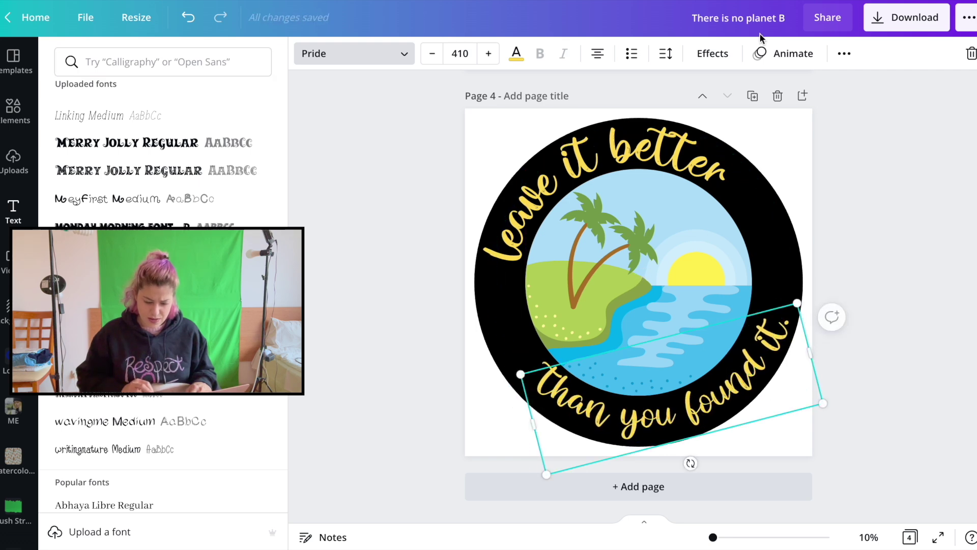
left_click_drag(692, 464, 693, 464)
left_click_drag(704, 399, 714, 392)
left_click(711, 53)
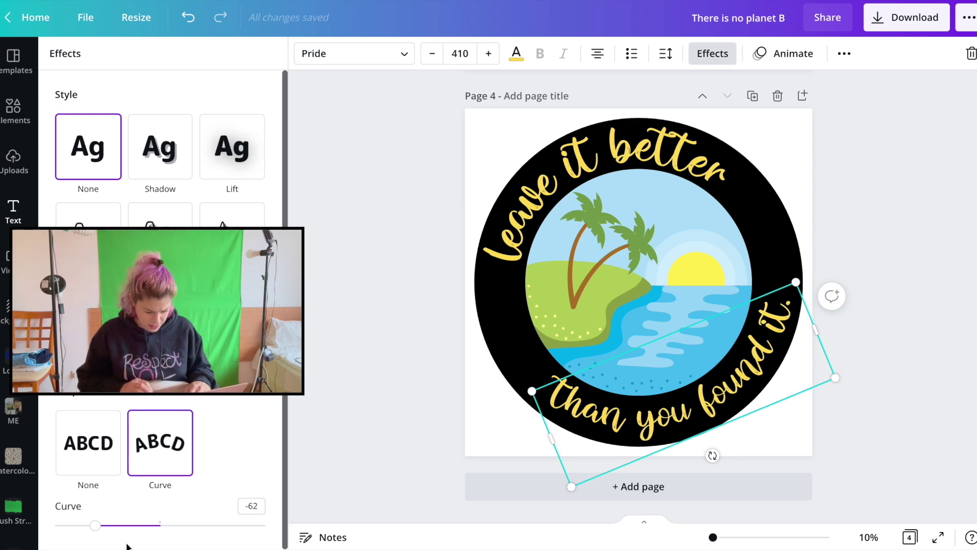
left_click_drag(97, 525, 95, 525)
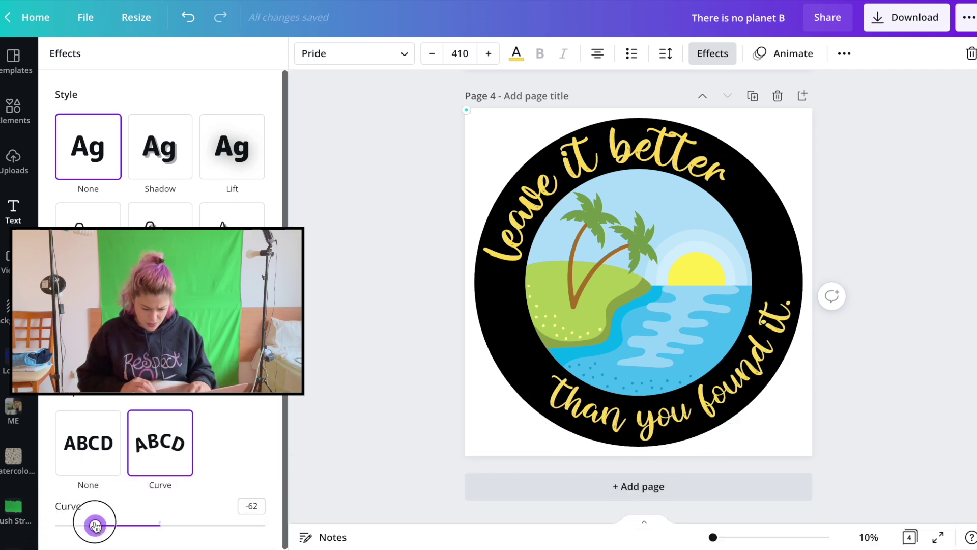
left_click(945, 94)
left_click(945, 131)
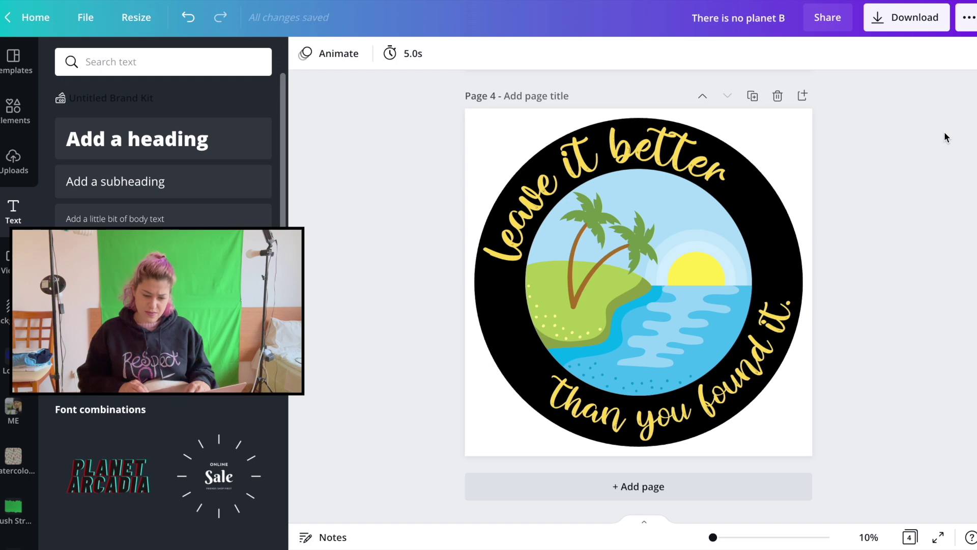
- Try blue, olive green, turquoise and pale mint as the colour of the outer ring
left_click(501, 328)
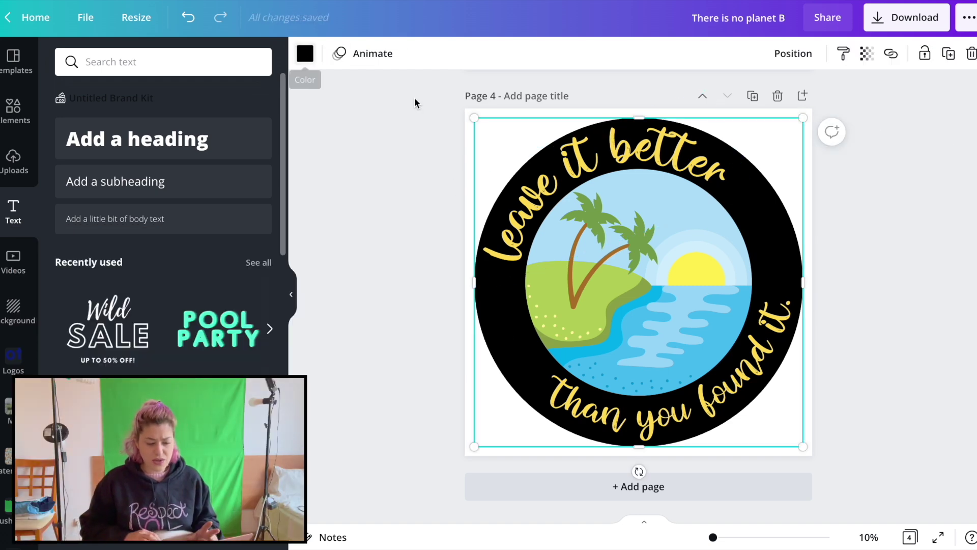
left_click(310, 57)
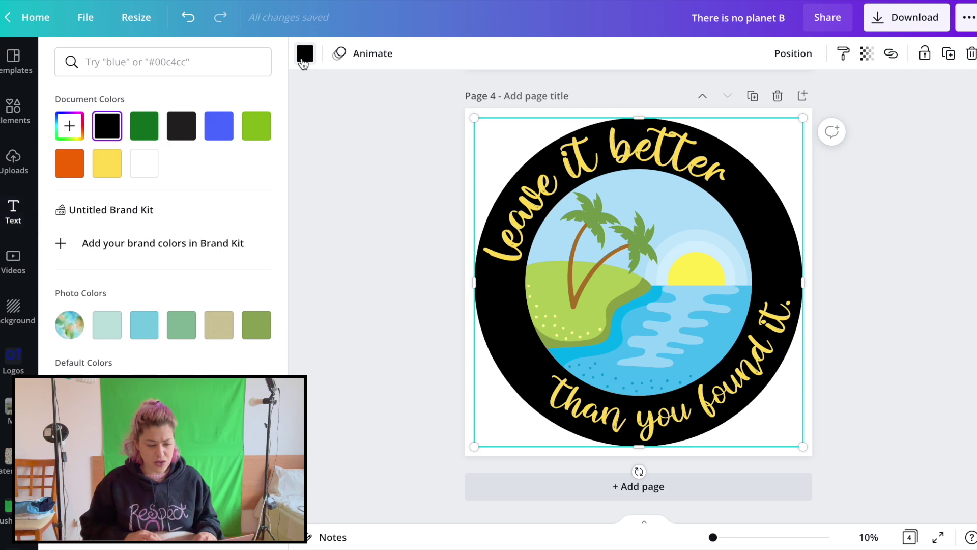
left_click(219, 127)
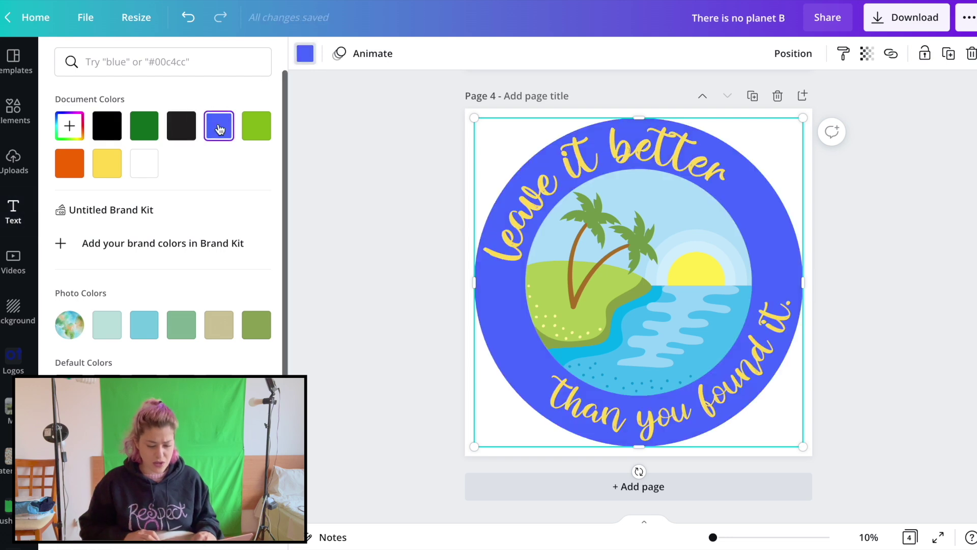
left_click(256, 326)
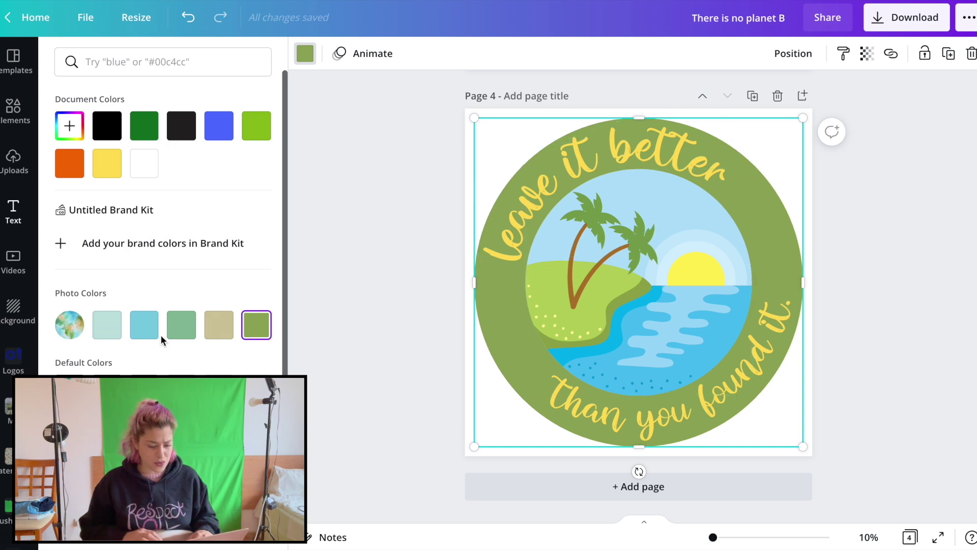
scroll(230, 375, "down", 1)
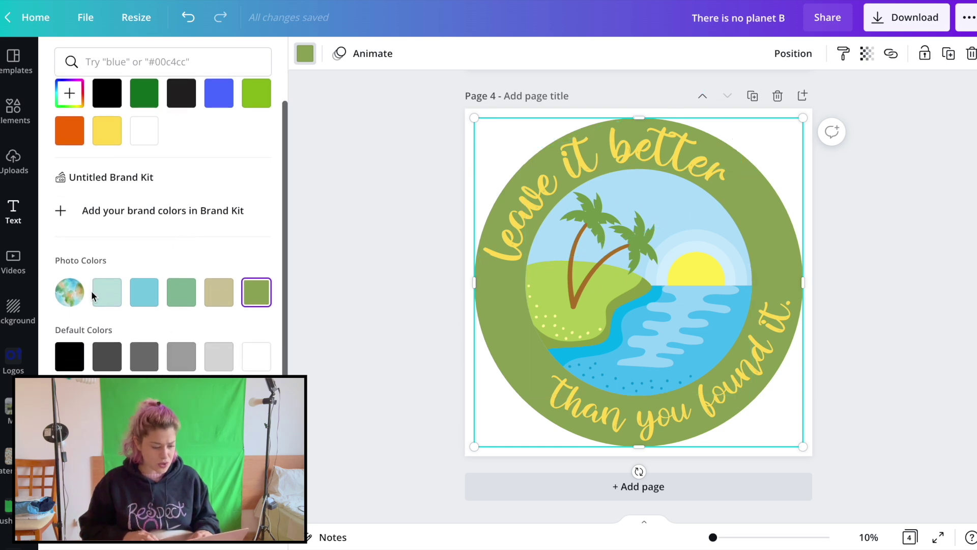
left_click(144, 432)
left_click(106, 432)
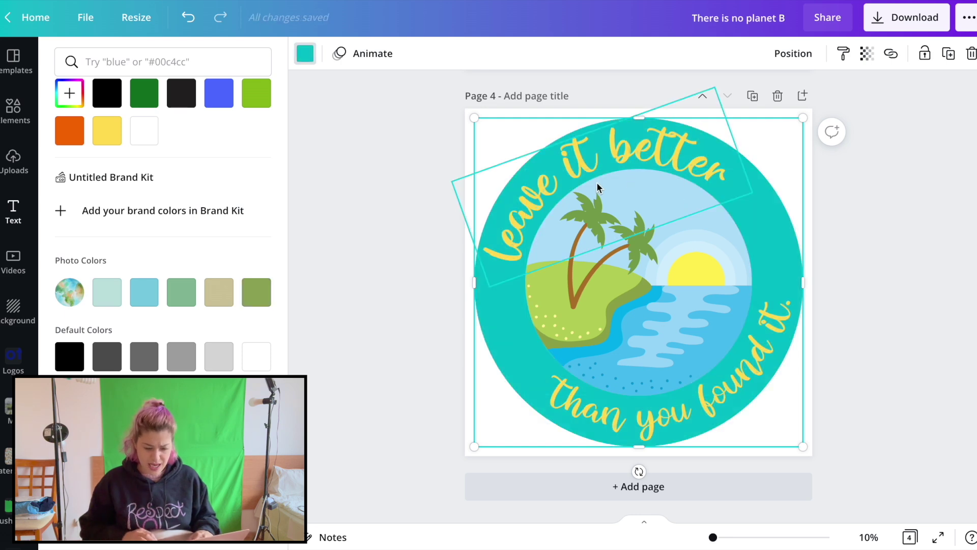
left_click(112, 298)
left_click(883, 256)
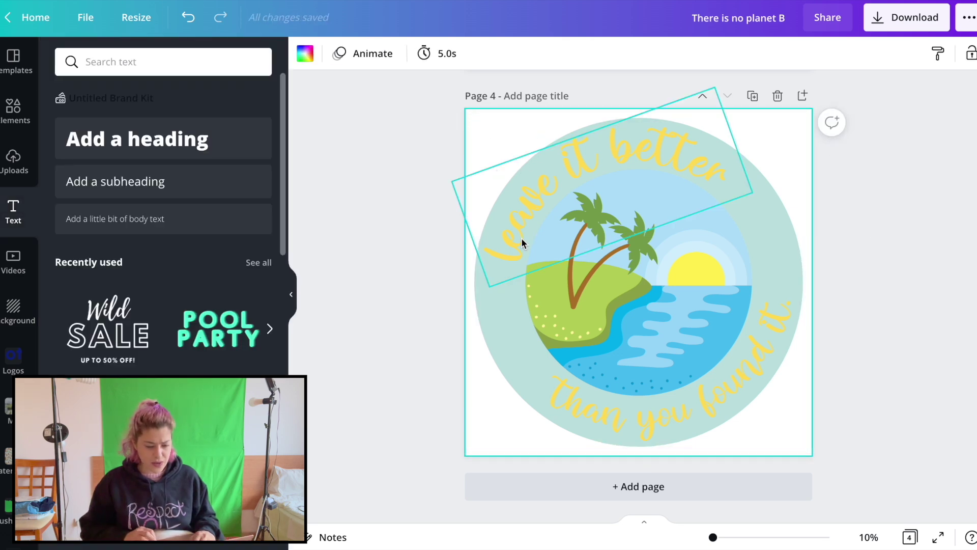
- Try beige and purple as the outer ring's colour, and set the ring back to black
left_click(551, 295)
left_click(493, 316)
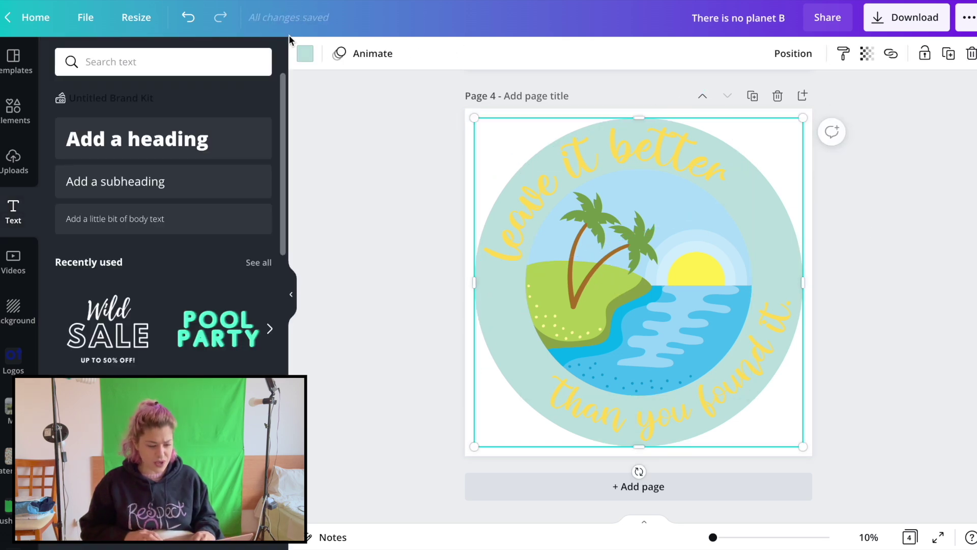
left_click(305, 54)
left_click(587, 331)
left_click(492, 335)
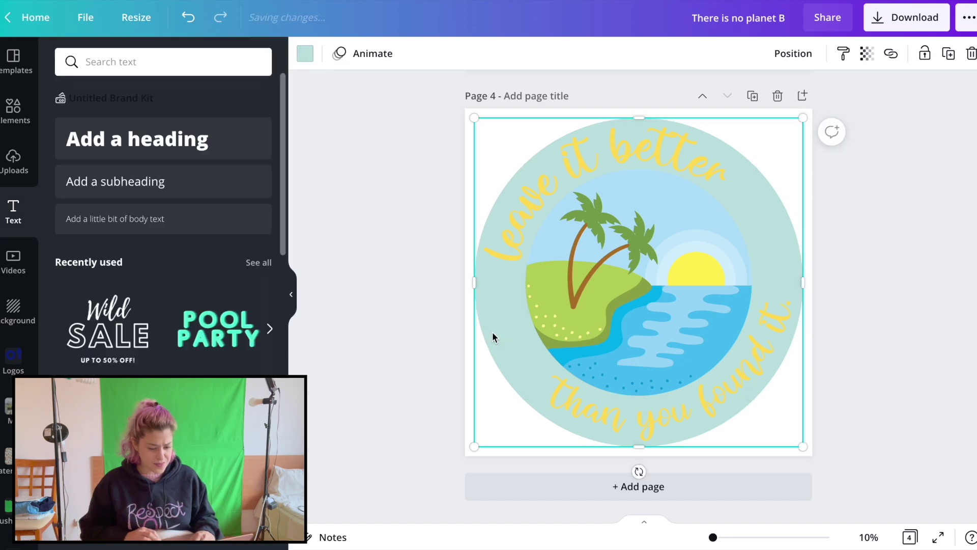
left_click(305, 53)
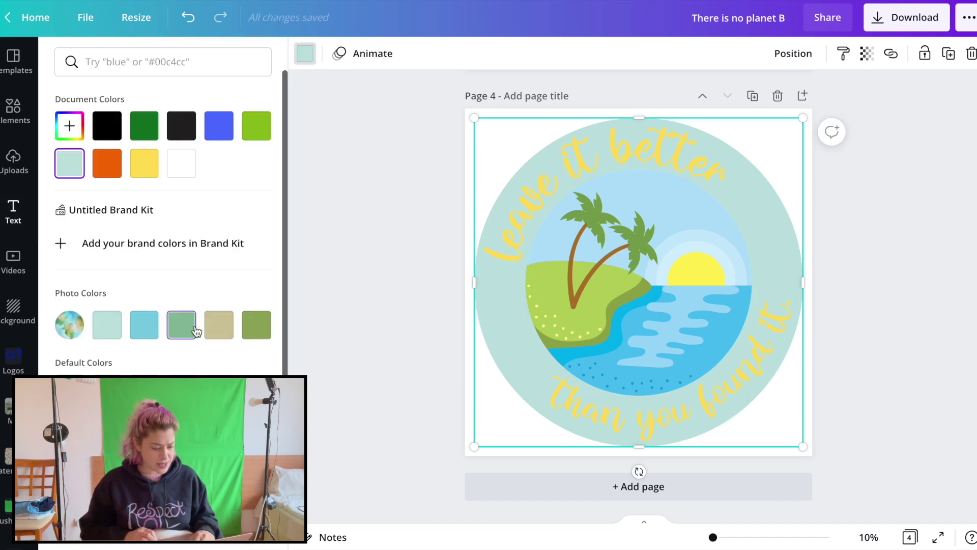
left_click(218, 326)
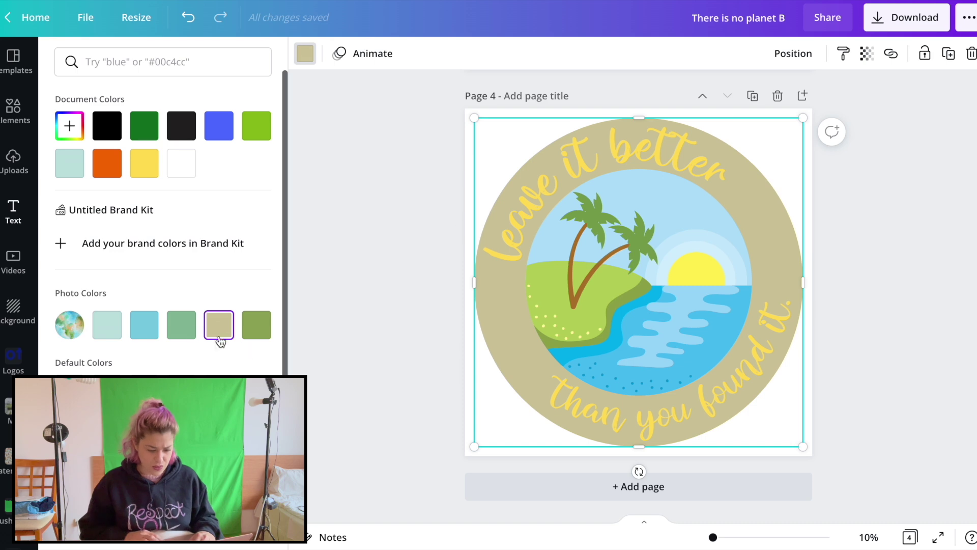
left_click(194, 334)
left_click(219, 428)
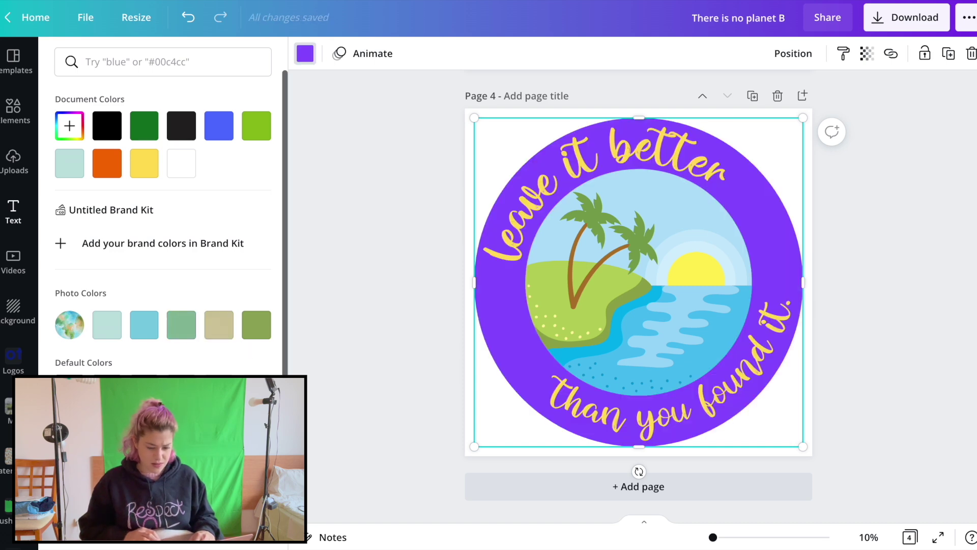
left_click(107, 389)
left_click(69, 389)
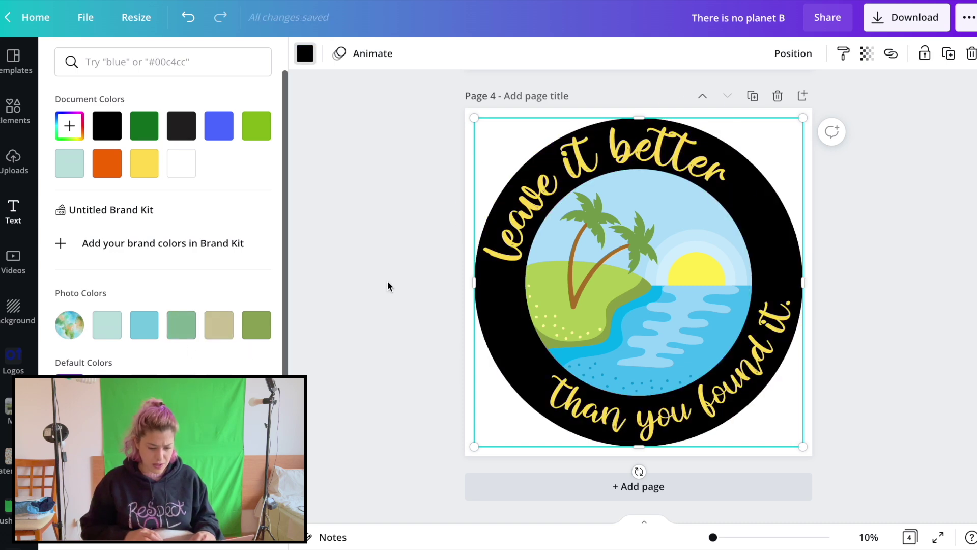
- Try a white outer ring and restore the default black
scroll(218, 346, "down", 1)
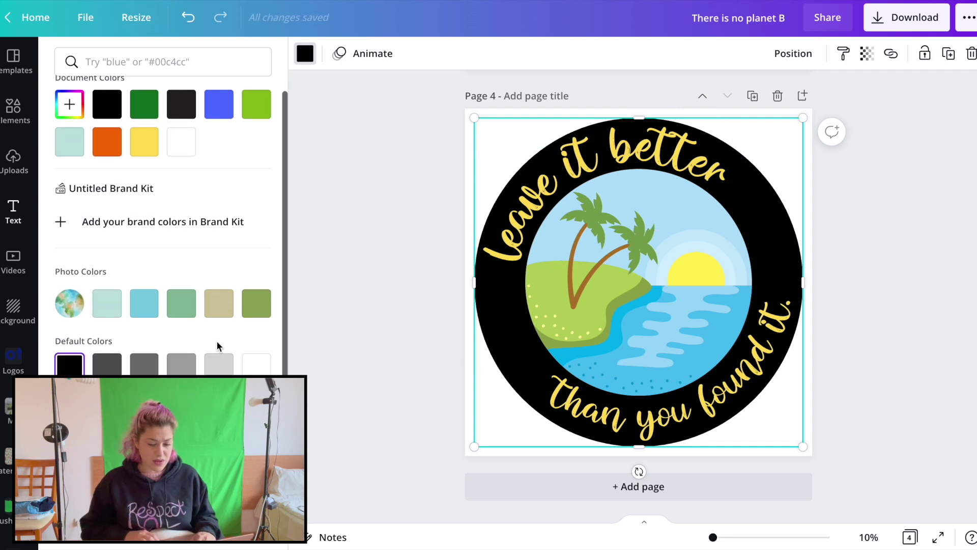
left_click(251, 371)
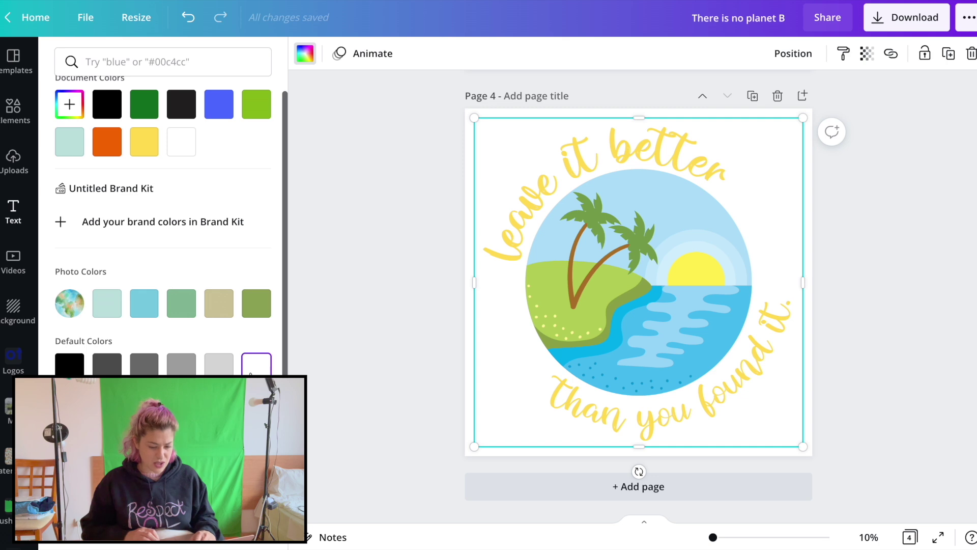
left_click(79, 370)
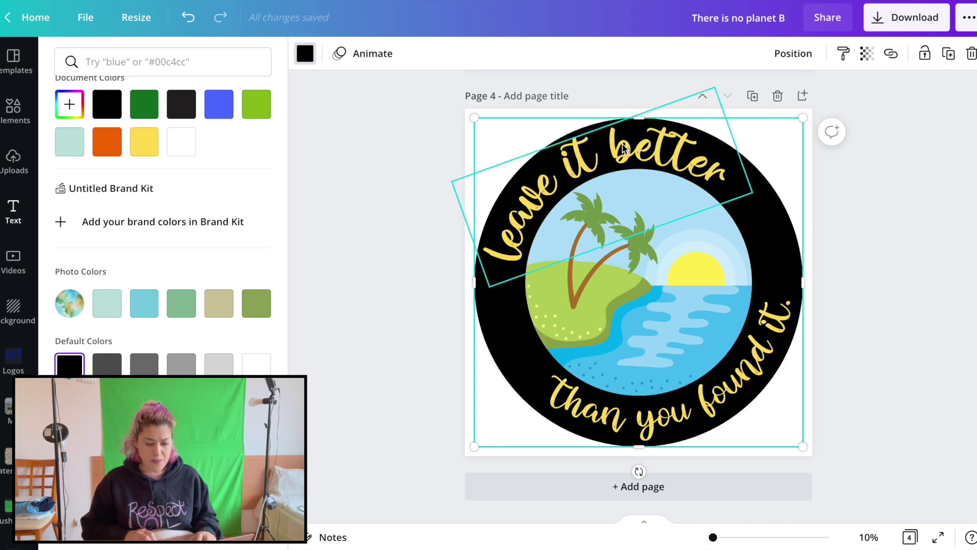
- Recolour "leave it better" with the custom bright cyan #2DF7FF, trying white and light blue first
left_click(628, 262)
left_click(516, 55)
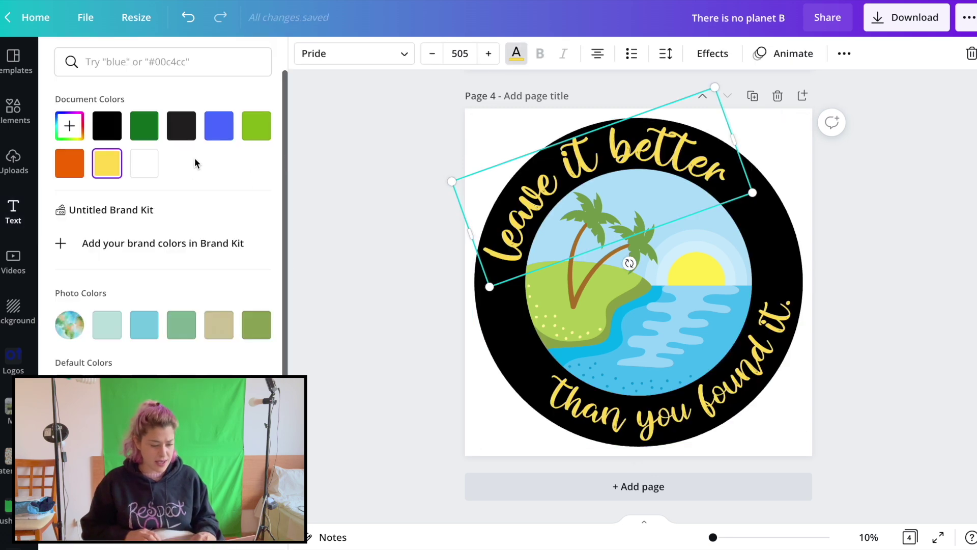
left_click(145, 163)
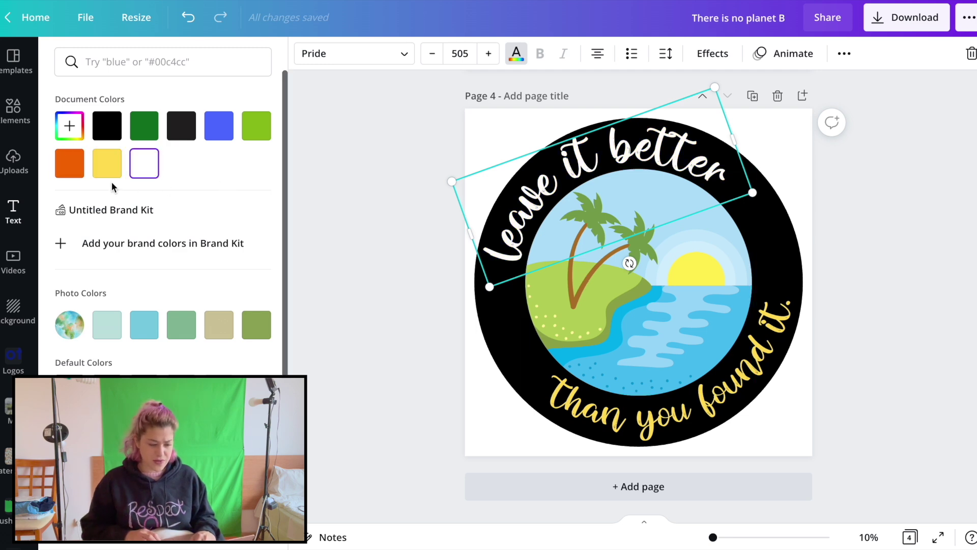
left_click(147, 332)
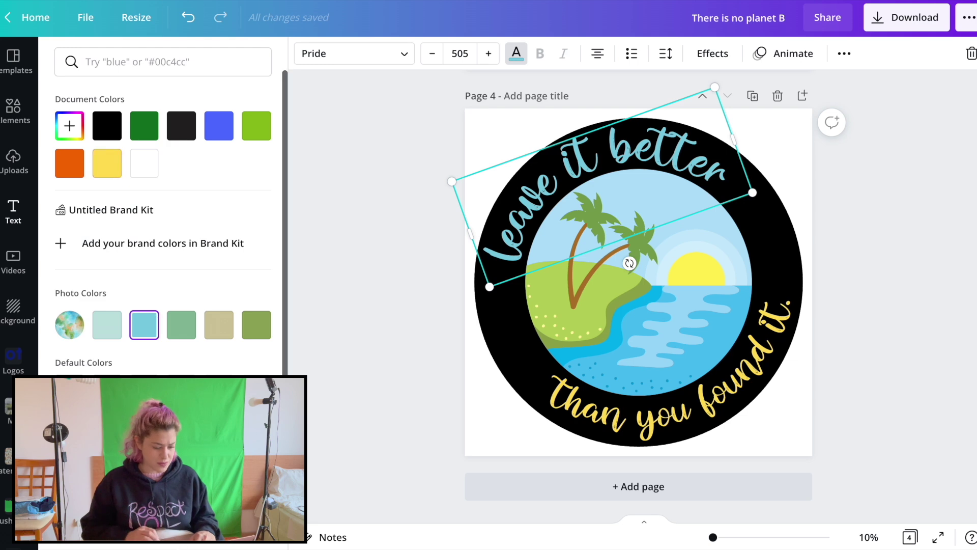
left_click(69, 125)
left_click_drag(178, 169, 219, 159)
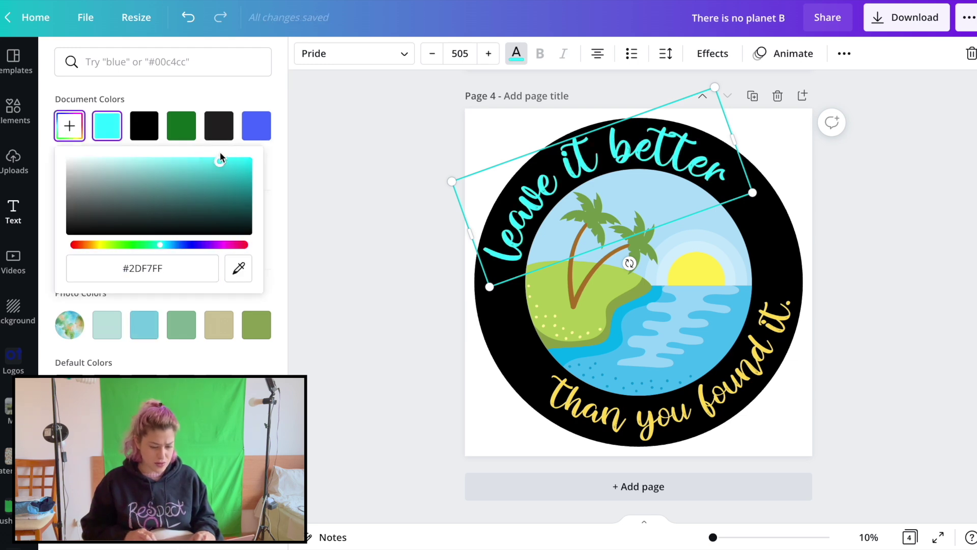
- Recolour "leave it better" on the black ring with the custom light blue #8DD9FF
left_click(168, 245)
left_click_drag(218, 168, 149, 159)
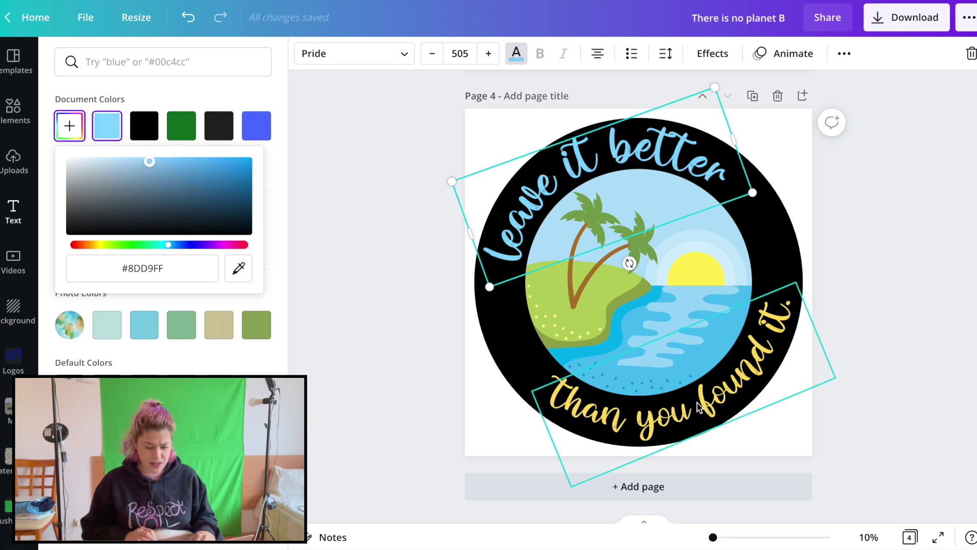
left_click(687, 413)
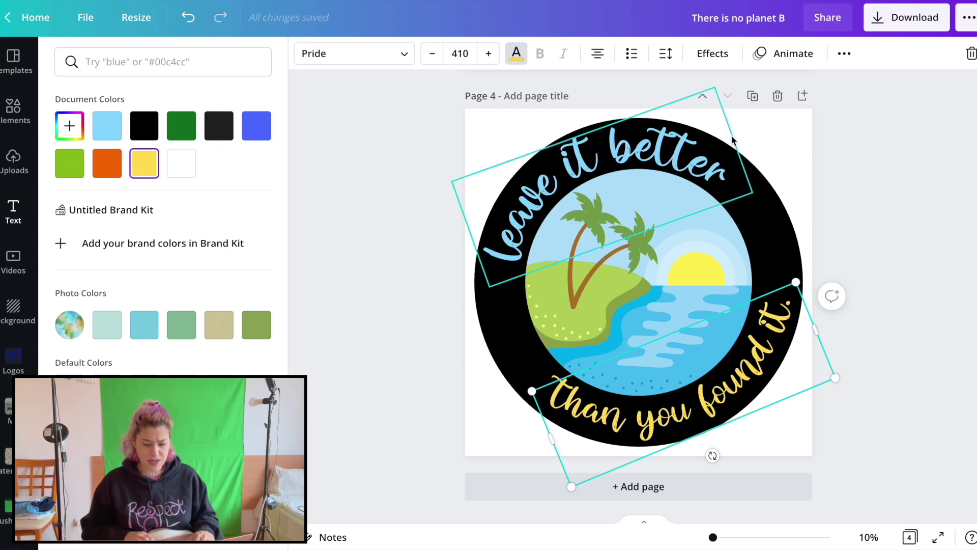
left_click(896, 166)
left_click(865, 184)
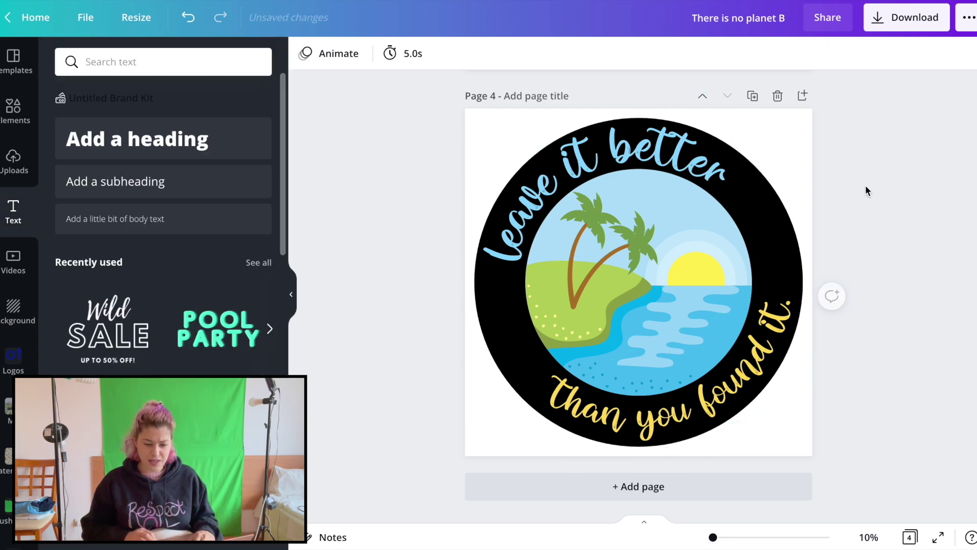
- Duplicate the badge page and delete the black ring from the copy
left_click(753, 96)
left_click(768, 243)
key("Delete")
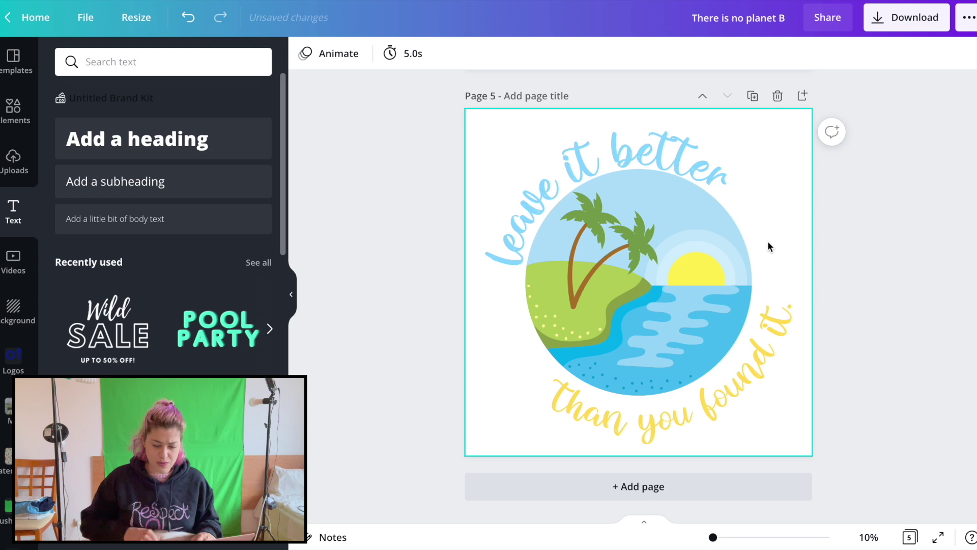
- Recolour "leave it better" on page 5 with the custom blue #0898DF, trying black first
left_click(588, 142)
left_click(516, 53)
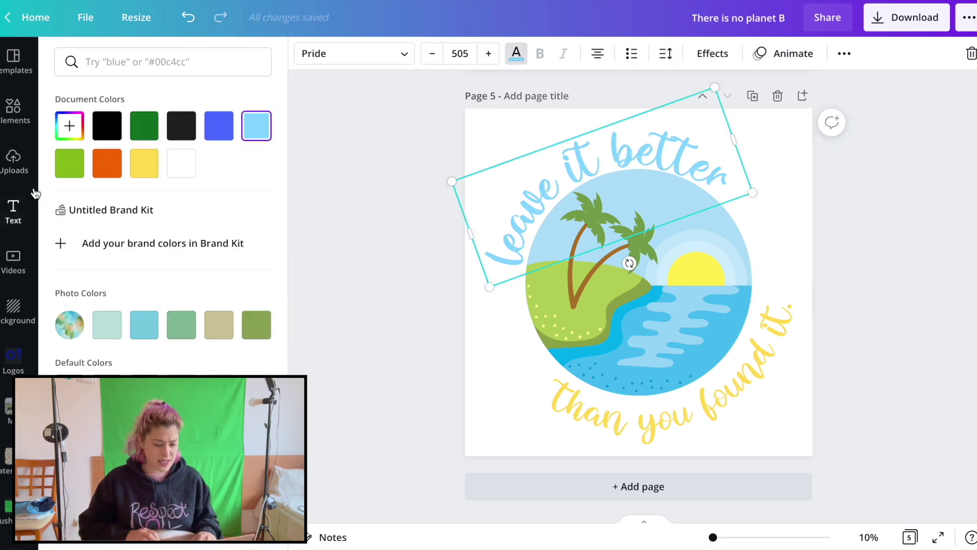
left_click(102, 126)
left_click(78, 132)
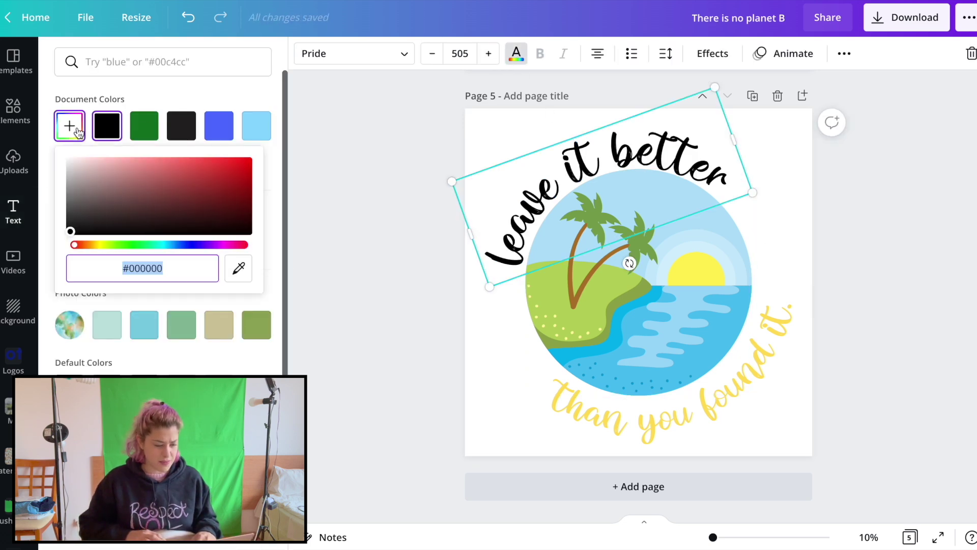
key("ctrl+z")
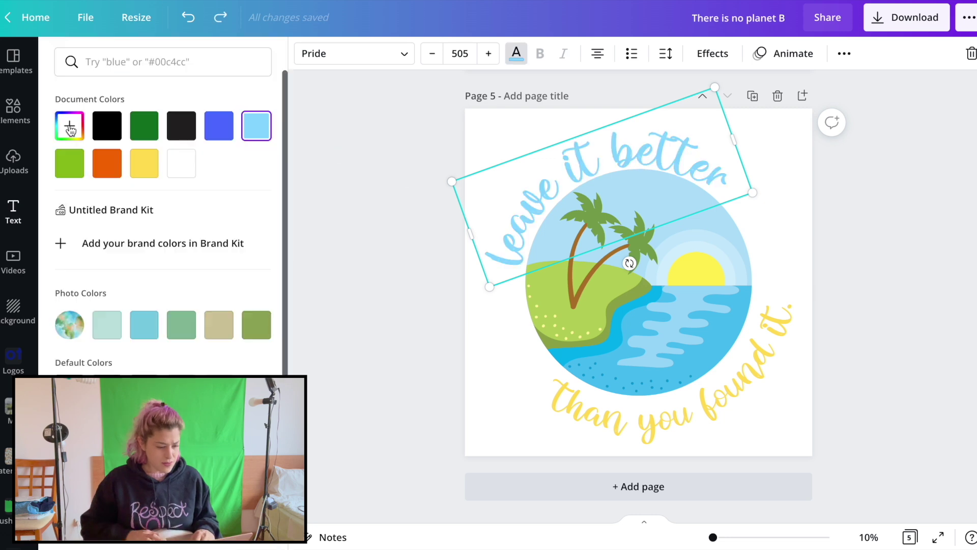
left_click(70, 126)
type("#1696D6")
left_click_drag(233, 169, 245, 167)
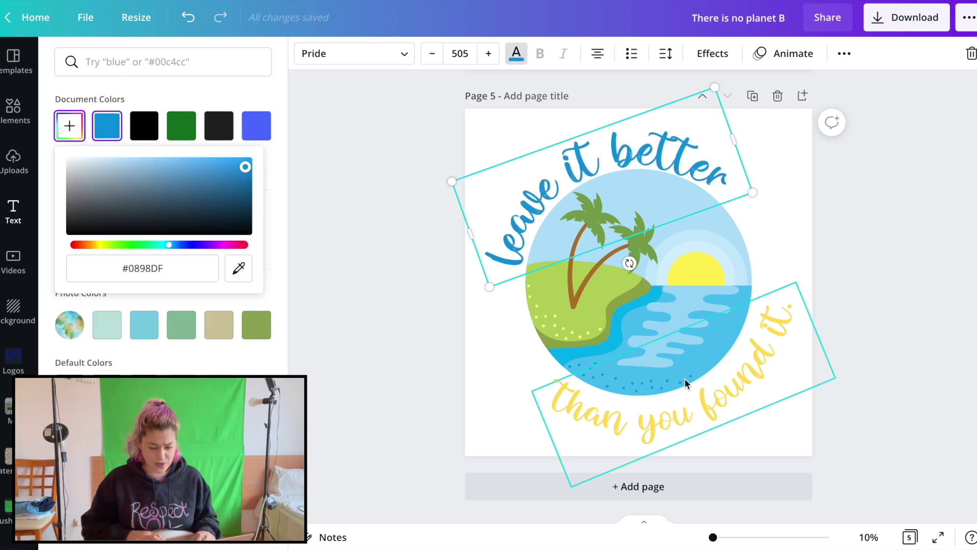
- Recolour "than you found it." on page 5 with the custom golden yellow #EDBE00
left_click(701, 397)
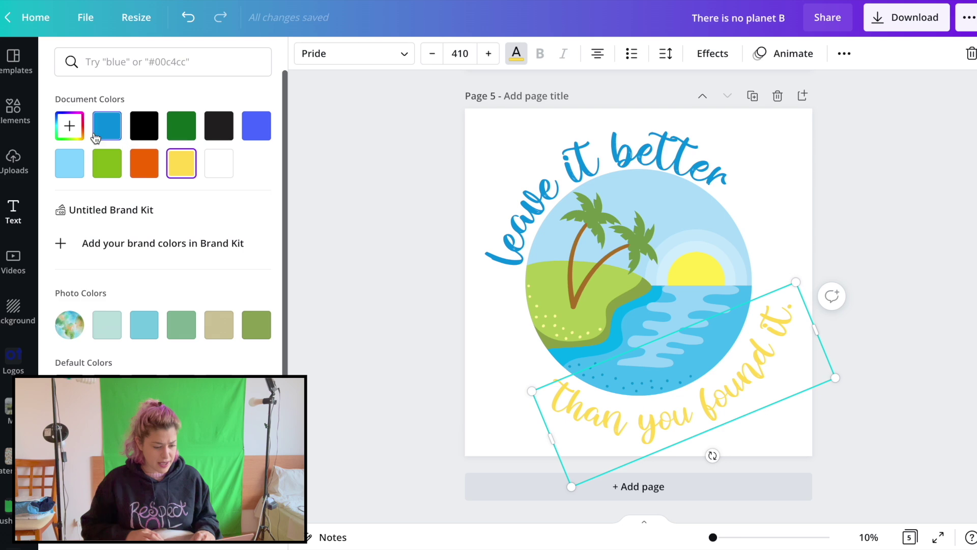
left_click(69, 126)
left_click_drag(185, 162, 283, 167)
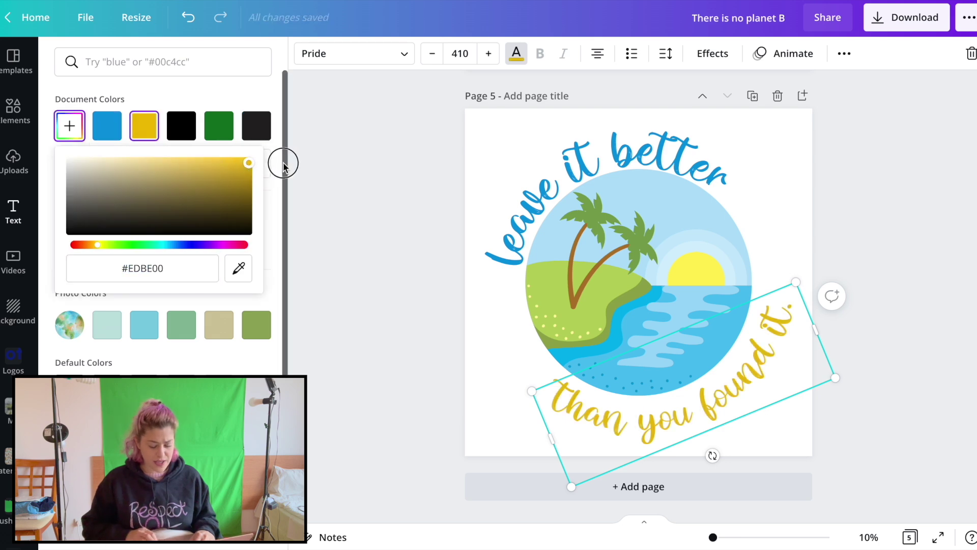
left_click(908, 191)
- Nudge "than you found it." slightly closer to the edge of the beach circle on page 5
left_click(735, 377)
left_click(716, 57)
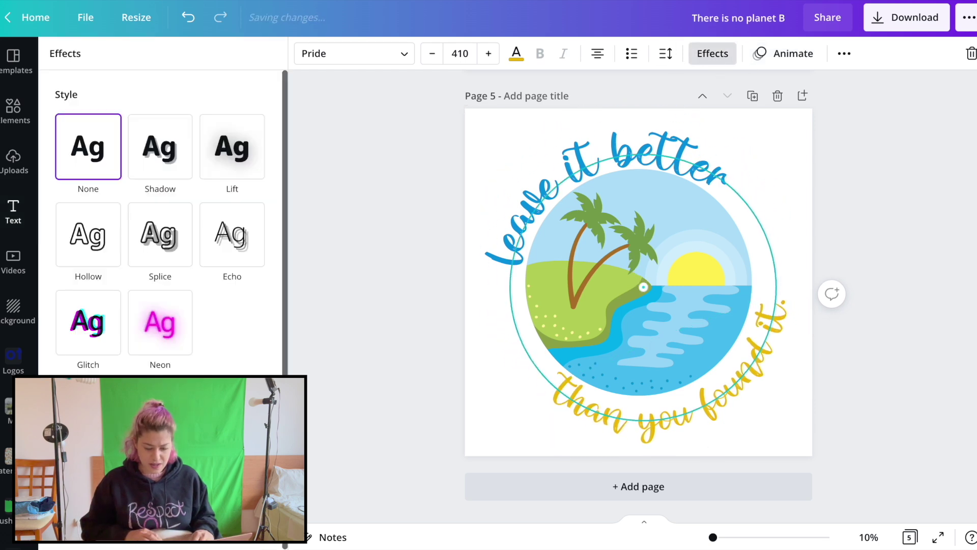
left_click(884, 212)
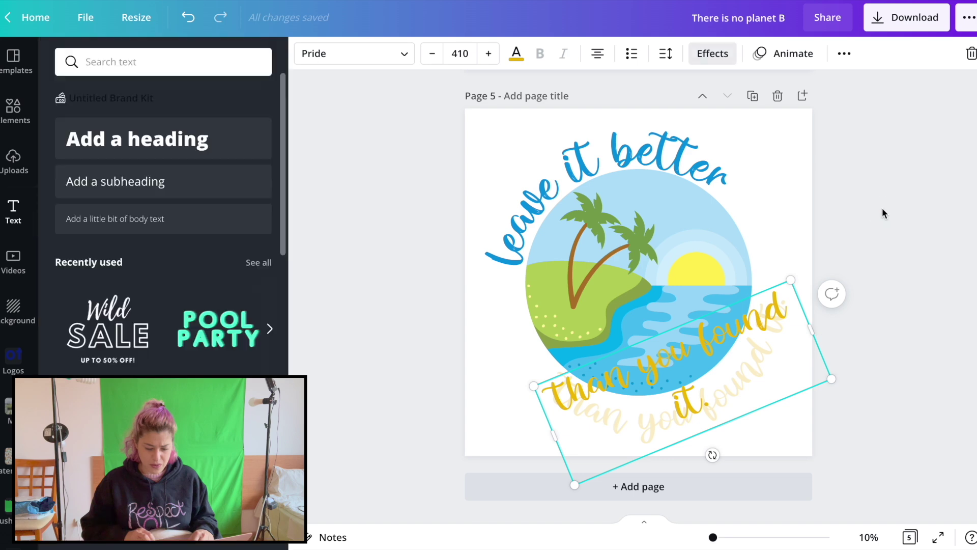
left_click_drag(731, 389, 728, 383)
left_click(717, 50)
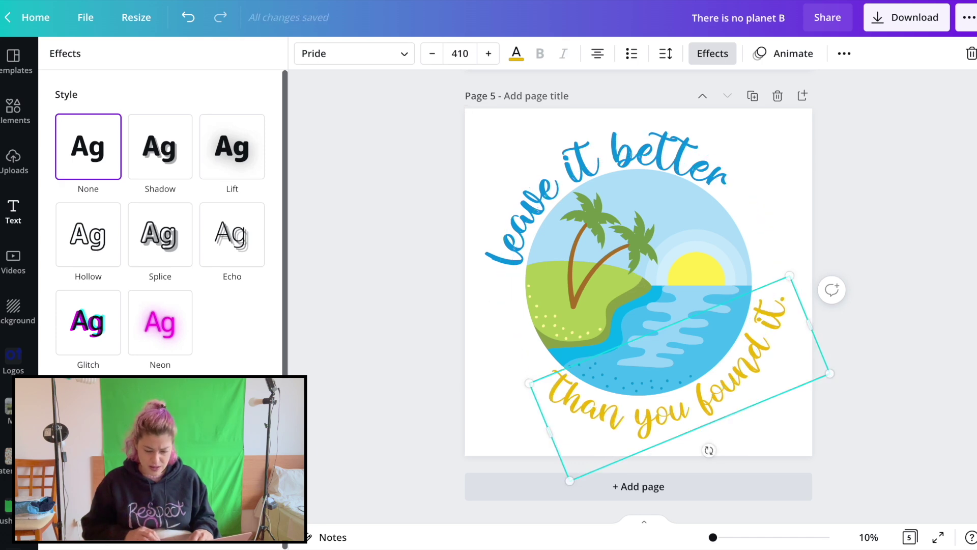
left_click(827, 236)
- Set the background of page 5 to black
left_click(702, 187)
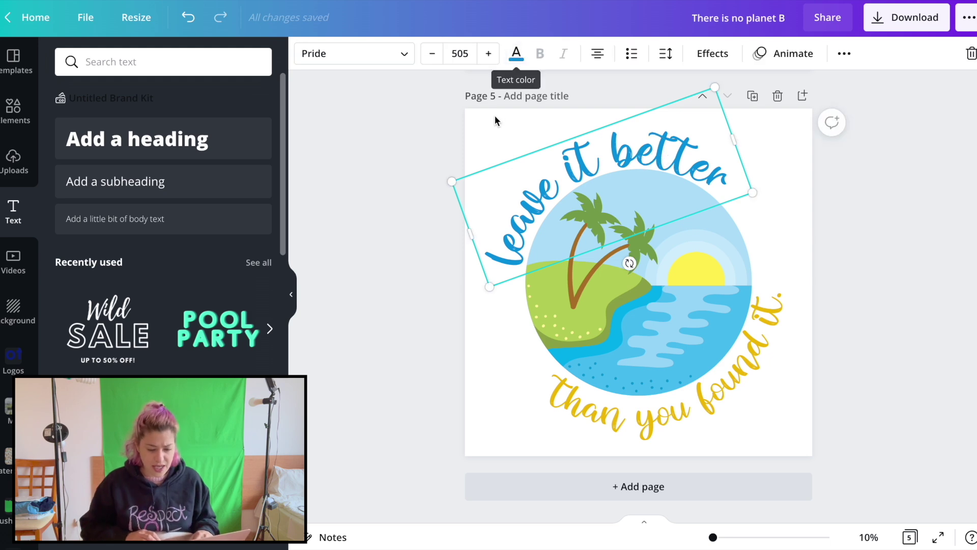
scroll(491, 132, "up", 5)
scroll(640, 187, "down", 5)
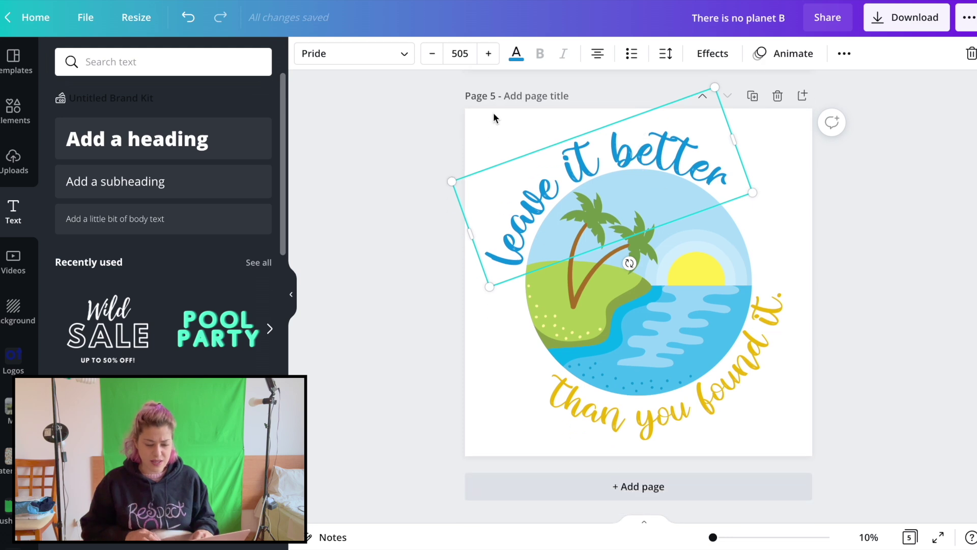
left_click(476, 126)
left_click(304, 54)
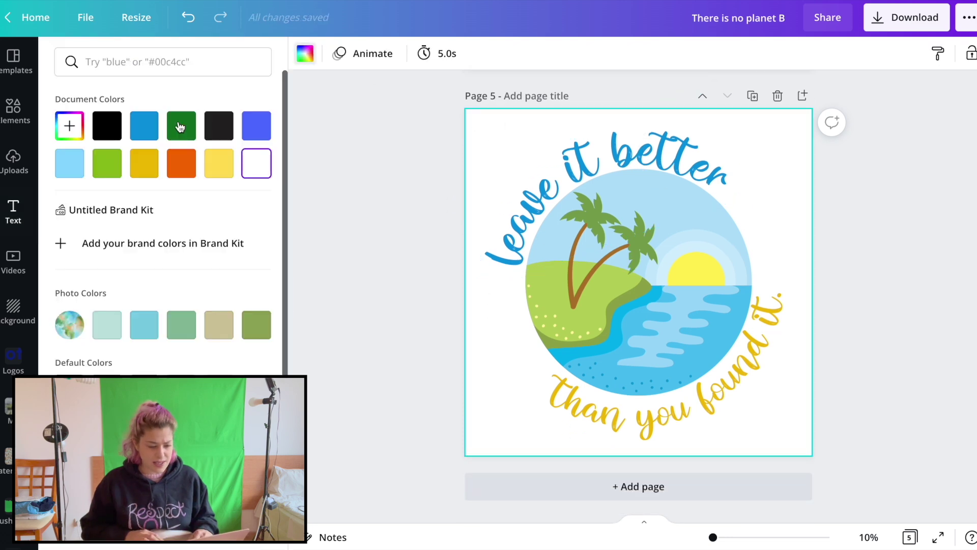
left_click(105, 129)
- Recolour both lines of the slogan on page 5 white and clear the page's black background
left_click(554, 142)
left_click(515, 54)
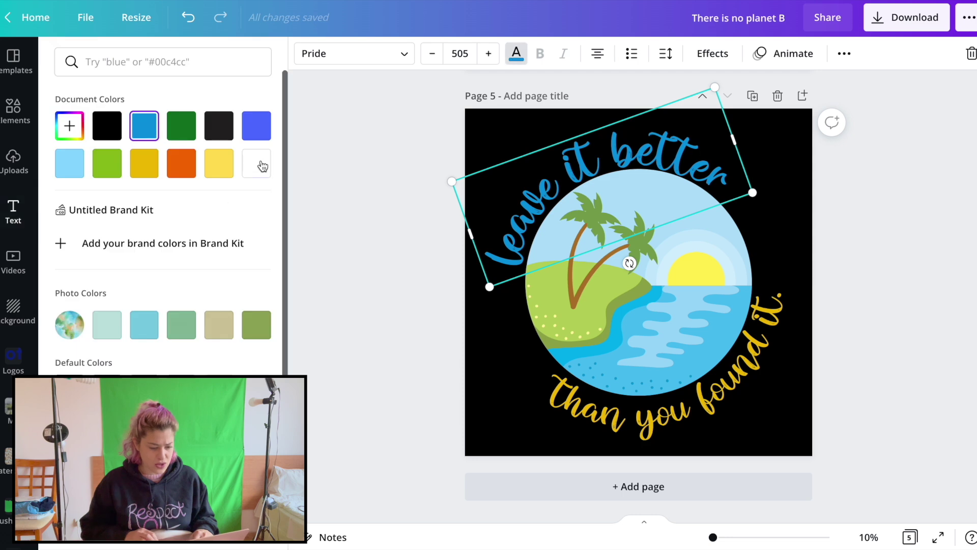
left_click(256, 162)
left_click(716, 402)
left_click(257, 163)
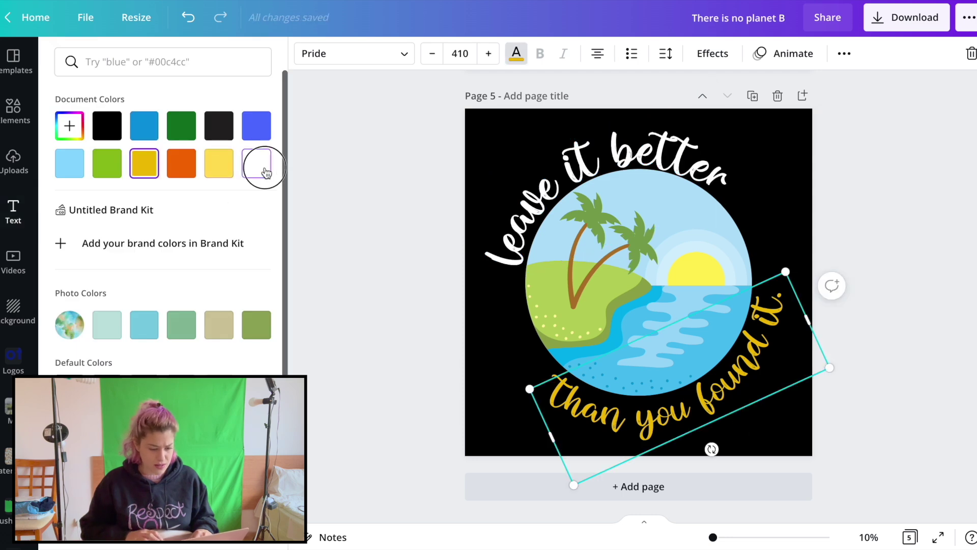
left_click(436, 251)
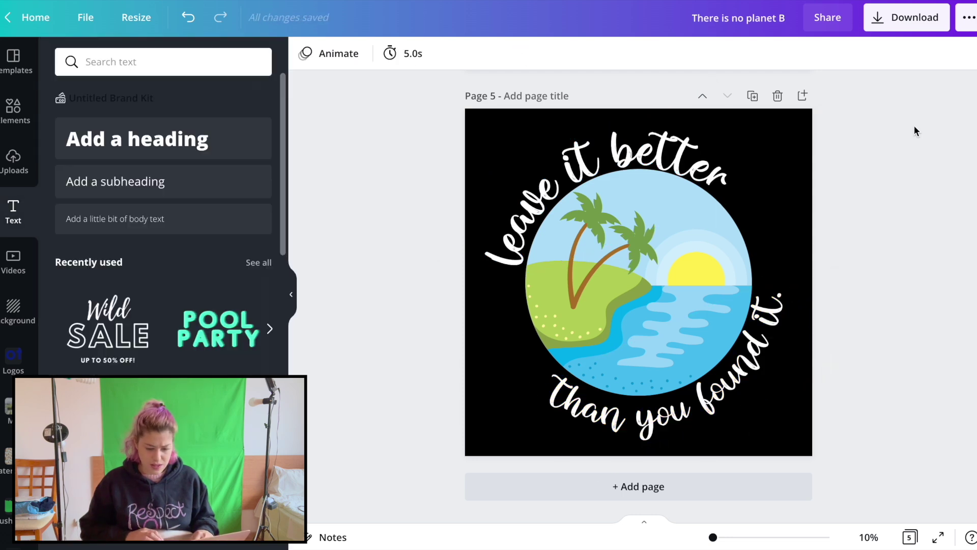
left_click(781, 127)
key("Delete")
- On page 4, recolour "than you found it." white and "leave it better" yellow
scroll(781, 124, "up", 5)
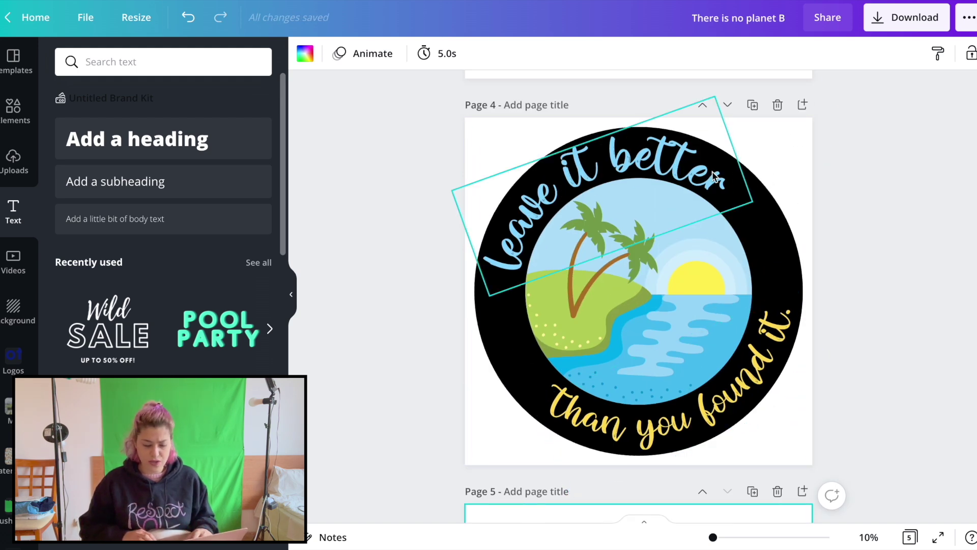
left_click(658, 140)
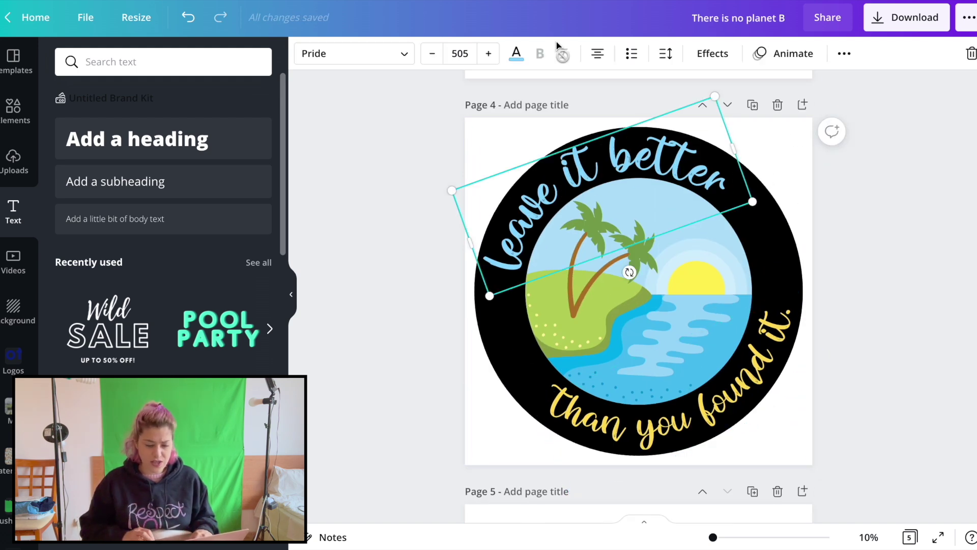
left_click(687, 430)
left_click(517, 53)
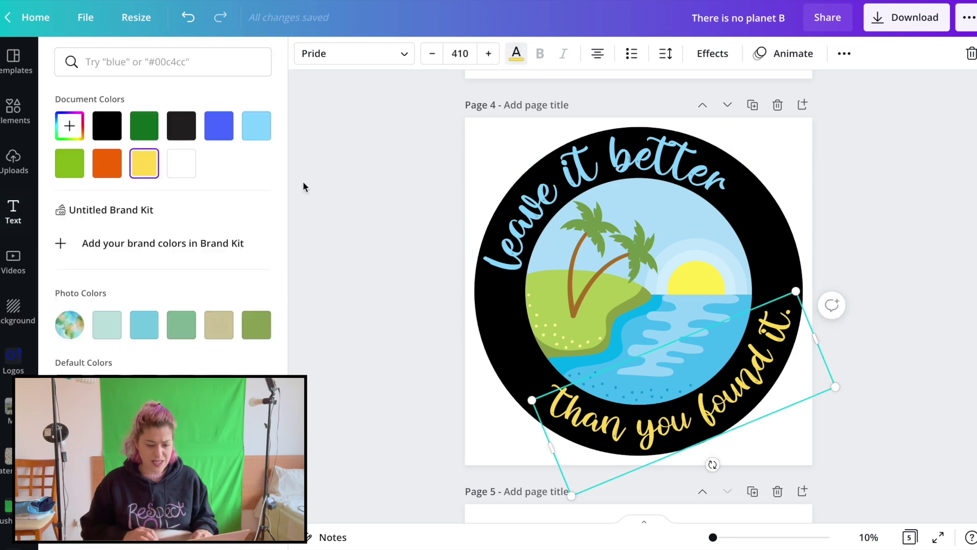
left_click(173, 174)
left_click(563, 176)
left_click(144, 163)
- Recolour "than you found it." on page 4 with the custom bright cyan #63E3FF, starting from the light blue #8DD9FF
left_click(662, 427)
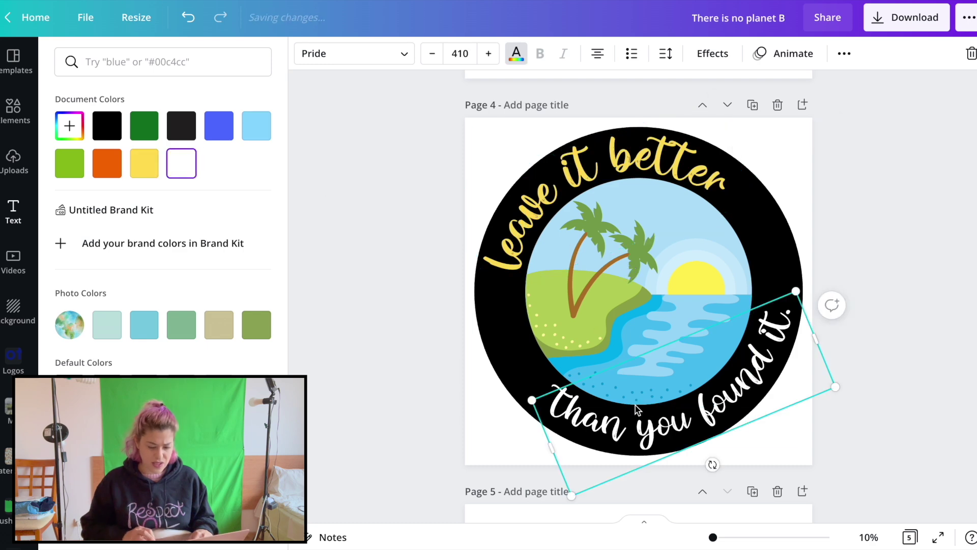
left_click(253, 129)
left_click(70, 126)
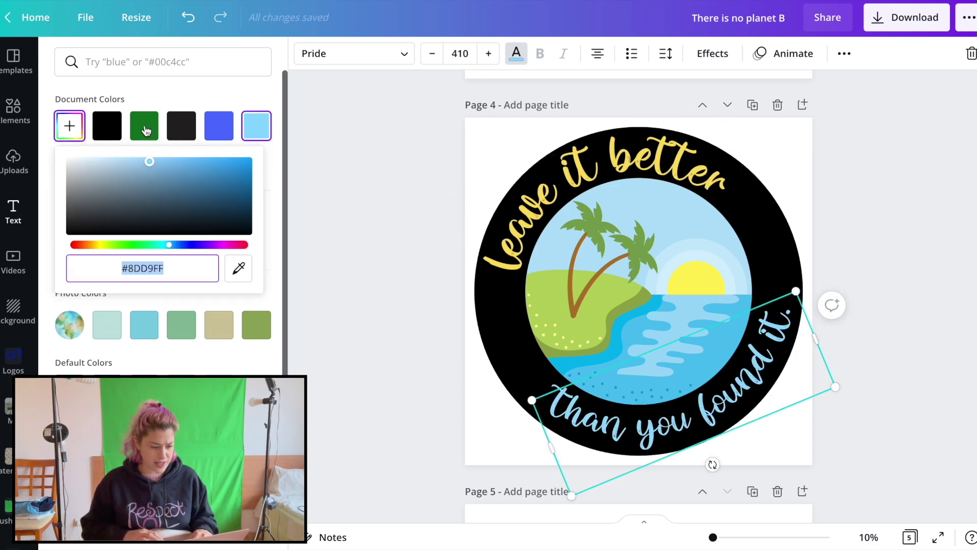
left_click_drag(170, 248, 164, 245)
mouse_move(149, 162)
left_mouse_down()
mouse_move(220, 145)
mouse_move(181, 161)
left_mouse_up()
left_click(223, 160)
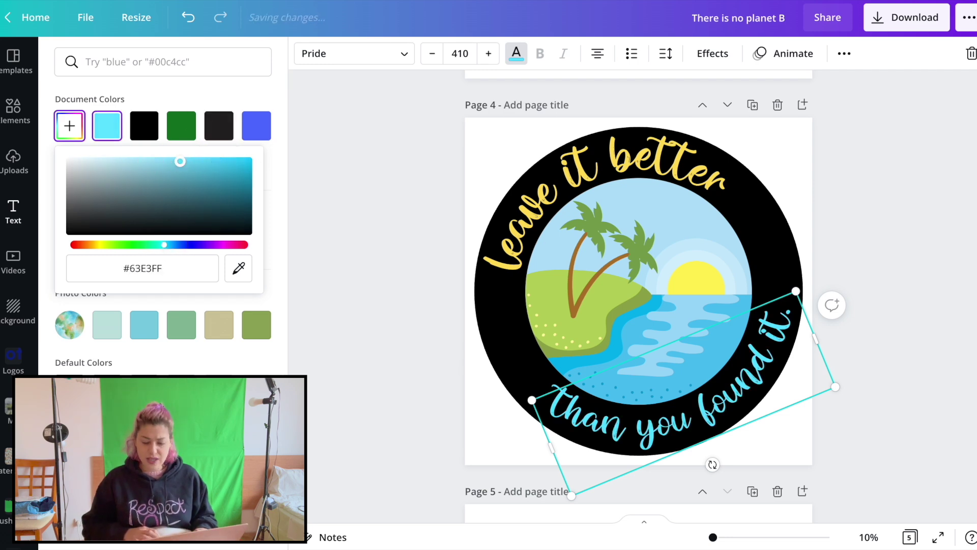
left_click(900, 223)
left_click(901, 225)
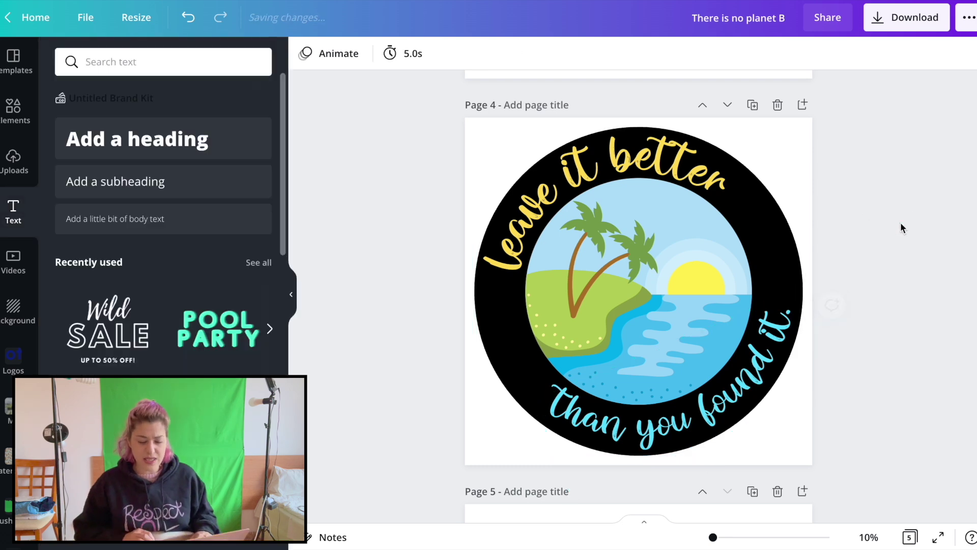
- Review the existing designs and add a blank page after page 5
scroll(900, 224, "up", 15)
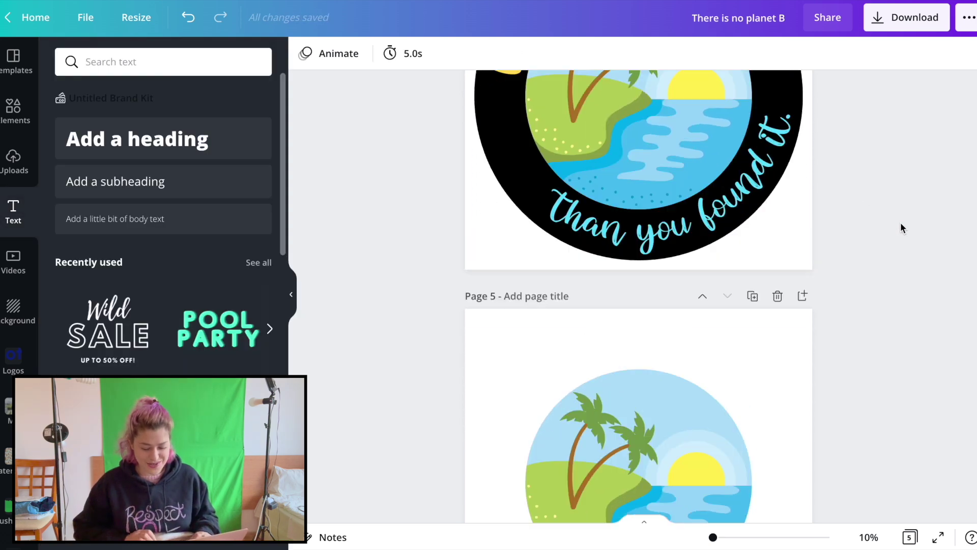
scroll(705, 233, "down", 10)
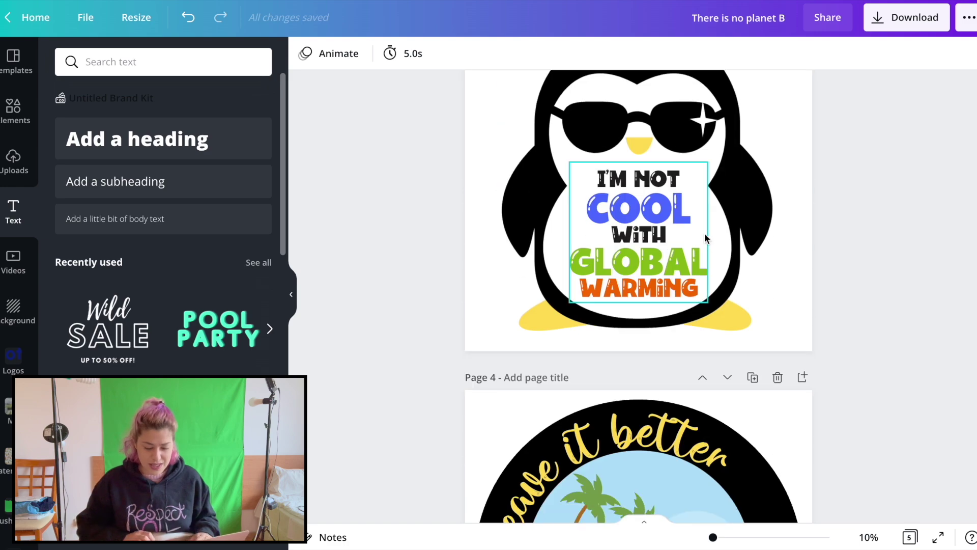
scroll(794, 211, "down", 8)
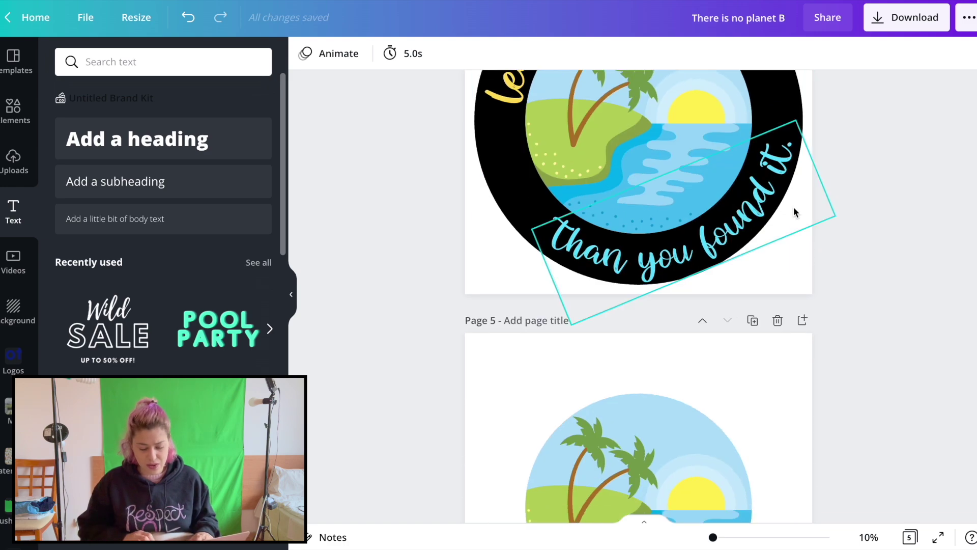
scroll(642, 197, "up", 4)
scroll(641, 197, "down", 8)
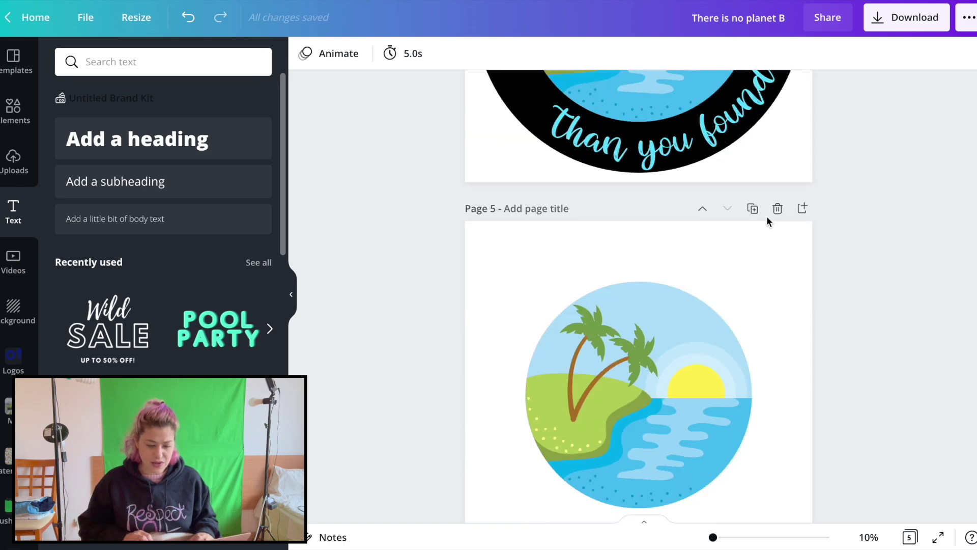
left_click(631, 485)
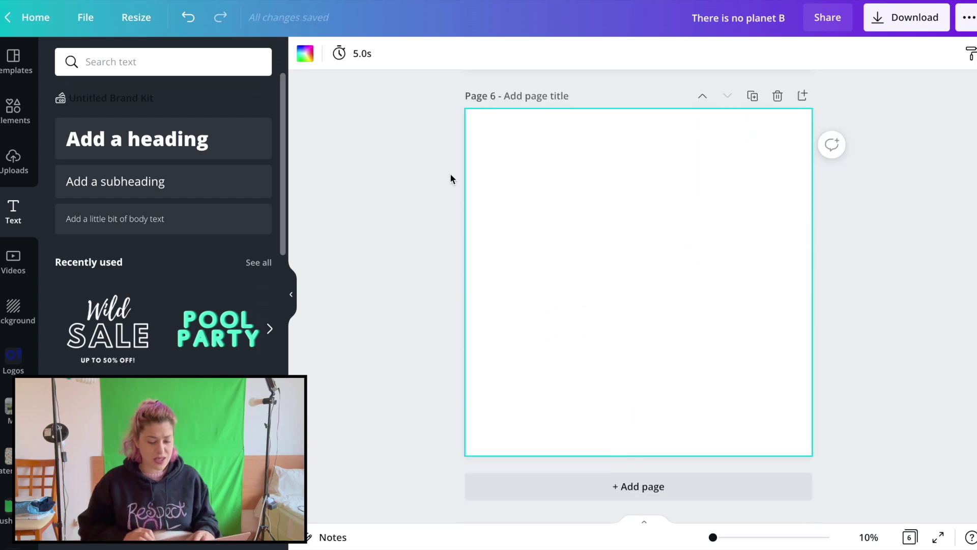
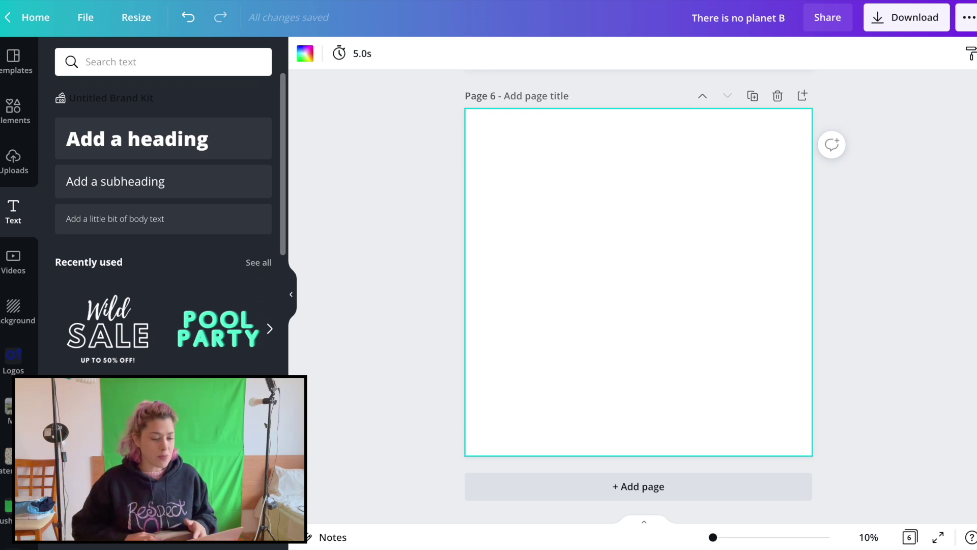
- Copy the "I'm not cool with global warming" text from the penguin design and paste it onto the blank page 6
left_click(118, 63)
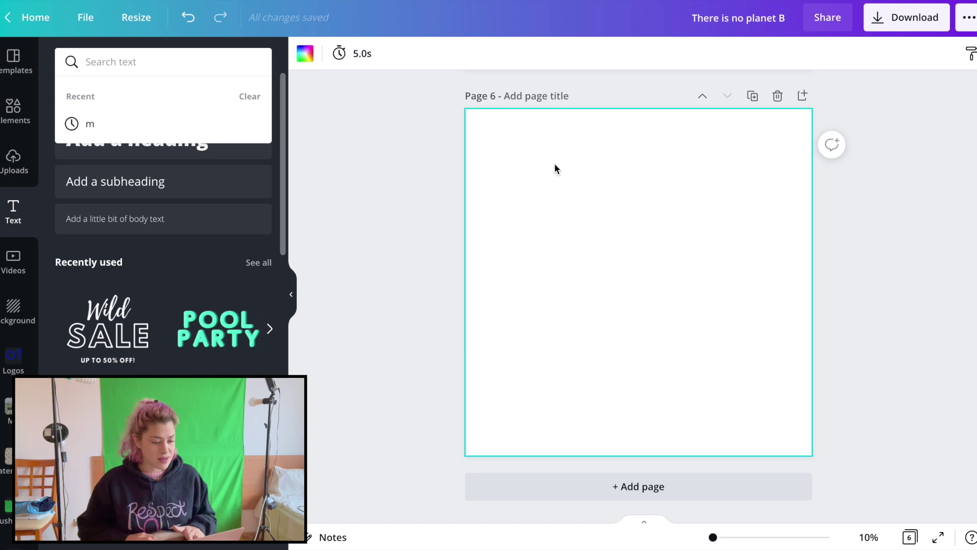
scroll(554, 164, "up", 10)
scroll(613, 258, "up", 10)
left_click(655, 275)
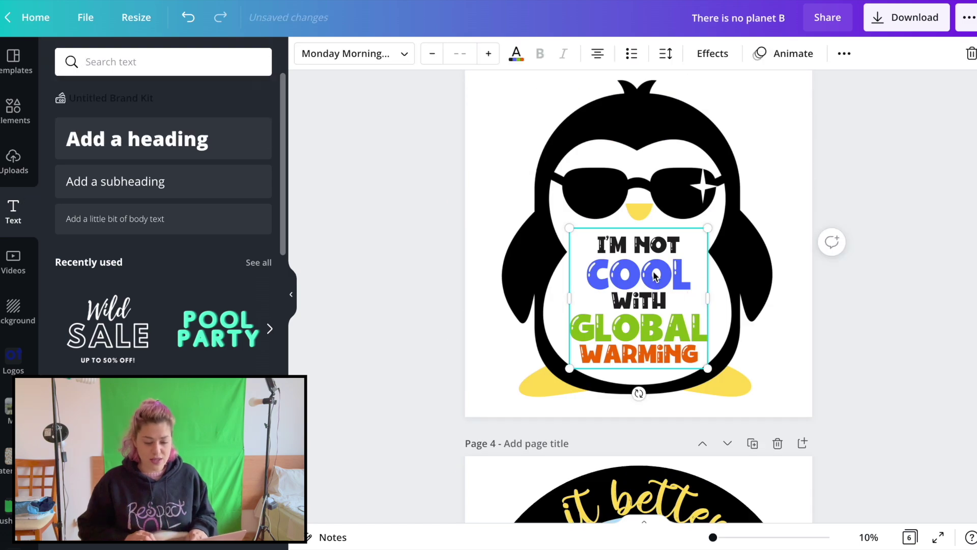
key("ctrl+c")
scroll(650, 280, "down", 15)
key("ctrl+v")
- Replace the pasted text on page 6 with "PROTECT", enlarge it to size 763 and centre it horizontally
scroll(623, 337, "down", 3)
double_click(627, 346)
type("P")
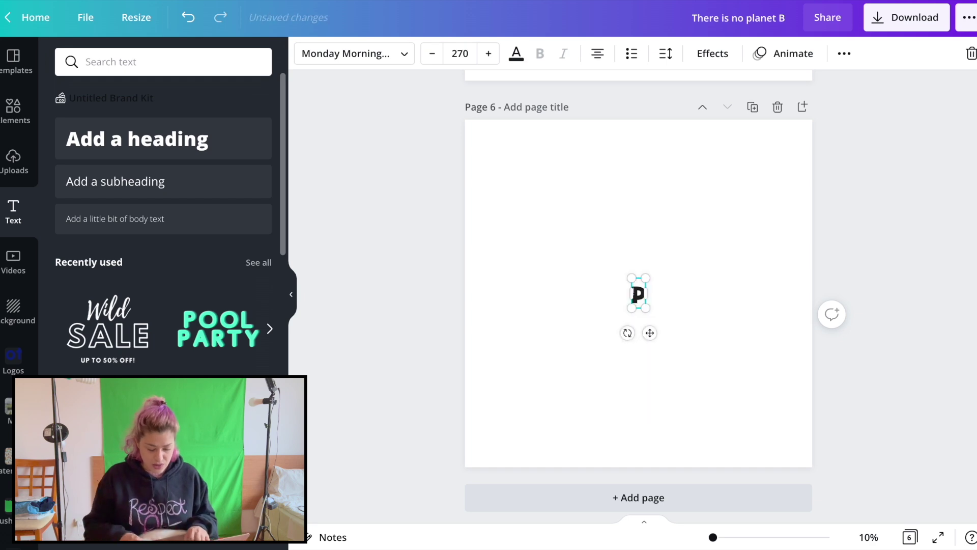
type("ROTECT")
left_click_drag(687, 277, 879, 168)
left_click(876, 391)
left_click(762, 272)
left_click_drag(761, 272, 675, 272)
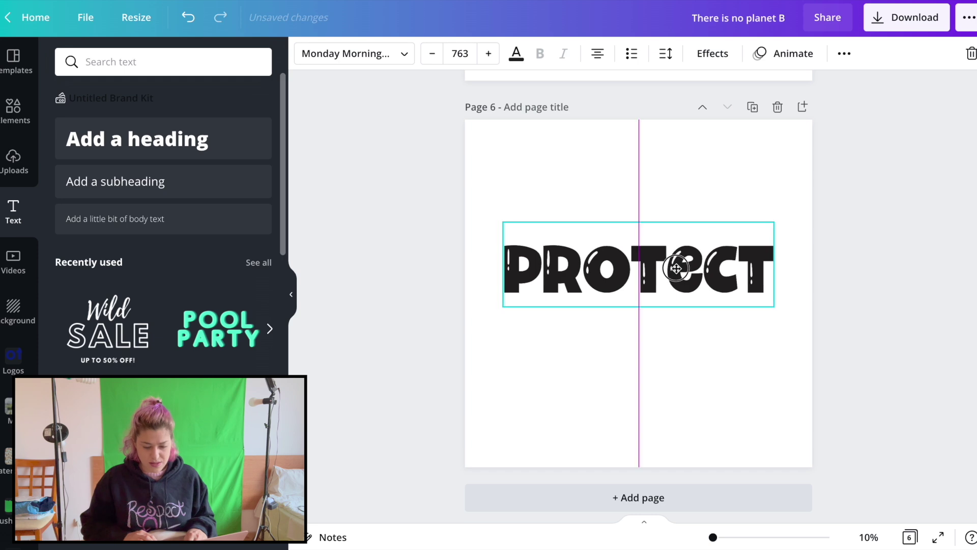
- Search the graphics library for "earth"
left_click(13, 107)
double_click(114, 62)
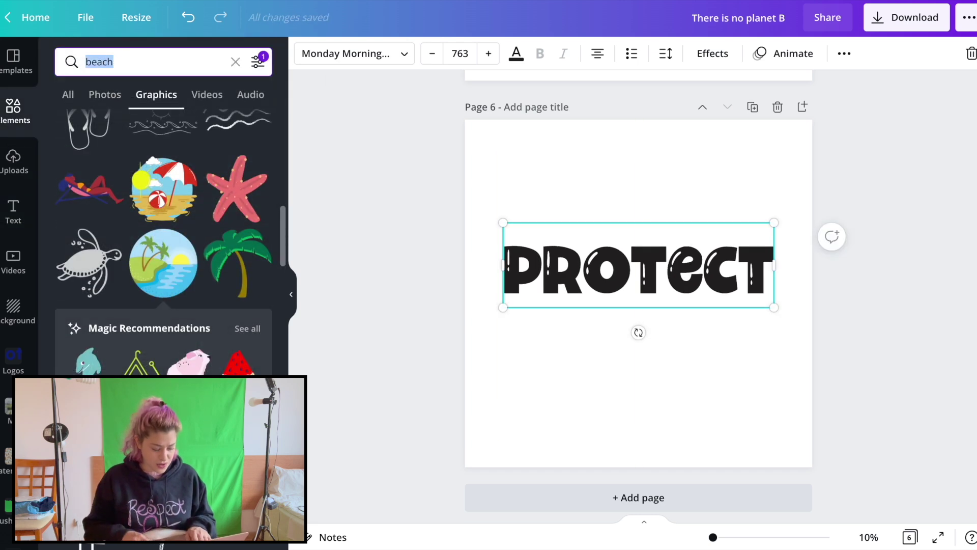
type("earth")
key("Return")
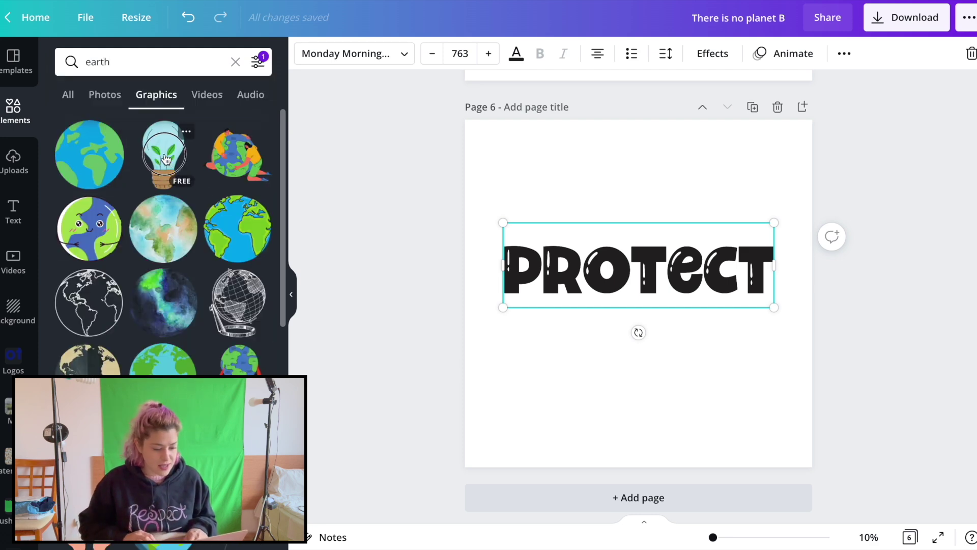
- Add a blank page 7 and place the light bulb with green leaves on it
left_click(165, 158)
key("Delete")
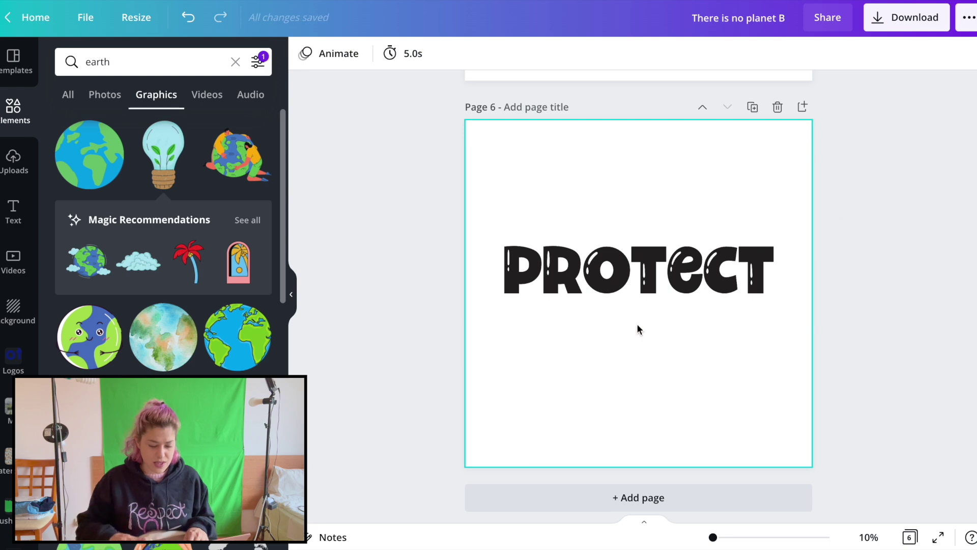
left_click(601, 501)
left_click(176, 157)
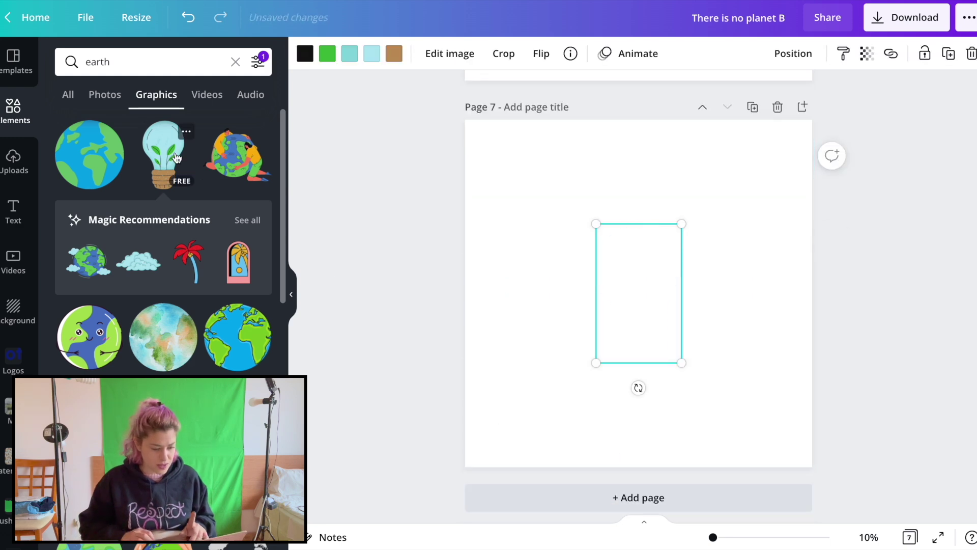
- Browse the earth graphics and try the illustration of people hugging the Earth on page 6
scroll(608, 348, "up", 10)
scroll(607, 347, "down", 5)
scroll(608, 351, "down", 5)
scroll(196, 280, "down", 1)
scroll(196, 280, "down", 10)
scroll(198, 356, "down", 5)
scroll(168, 229, "up", 2)
scroll(167, 212, "up", 3)
left_click(160, 196)
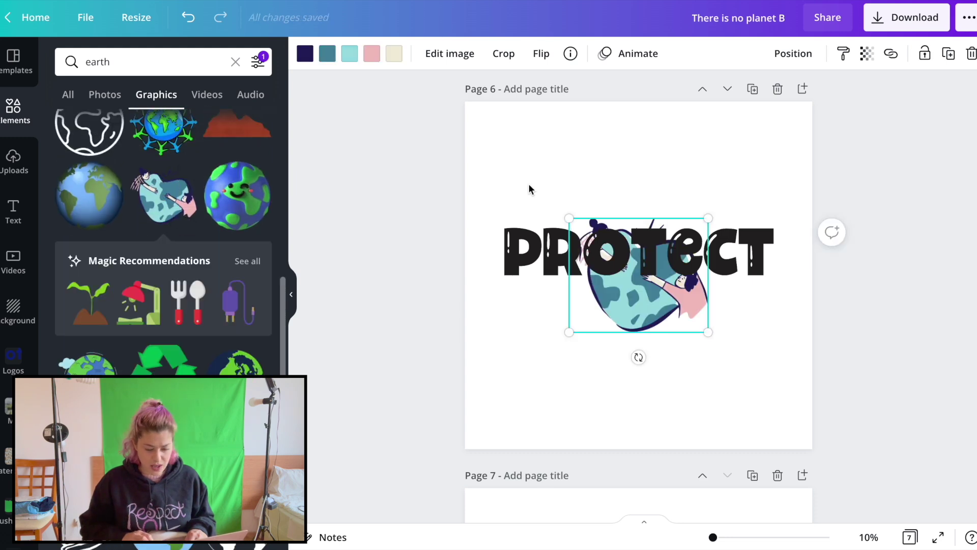
key("Delete")
- Add the smiling green Earth with raised arms to page 6 and bring it in front of "PROTECT"
scroll(213, 232, "down", 5)
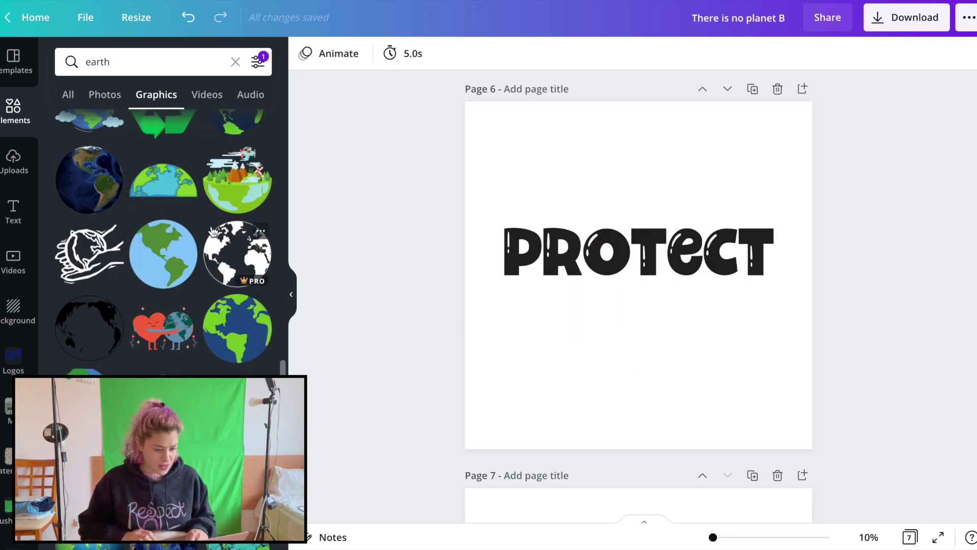
scroll(213, 231, "down", 8)
left_click(160, 181)
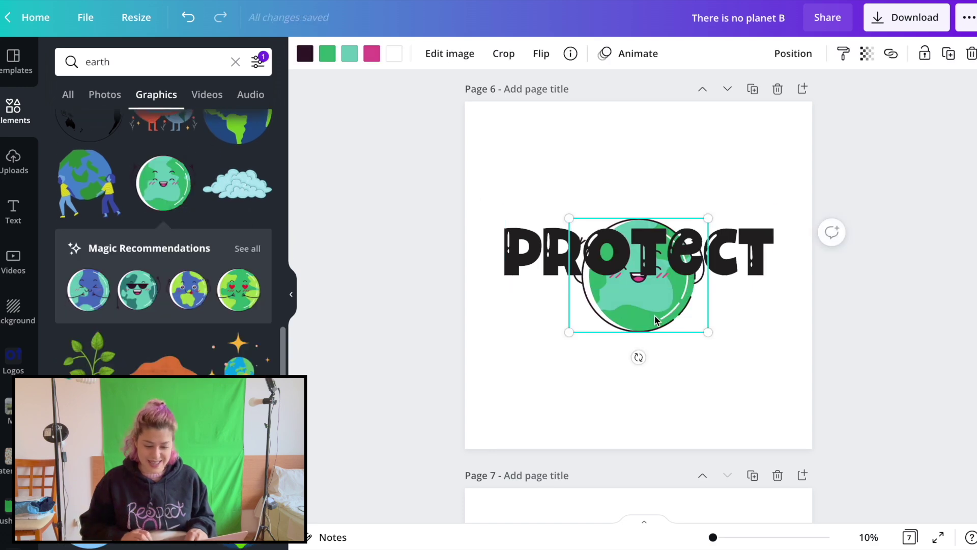
left_click(791, 53)
left_click(624, 93)
left_click(708, 387)
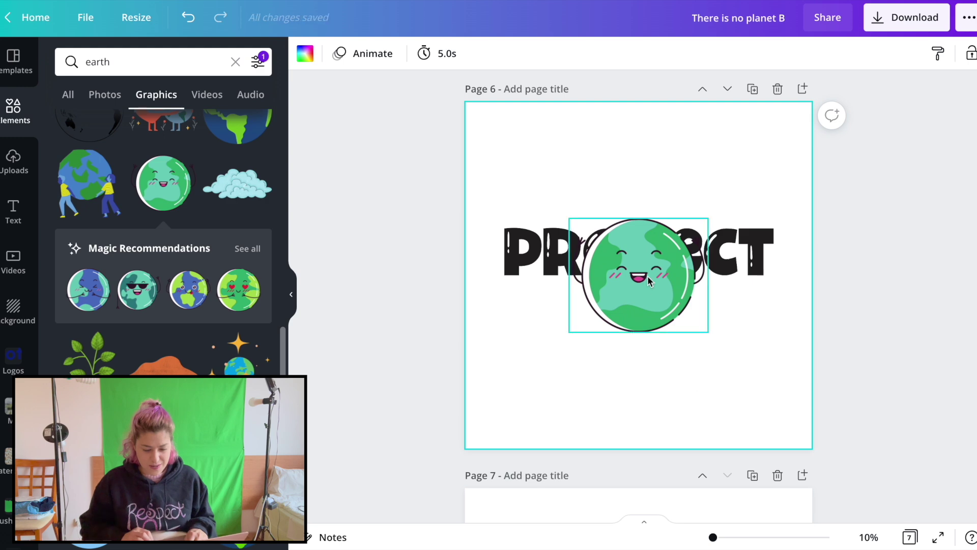
- Shrink the smiling Earth and place it over the "O" of "PROTECT"
left_click_drag(647, 276, 625, 263)
left_click_drag(686, 315, 614, 256)
left_click_drag(584, 220, 608, 242)
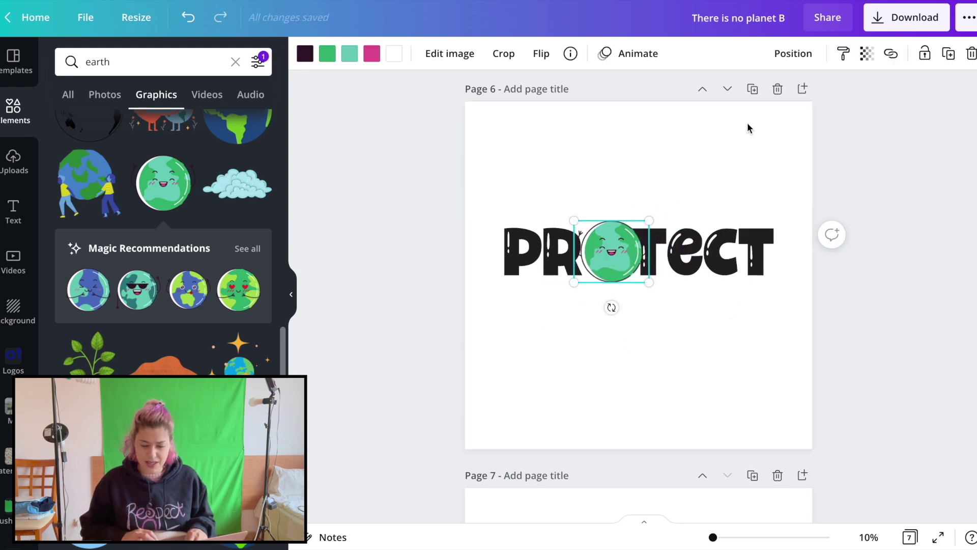
- Replace the "O" in "PROTECT" with a gap and widen the text box so the word fits on one line
left_click(672, 250)
key("ctrl+bracketleft")
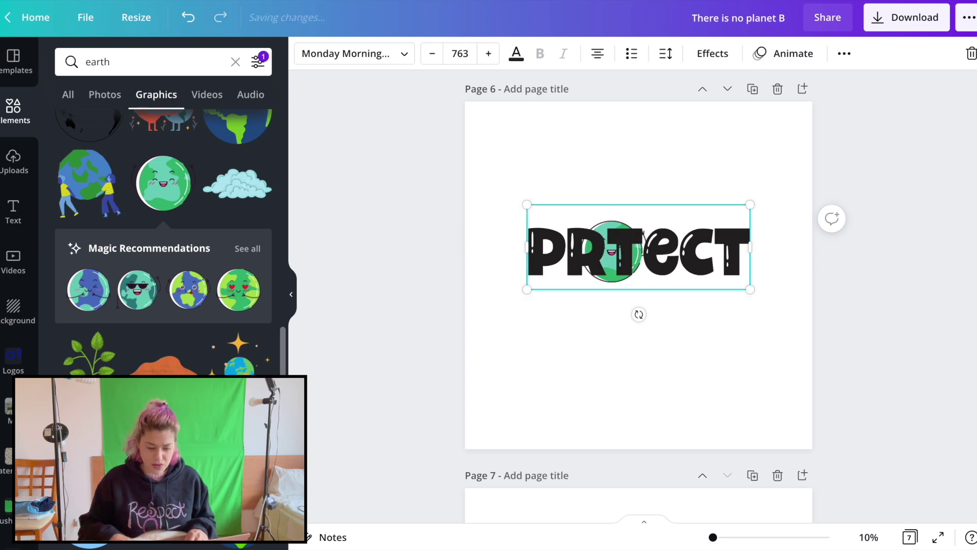
key("Return")
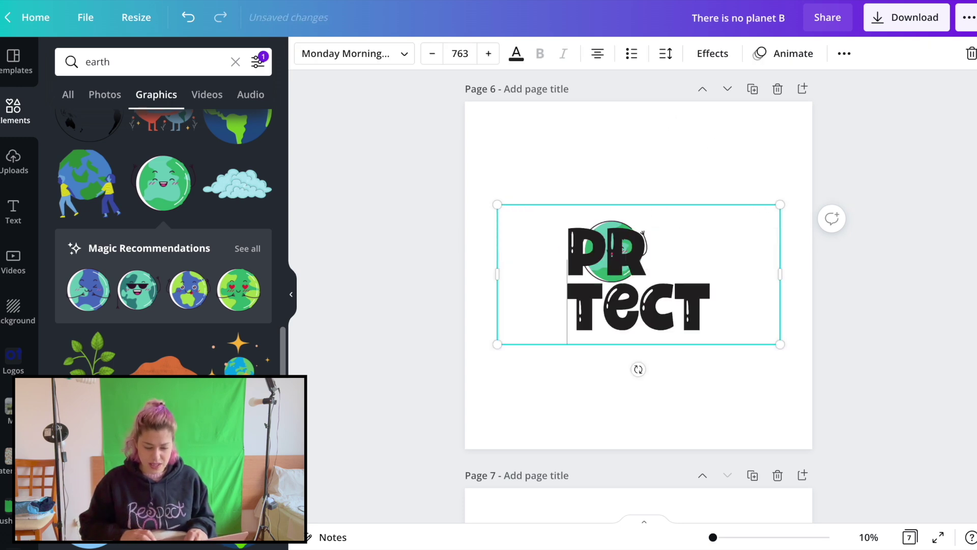
left_click_drag(780, 274, 816, 275)
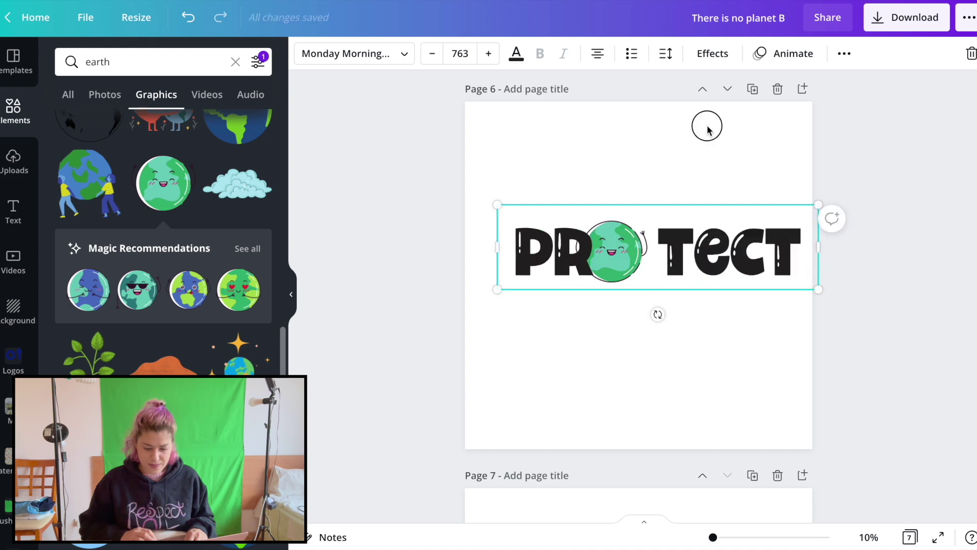
- Shift the text so the smiling Earth sits in the gap between "PR" and "TECT"
left_click(707, 124)
left_click_drag(747, 248, 733, 243)
left_click(706, 142)
left_click(688, 252)
left_click(622, 250)
- Try the MultiDots font on the text and centre it around the Earth
left_click(720, 250)
left_click(329, 53)
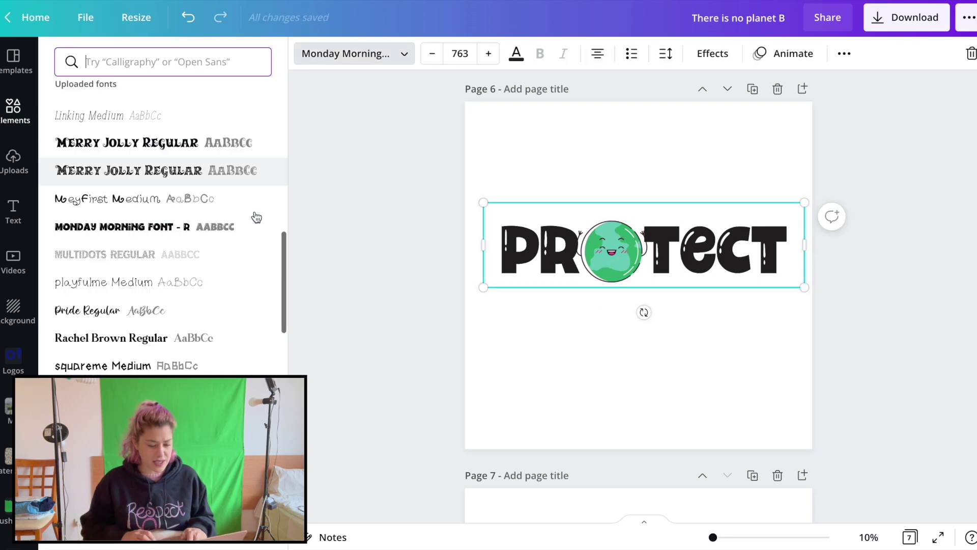
left_click(148, 255)
left_click_drag(718, 241, 723, 252)
left_click(787, 154)
left_click(702, 153)
left_click(703, 252)
- Try the Merry Jolly and writingnature fonts on the text
left_click(359, 52)
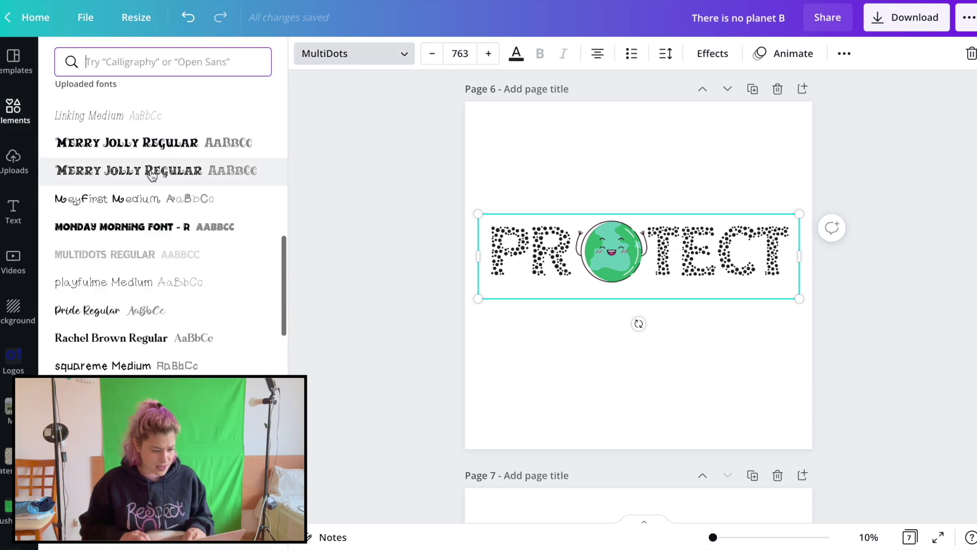
left_click(148, 146)
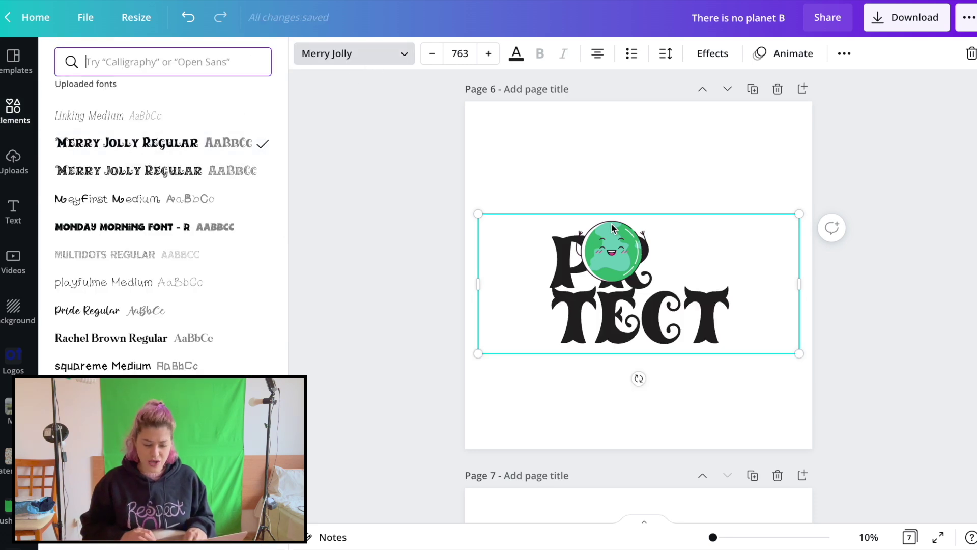
scroll(177, 244, "down", 1)
scroll(178, 245, "down", 5)
left_click(131, 157)
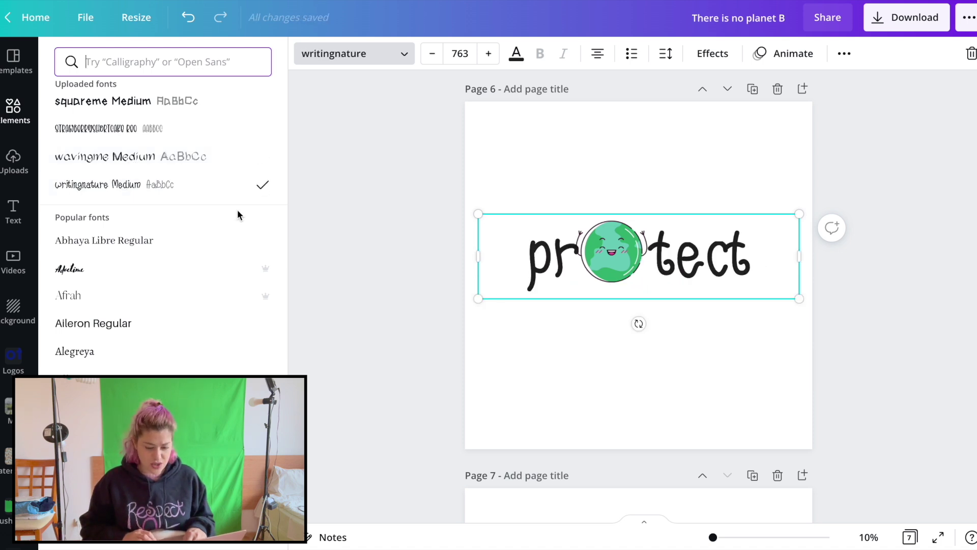
- Move the text slightly up and change its first letter to a capital "P"
left_click_drag(698, 277, 706, 267)
key("BackSpace")
type("P")
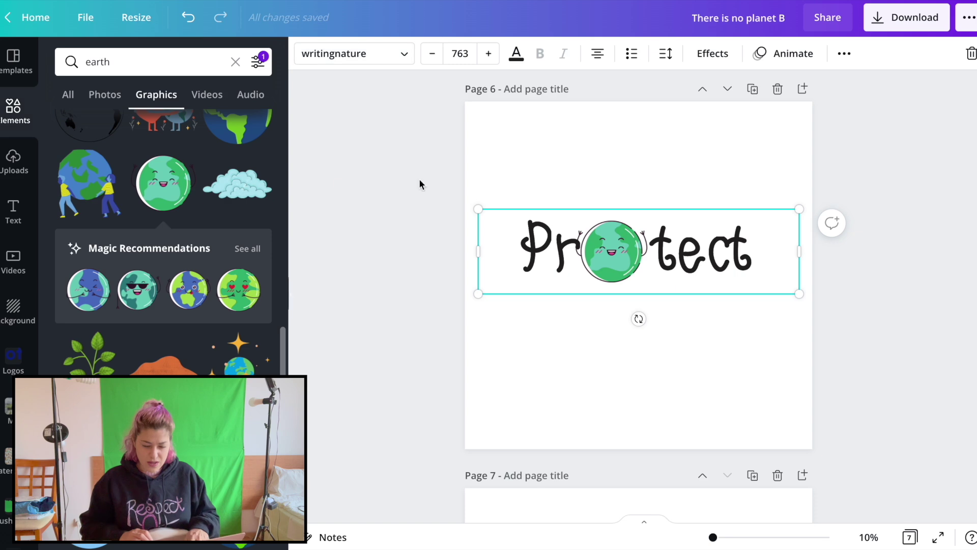
- Try the Bright, Cardo, Chloe and Cheque fonts on the text
left_click(366, 55)
scroll(199, 269, "down", 6)
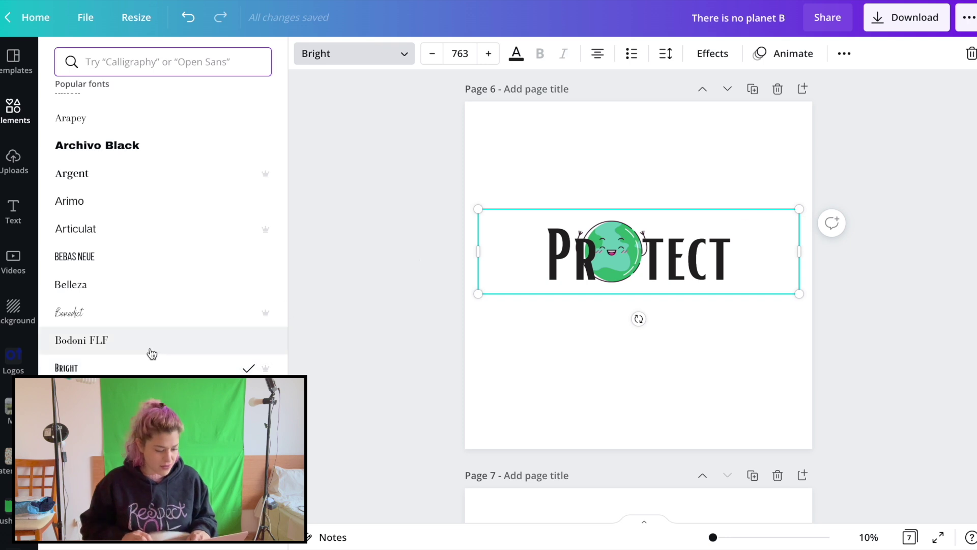
scroll(125, 299, "down", 3)
left_click(123, 279)
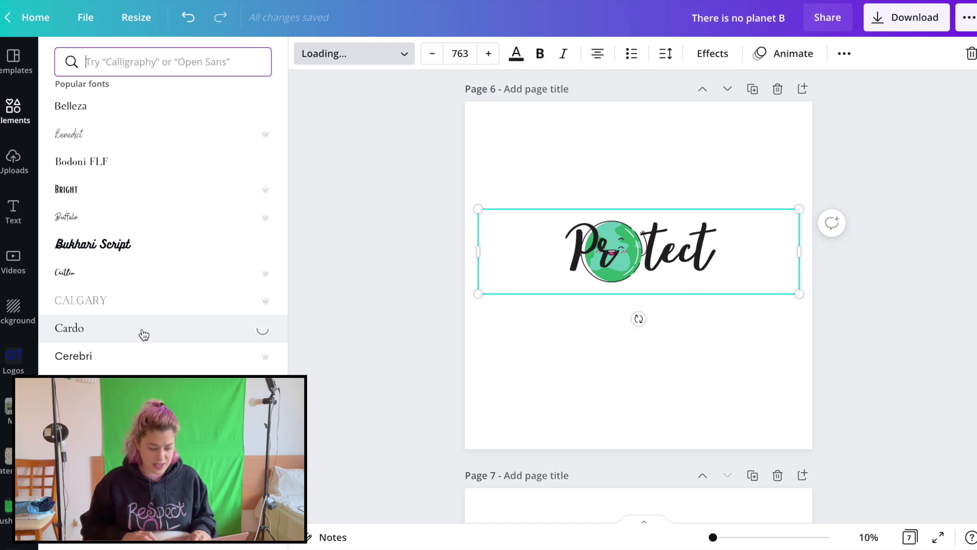
scroll(150, 249, "down", 3)
left_click(103, 279)
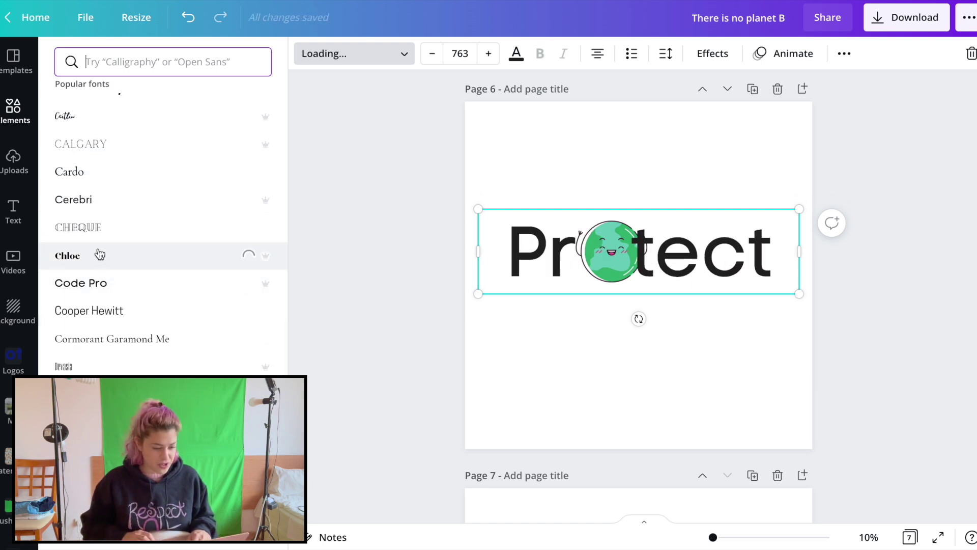
left_click(92, 229)
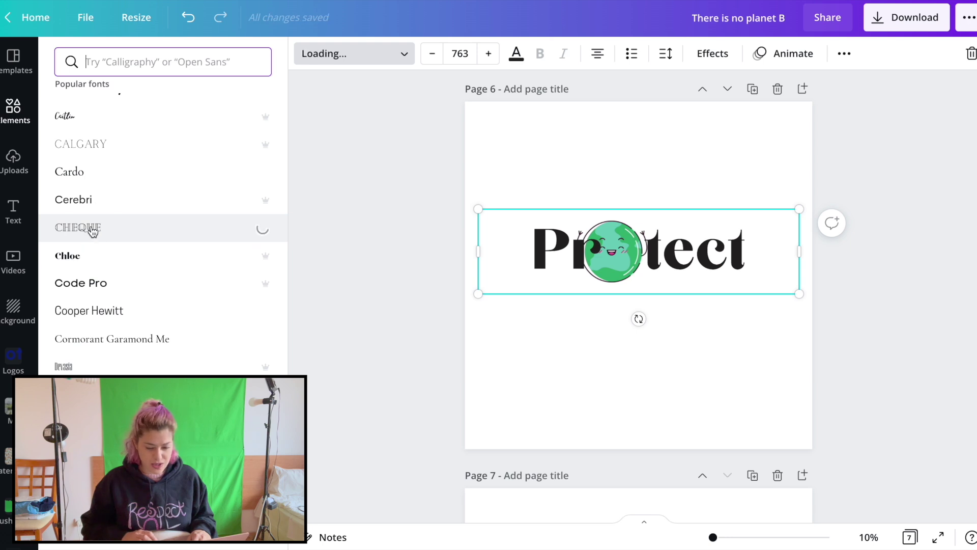
- Try the Findel, Horizon, Intro Rust and Intro Script fonts on the text
scroll(90, 290, "down", 3)
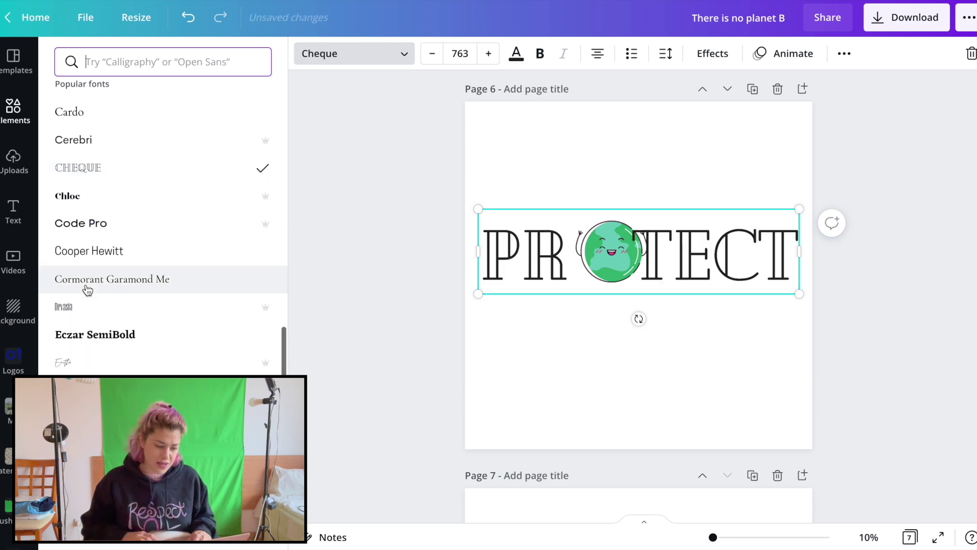
left_click(96, 288)
left_click(94, 317)
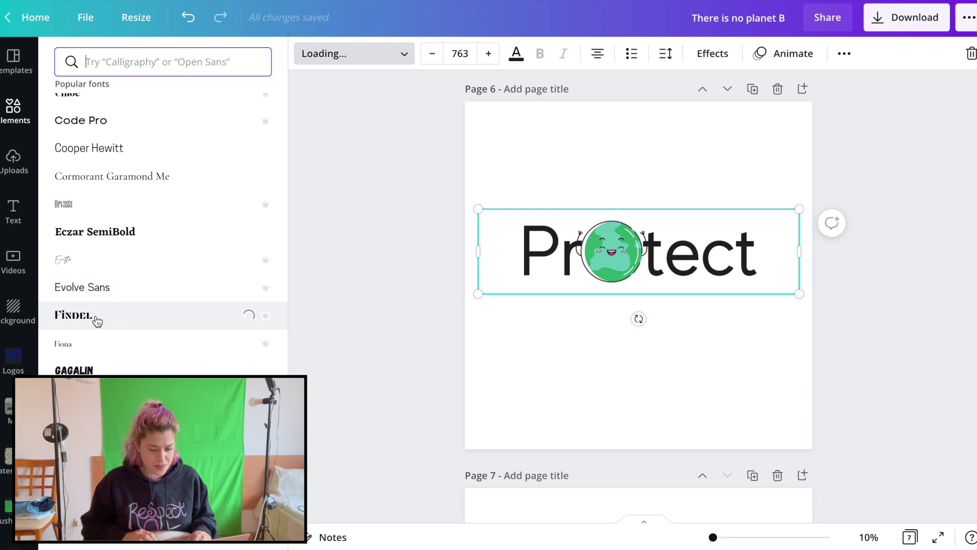
scroll(172, 334, "down", 2)
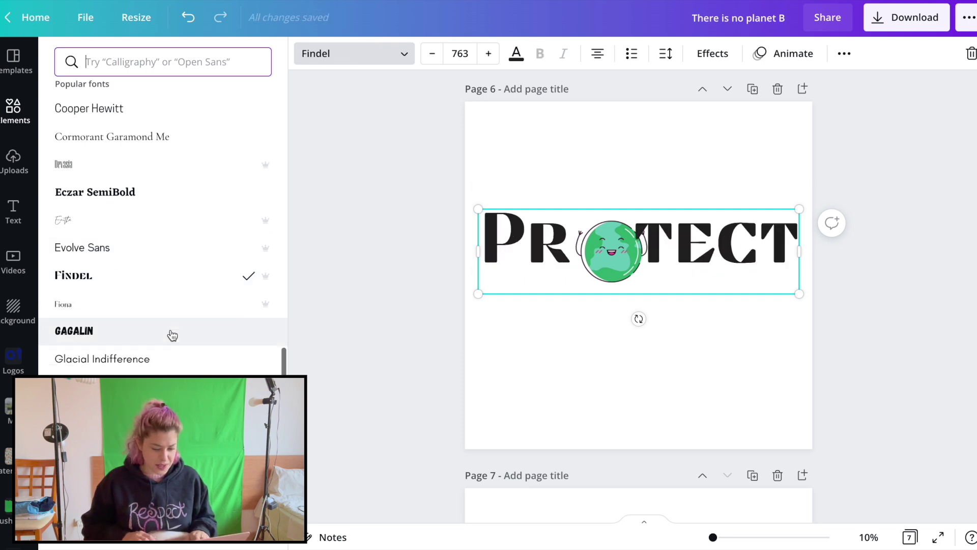
left_click(135, 300)
left_click(112, 353)
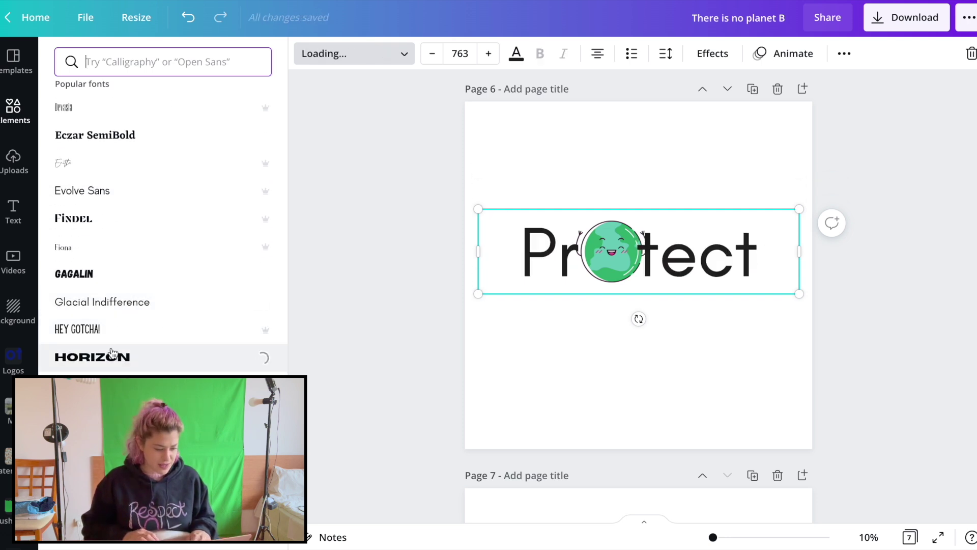
scroll(109, 349, "down", 2)
left_click(121, 306)
left_click(108, 344)
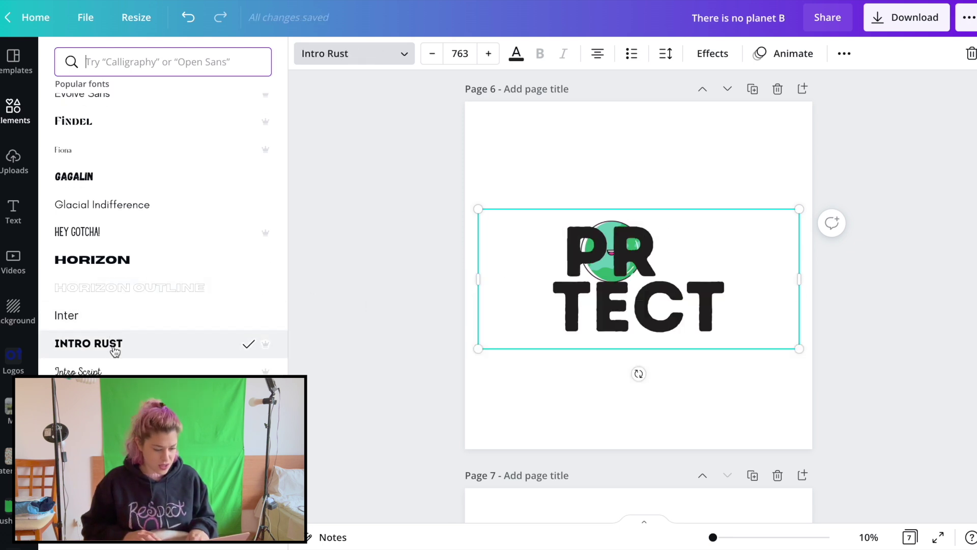
left_click(112, 371)
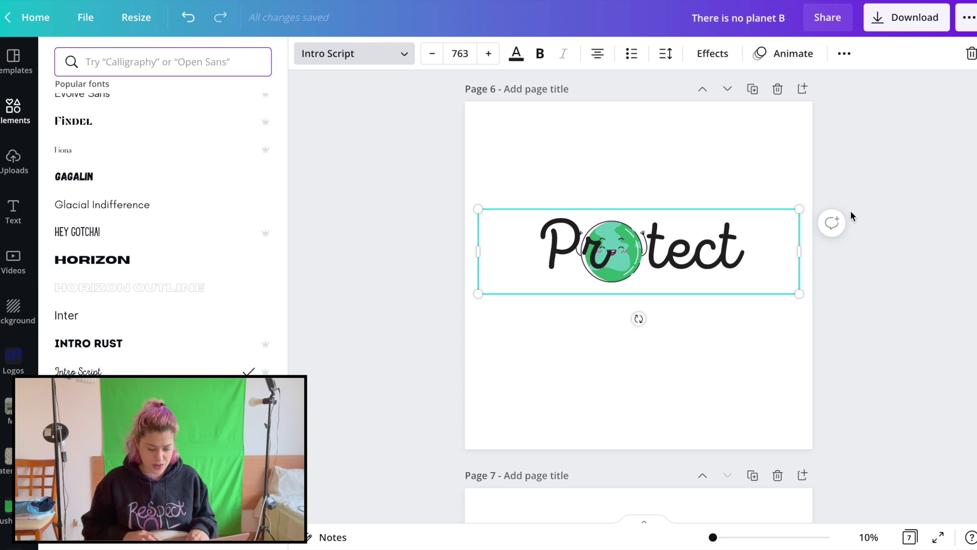
- Enlarge the text to about size 1052 and move it back around the smiling Earth
left_click_drag(799, 208, 920, 176)
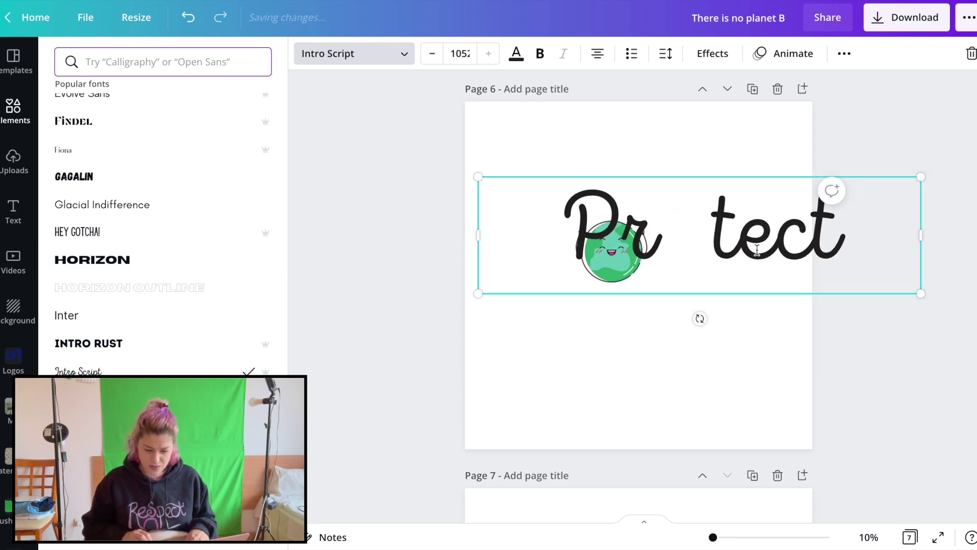
left_click(790, 257)
left_click(759, 131)
left_click(761, 264)
left_click_drag(761, 264, 712, 278)
- Change the text's font to Mixa after trying Madelyn
left_click(370, 51)
scroll(199, 326, "down", 10)
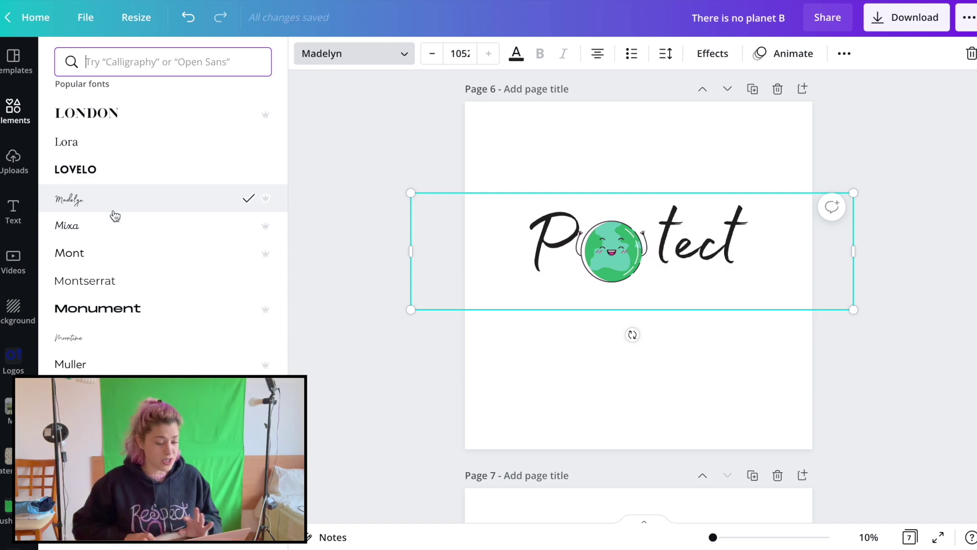
left_click(114, 228)
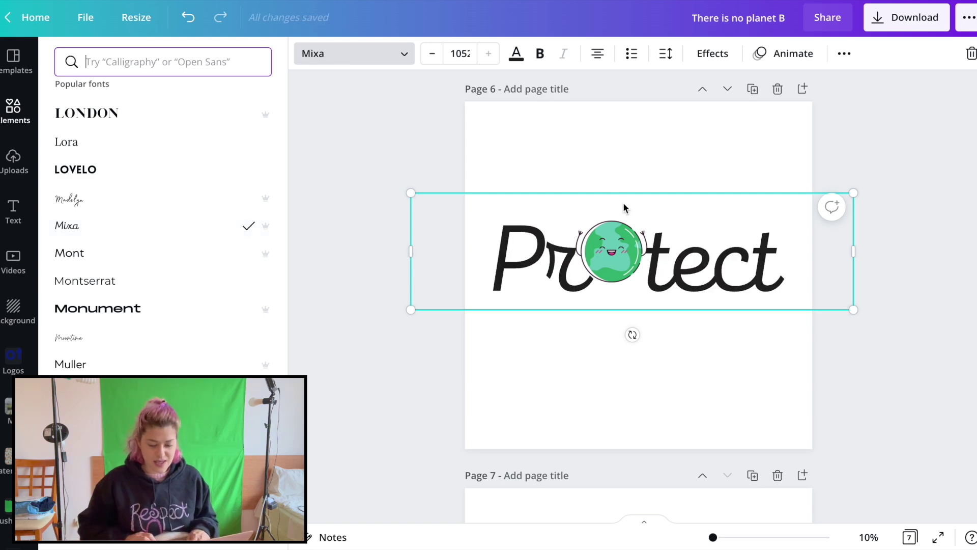
- Lower the Earth into line with the lowercase letters and widen the gap between "Pr" and "tect"
left_click(825, 133)
left_click_drag(634, 246, 640, 259)
left_click(544, 251)
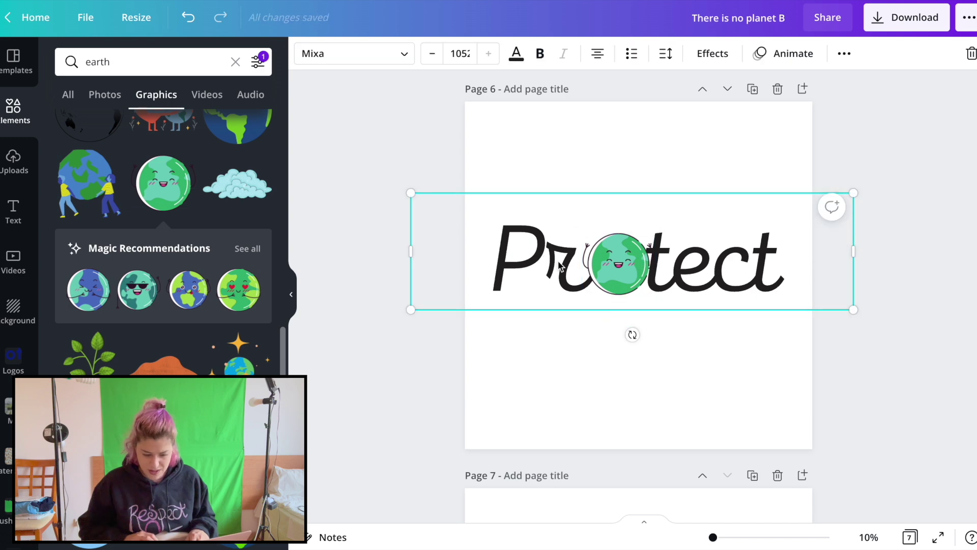
left_click(586, 268)
left_click(573, 281)
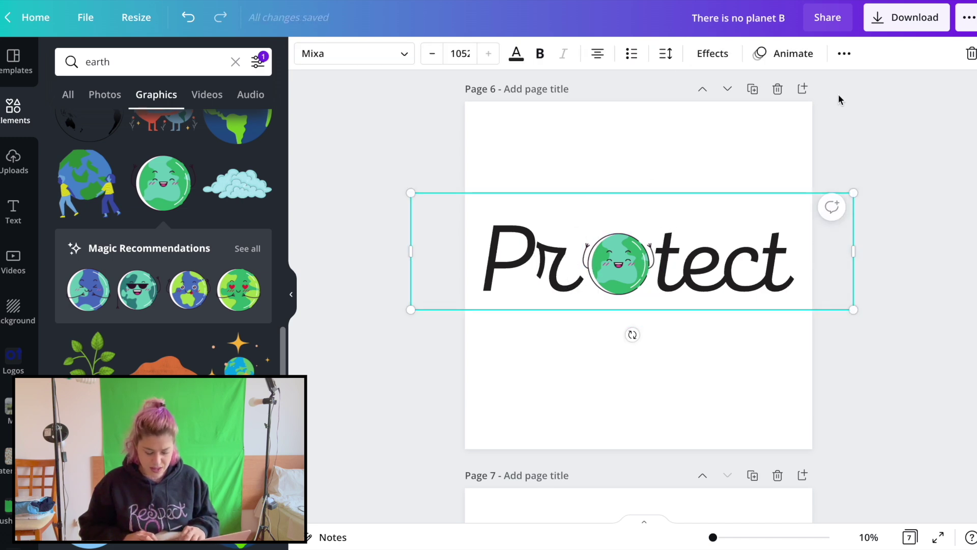
- Move the text higher on page 6, reposition the Earth in its gap and enlarge the Earth
left_click(777, 116)
left_click_drag(703, 271, 702, 229)
left_click_drag(631, 281, 616, 232)
left_click_drag(653, 185, 666, 177)
left_click_drag(667, 176, 669, 176)
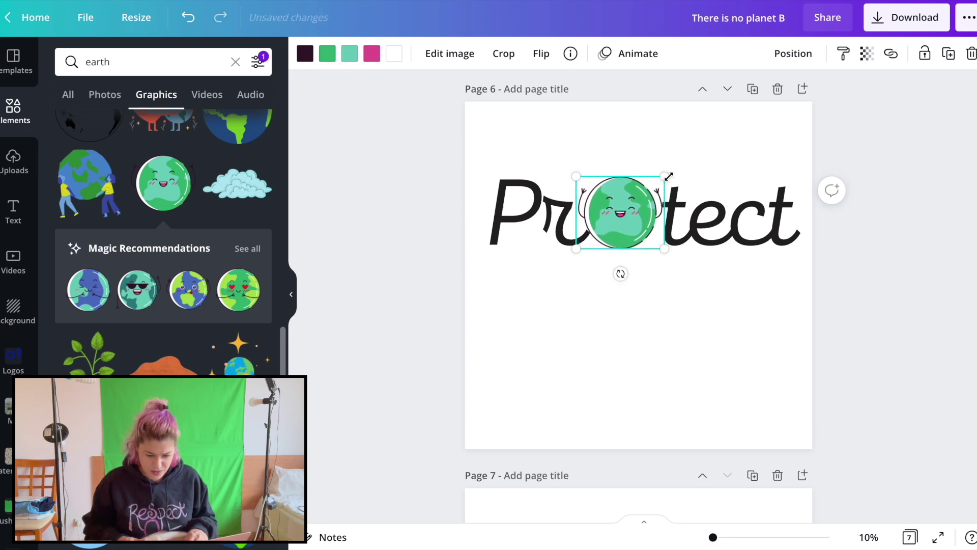
- Group the lettering with the smiling Earth and move the group down closer to the middle of page 6
left_click_drag(864, 272, 501, 146)
left_click_drag(758, 224, 758, 264)
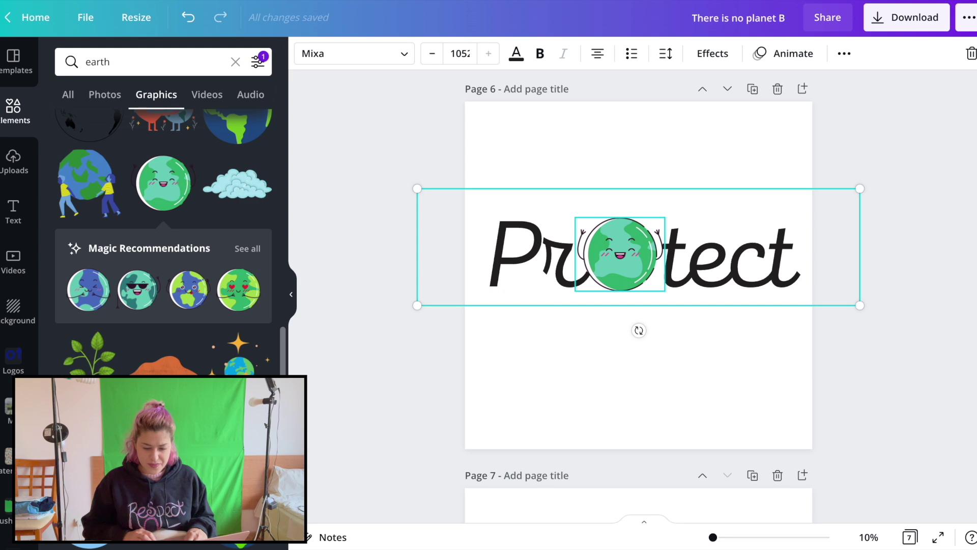
left_click(843, 54)
left_click(656, 86)
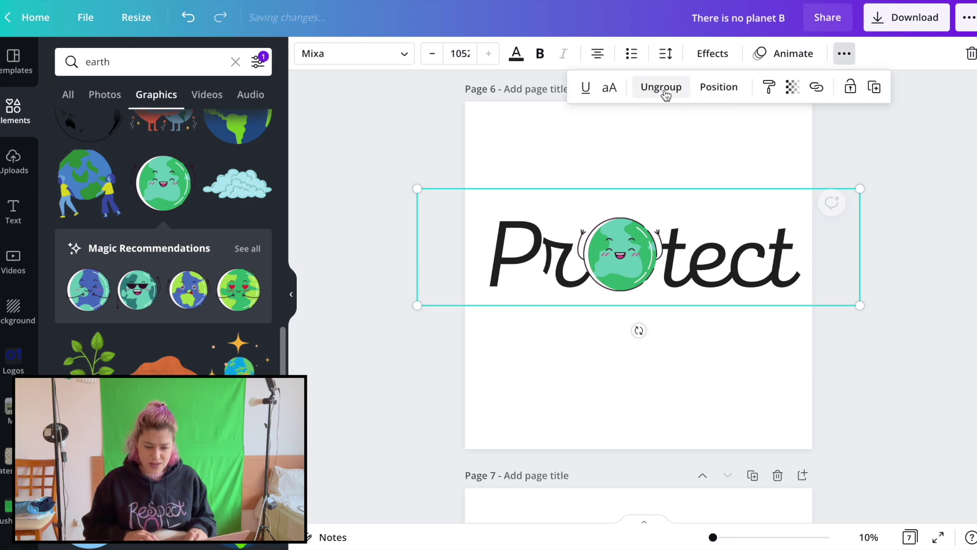
left_click(891, 133)
left_click(794, 208)
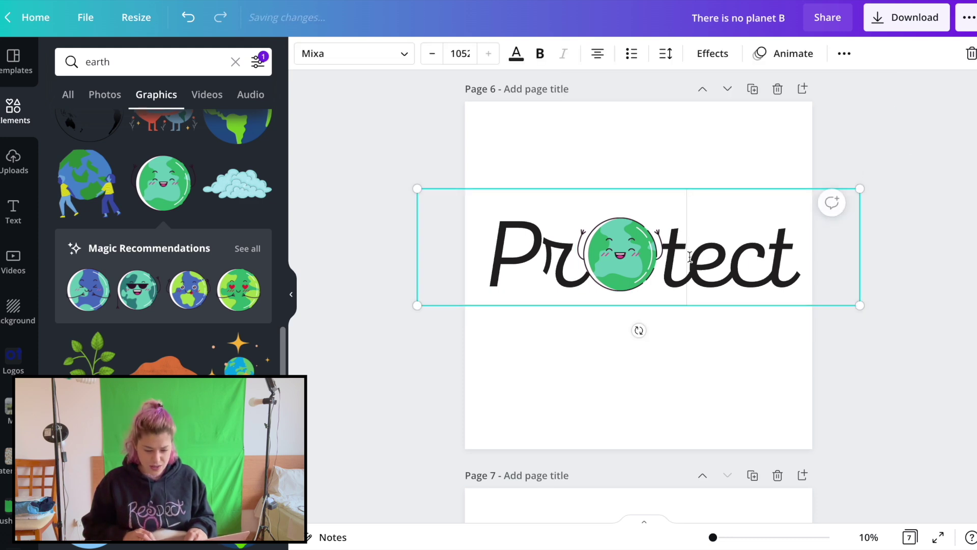
left_click(763, 338)
left_click_drag(720, 264, 716, 245)
left_click(756, 386)
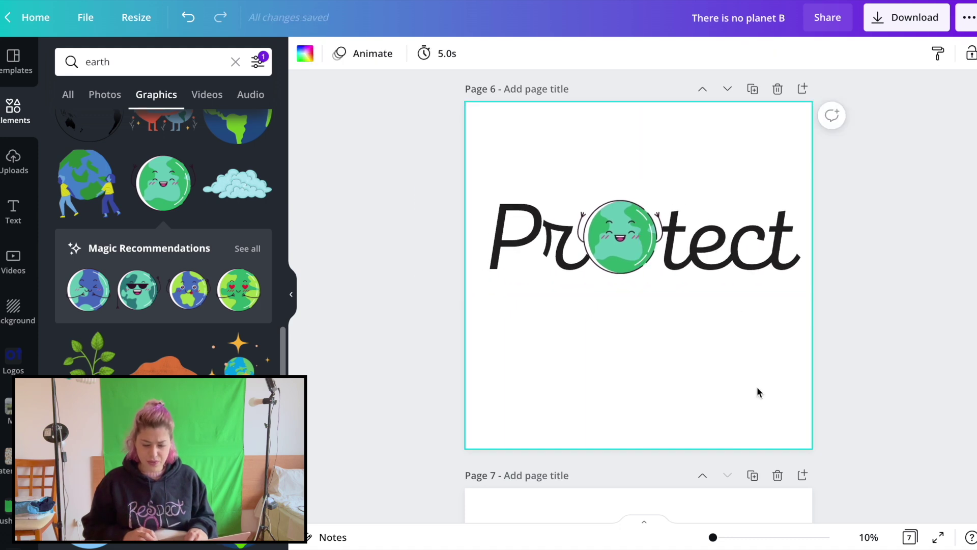
- Enlarge the plant light bulb on page 7 until it nearly fills the page height and center it
scroll(756, 386, "down", 2)
scroll(756, 386, "down", 5)
left_click(622, 253)
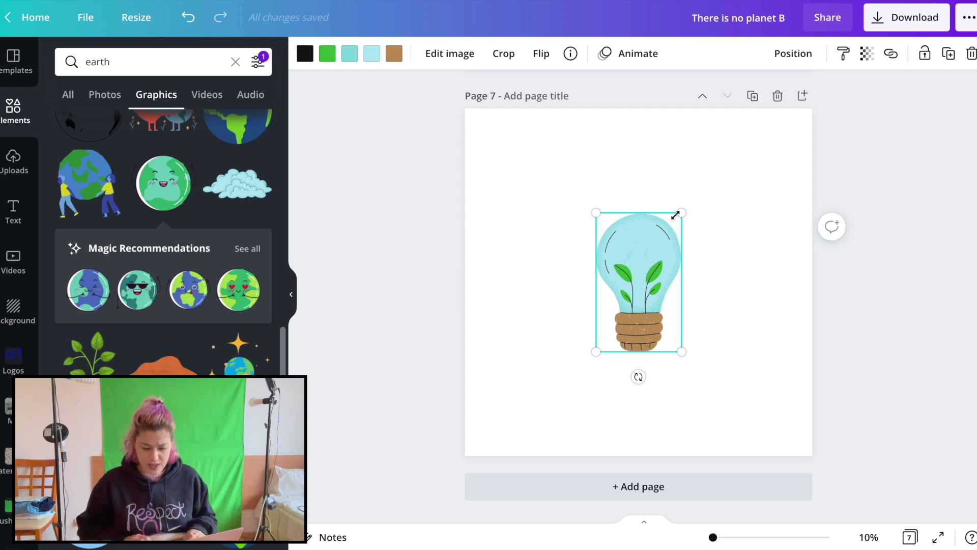
left_click_drag(682, 213, 843, 111)
left_click_drag(712, 162, 678, 229)
left_click_drag(727, 135, 794, 130)
left_click_drag(674, 207, 665, 222)
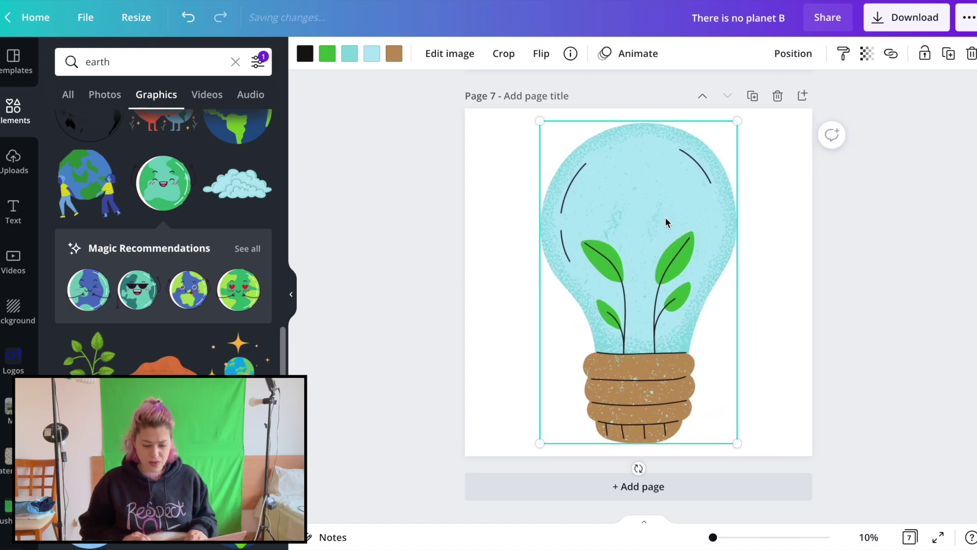
left_click(394, 102)
- Copy the curved cyan script text from the earlier page and paste it onto page 7
scroll(394, 102, "up", 6)
scroll(597, 167, "up", 10)
left_click(677, 234)
scroll(630, 257, "down", 14)
key("ctrl+v")
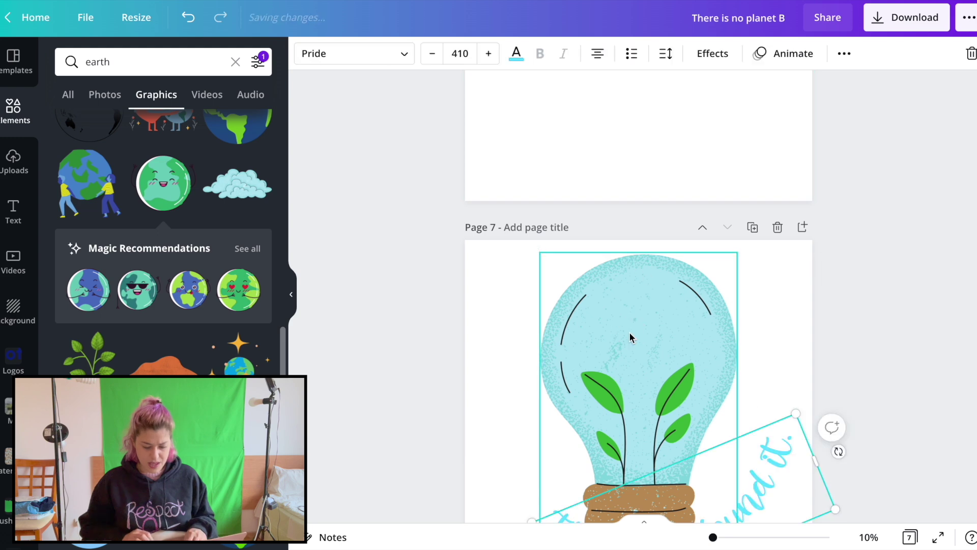
- Straighten the pasted curved text and replace its wording with "I have a great idea!"
left_click(713, 53)
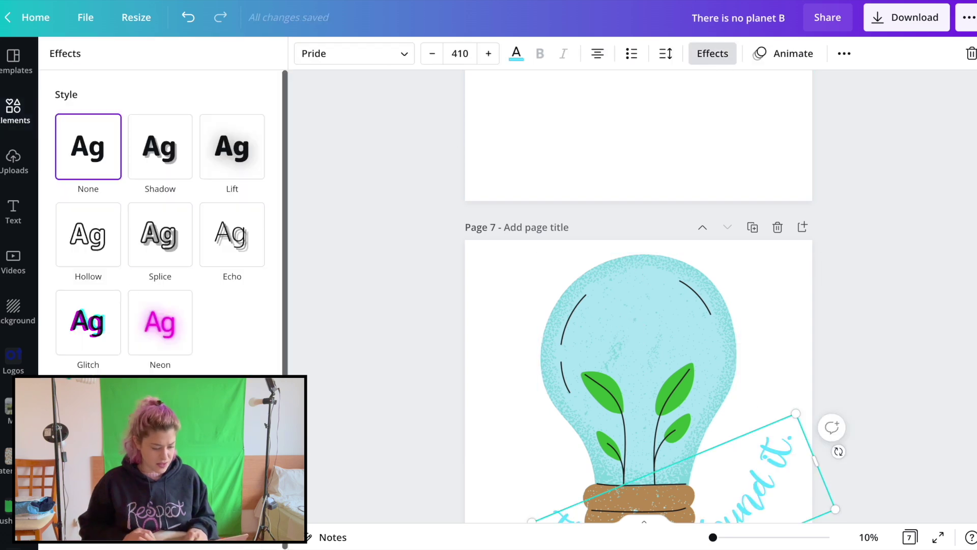
key("Return")
double_click(677, 359)
key("ctrl+a")
key("BackSpace")
type("I have a great idea!")
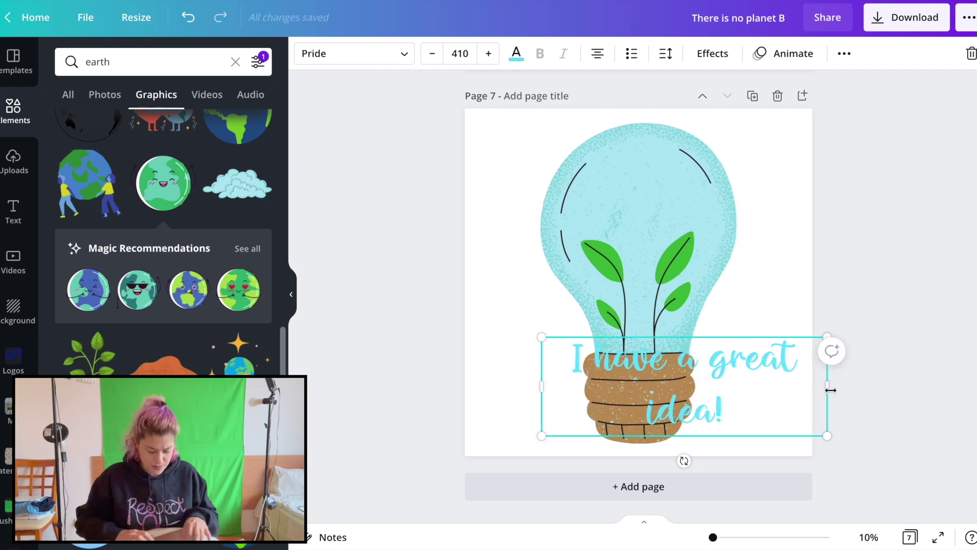
- Recolor the whole text near-black and shrink it to size 249
key("ctrl+a")
left_click(516, 53)
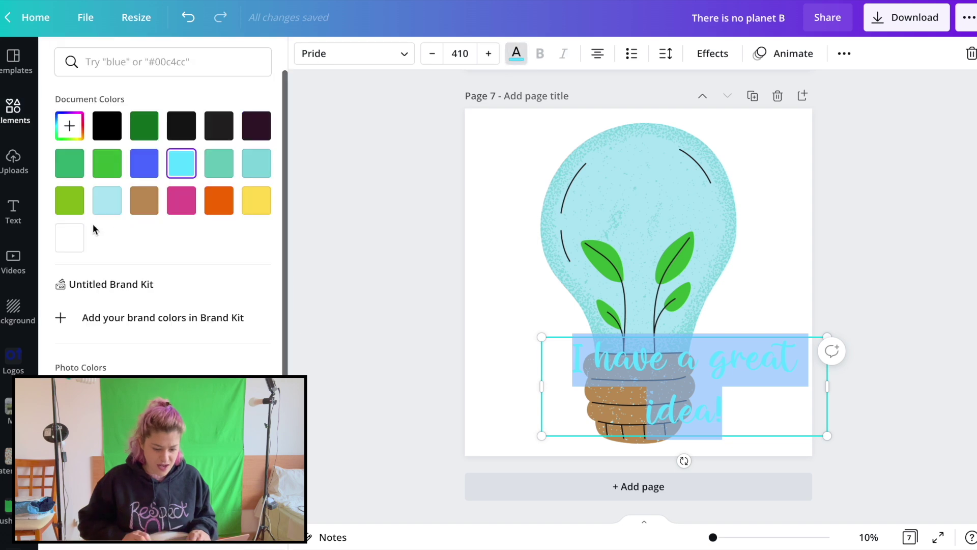
left_click(181, 125)
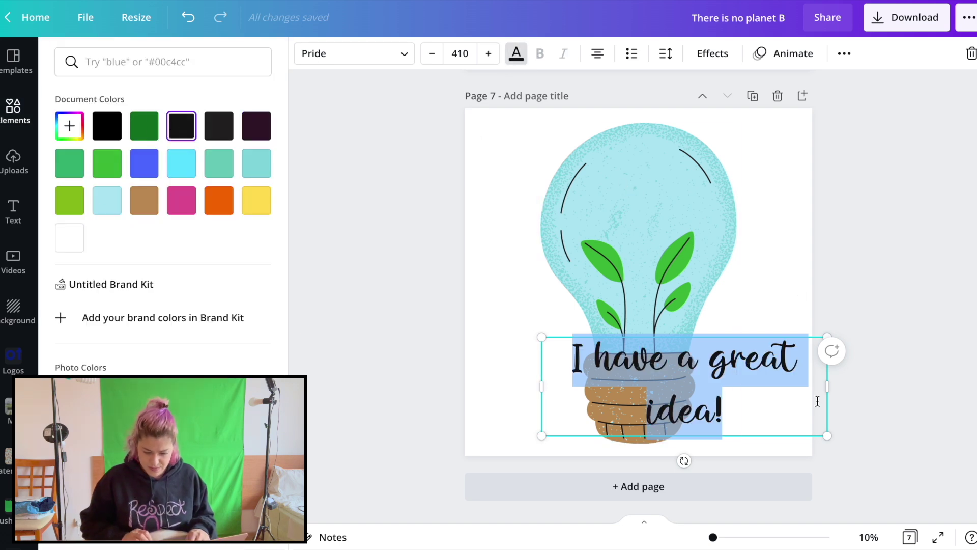
left_click_drag(825, 436, 715, 397)
- Extend the wording to "I have a great idea- Let's not trash the earth!" and move the text into the bulb's upper part
left_click_drag(654, 382, 654, 349)
key("ctrl+z")
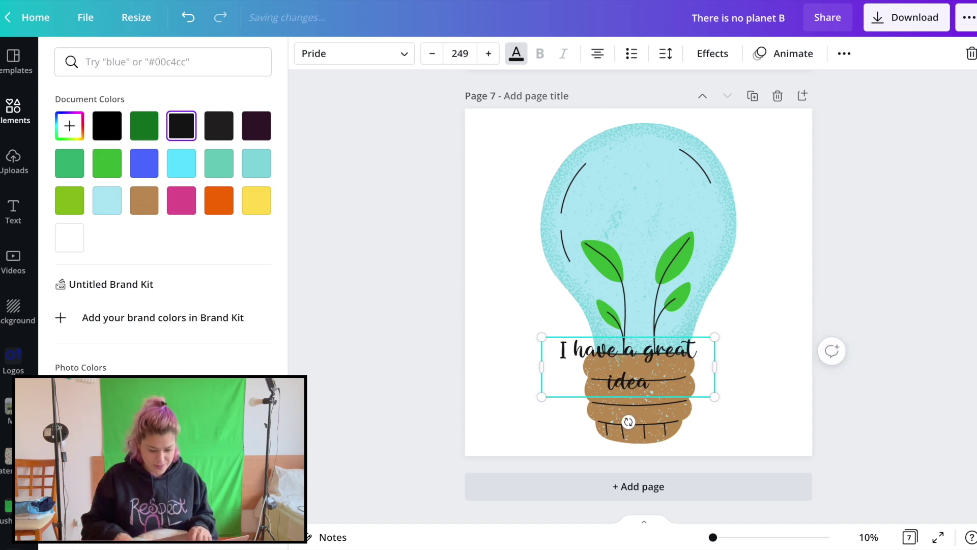
key("Return")
type("Let'")
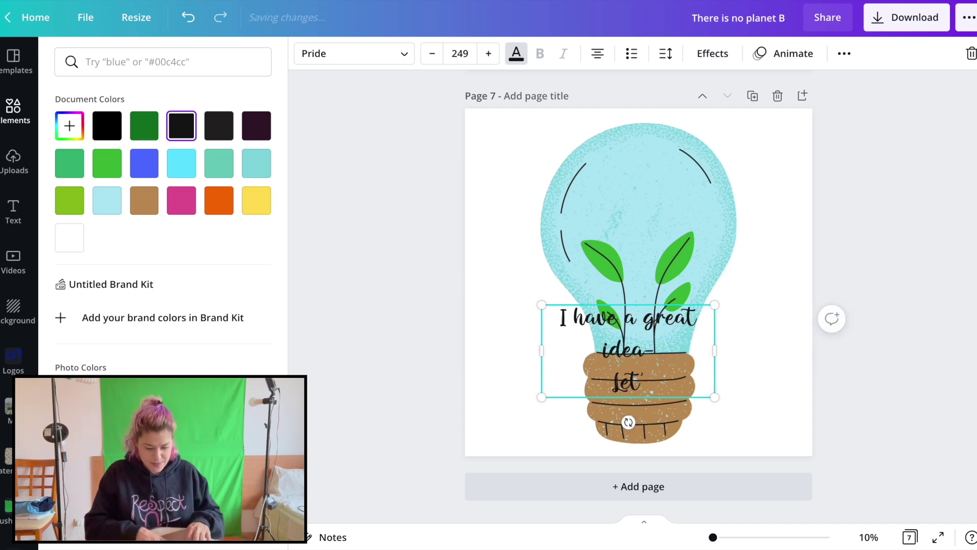
type("s not")
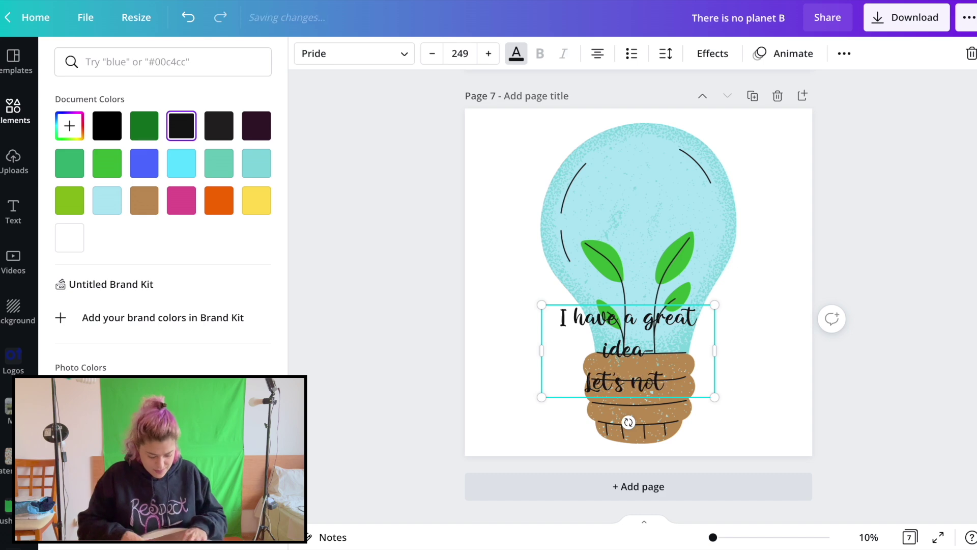
type(" trash the earth!")
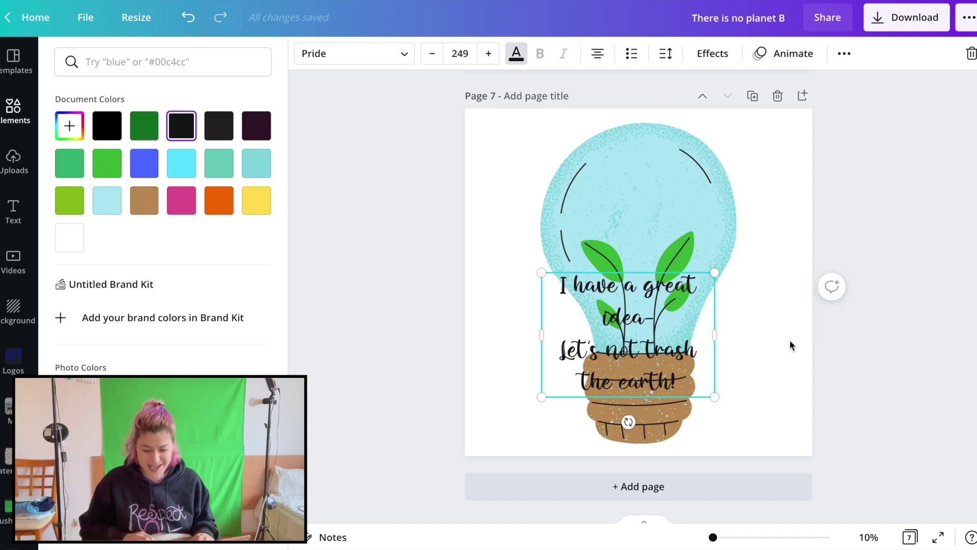
key("Escape")
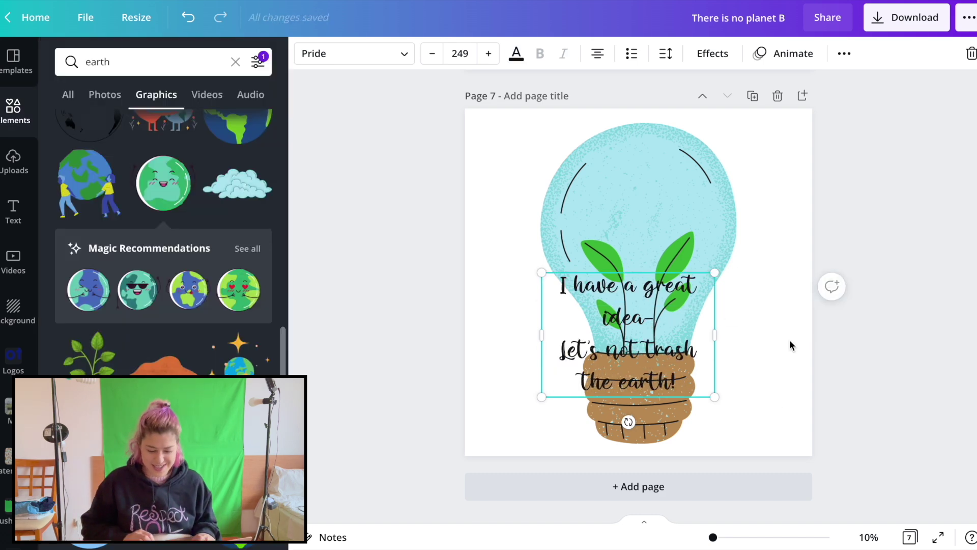
left_click(801, 367)
left_click_drag(658, 360, 669, 237)
- Recolor the bulb's darker teal speckled shading to the light blue of the glass
left_click(637, 295)
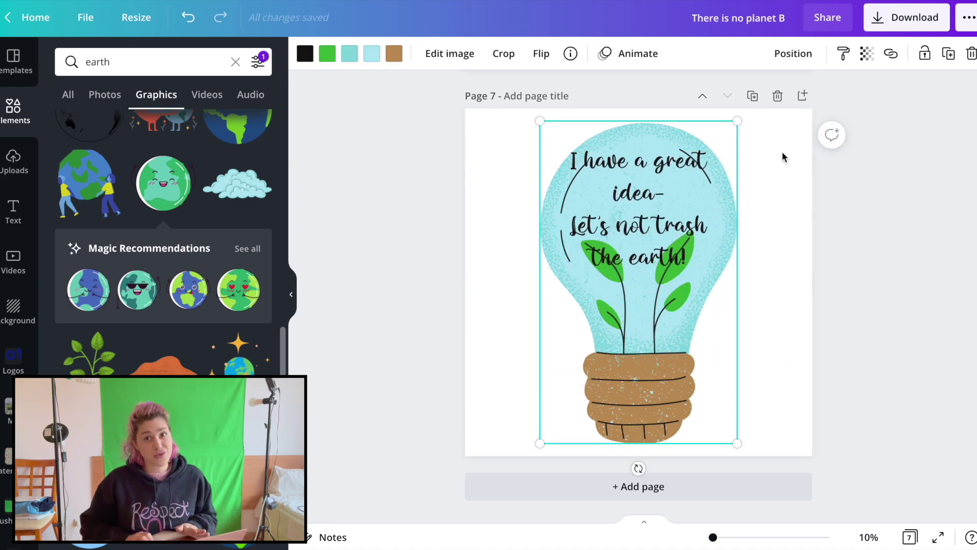
left_click(349, 53)
left_click(108, 201)
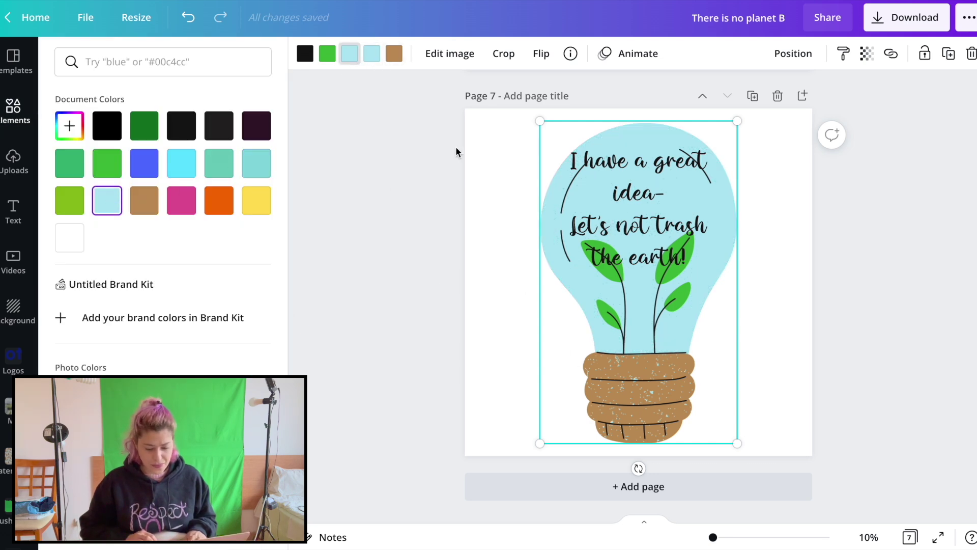
left_click(382, 284)
left_click(799, 197)
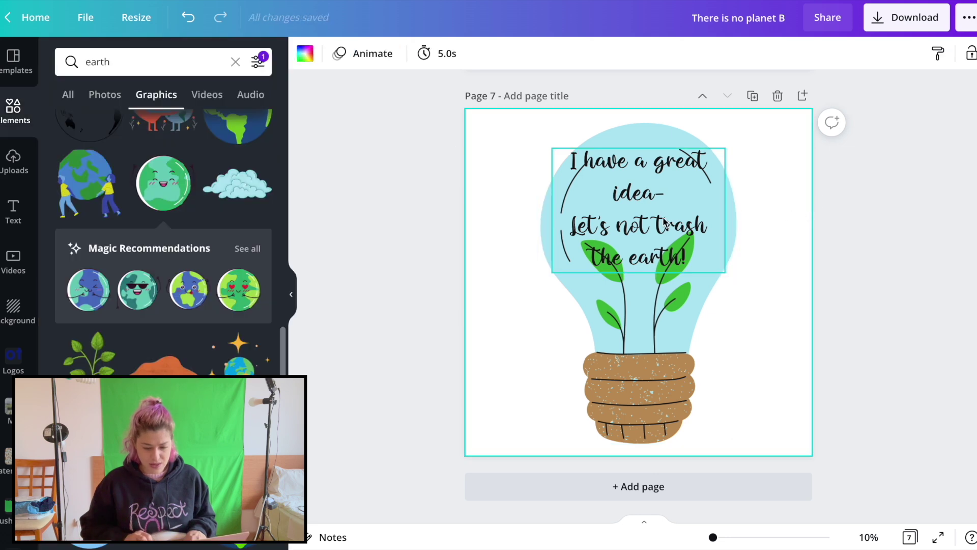
- Break the first line of the quote before "great" so it reads "I have a" and "great idea-"
left_click(691, 215)
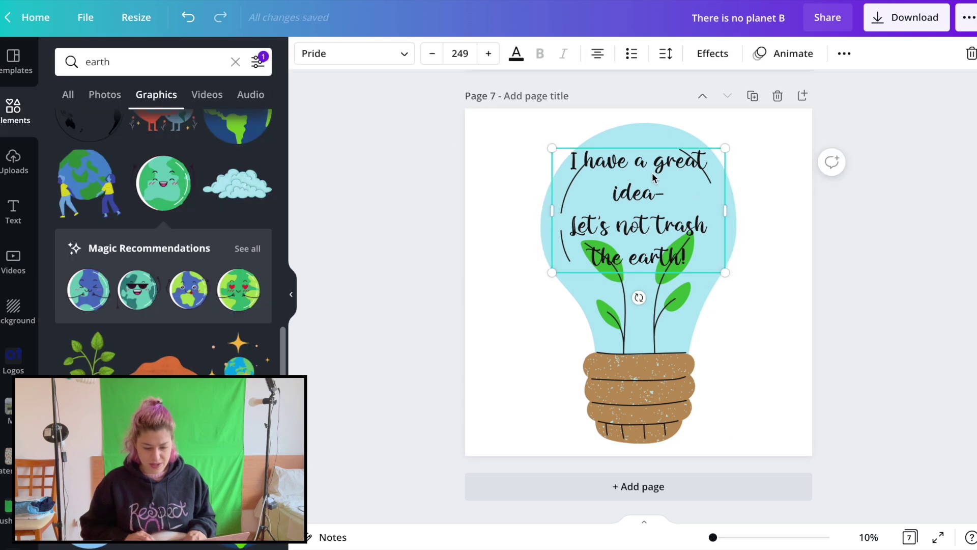
left_click(661, 155)
key("Return")
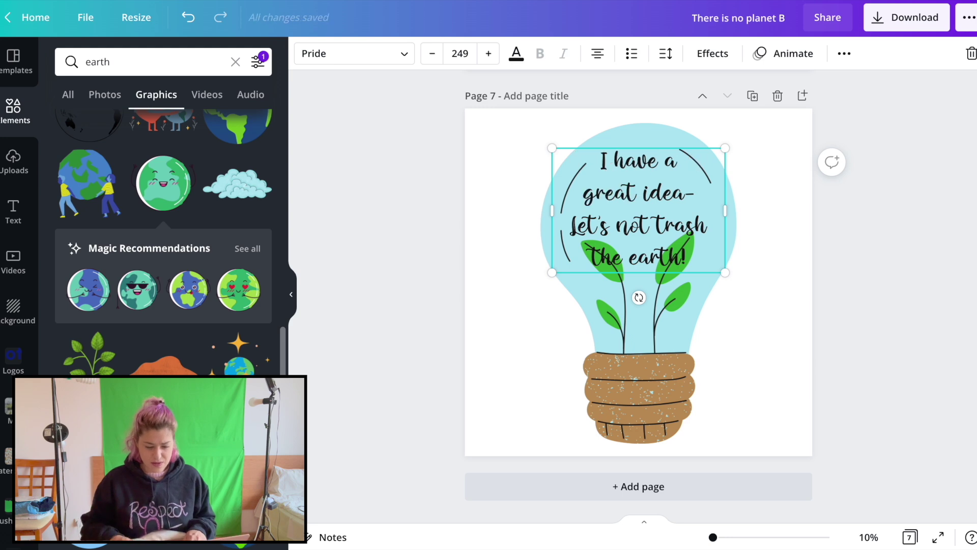
- Tighten the line spacing of the whole quote and move it within the upper part of the bulb, above the leaves
key("ctrl+a")
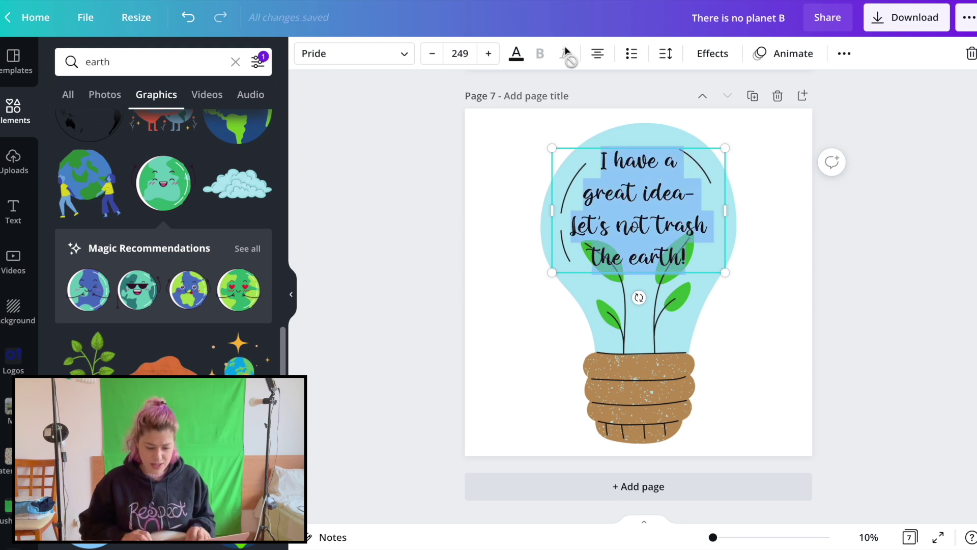
left_click(665, 53)
left_click(792, 130)
left_click_drag(792, 129, 770, 127)
left_click(807, 280)
left_click_drag(647, 224, 647, 196)
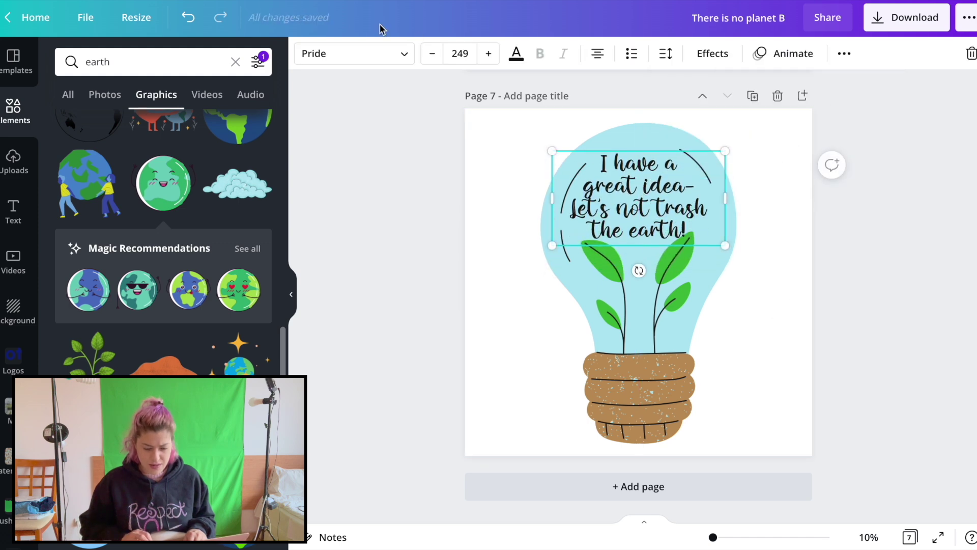
- Change the quote's font to Mixa and remove the word "the" so it ends with "Let's not trash" and "earth!" on separate lines
left_click(327, 55)
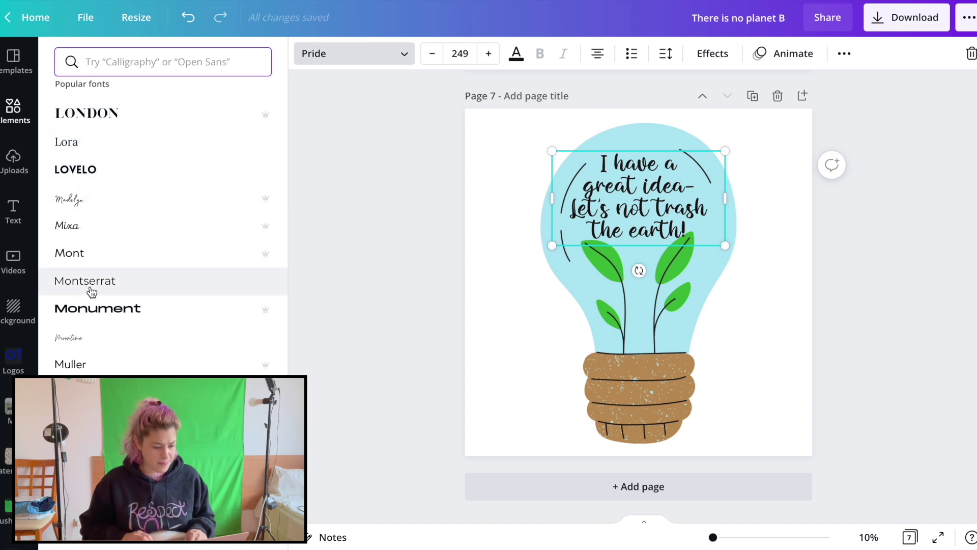
left_click(86, 224)
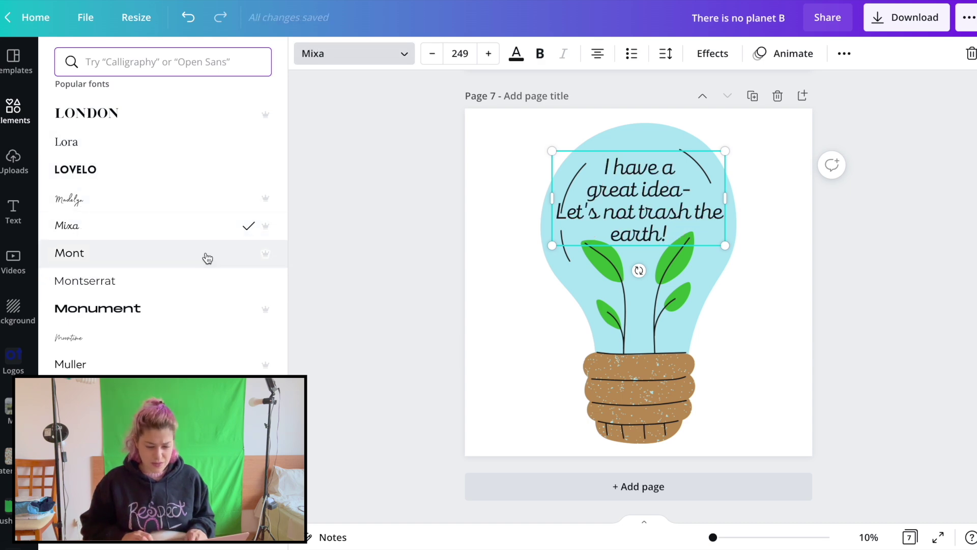
left_click(697, 214)
key("BackSpace")
key("Return")
left_click_drag(589, 237, 613, 235)
key("BackSpace")
key("BackSpace")
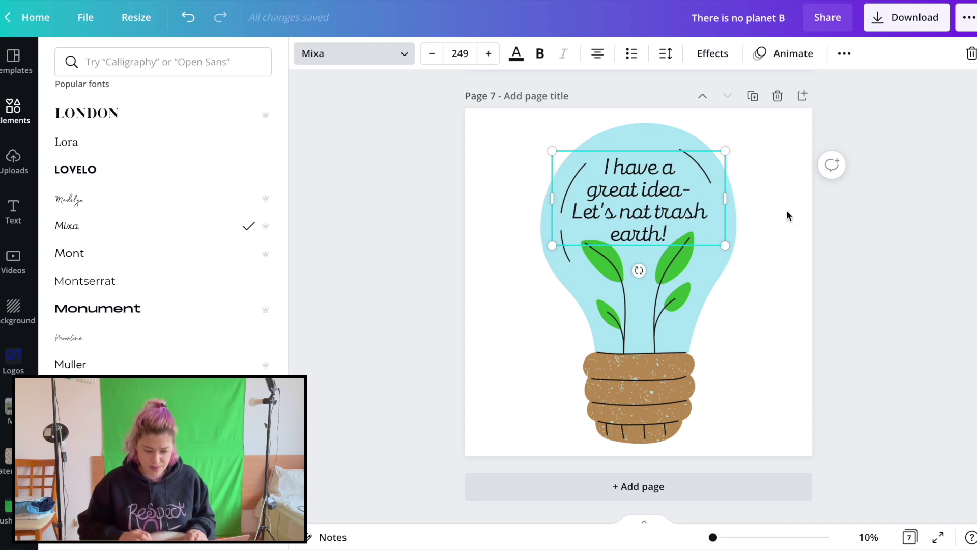
key("Escape")
key("Escape")
- Move the quote slightly upward in the bulb, keeping it horizontally centred on the page
left_click(686, 208)
left_click_drag(686, 209, 674, 205)
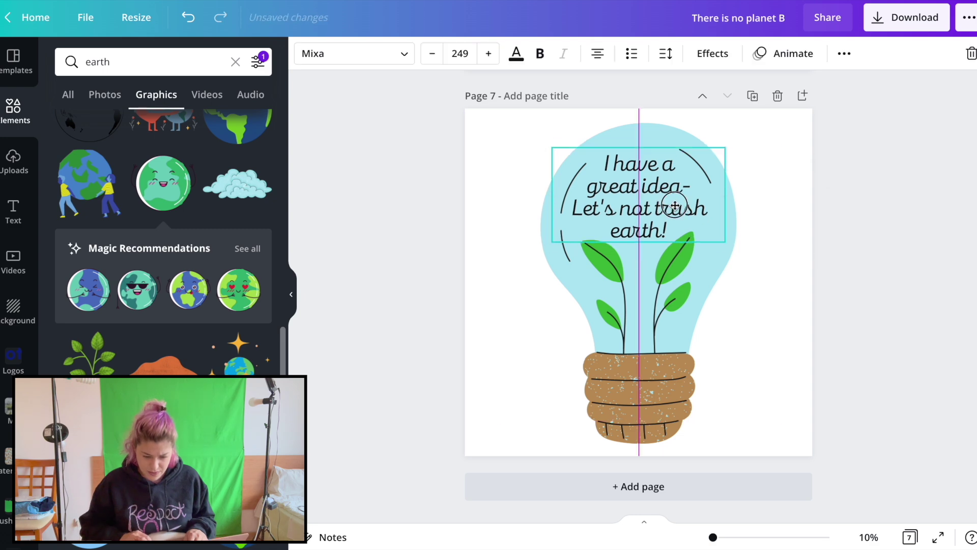
left_click(838, 246)
- Try magenta, black, muted green, blue and orange as the colour of the light bulb's base
left_click(642, 409)
left_click(395, 53)
left_click(150, 205)
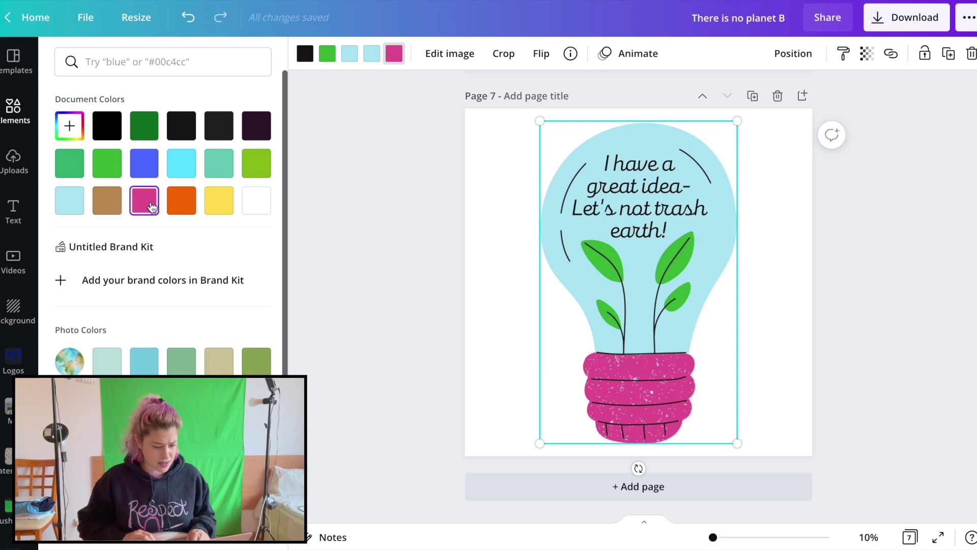
left_click(182, 209)
left_click(181, 131)
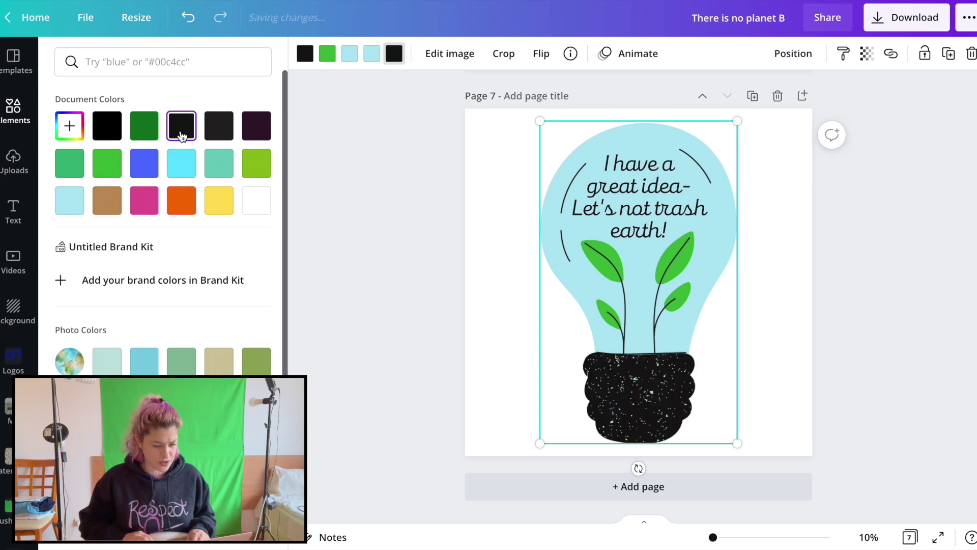
left_click(106, 126)
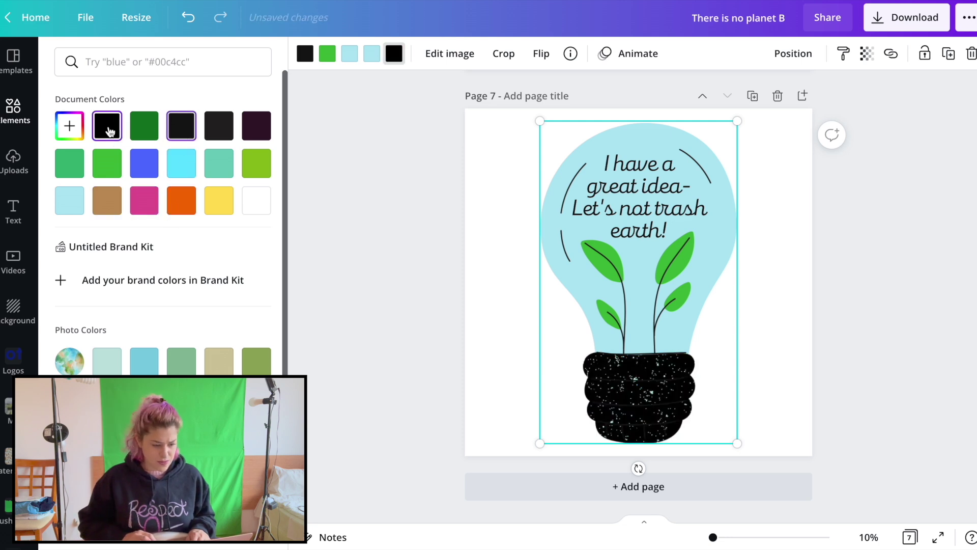
left_click(249, 202)
left_click(181, 362)
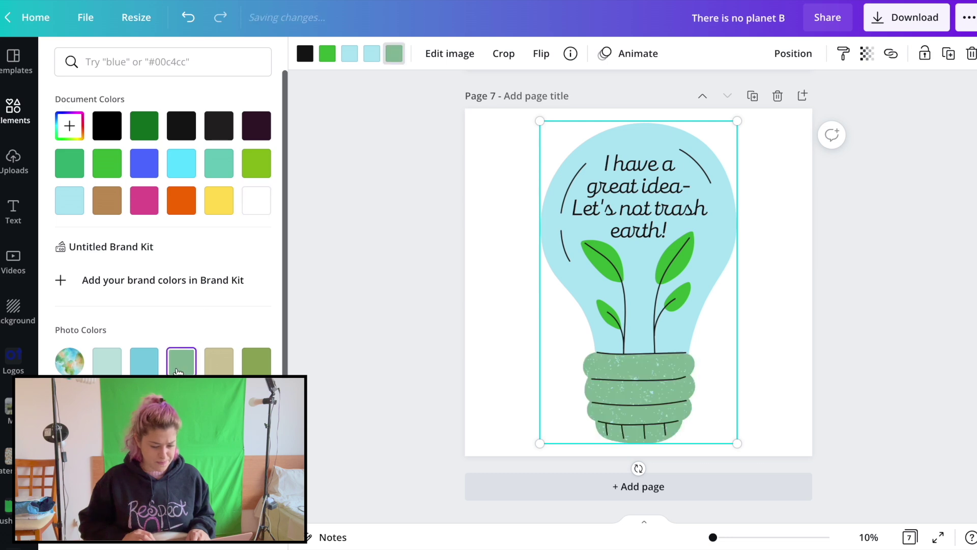
left_click(144, 361)
scroll(162, 229, "down", 2)
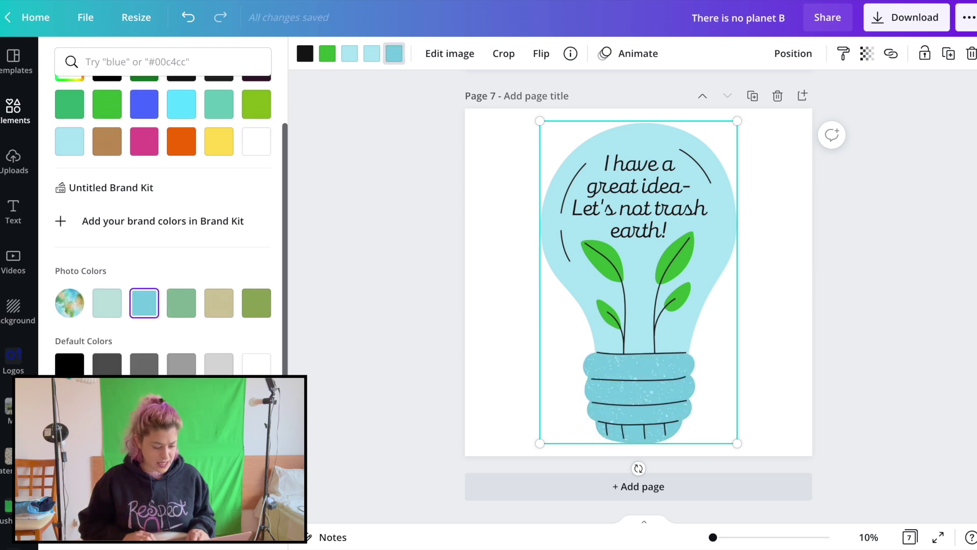
left_click(182, 141)
scroll(163, 229, "up", 2)
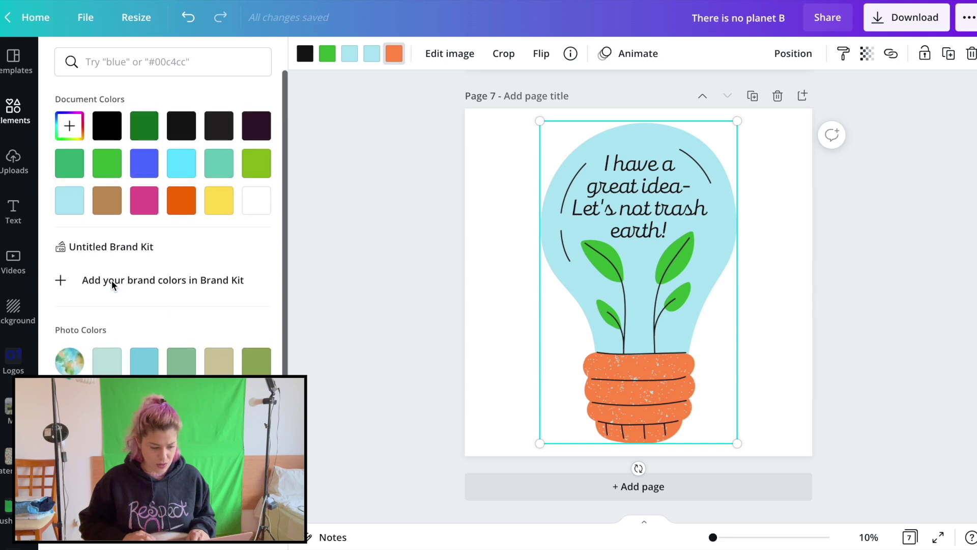
- Recolour the bulb's base with a custom dark brown, starting from the light brown document colour
left_click(106, 200)
left_click(60, 131)
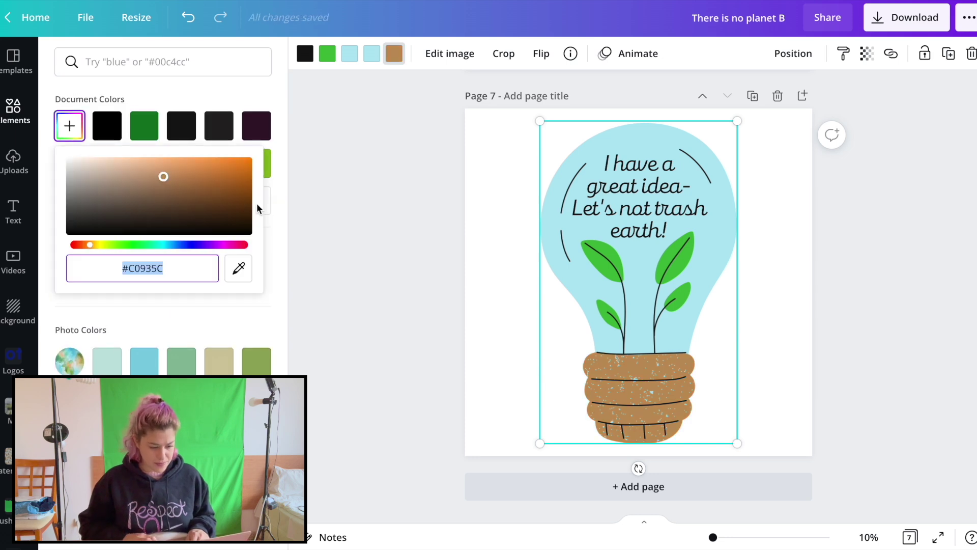
left_click(229, 188)
- Try white and black for the bulb's glass fill, then restore it to light blue and deselect the graphic
left_click(372, 54)
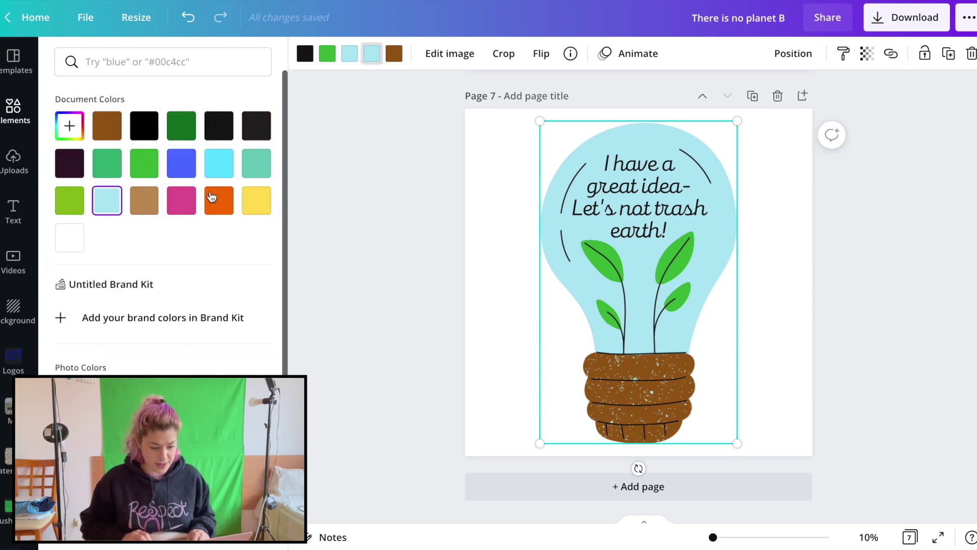
left_click(69, 238)
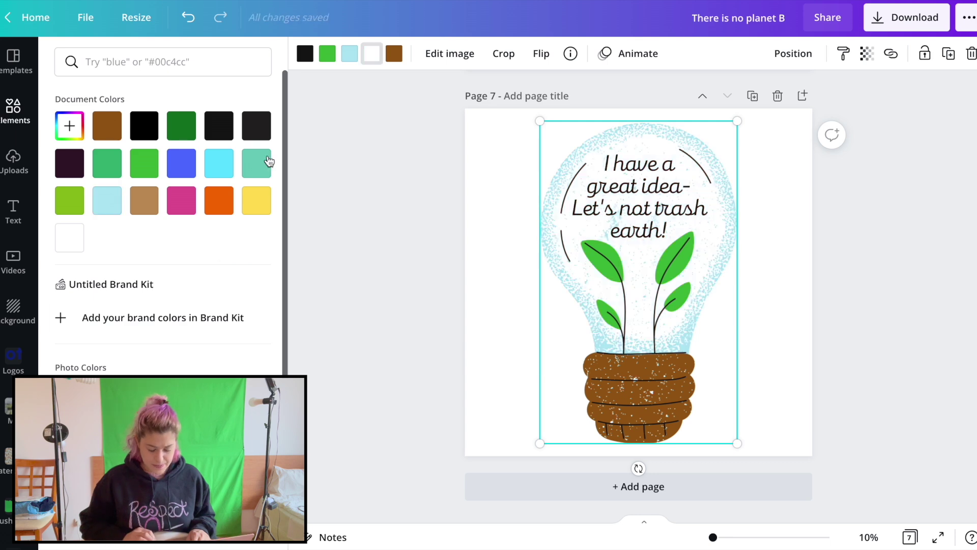
left_click(116, 204)
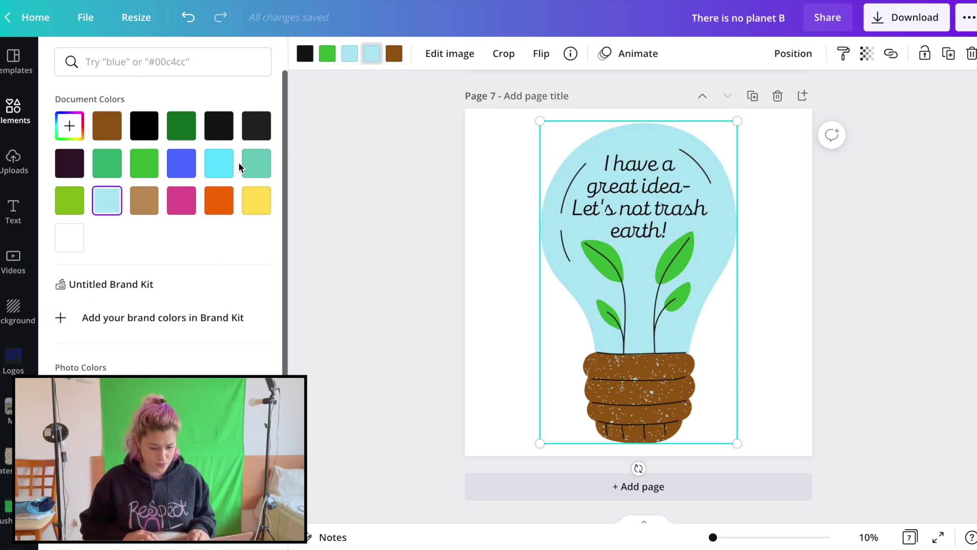
left_click(184, 164)
left_click(144, 126)
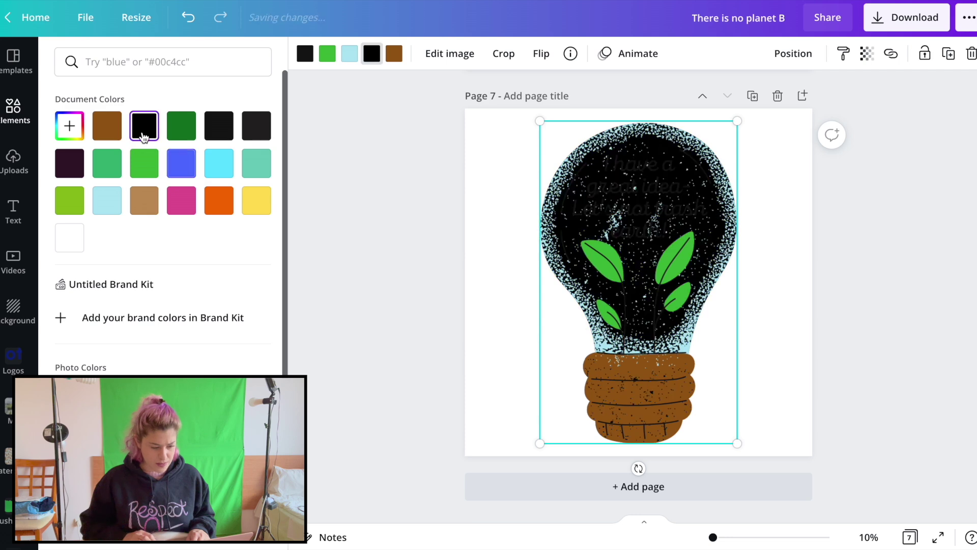
left_click(107, 200)
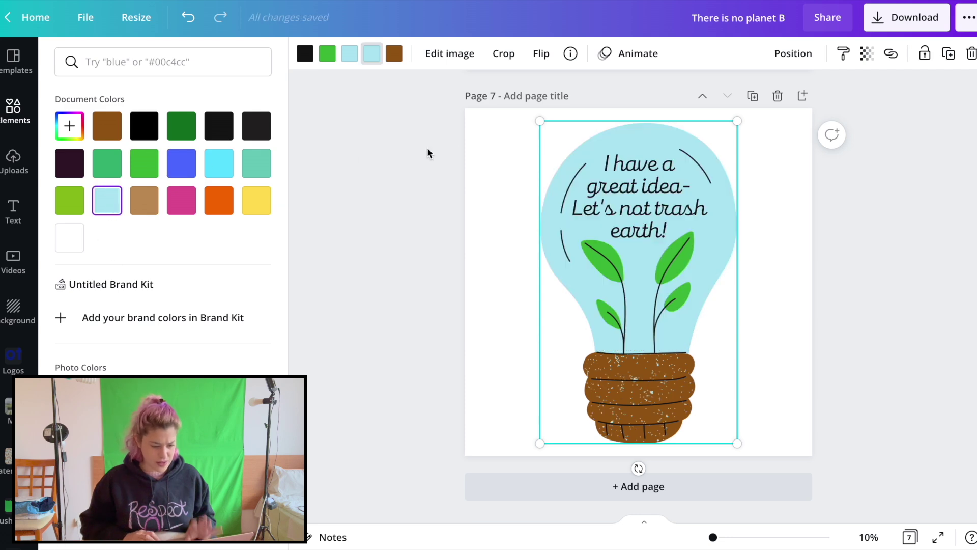
left_click(872, 258)
left_click(888, 185)
- Try teal, muted green and light lime as the colour of the leaves inside the bulb
left_click(685, 261)
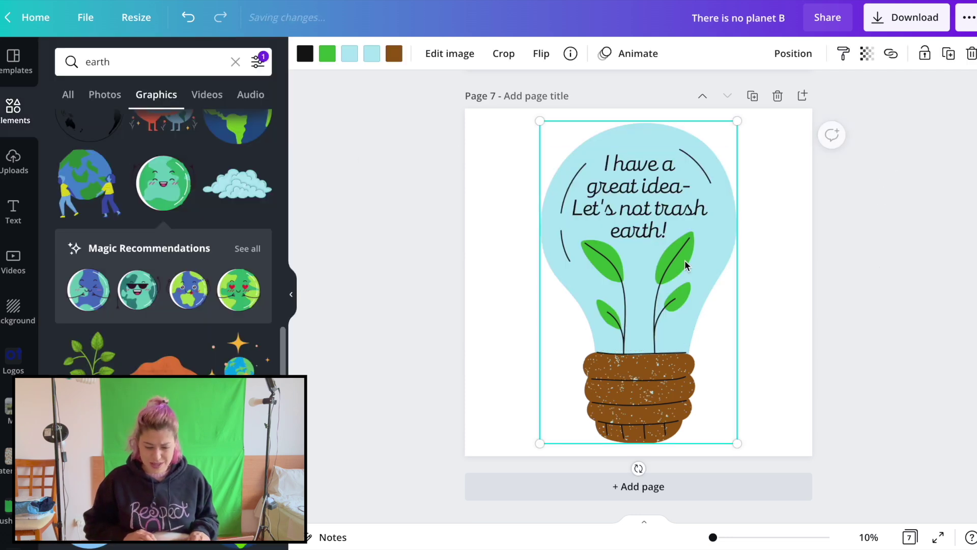
left_click(327, 53)
left_click(225, 164)
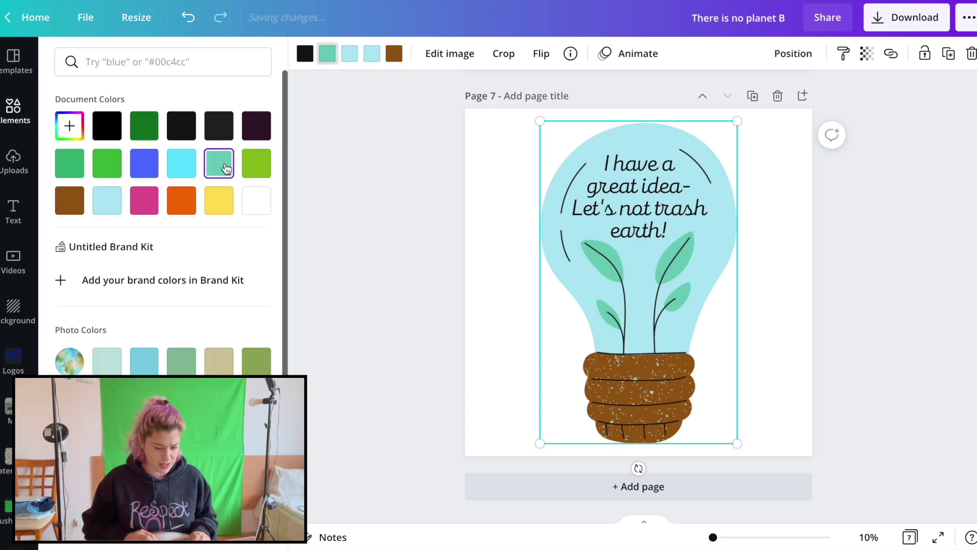
scroll(184, 360, "down", 2)
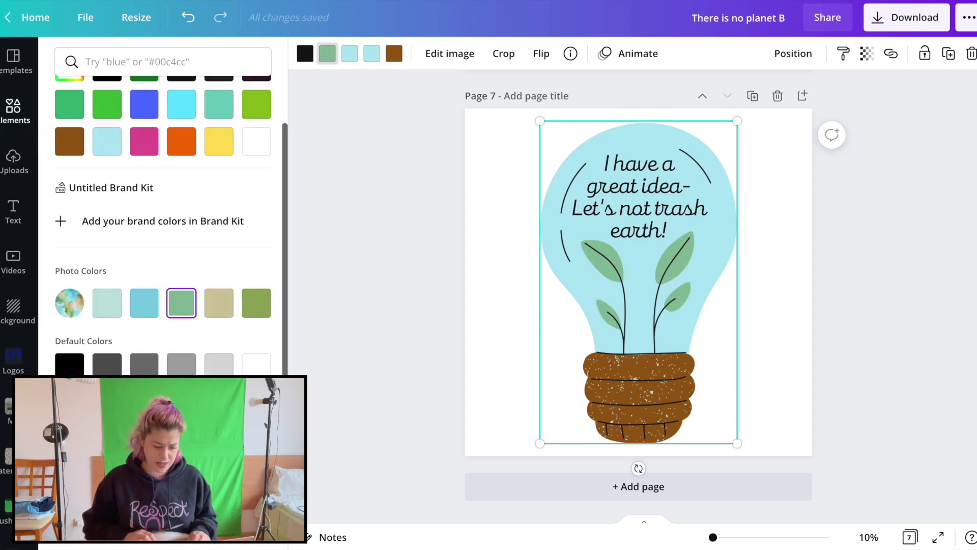
left_click(182, 303)
scroll(119, 270, "up", 2)
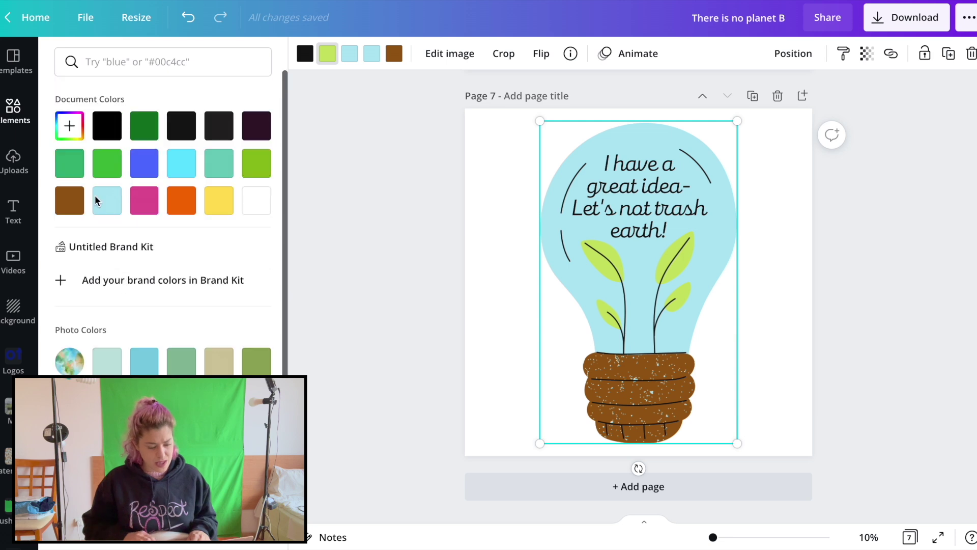
- Set the leaves to the custom pinkish red #F60059 and deselect the bulb graphic
left_click(69, 125)
left_click_drag(168, 166, 281, 157)
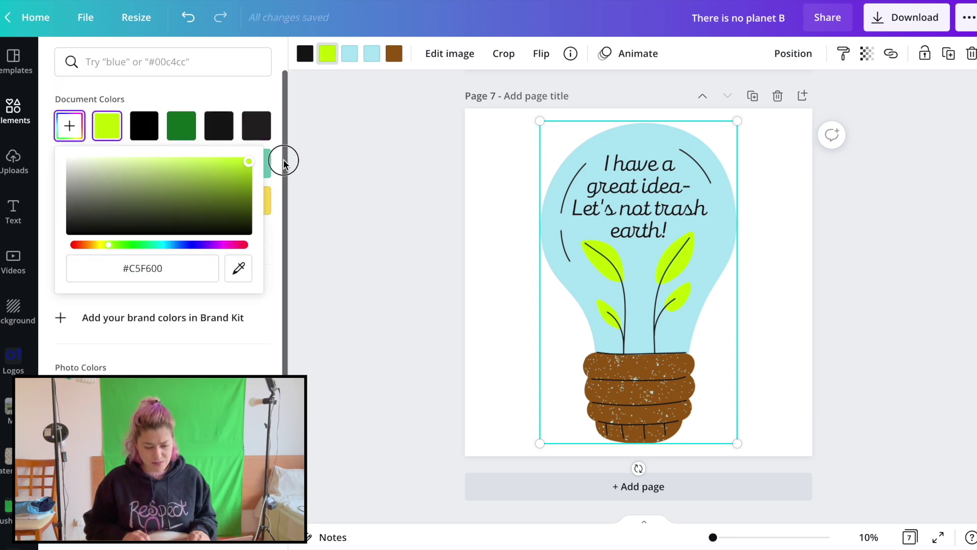
left_click(158, 245)
left_click(214, 245)
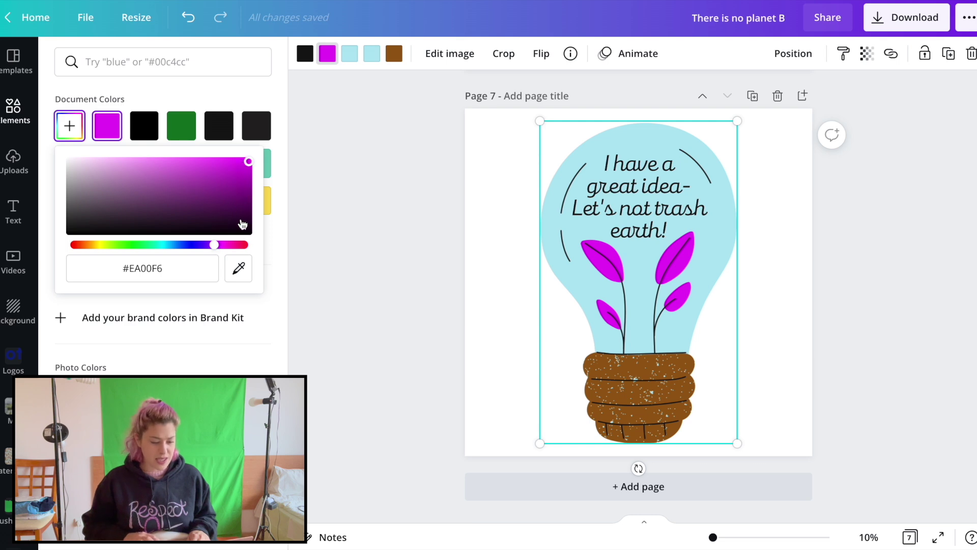
left_click(233, 245)
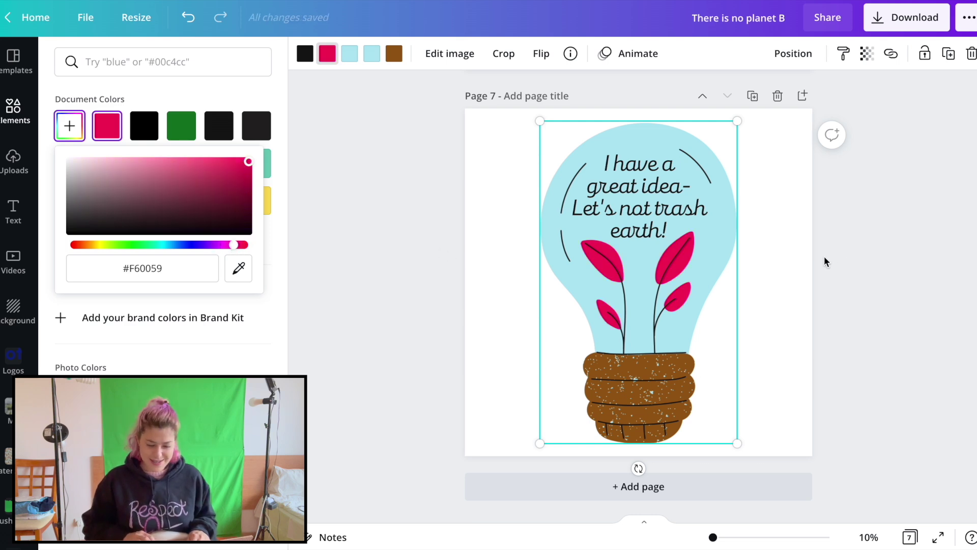
key("Escape")
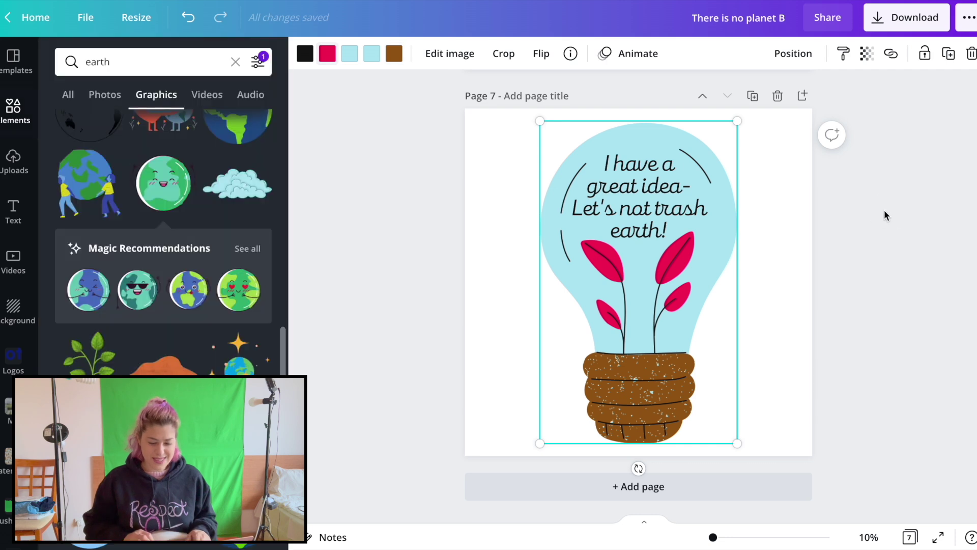
key("Escape")
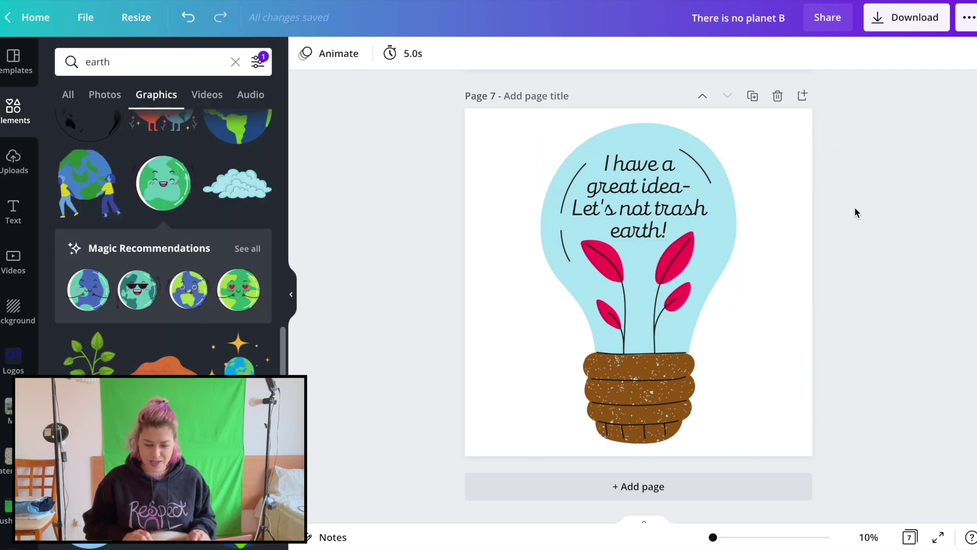
- Review the designs in the document from page 1 through the light bulb design on page 7
scroll(854, 206, "up", 20)
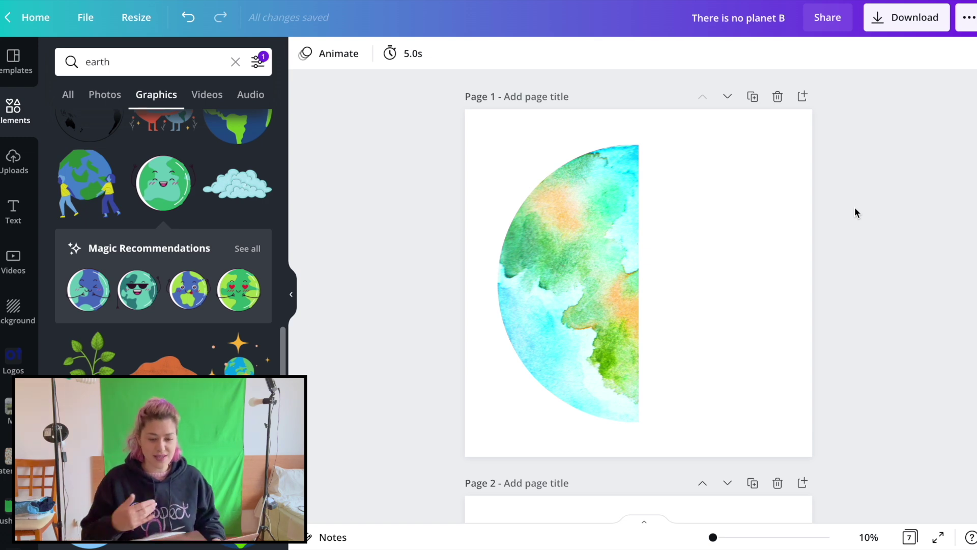
scroll(687, 201, "down", 5)
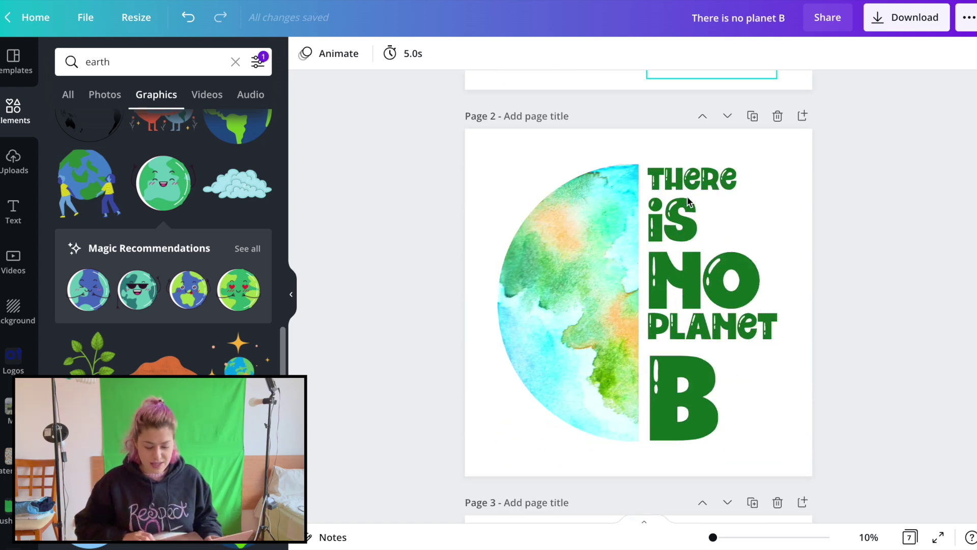
scroll(750, 232, "down", 3)
scroll(697, 214, "up", 4)
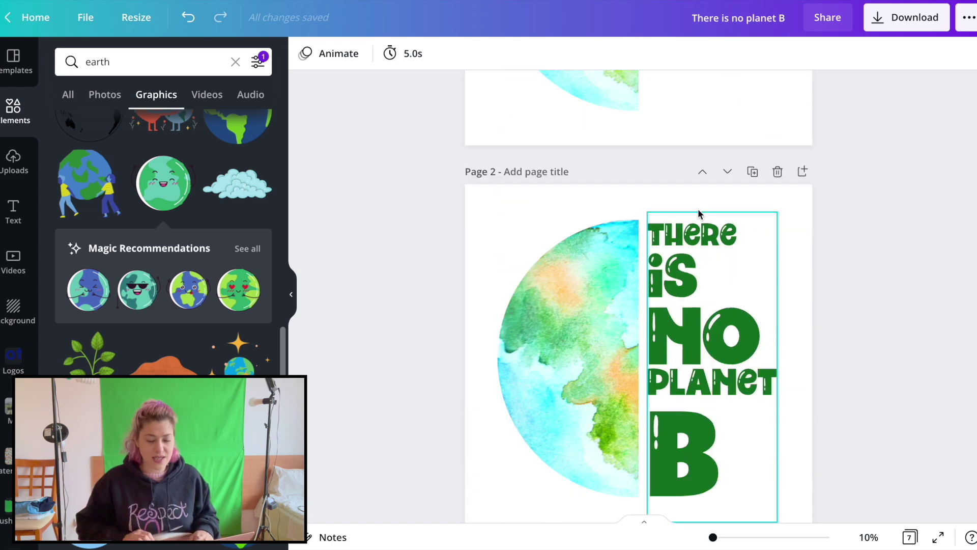
scroll(744, 198, "down", 6)
scroll(747, 186, "down", 8)
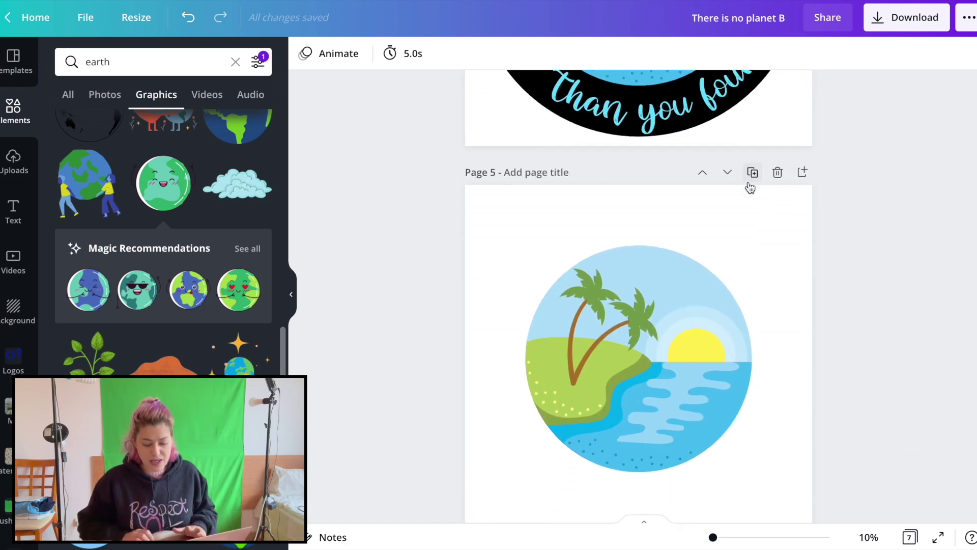
scroll(883, 295, "down", 8)
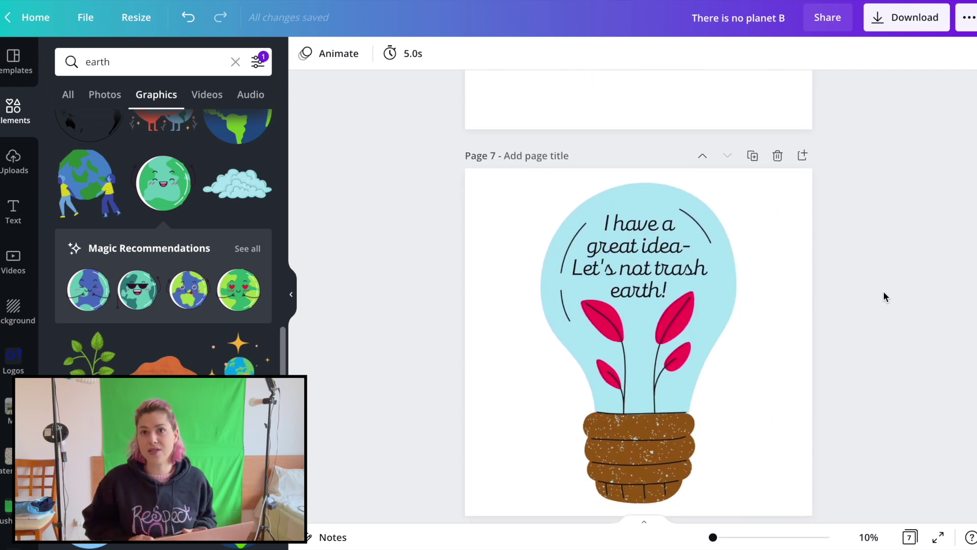
scroll(884, 296, "down", 1)
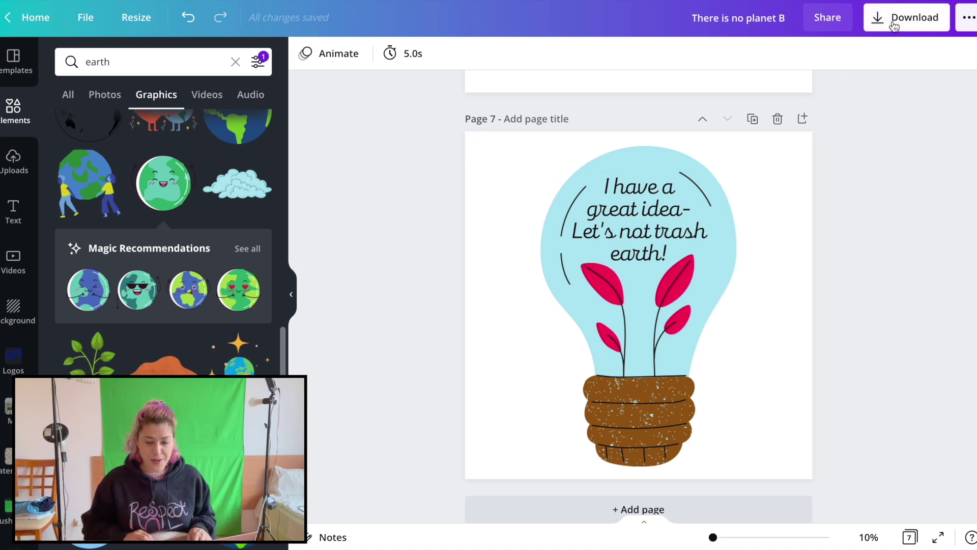
- Review the finished designs on pages 1 through 7 of the document
scroll(753, 300, "up", 2)
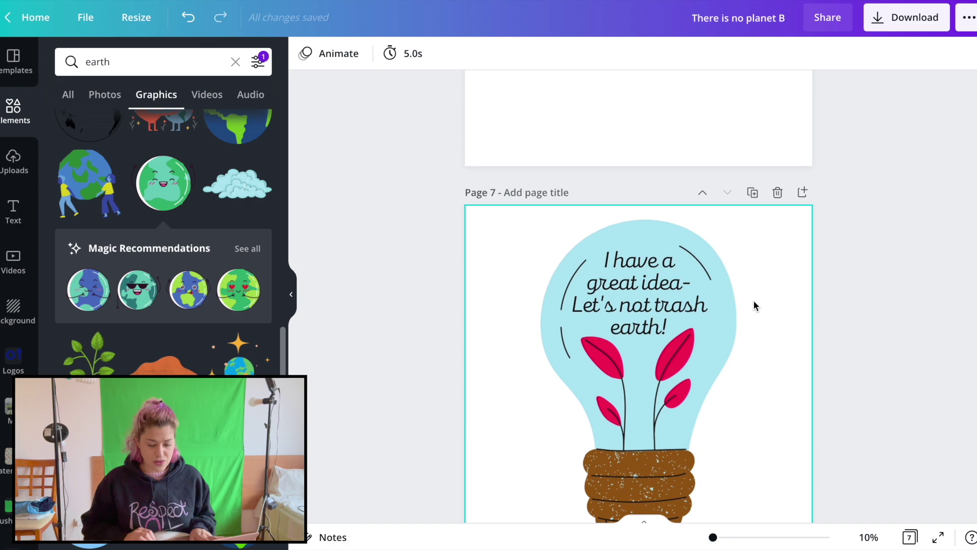
scroll(753, 300, "up", 20)
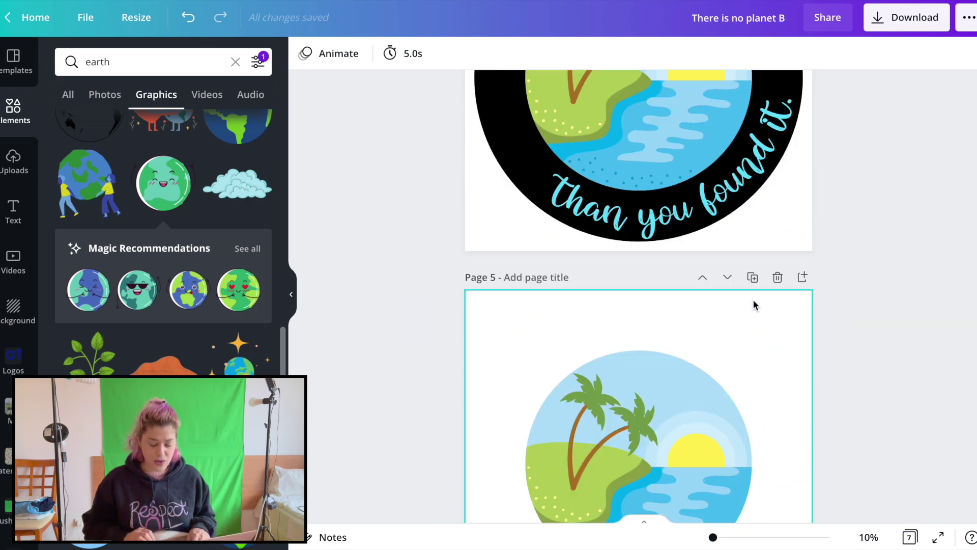
scroll(753, 300, "up", 8)
scroll(733, 234, "down", 5)
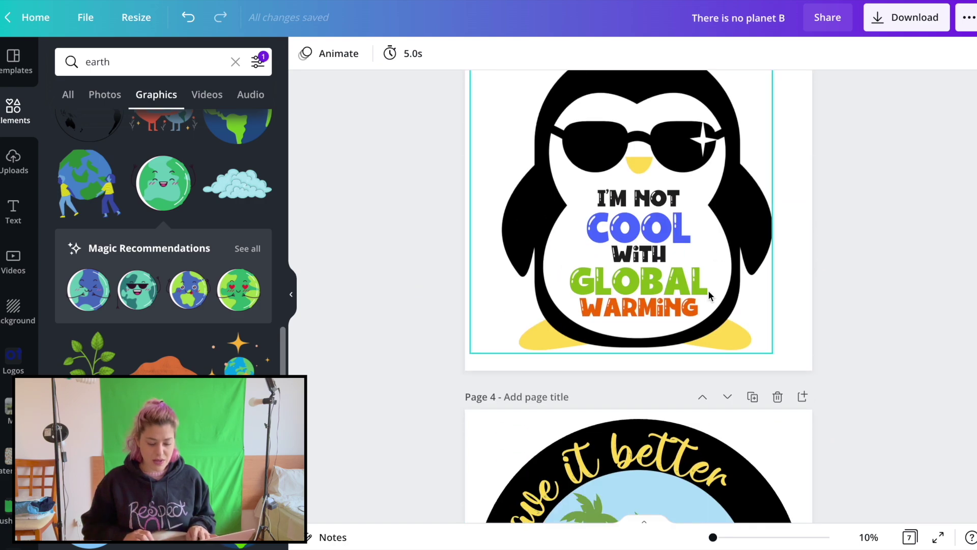
scroll(711, 279, "up", 3)
scroll(770, 377, "up", 12)
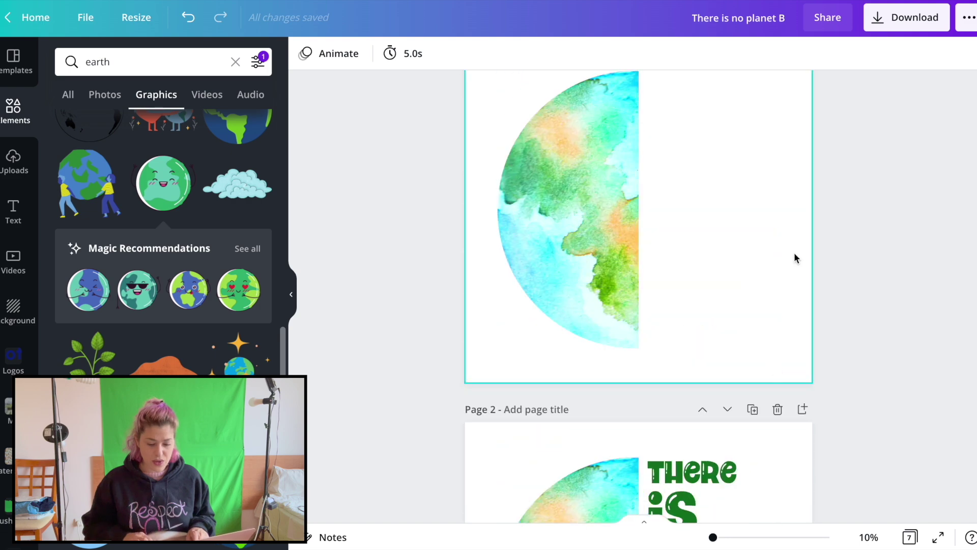
scroll(794, 258, "down", 6)
scroll(796, 257, "down", 20)
scroll(814, 295, "up", 8)
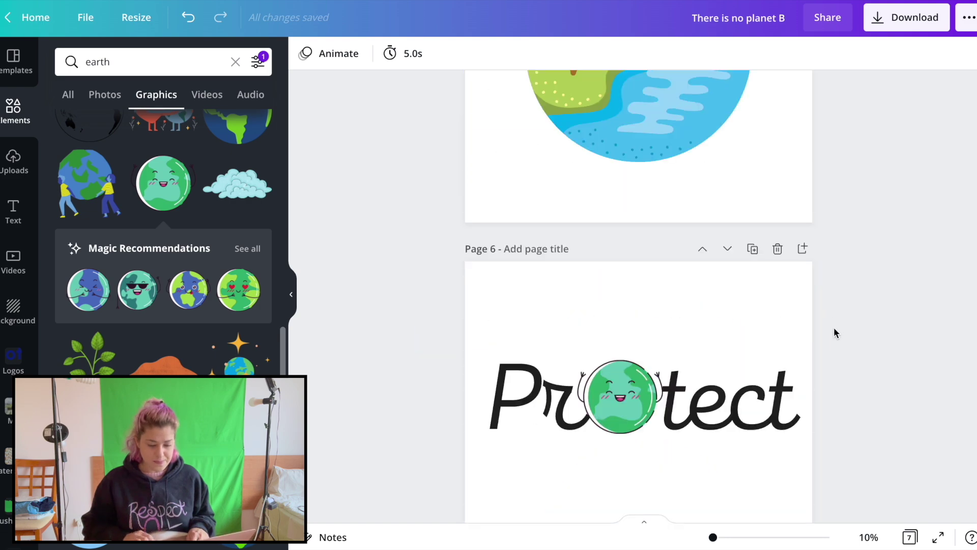
scroll(836, 335, "down", 3)
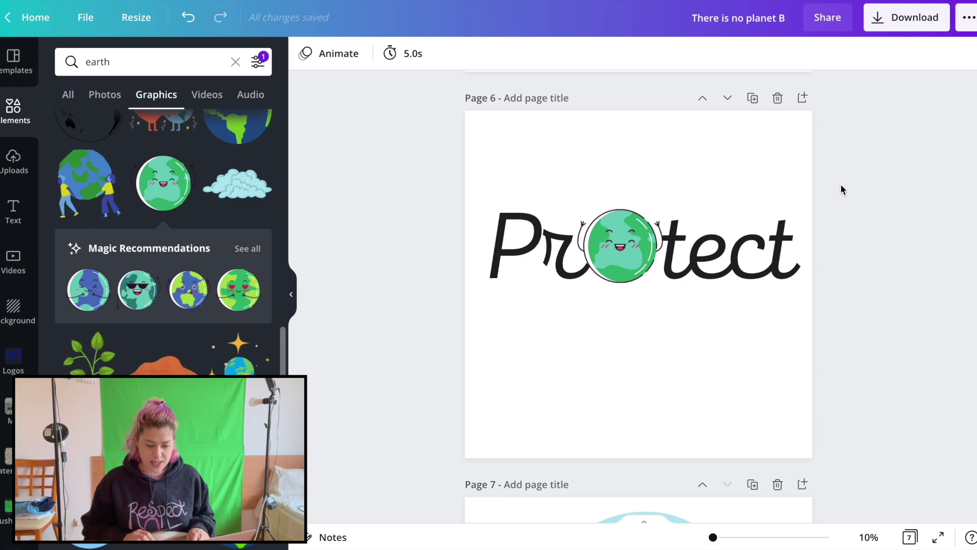
scroll(841, 184, "up", 8)
scroll(657, 253, "up", 8)
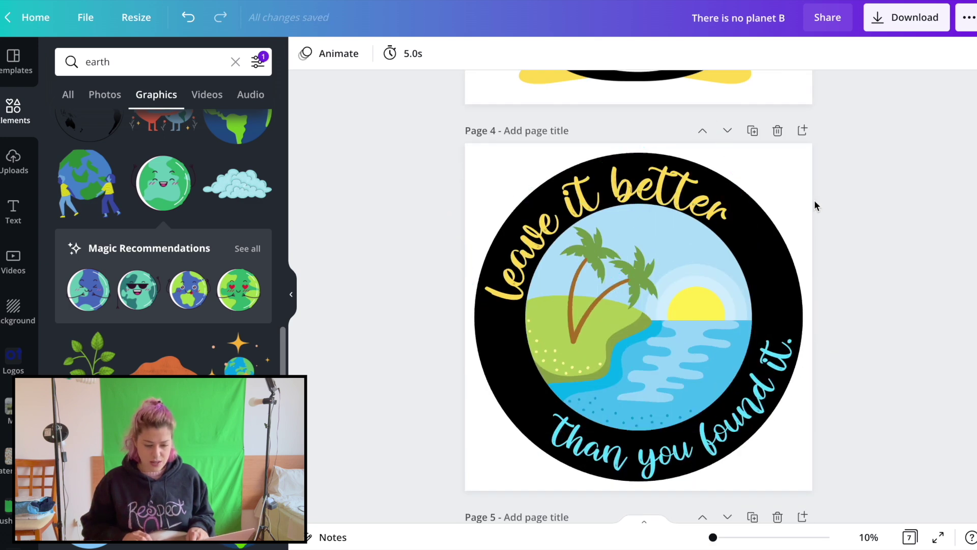
scroll(815, 203, "down", 20)
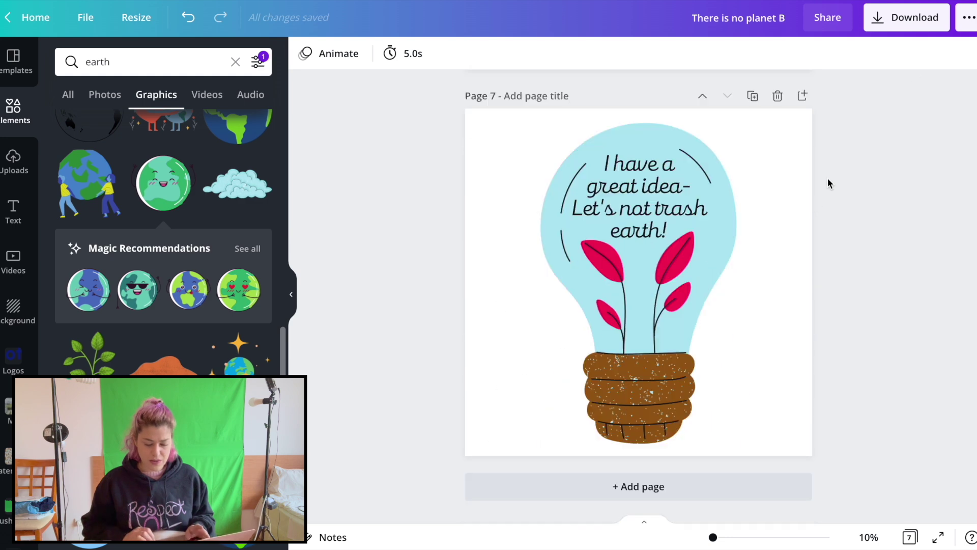
- Download all 7 pages as PNG files with a transparent background, and check the images in the downloaded "There is no planet B" folder
left_click(905, 20)
left_click(795, 194)
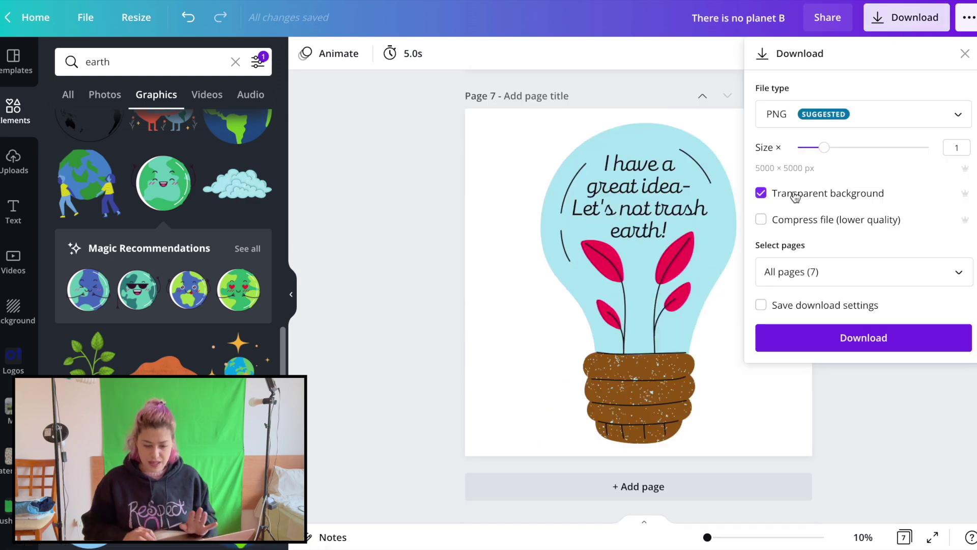
left_click(805, 349)
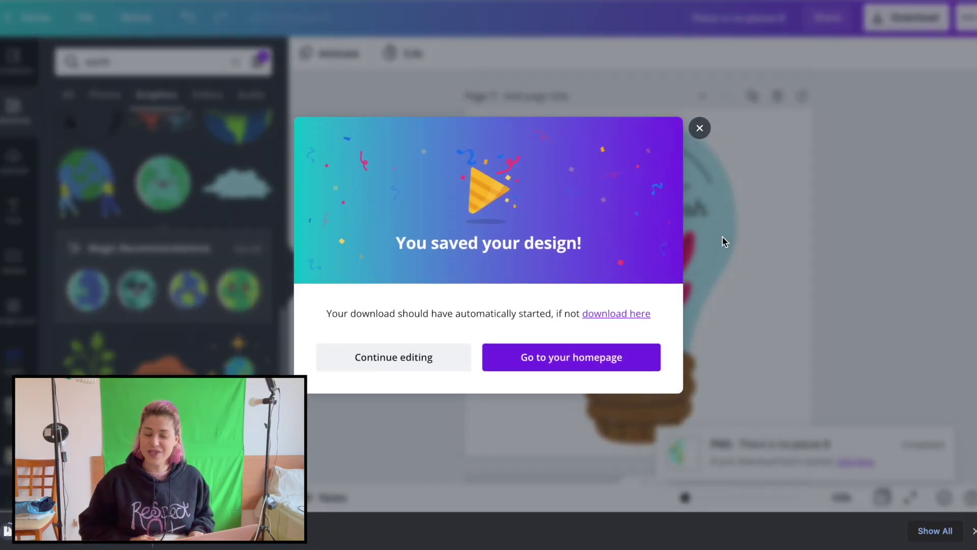
left_click(699, 128)
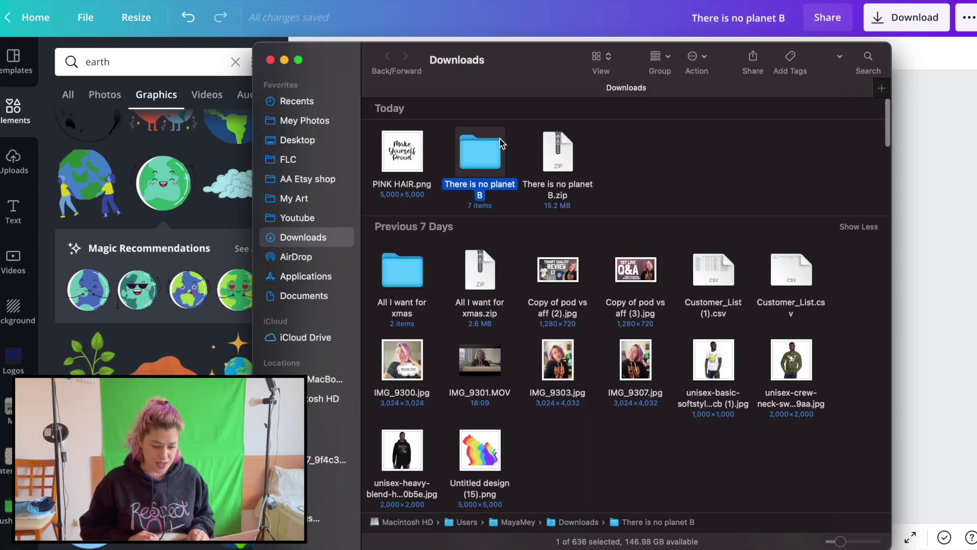
double_click(482, 150)
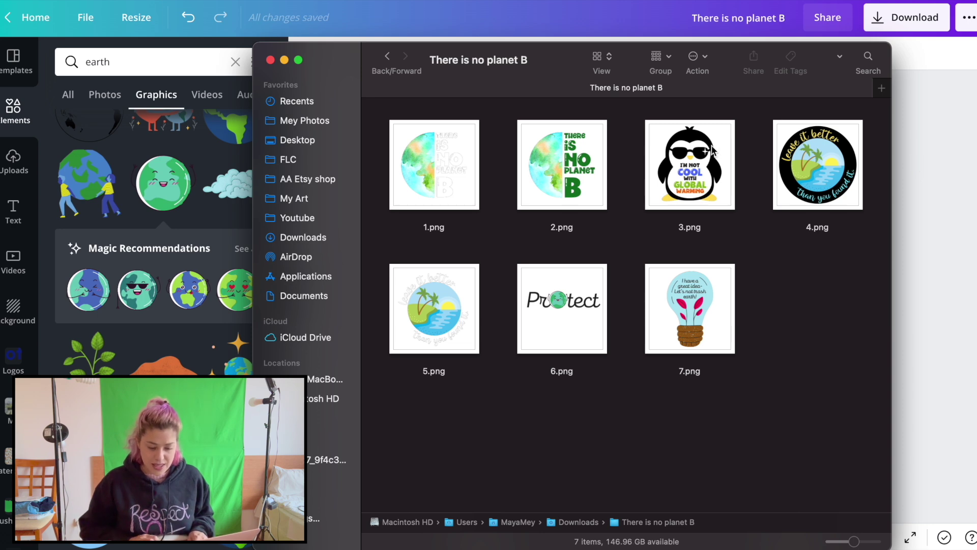
left_click(894, 257)
- Duplicate the light bulb design from page 7 and group the bulb with its quote on the copy
left_click(753, 97)
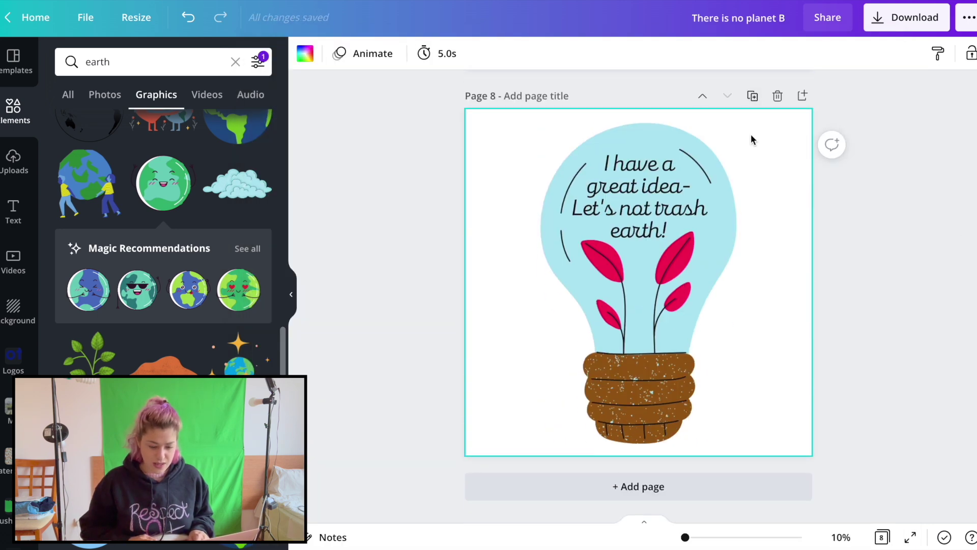
left_click(571, 147)
left_click(843, 53)
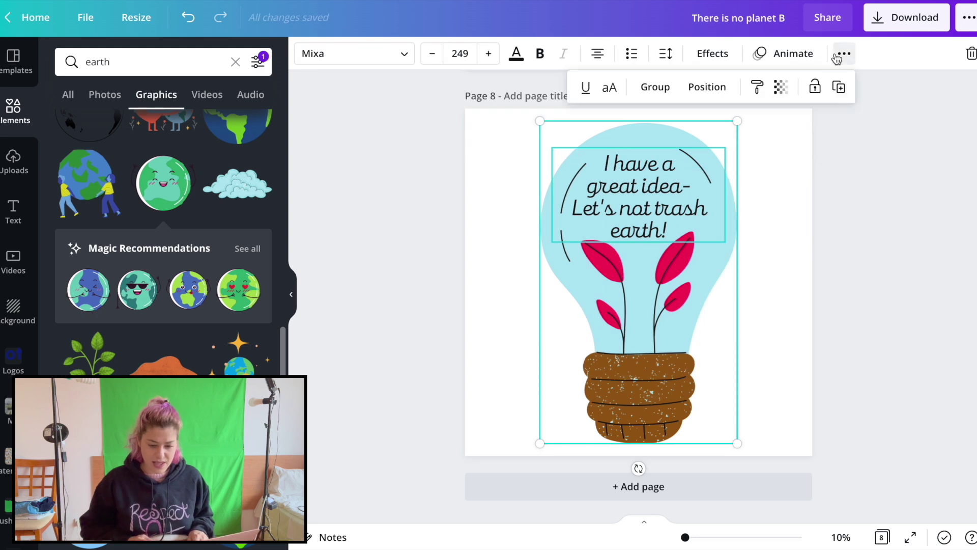
left_click(661, 87)
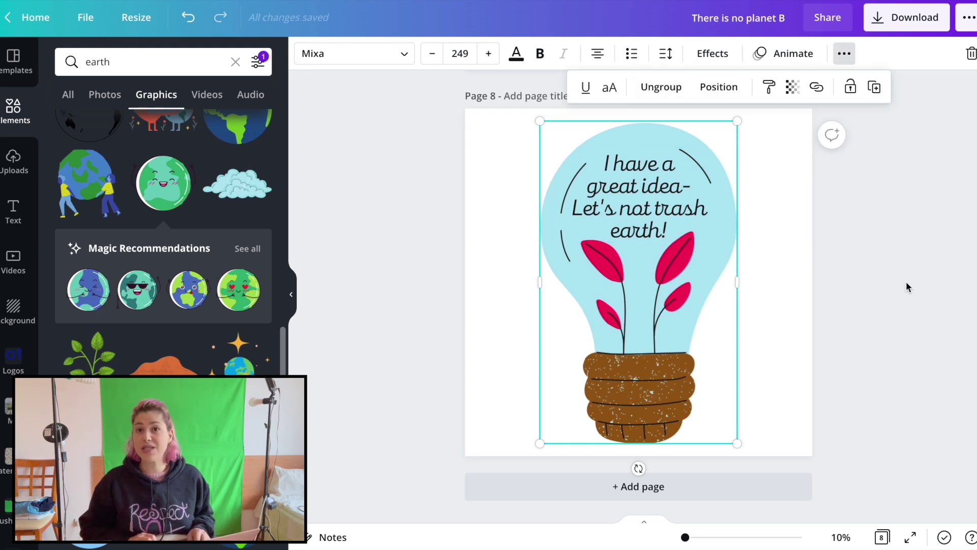
- Shrink the light bulb group on page 8 and place two matching copies at opposite sides, vertically centred on the page
left_click(645, 261)
left_click_drag(738, 443, 628, 261)
left_click_drag(582, 161, 522, 248)
left_click_drag(566, 350, 552, 332)
left_click_drag(527, 273, 751, 278)
left_click(741, 286)
left_click(530, 274, "shift")
left_click_drag(636, 285, 638, 285)
left_click_drag(774, 249, 767, 247)
left_click(843, 246)
- Copy the penguin design from page 3 onto a new page 9 and group the penguin with its text
scroll(844, 246, "up", 20)
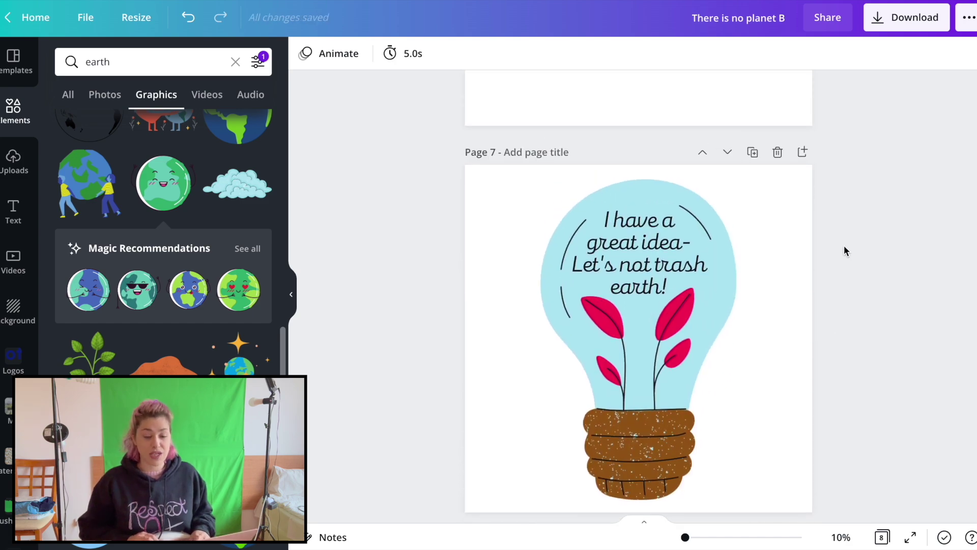
scroll(844, 246, "up", 15)
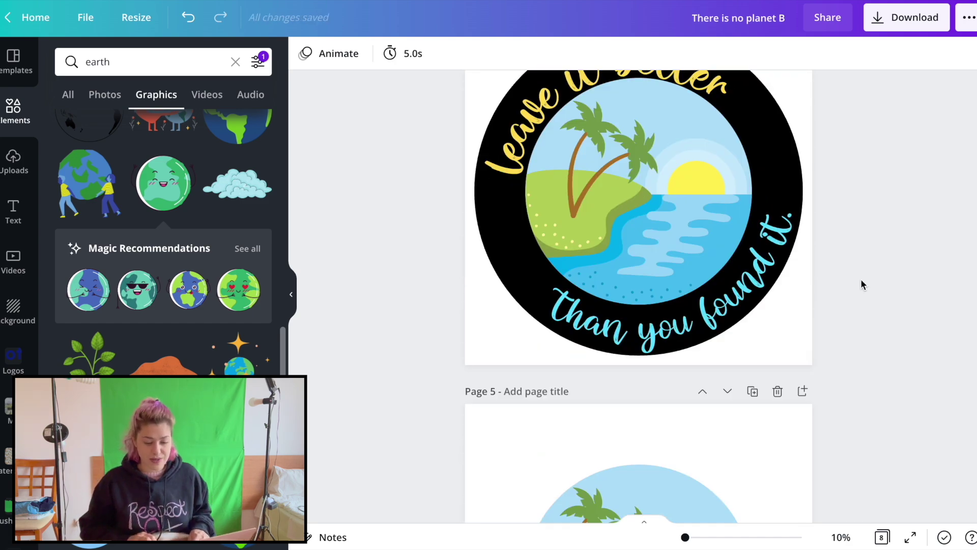
scroll(839, 279, "down", 5)
scroll(863, 337, "up", 2)
left_click_drag(842, 399, 484, 165)
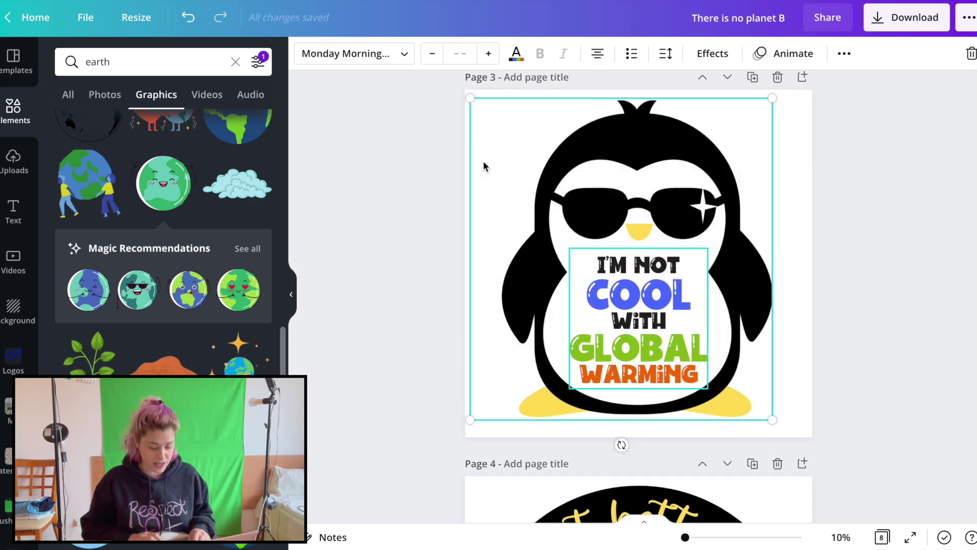
scroll(484, 165, "down", 20)
left_click(555, 491)
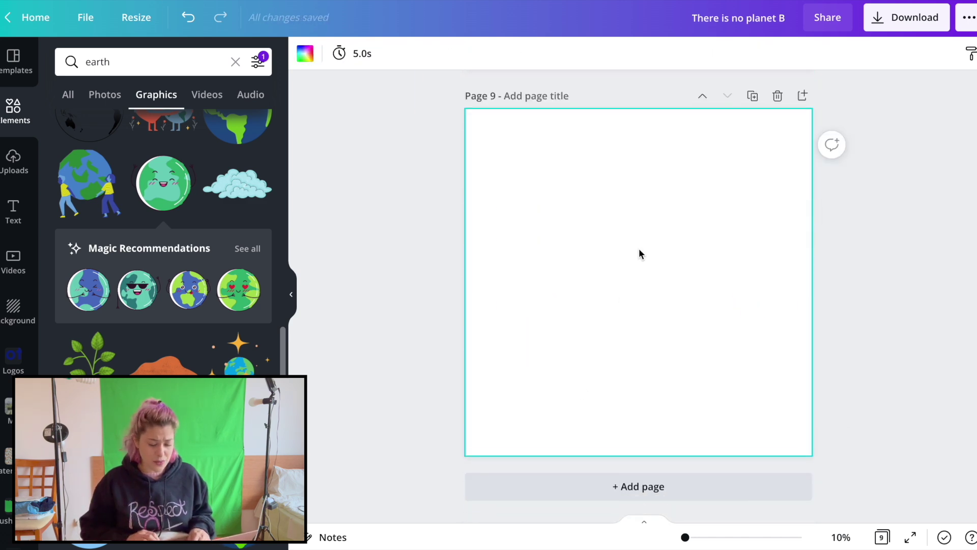
key("ctrl+v")
left_click(844, 53)
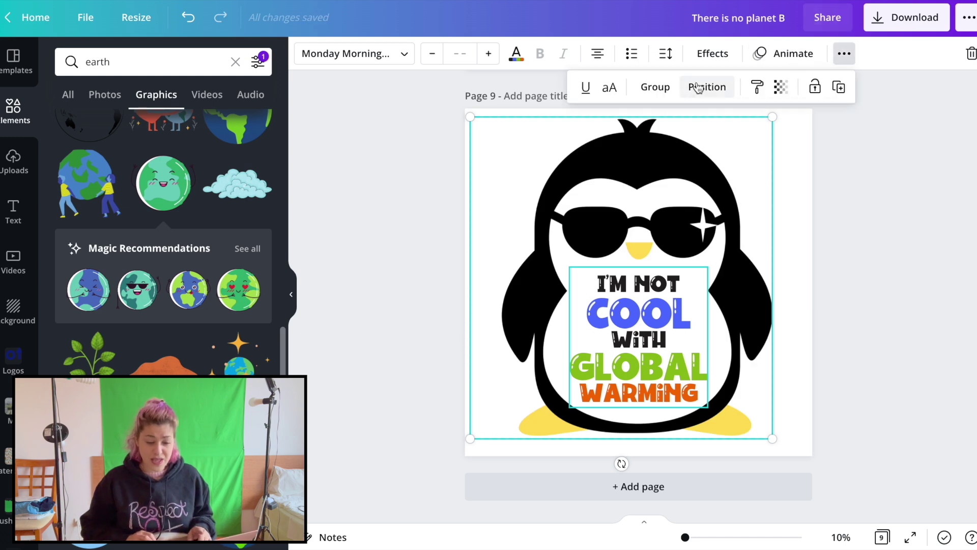
left_click(659, 87)
- Shrink the penguin group on page 9 and place a duplicate level with it at the opposite side of the page
left_click_drag(770, 437, 567, 275)
left_click_drag(535, 197, 729, 290)
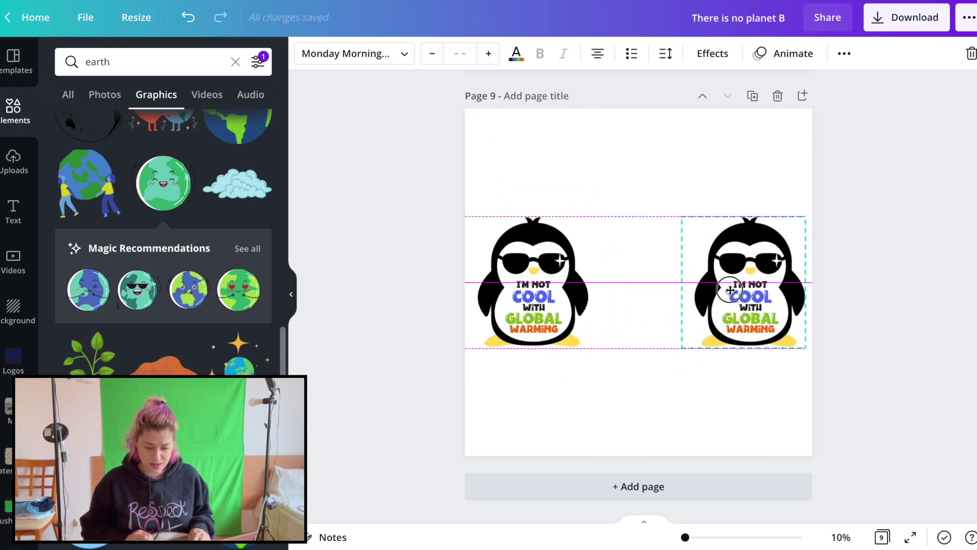
left_click(549, 280, "shift")
left_click_drag(549, 280, 500, 295)
left_click(868, 193)
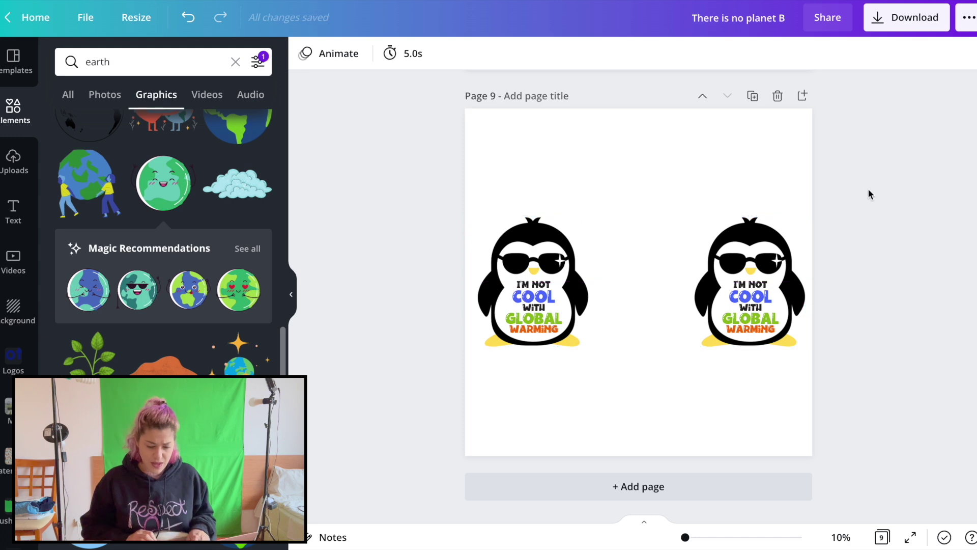
- Move the right light bulb on page 8 slightly inward and centre the pair of bulbs on the page
scroll(868, 189, "up", 20)
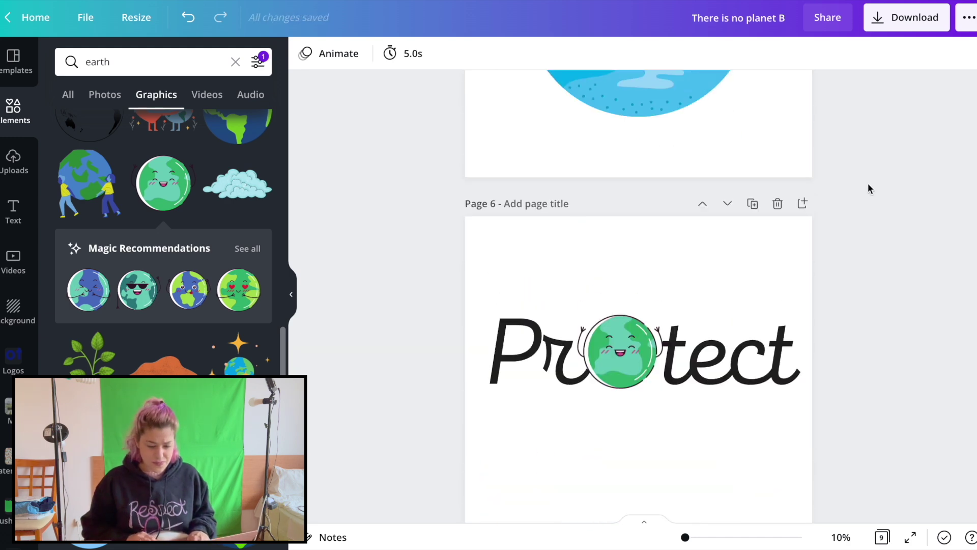
scroll(868, 187, "down", 15)
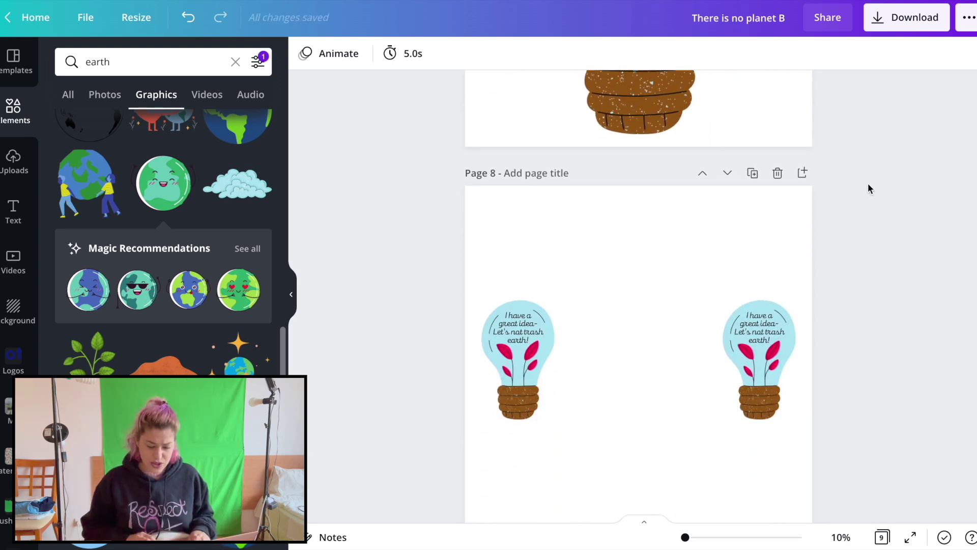
scroll(869, 188, "up", 10)
scroll(868, 188, "down", 11)
left_click(852, 374)
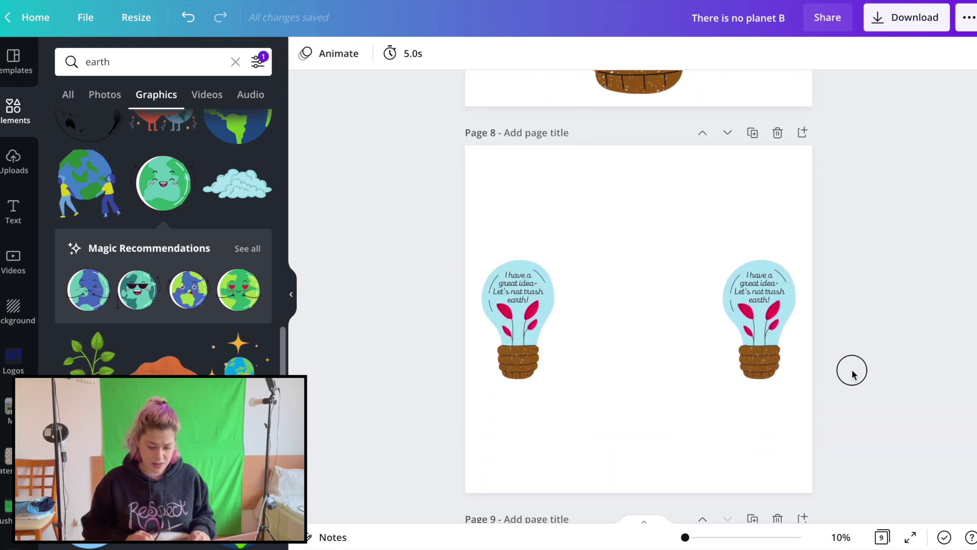
left_click_drag(780, 325, 772, 325)
left_click(540, 303, "shift")
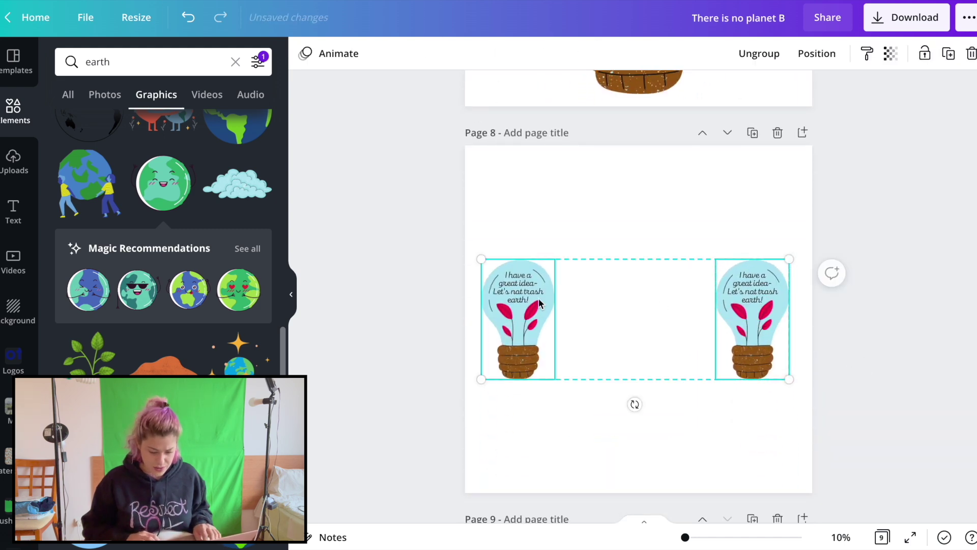
left_click_drag(543, 300, 544, 301)
- Review the earlier designs between the Protect design on page 6 and the planet design on page 2
scroll(902, 264, "up", 10)
scroll(854, 227, "up", 13)
scroll(853, 227, "down", 8)
scroll(854, 227, "down", 6)
scroll(626, 201, "up", 3)
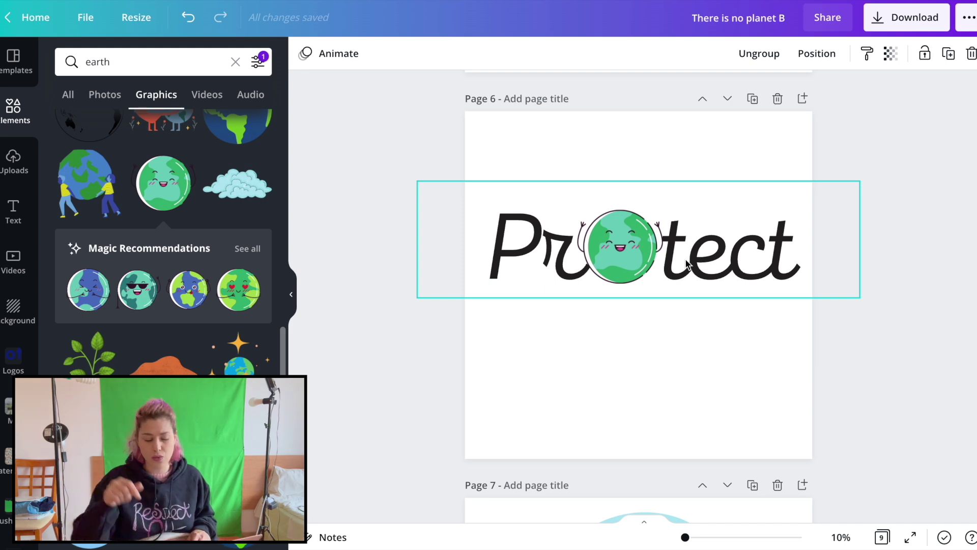
scroll(685, 259, "up", 10)
scroll(782, 350, "up", 10)
scroll(669, 283, "up", 4)
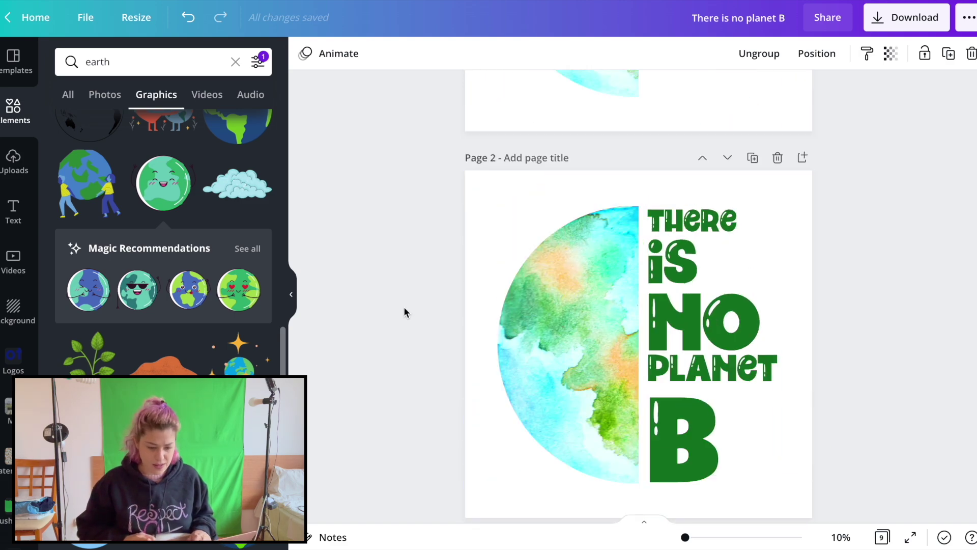
- Set up a new download in PNG format with a transparent background
left_click(871, 28)
left_click(864, 114)
left_click(783, 120)
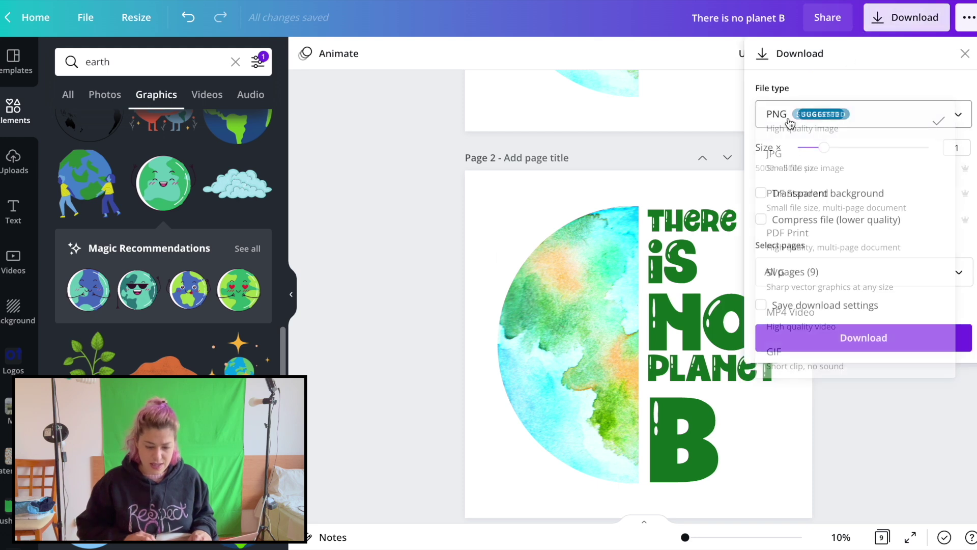
left_click(789, 193)
- Limit the download to pages 8 and 9 and download them
left_click(807, 271)
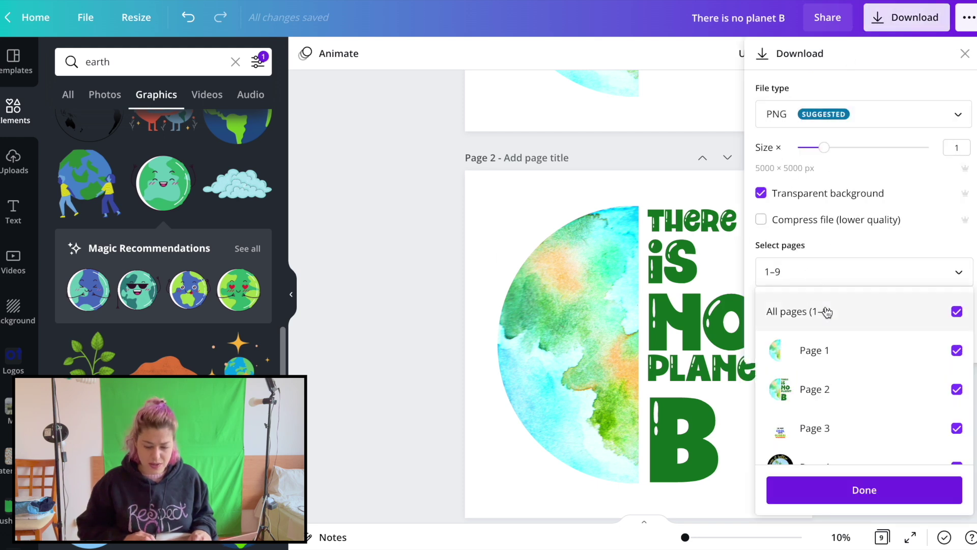
left_click(824, 312)
scroll(827, 310, "down", 3)
scroll(826, 356, "down", 3)
left_click(809, 401)
left_click(811, 438)
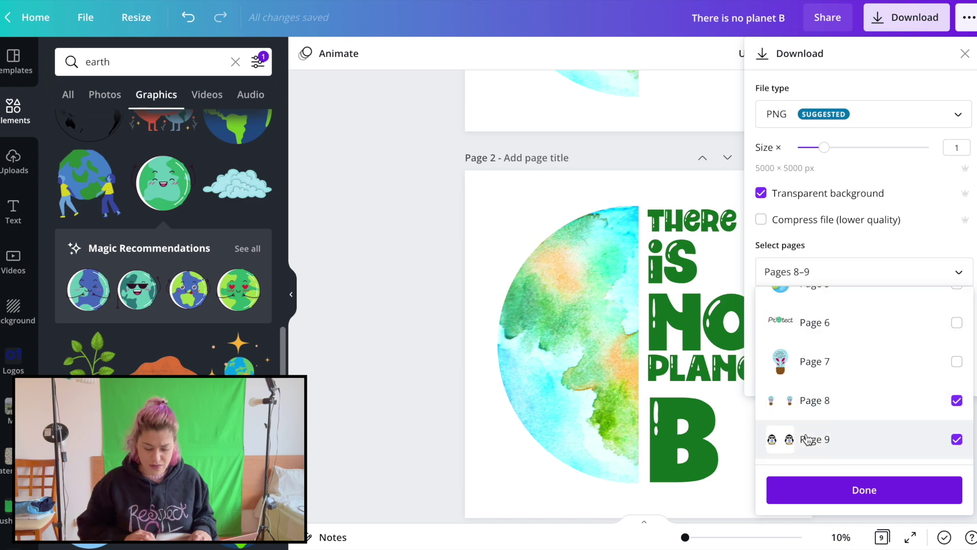
left_click(825, 490)
left_click(826, 337)
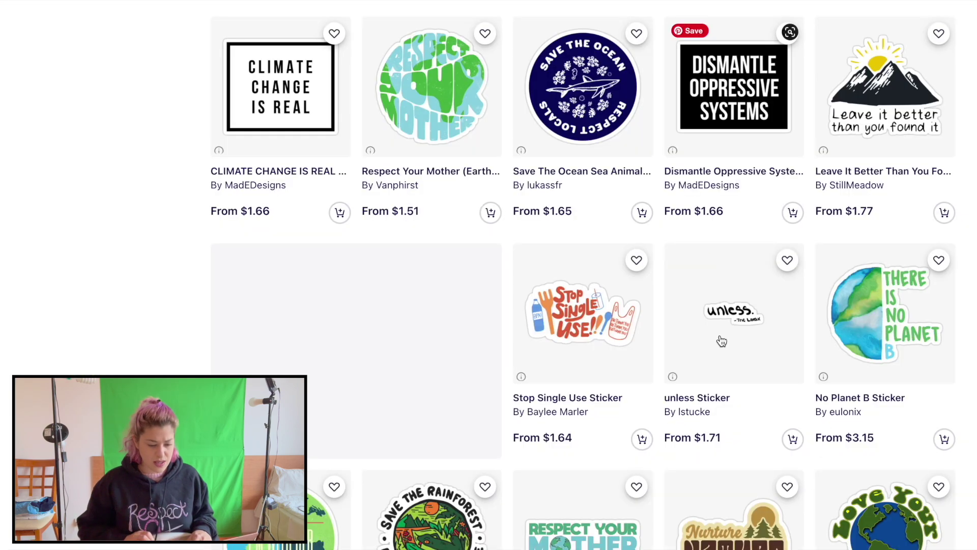
- From the Redbubble environmental stickers results, open the account options and start adding a new work
scroll(722, 340, "up", 10)
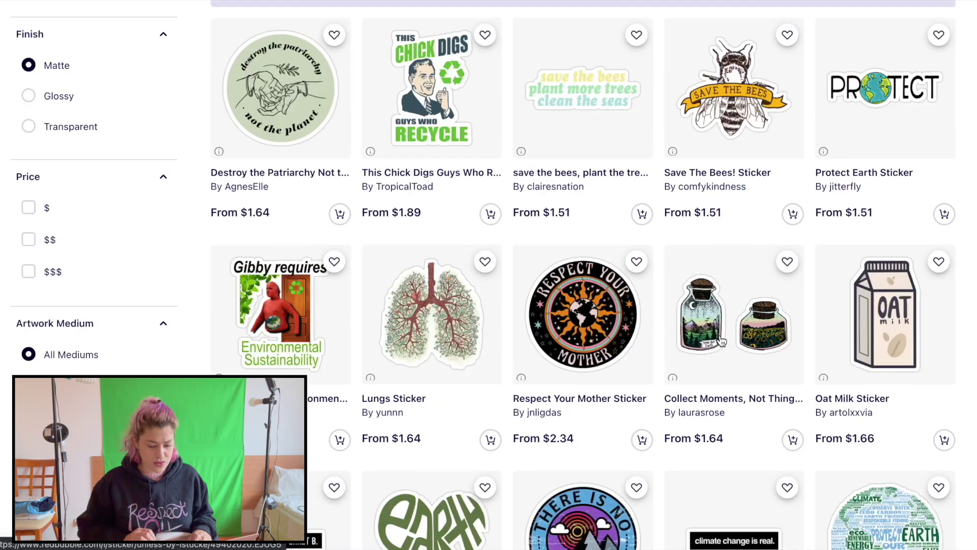
left_click(841, 71)
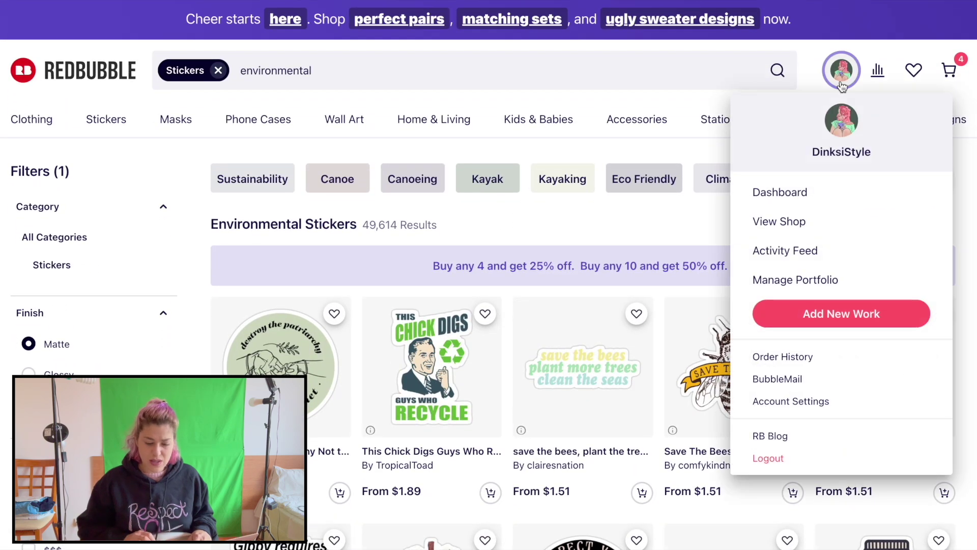
left_click(838, 316)
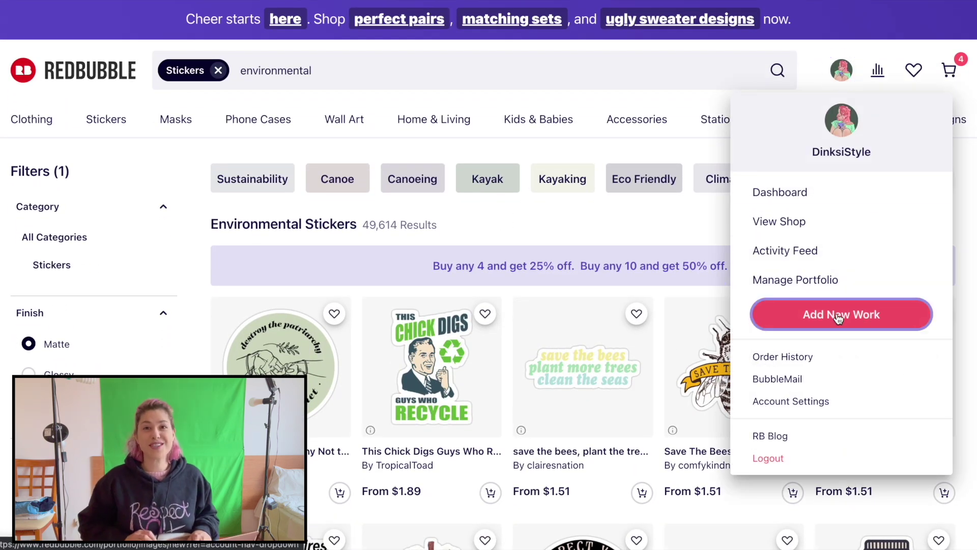
- Switch to Finder and open the There is no planet B folder inside Downloads
left_click(266, 511)
left_click(537, 136)
double_click(538, 135)
left_click_drag(719, 252, 386, 100)
left_click_drag(422, 140, 458, 130)
double_click(458, 131)
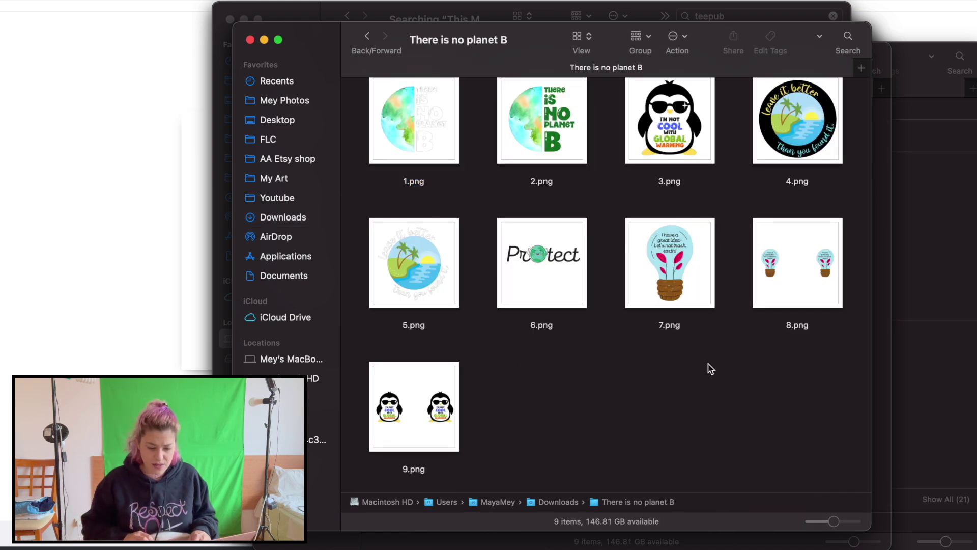
- Duplicate the light bulb image 7.png within the There is no planet B folder
left_click(679, 270)
scroll(677, 270, "up", 2)
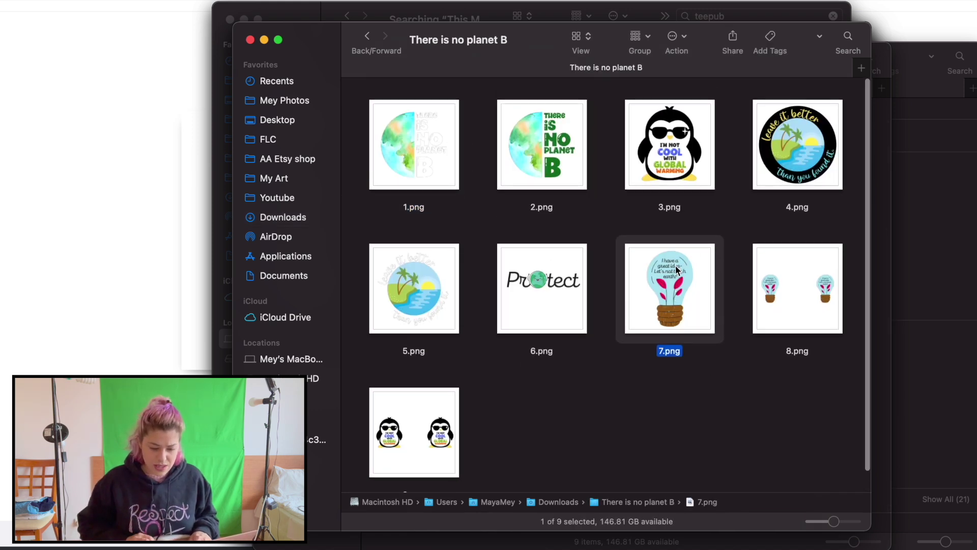
key("super+d")
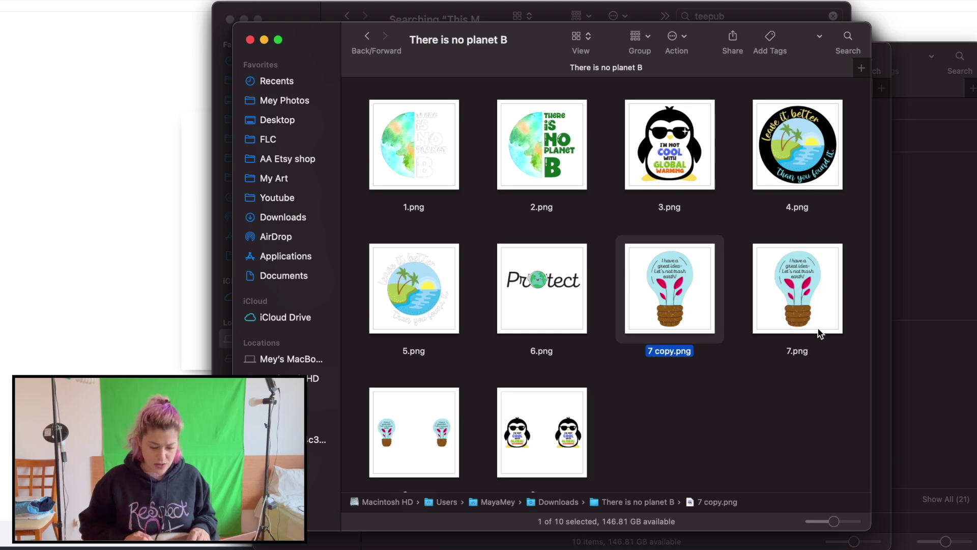
- Open 7 copy.png, crop the empty sides around the light bulb to about 3,508 × 5,000 pixels, and close it
key("space")
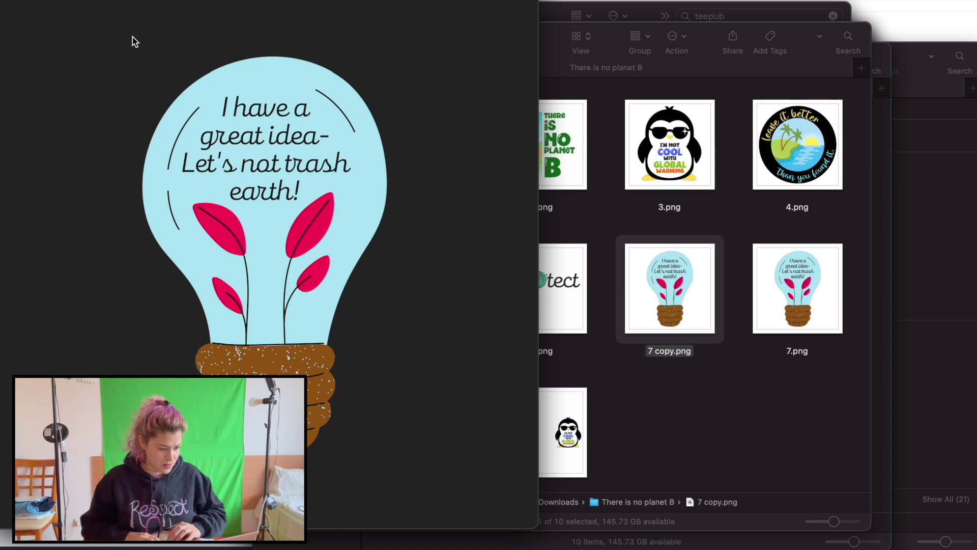
left_click_drag(133, 15, 436, 508)
left_click_drag(371, 301, 358, 304)
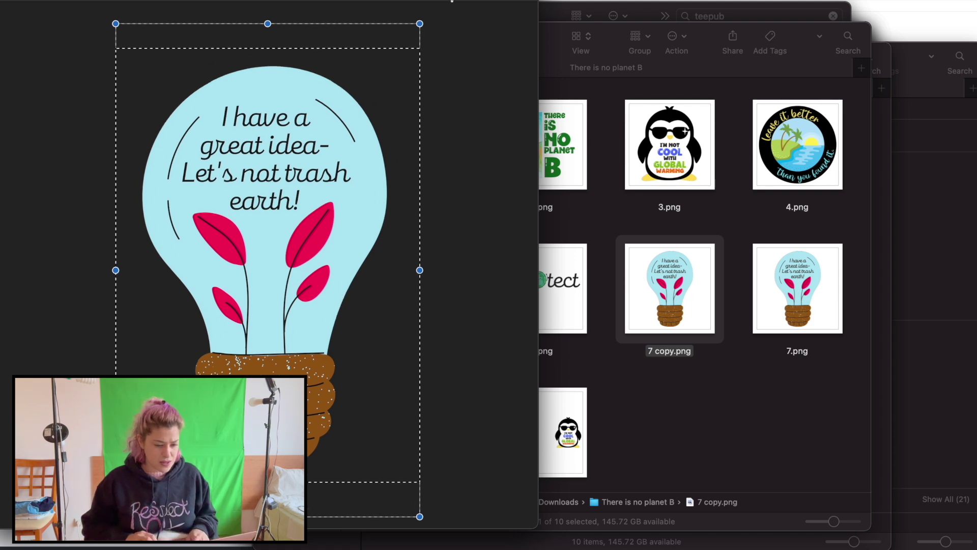
key("super+k")
key("super+w")
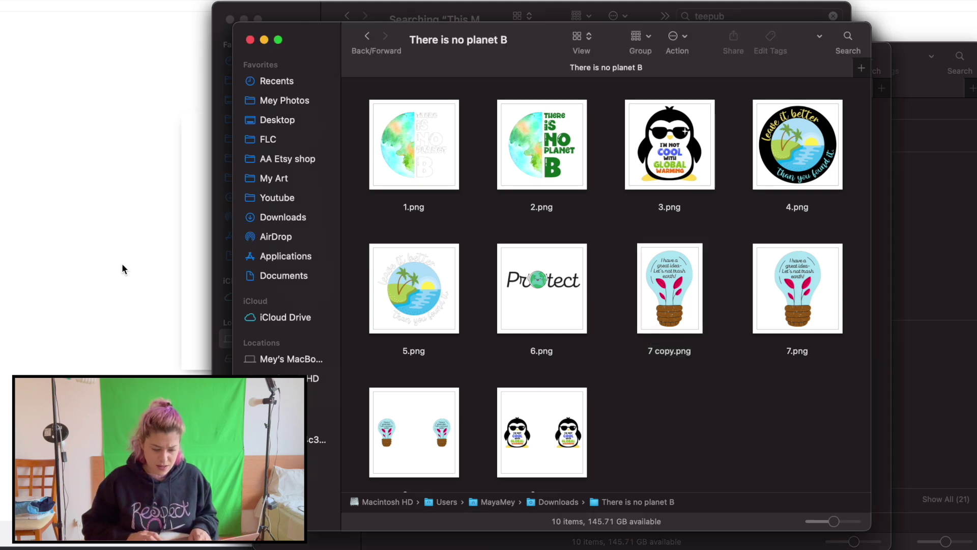
- Upload 7.png from the There is no planet B folder in Downloads as the new Redbubble work
left_click(121, 264)
left_click(333, 260)
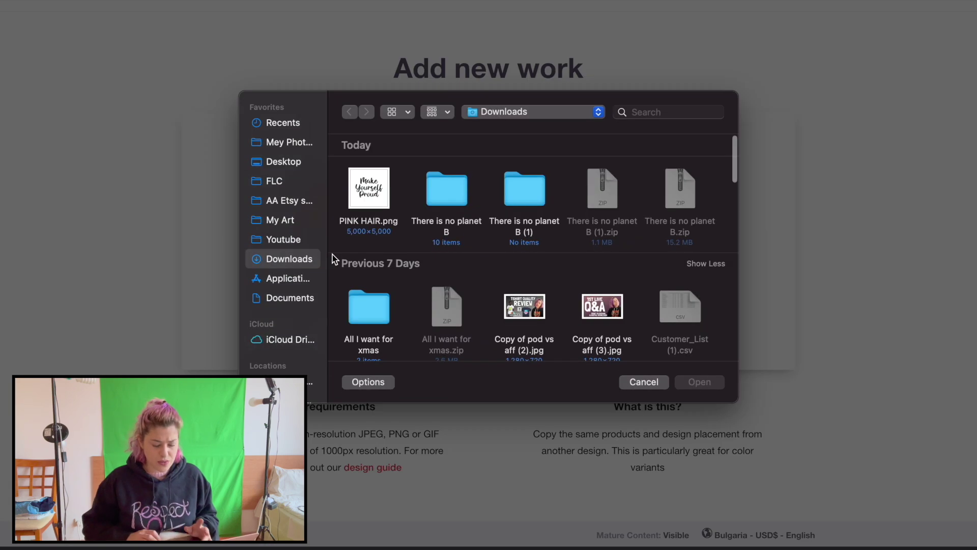
double_click(443, 191)
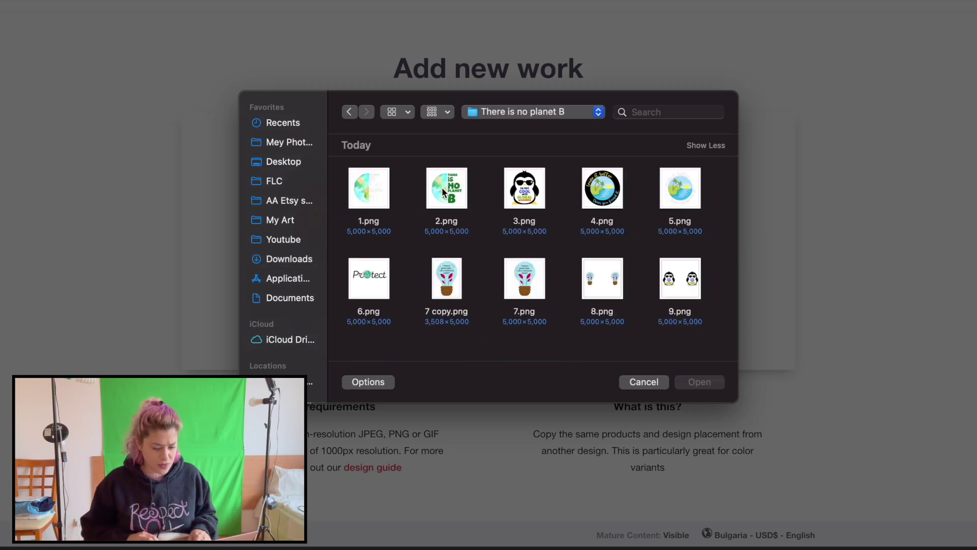
double_click(523, 288)
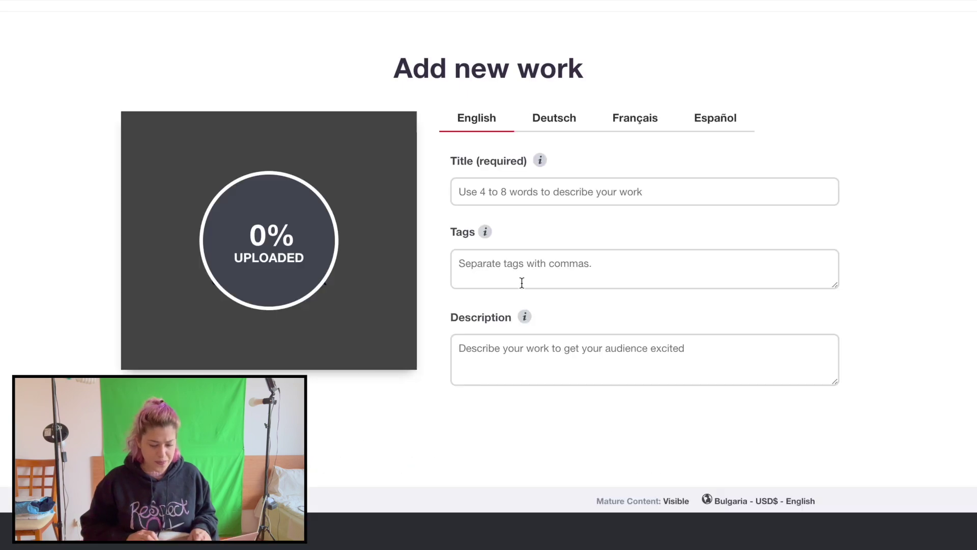
- Check the light bulb design in Canva, and title the Redbubble work "Trash the Earth Environmental Idea"
left_click(519, 192)
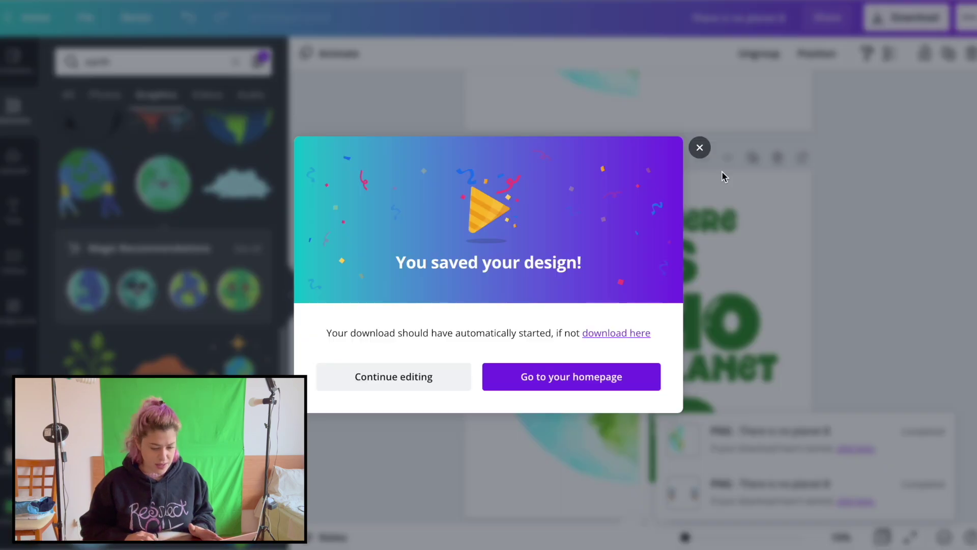
left_click(697, 146)
scroll(696, 144, "down", 20)
scroll(697, 144, "down", 4)
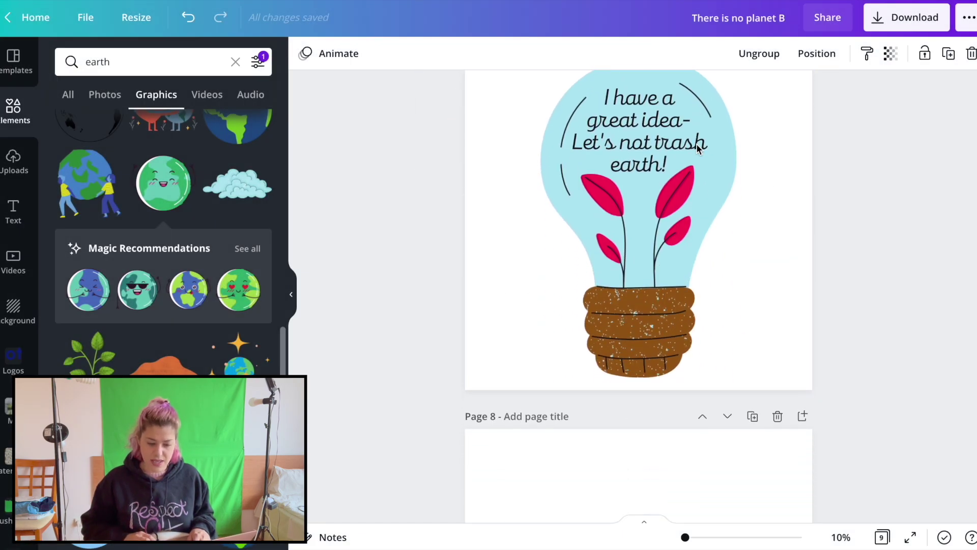
scroll(697, 143, "up", 5)
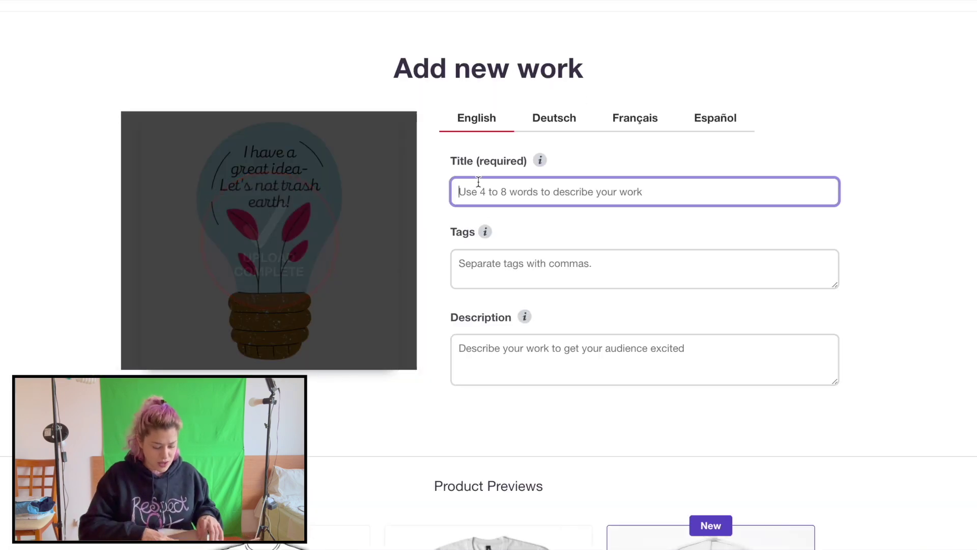
type("Trash")
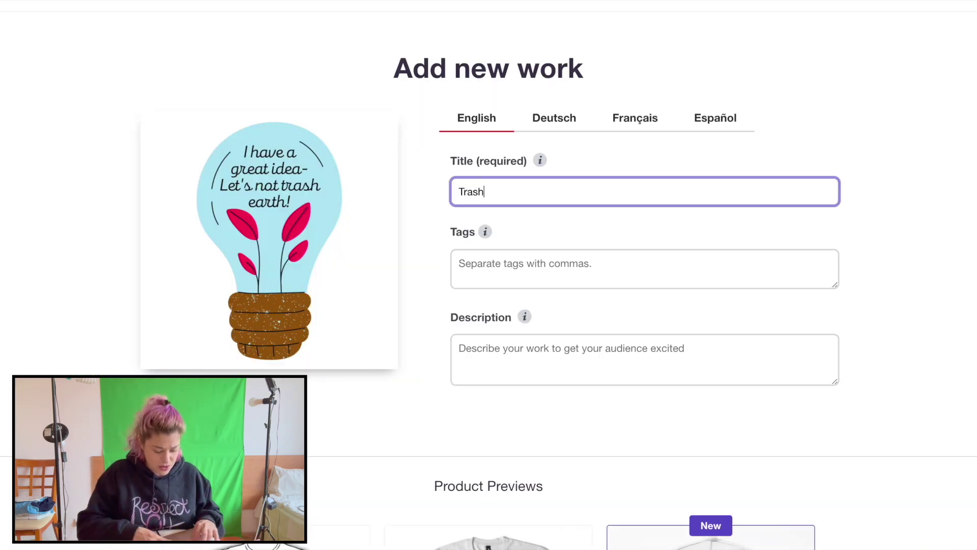
type(" the Earth Environmental Idea")
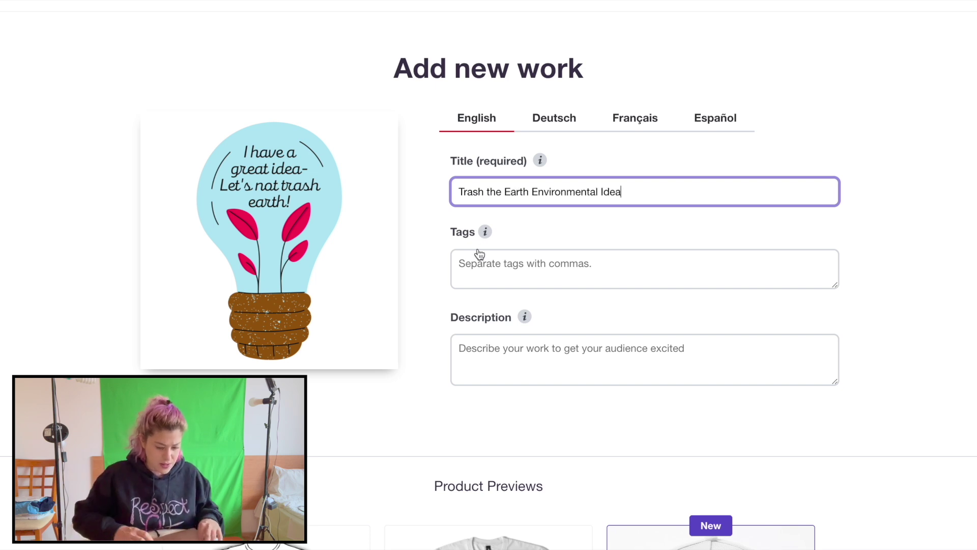
- Add the tags environmental quotes, save the planet, save the earth, idea, good idea, planet friendly, environment
left_click(471, 270)
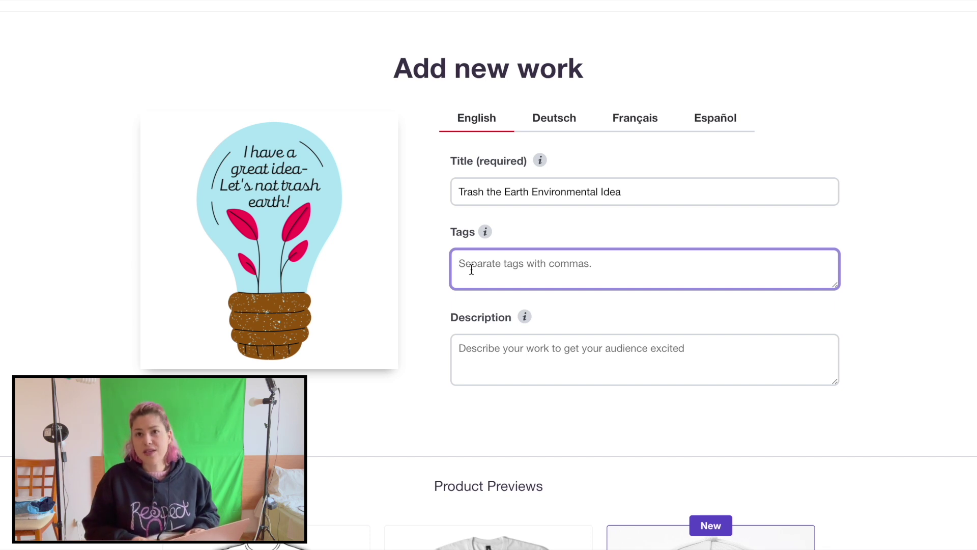
type("envi")
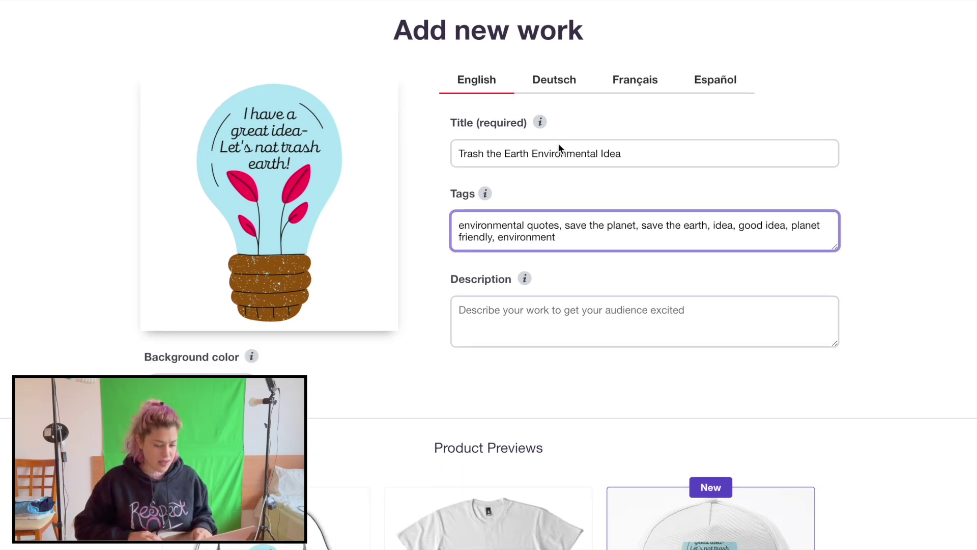
- Open Standard Print Clothing for editing and scale the design on the Essential T-Shirt to 65%
scroll(558, 143, "down", 8)
left_click(229, 322)
scroll(302, 173, "down", 5)
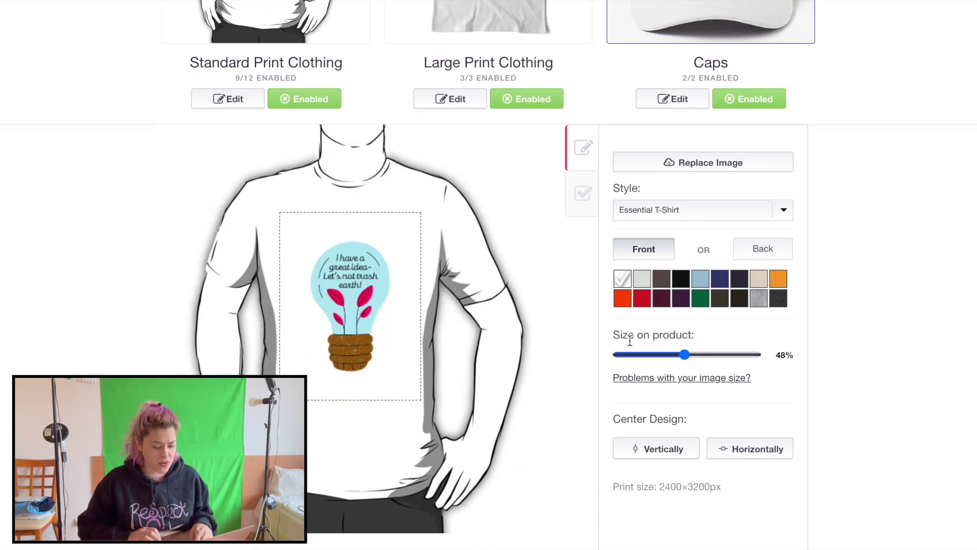
left_click_drag(679, 358, 687, 356)
left_click_drag(707, 358, 709, 357)
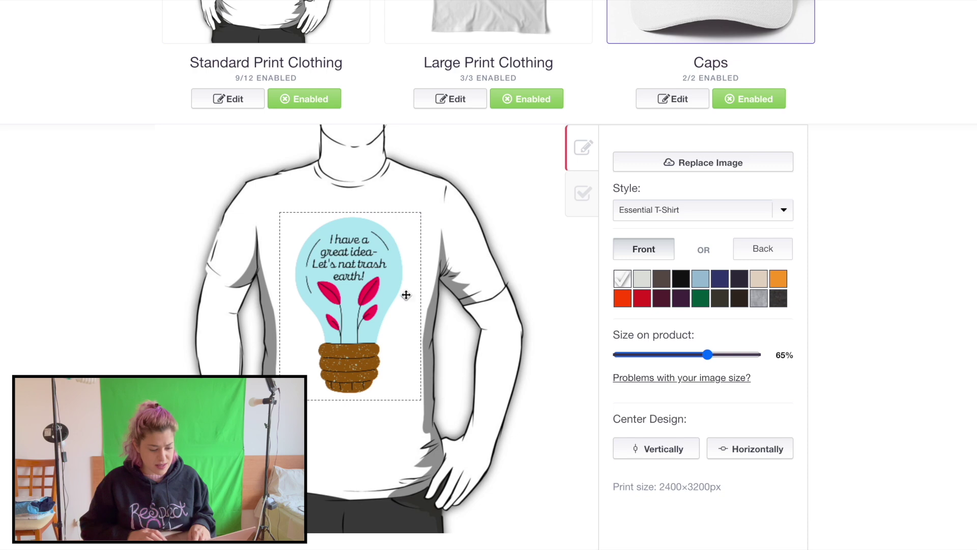
- Nudge the design within the Essential T-Shirt's print area and set the shirt's default color to black
scroll(416, 330, "up", 3)
scroll(422, 187, "down", 3)
left_click_drag(365, 318, 365, 317)
left_click(683, 266)
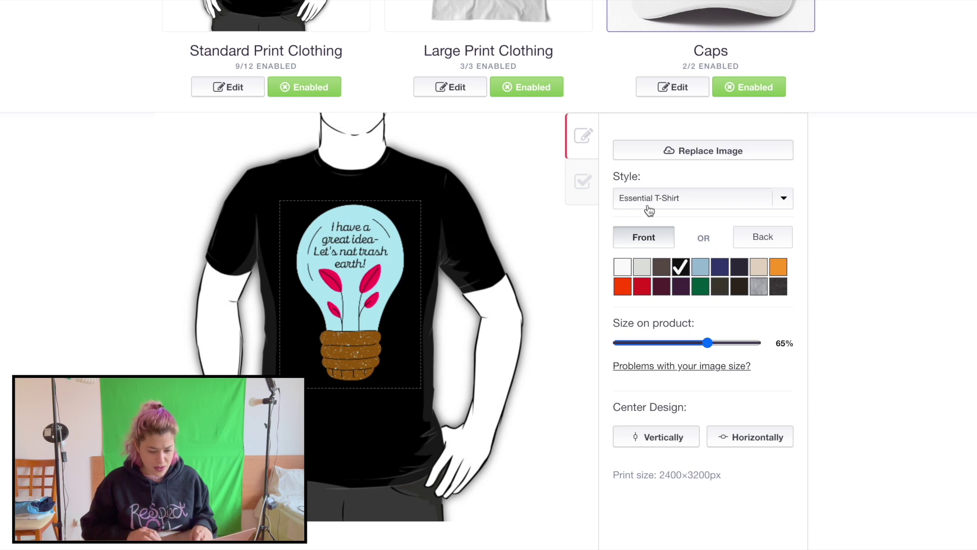
- Enable Kids Clothes, Kids Pullover Hoodie and Toddler Pullover Hoodie in the Standard Print Clothing availability
left_click(583, 181)
left_click(620, 180)
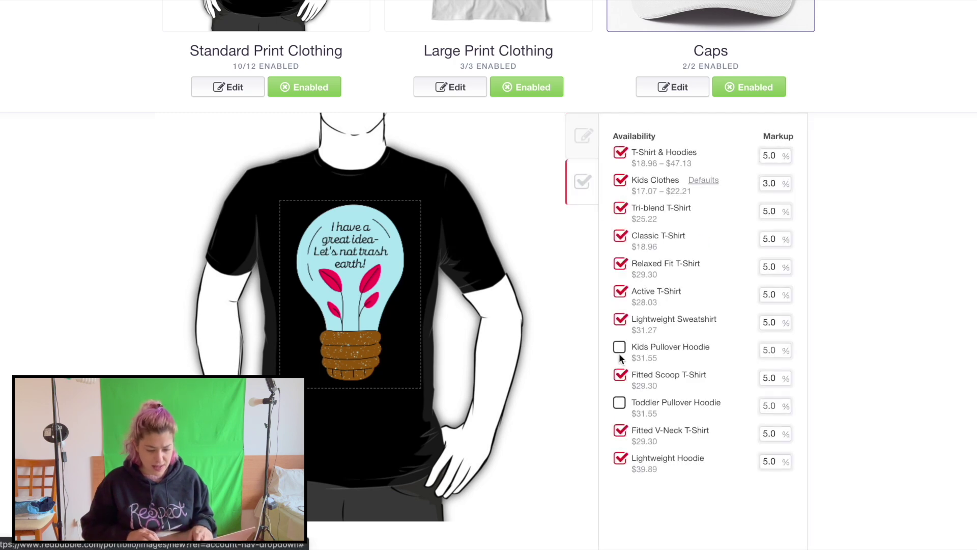
left_click(621, 181)
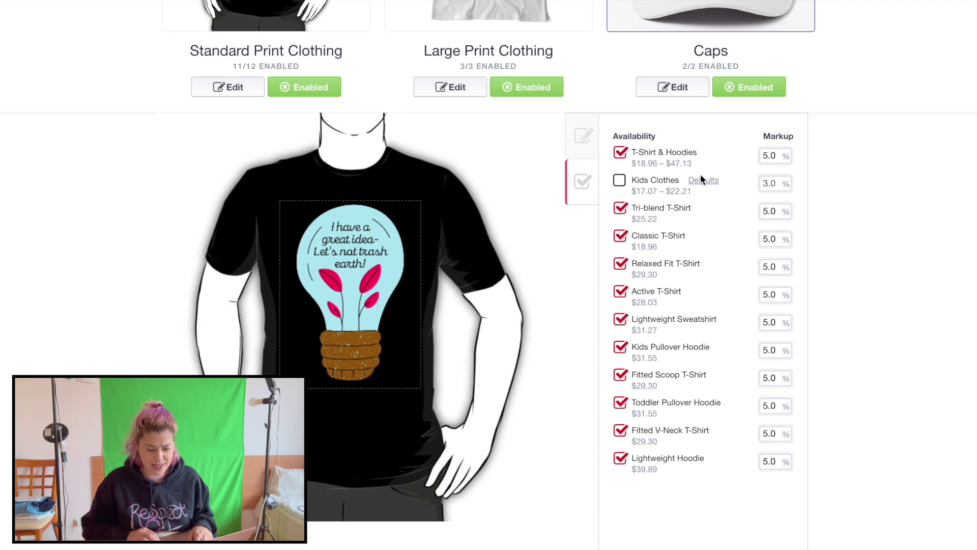
- Set the Kids Clothes default color for the Short Sleeve Baby One-Piece to navy and apply it
left_click(703, 181)
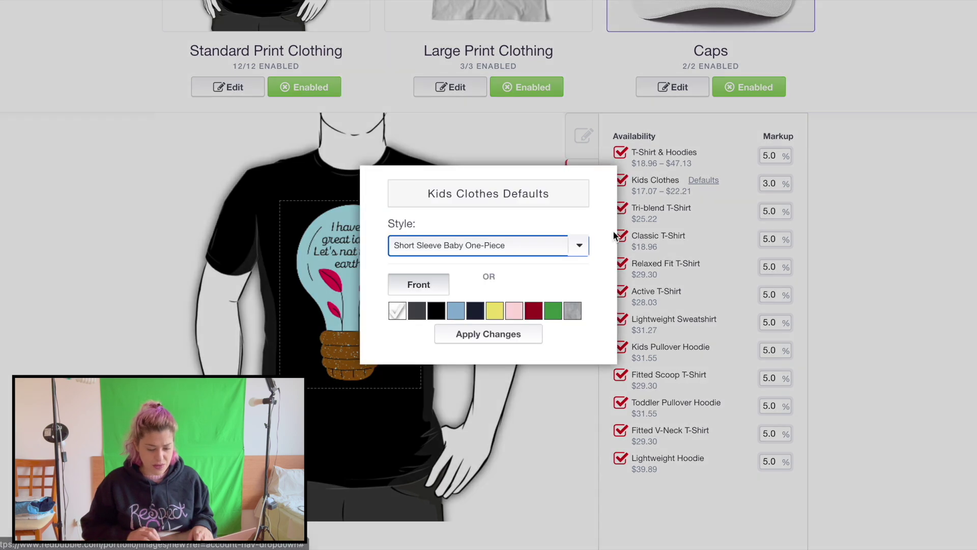
left_click(474, 310)
left_click(486, 334)
- Edit Large Print Clothing, scaling the design to 80%, nudging it upward and centering it horizontally
scroll(458, 229, "up", 4)
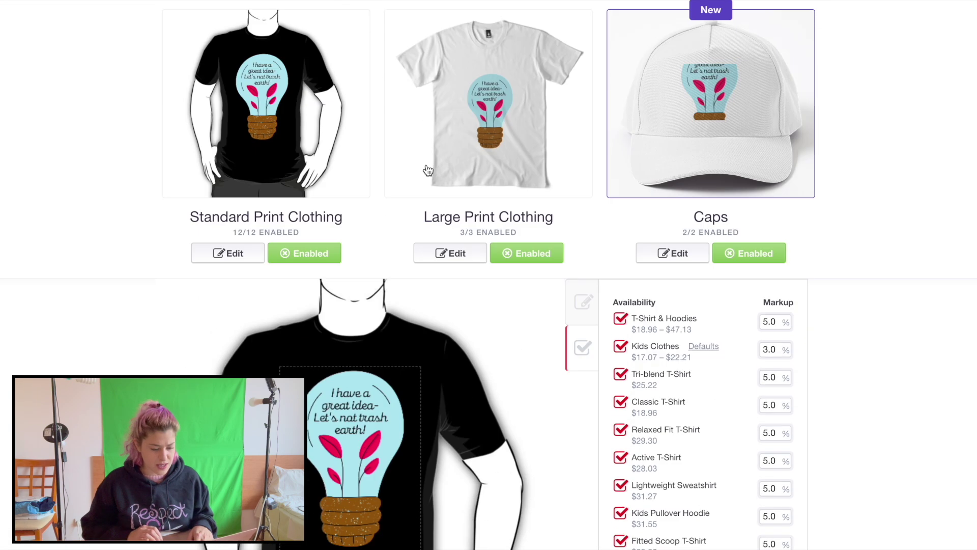
left_click(507, 156)
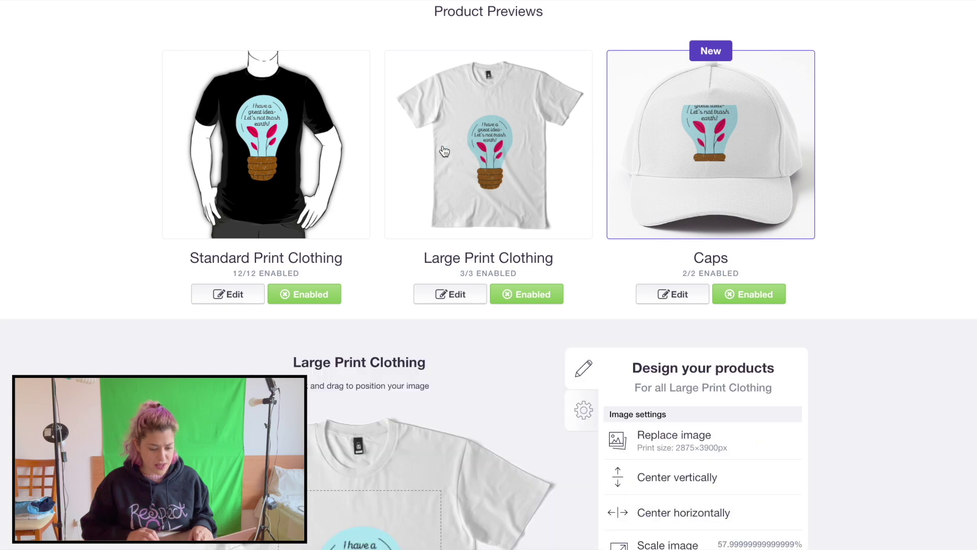
scroll(448, 152, "down", 5)
left_click_drag(731, 230, 765, 233)
left_click_drag(360, 298, 359, 296)
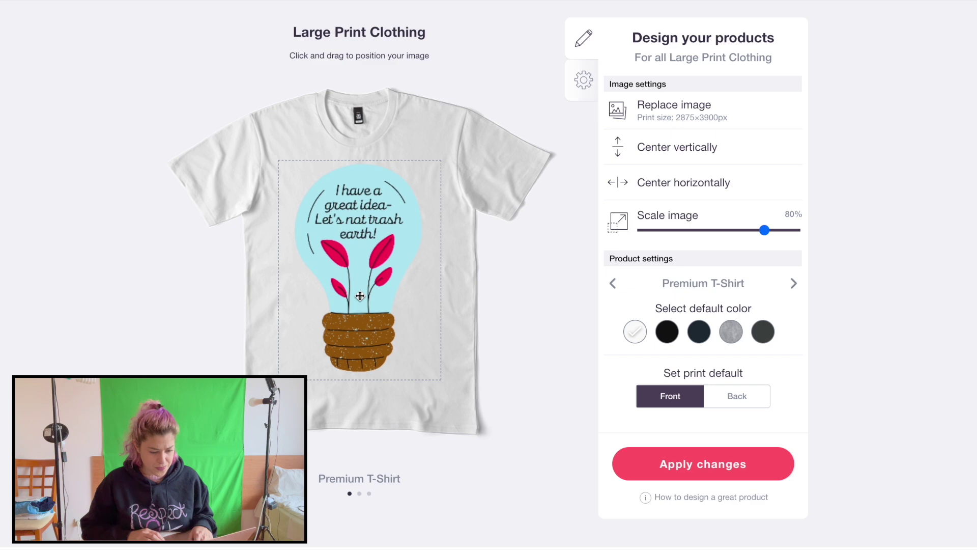
left_click(713, 189)
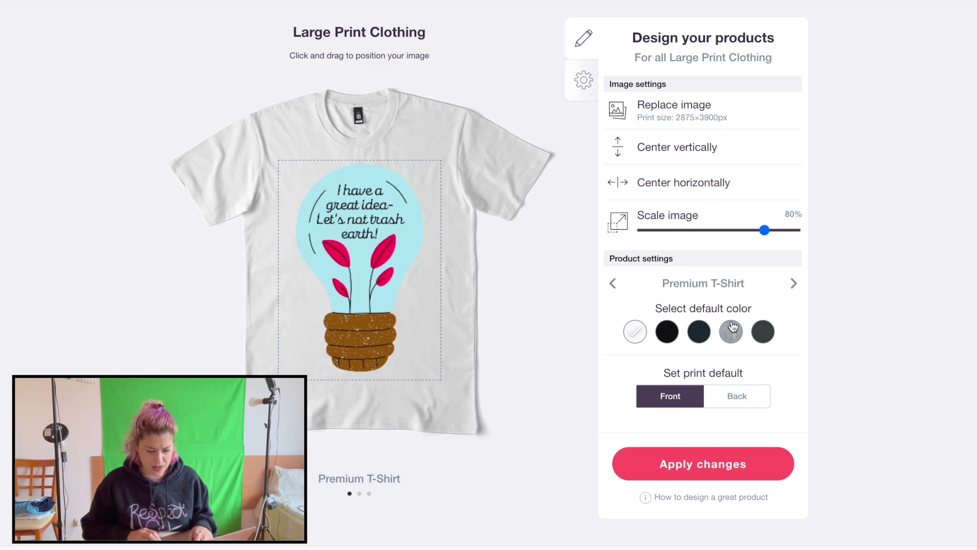
- Set black as the default color for the Large Print Clothing styles, from Premium T-Shirt through Long T-Shirt
left_click(667, 333)
left_click(794, 284)
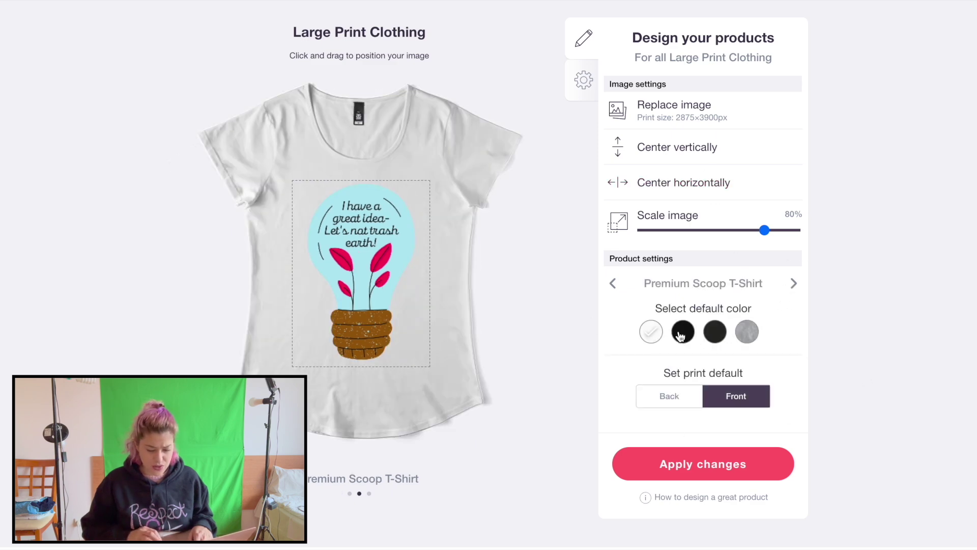
left_click(793, 283)
left_click(699, 331)
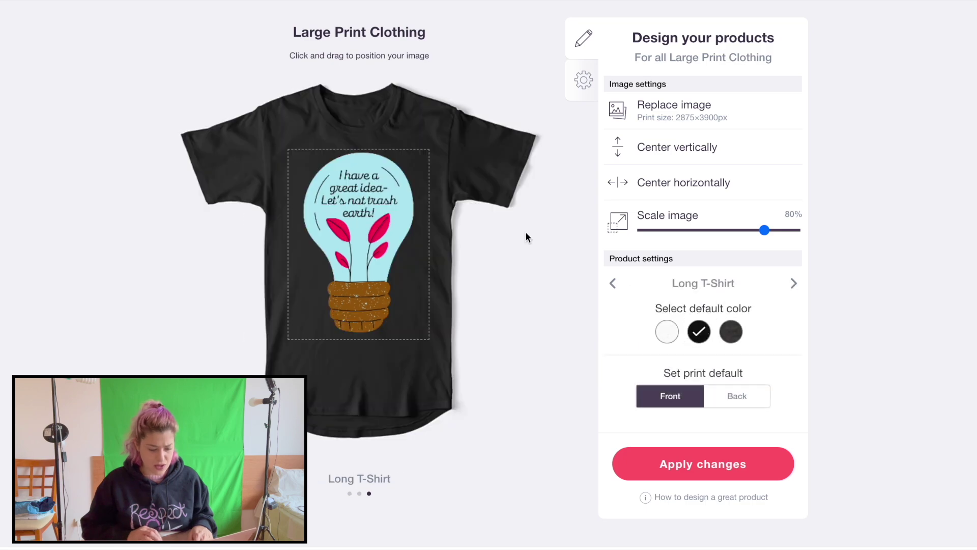
- Open the Caps product for editing and disable Caps for this work
scroll(444, 194, "up", 8)
scroll(717, 197, "down", 1)
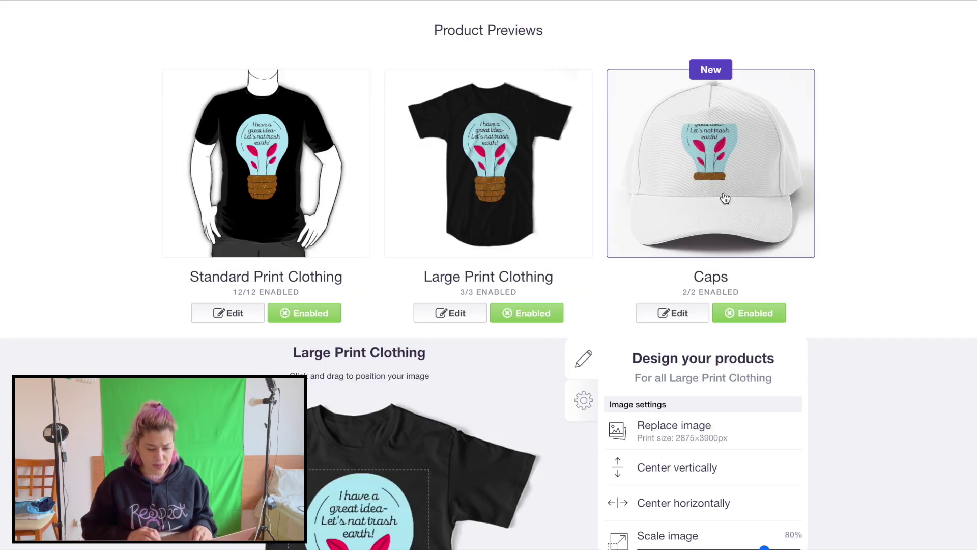
left_click(700, 312)
scroll(698, 312, "up", 5)
left_click(742, 318)
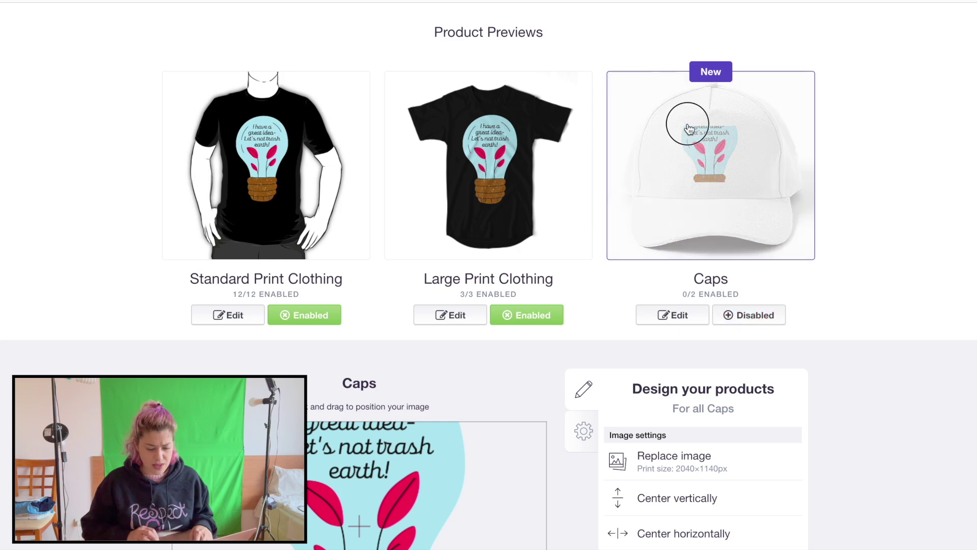
- Enable Chiffon Tops and scale the light bulb image on them to 44%
scroll(381, 157, "down", 4)
left_click(314, 223)
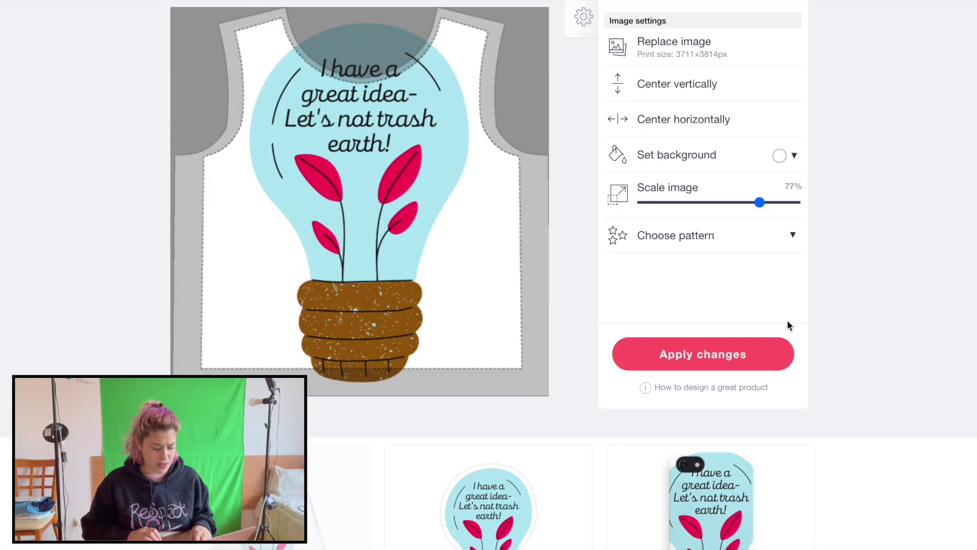
left_click(709, 203)
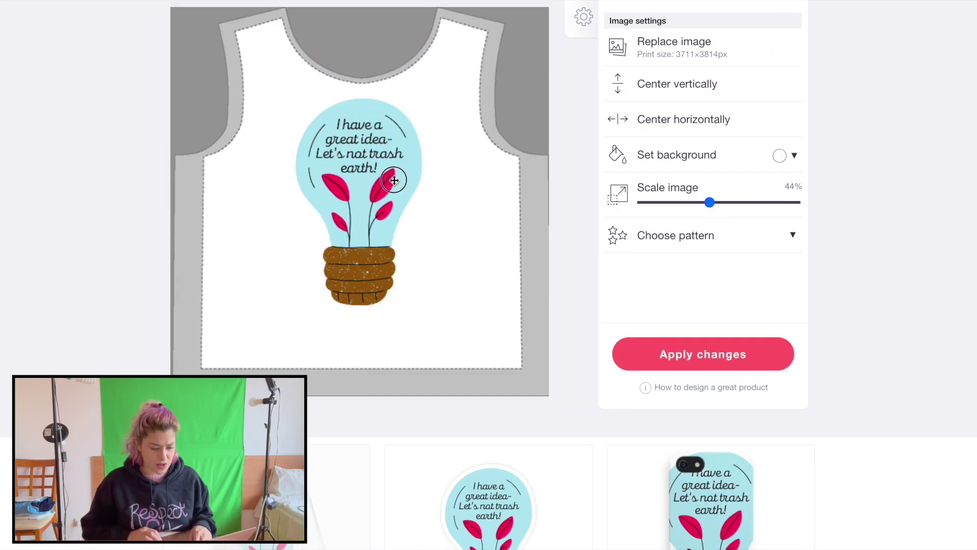
- Enable Graphic T-Shirt Dresses for the light bulb work
scroll(686, 273, "up", 3)
scroll(375, 234, "up", 7)
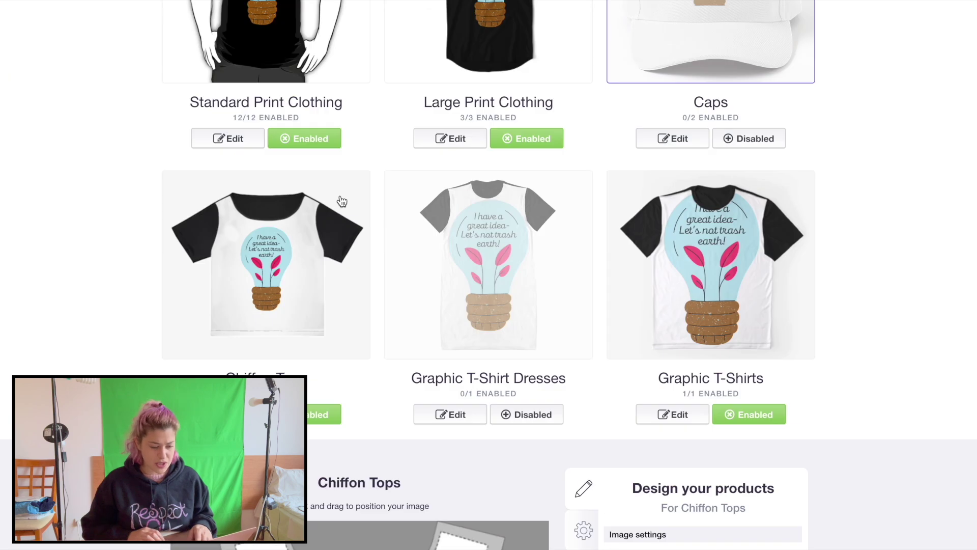
left_click(525, 414)
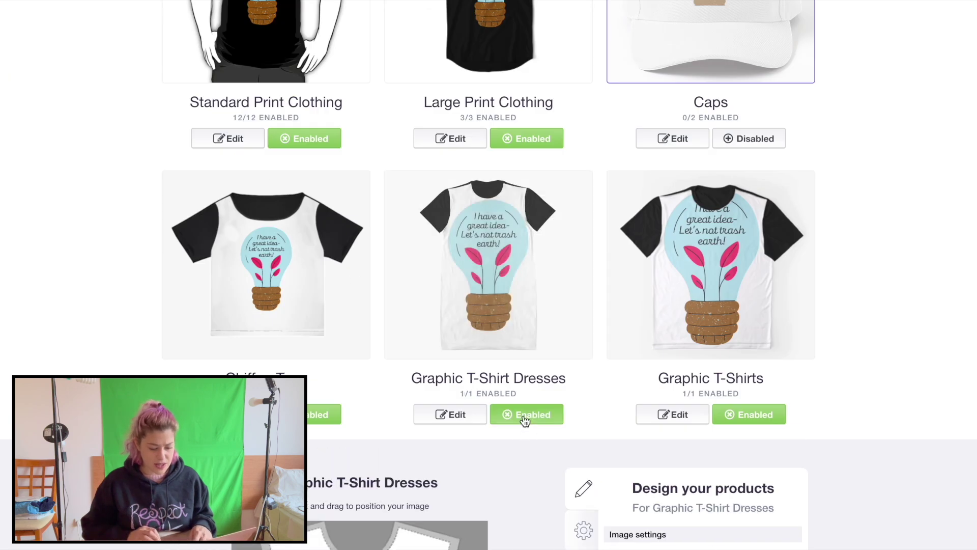
- Scale the light bulb image on the Graphic T-Shirts to 67% and place it slightly lower on the shirt
left_click(755, 251)
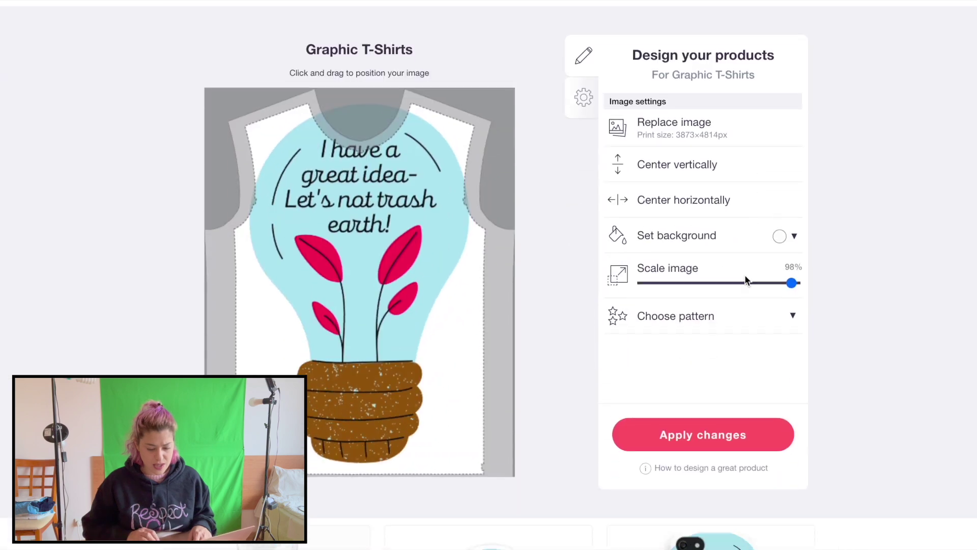
left_click(744, 283)
left_click_drag(327, 227, 353, 248)
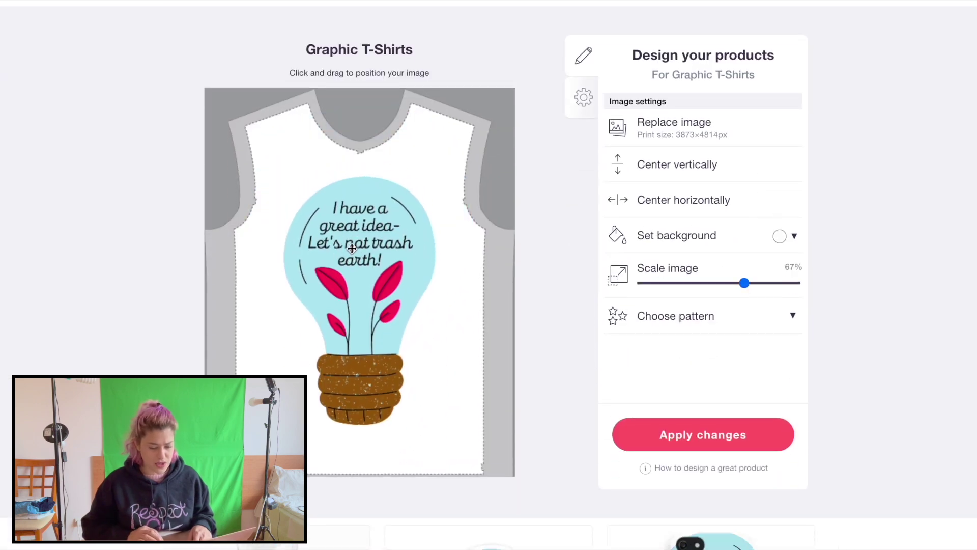
scroll(619, 192, "up", 6)
left_click(748, 212)
- Enable A-Line Dresses for this work and open them for editing
scroll(249, 226, "down", 5)
left_click(249, 227)
left_click(305, 309)
scroll(519, 204, "down", 9)
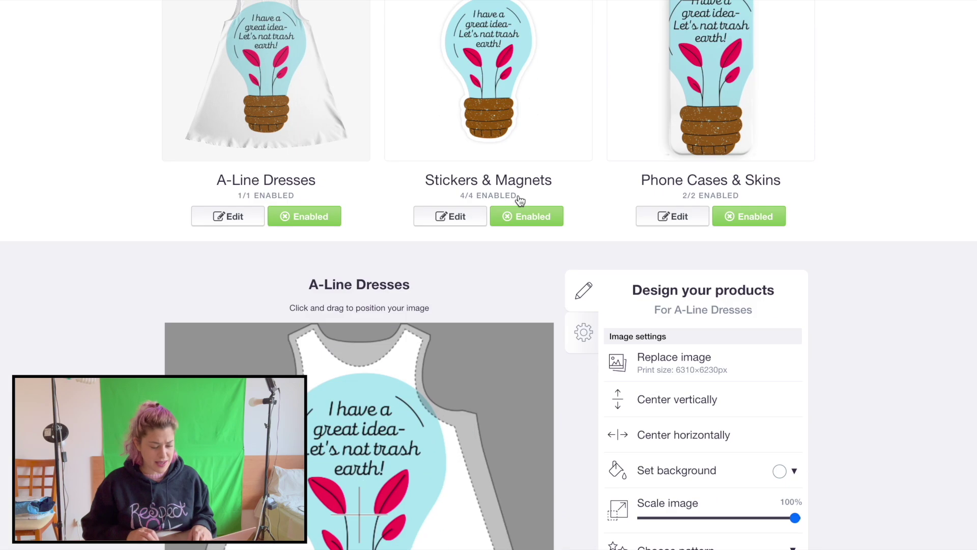
- Try the offset grid pattern on the A-Line Dresses with the image scaled to 32%, and return to no pattern
left_click(692, 138)
left_click(692, 172)
left_click(750, 220)
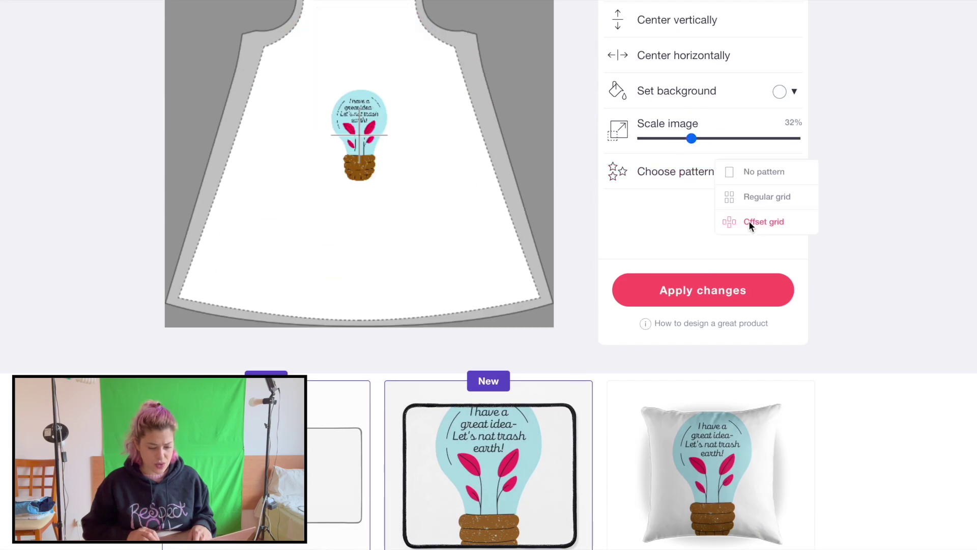
scroll(582, 185, "up", 2)
left_click(759, 270)
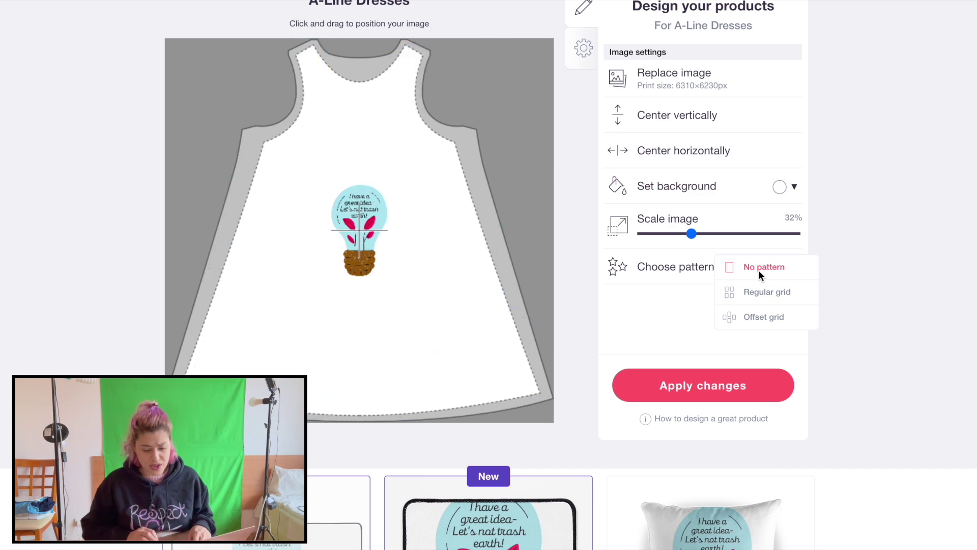
- Scale the A-Line Dresses image to 50%, move it slightly up, and apply it on a black background
left_click(719, 233)
left_click(788, 187)
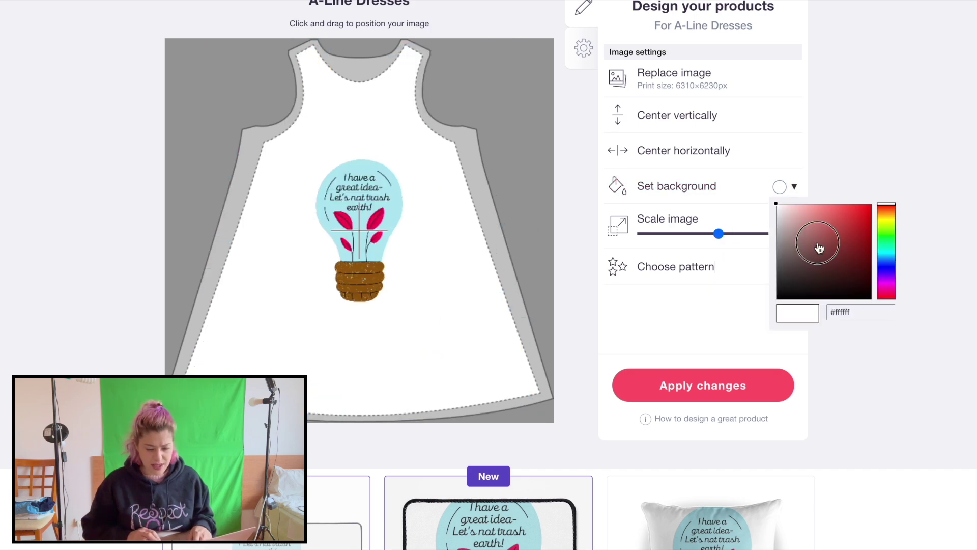
left_click(777, 297)
left_click_drag(352, 218, 352, 186)
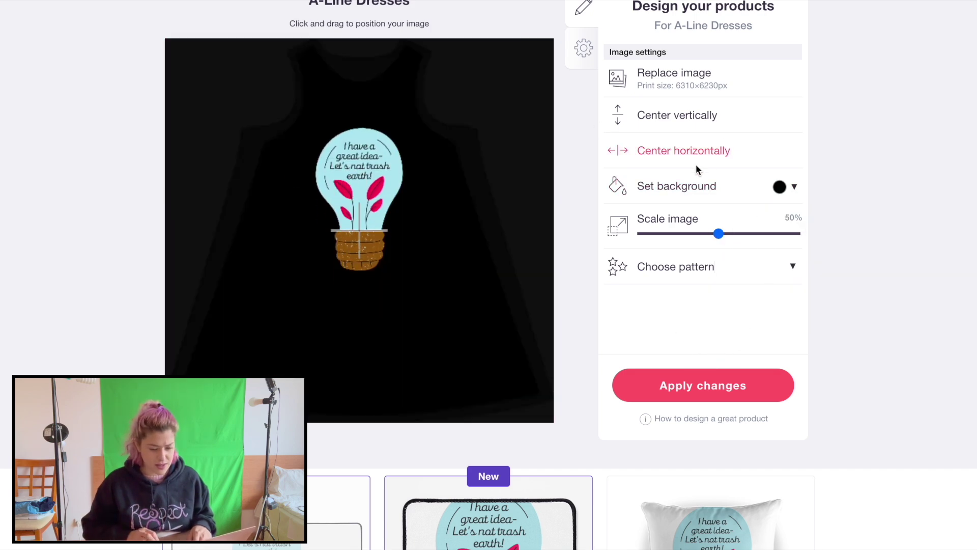
left_click(703, 385)
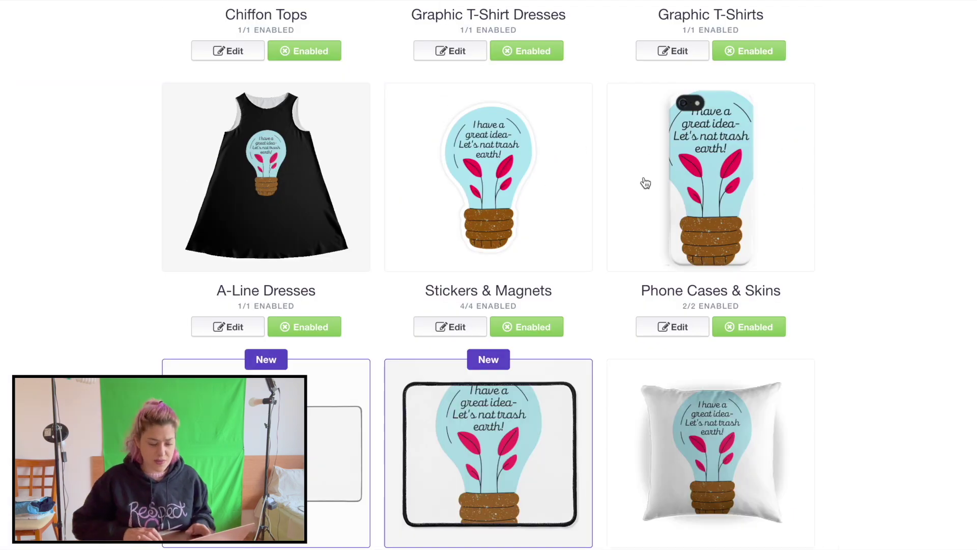
- Scale the light bulb image on Phone Cases & Skins to 23% and set the background to black
left_click(705, 187)
scroll(733, 168, "down", 5)
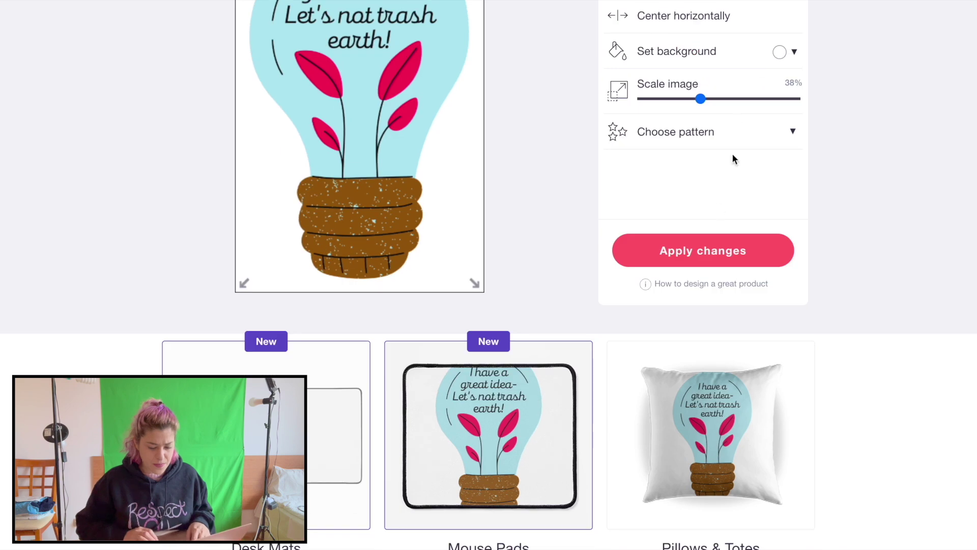
left_click(680, 98)
left_click(784, 51)
left_click(777, 162)
left_click(749, 206)
scroll(740, 219, "up", 2)
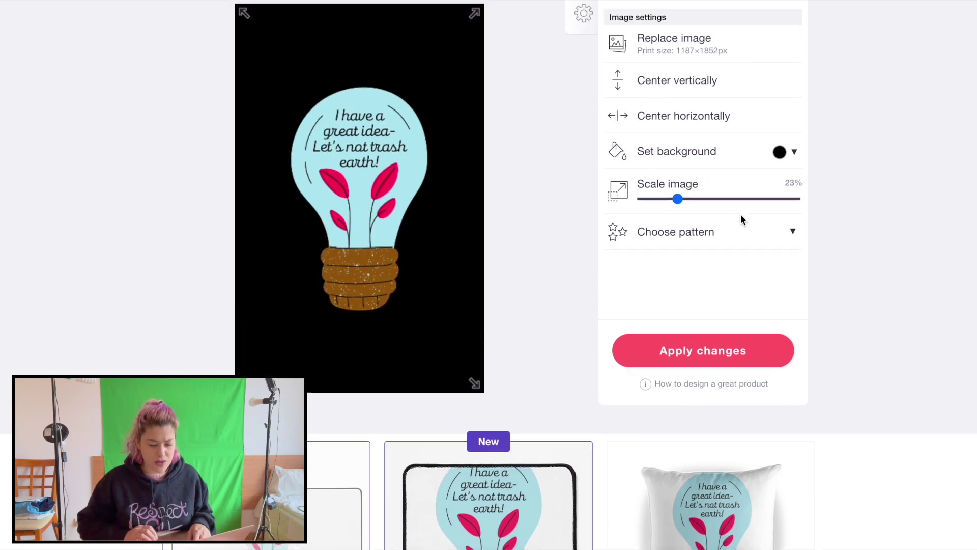
scroll(740, 219, "up", 2)
scroll(664, 151, "up", 7)
left_click(723, 219)
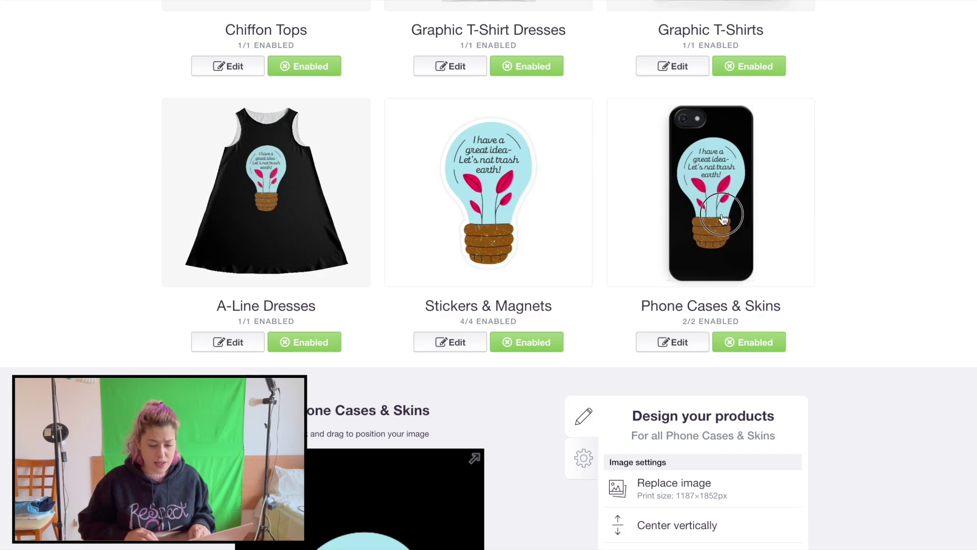
- Open Desk Mats for editing and enable them for this work
scroll(471, 135, "down", 3)
left_click(305, 266)
scroll(306, 268, "down", 1)
left_click(285, 282)
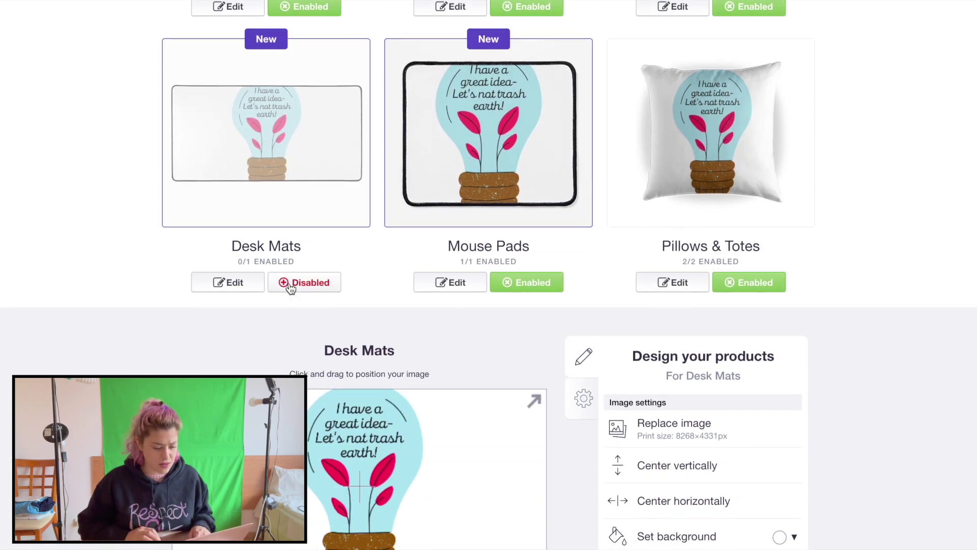
- Scale the Desk Mats image to 82% and move the light bulb to the right end of the mat
scroll(393, 224, "down", 5)
left_click_drag(795, 351, 767, 351)
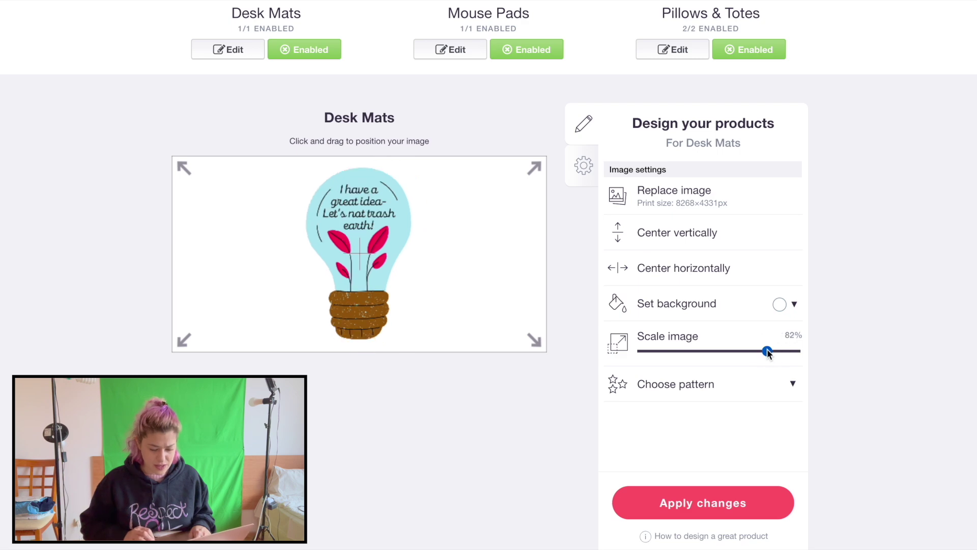
left_click_drag(290, 267, 406, 267)
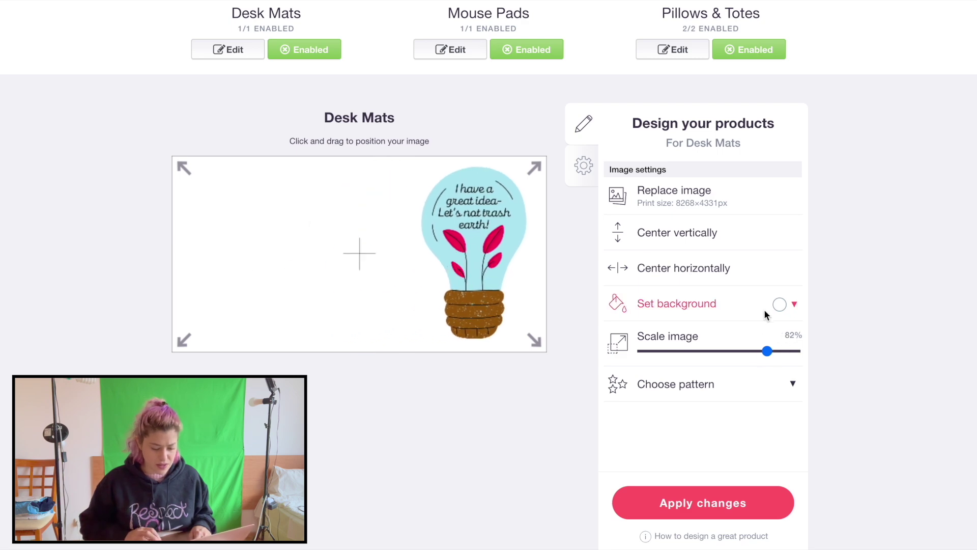
- Set the Desk Mats background to black
left_click(780, 304)
left_click_drag(832, 395, 778, 451)
left_click(385, 306)
scroll(386, 305, "up", 9)
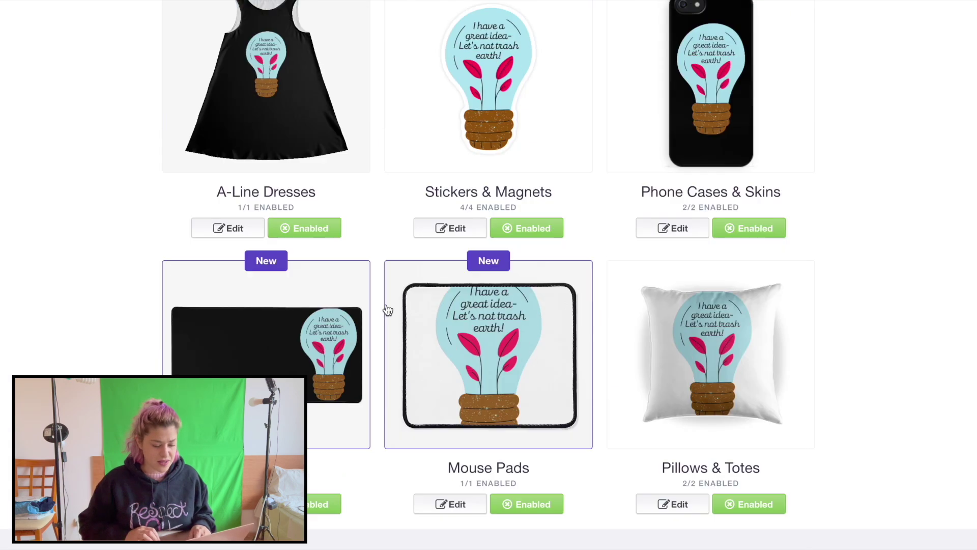
- Reduce the light bulb image on the Desk Mats to 74%
left_click(572, 347)
scroll(571, 349, "down", 5)
left_click(305, 108)
left_click(755, 264)
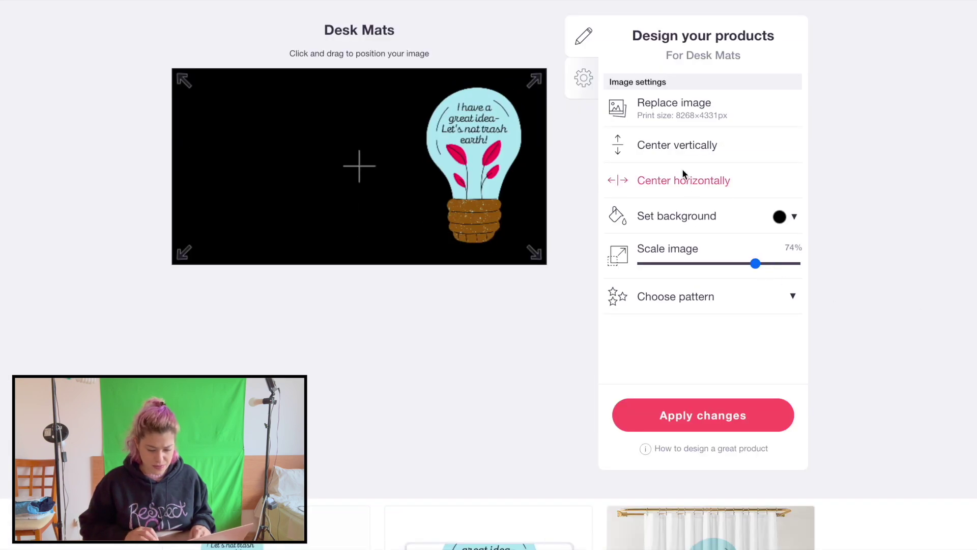
scroll(518, 191, "up", 8)
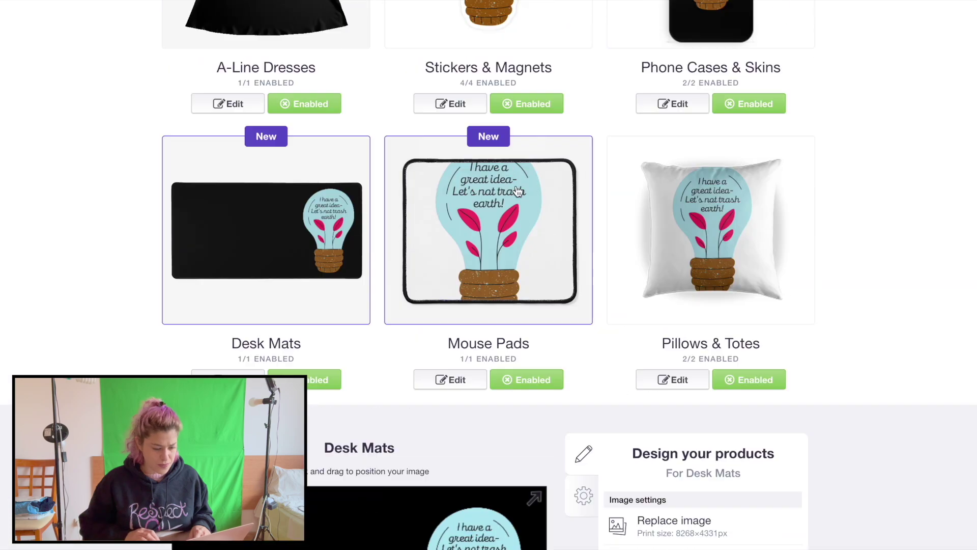
- Scale the light bulb image on the Mouse Pads to 35% and set the background to black
left_click(527, 350)
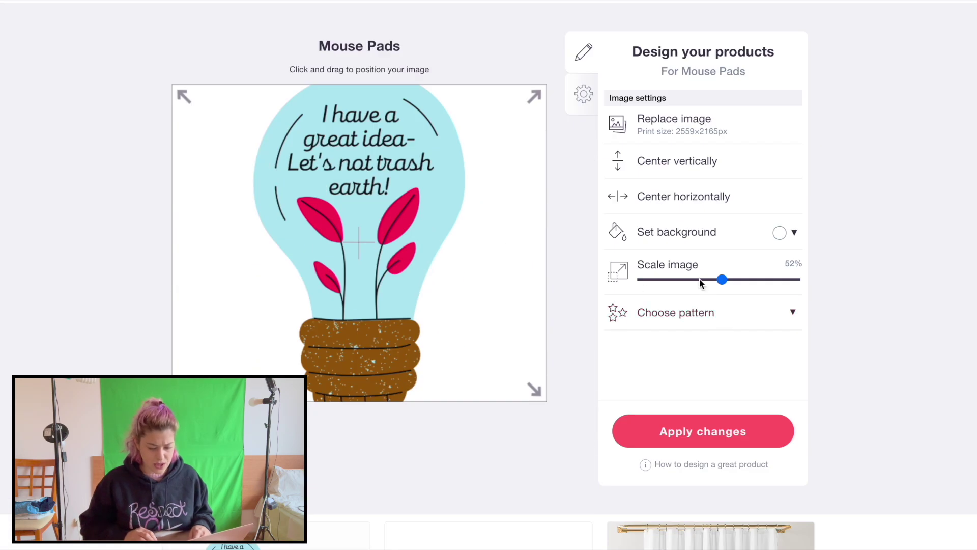
left_click(700, 279)
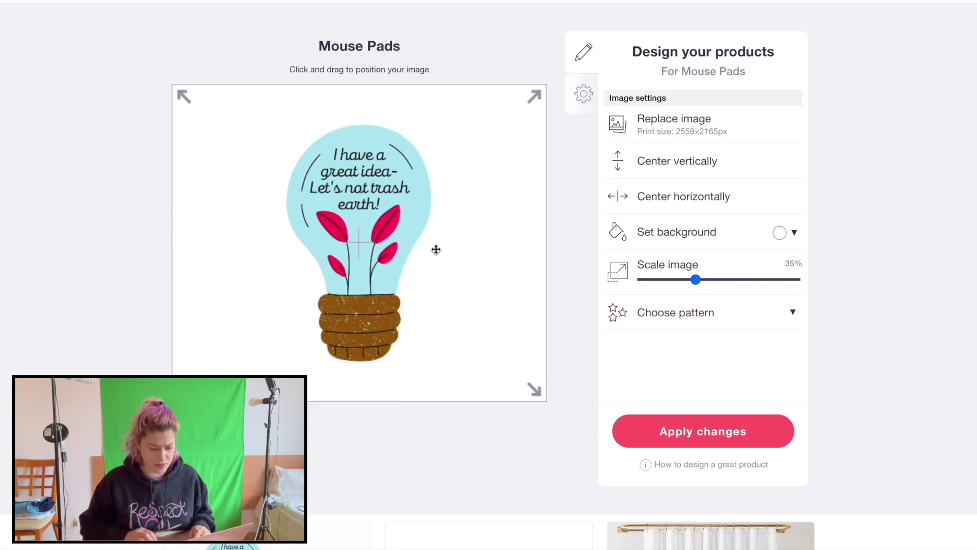
left_click(780, 233)
left_click(794, 344)
left_click(600, 427)
scroll(601, 425, "up", 7)
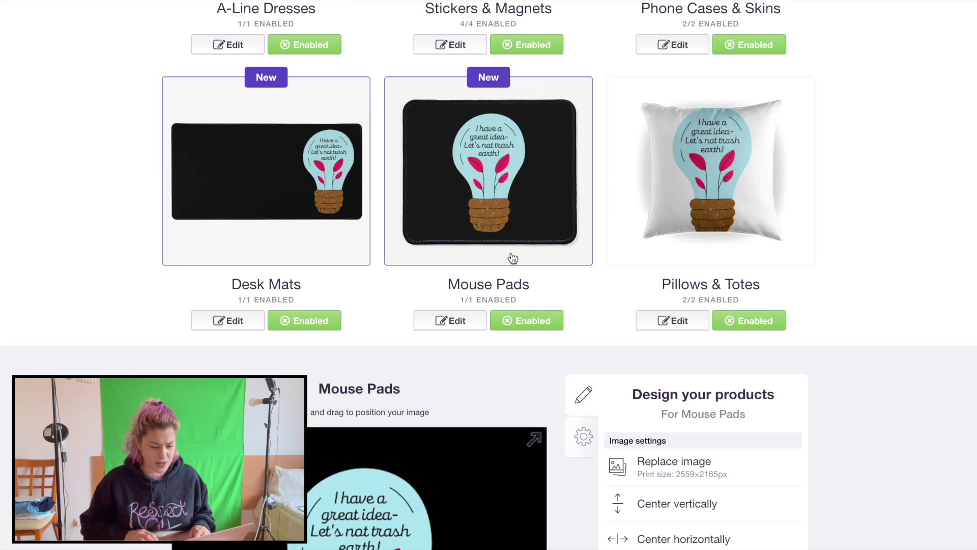
- Scale the light bulb image on Pillows & Totes down slightly and set the background to black
left_click(687, 220)
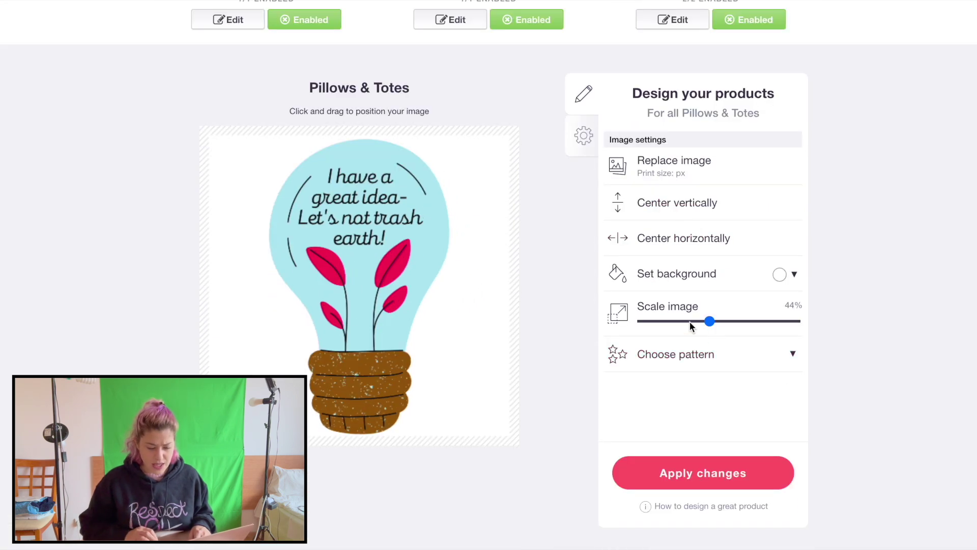
left_click(698, 321)
left_click(776, 275)
left_click(805, 354)
left_click(776, 409)
left_click(680, 433)
scroll(648, 246, "up", 5)
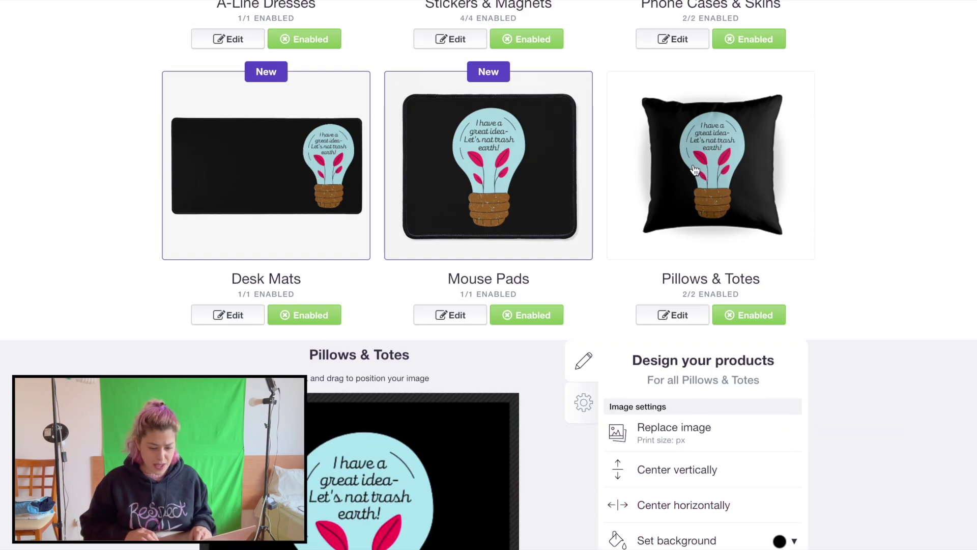
left_click(695, 170)
- Open Prints, Cards & Posters for editing and set the background color to black
scroll(366, 183, "down", 5)
left_click(247, 176)
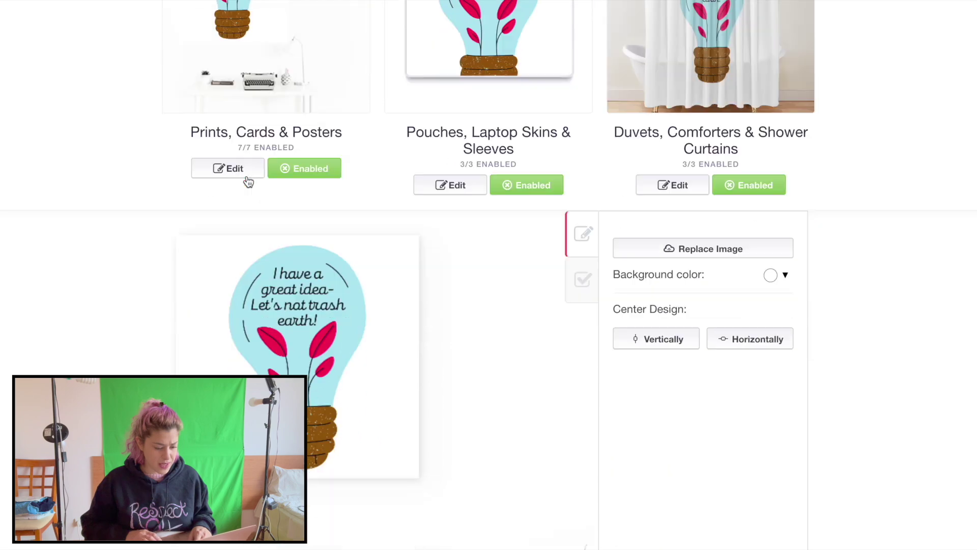
scroll(772, 150, "down", 2)
left_click(742, 138)
double_click(524, 278)
left_click(770, 161)
left_click_drag(822, 244, 799, 286)
left_click(496, 391)
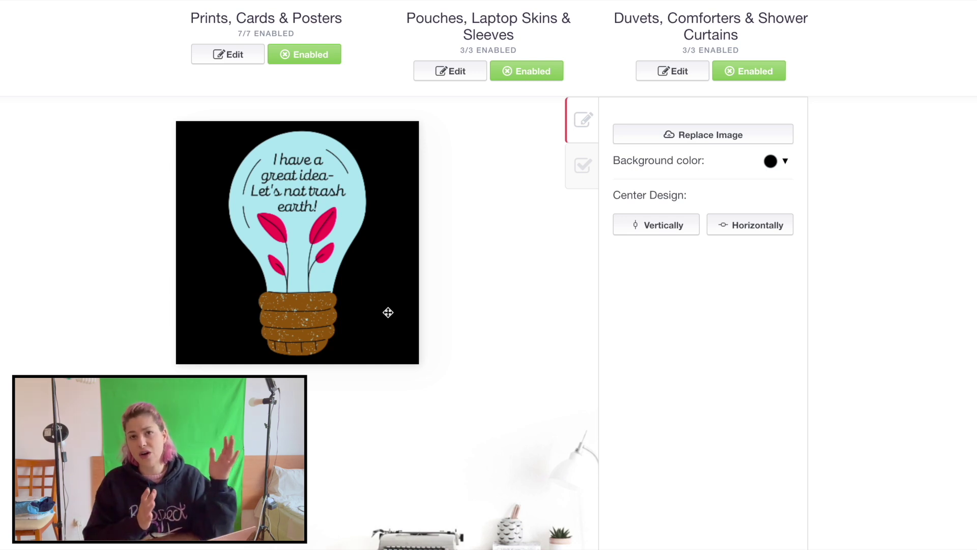
- Replace the Prints, Cards & Posters image with a portrait-format version of the light bulb design
left_click(676, 137)
key("Escape")
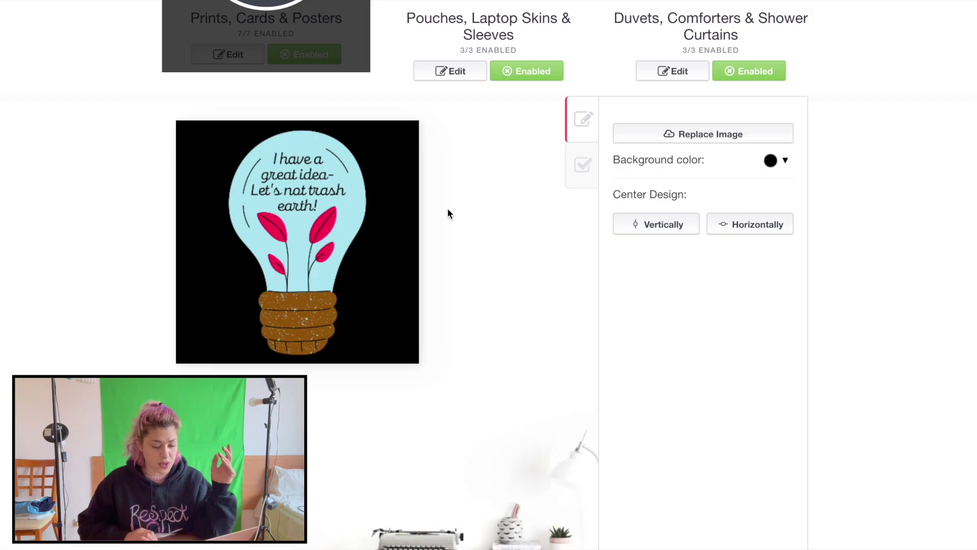
scroll(449, 213, "up", 9)
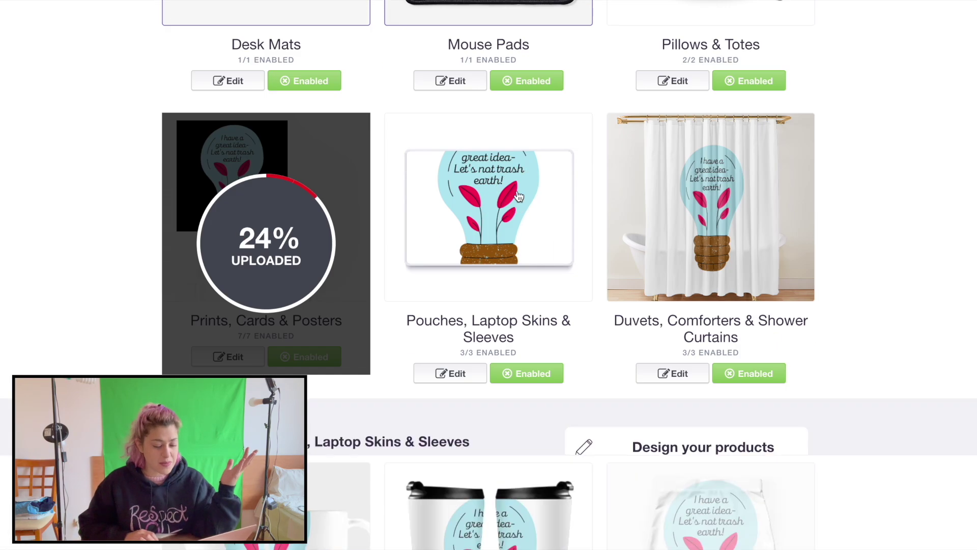
- Scale the light bulb image on Pouches, Laptop Skins & Sleeves to 39% and set the background to black
left_click(519, 196)
left_click(704, 328)
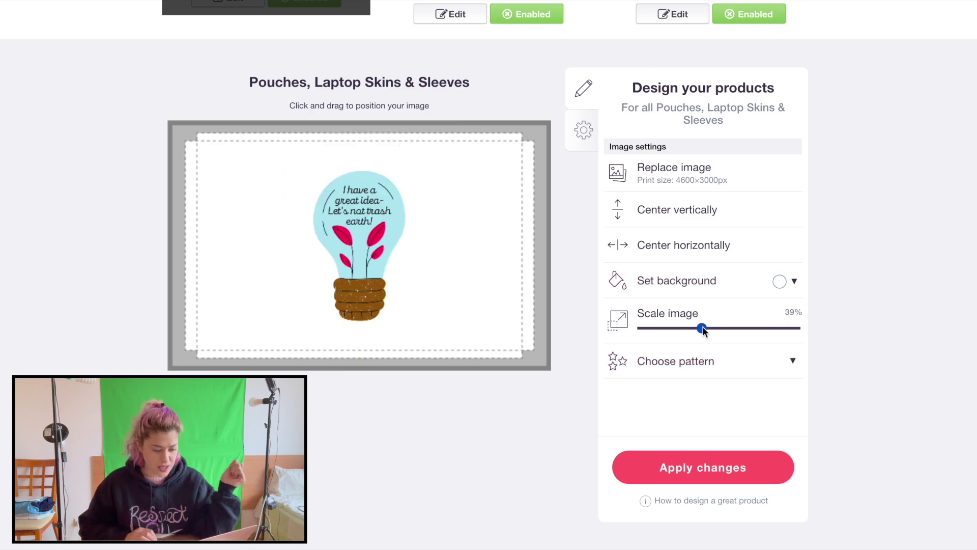
left_click(779, 281)
left_click(779, 387)
left_click(662, 471)
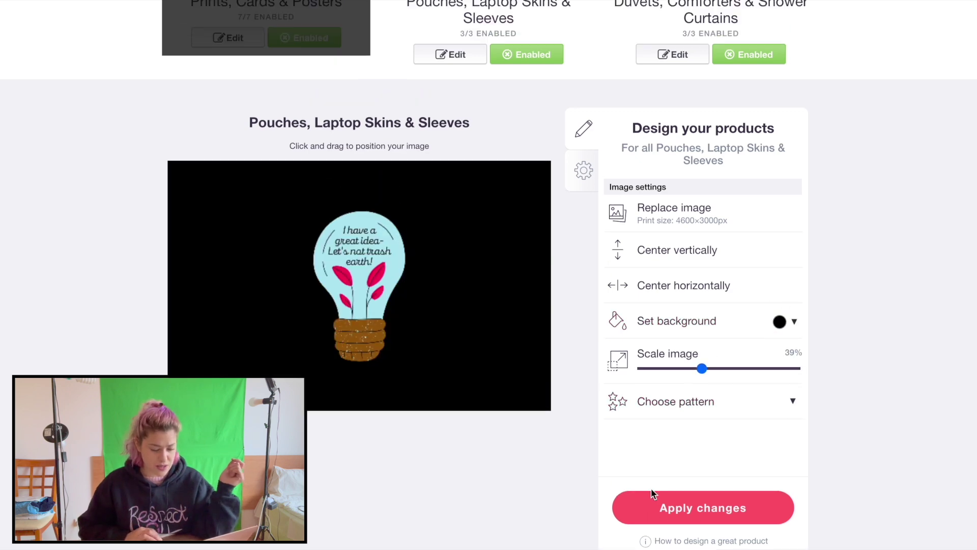
- Set the background of Duvets, Comforters & Shower Curtains to black, keeping the image scale at 100%
left_click(733, 254)
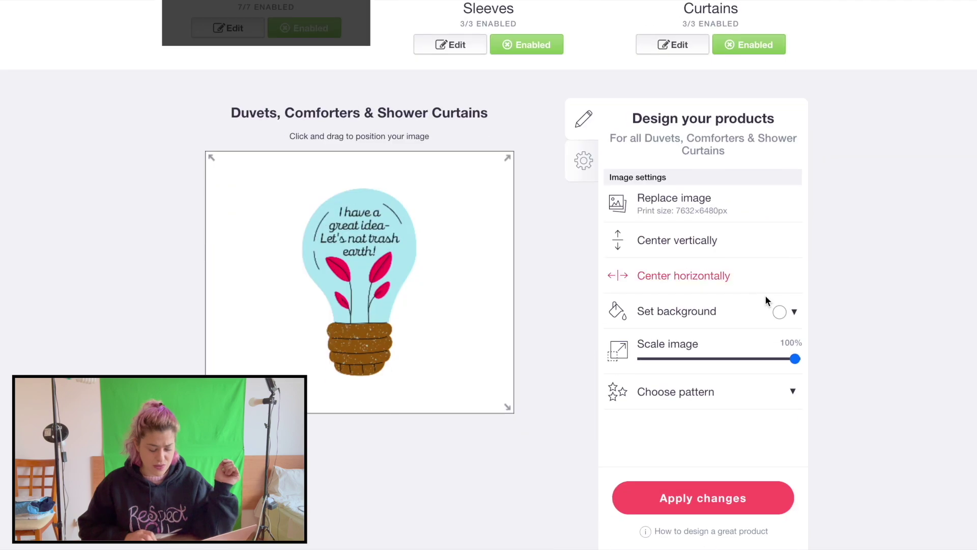
left_click(780, 311)
left_click(832, 388)
left_click(804, 420)
scroll(633, 204, "up", 5)
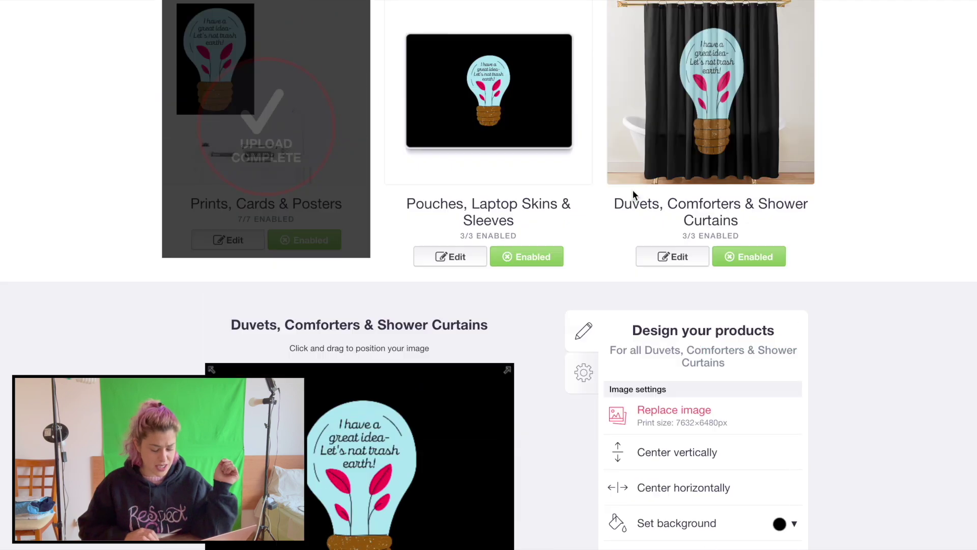
left_click(692, 154)
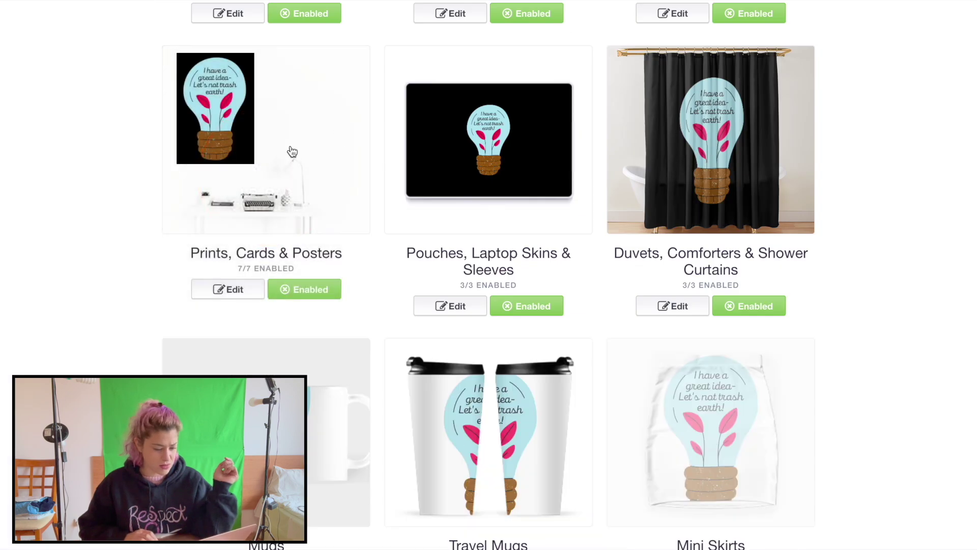
- Review how the replaced light bulb image sits on Prints, Cards & Posters
left_click(290, 150)
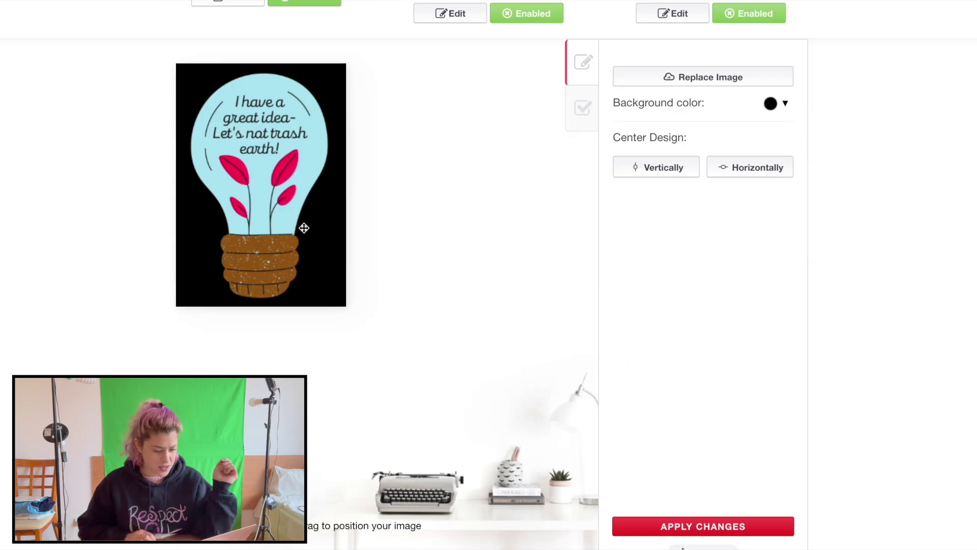
scroll(304, 228, "up", 5)
left_click(273, 102)
scroll(274, 105, "down", 5)
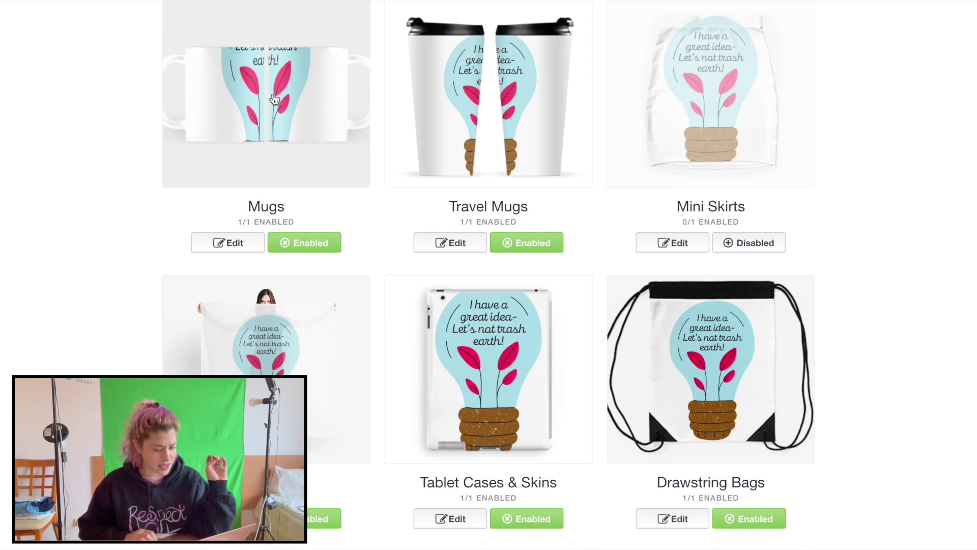
- Open Mugs for editing and replace their light bulb image with another file
left_click(273, 98)
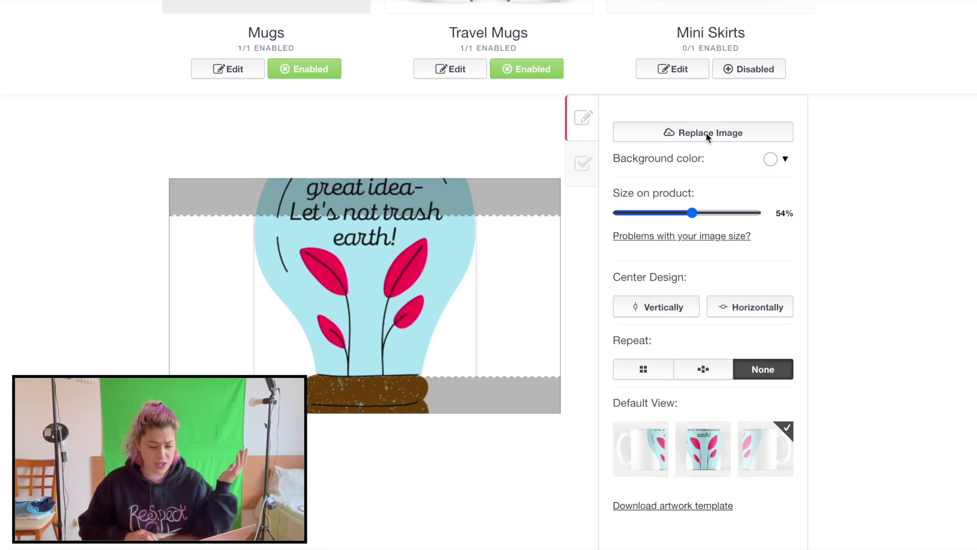
left_click(706, 132)
double_click(610, 267)
- Scale the light bulb image on Travel Mugs to 32% and set the background color to black
scroll(365, 162, "up", 5)
left_click(478, 229)
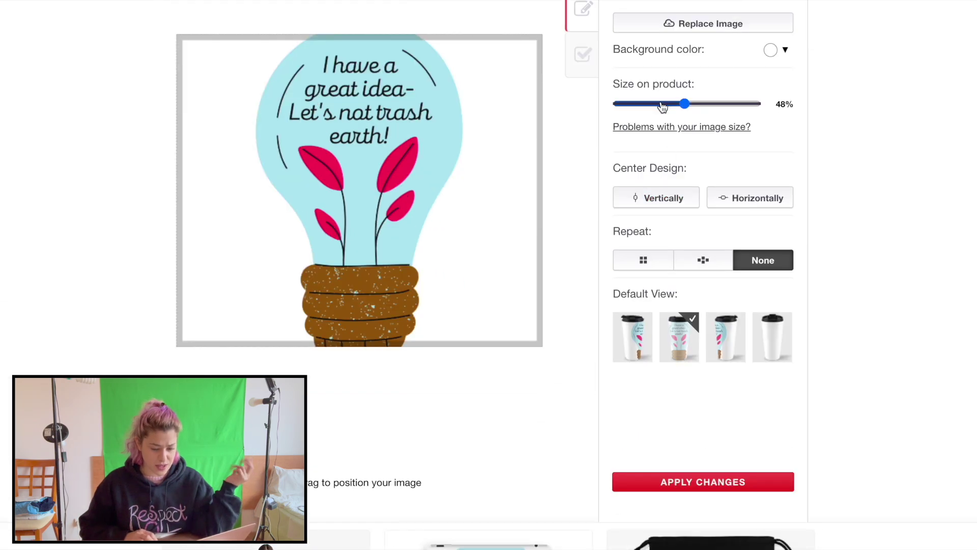
left_click(662, 104)
left_click(770, 49)
left_click(768, 158)
left_click(669, 247)
scroll(602, 276, "up", 3)
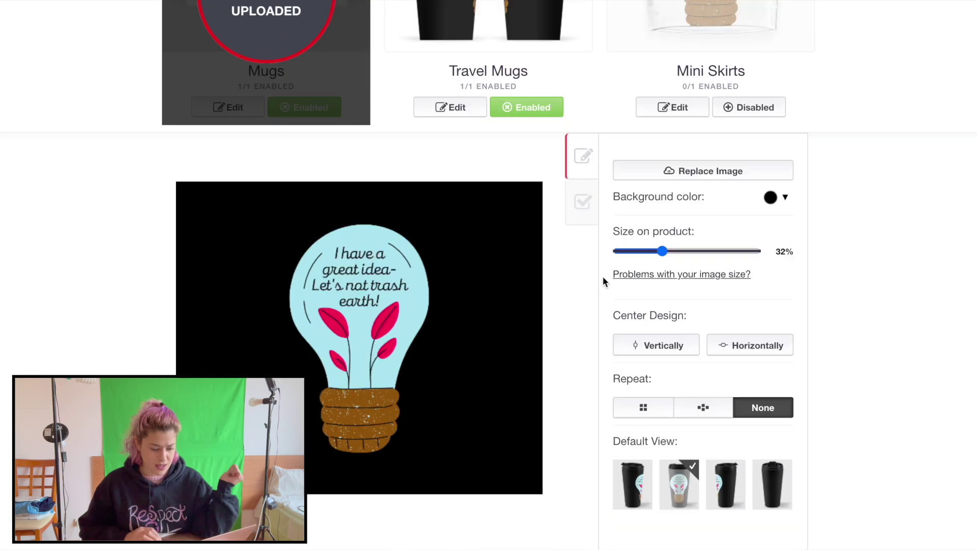
- Scale the light bulb image on Tablet Cases & Skins to 45% and set the background to black
scroll(603, 276, "up", 3)
left_click(711, 344)
scroll(286, 221, "down", 5)
left_click(287, 311)
left_click(505, 181)
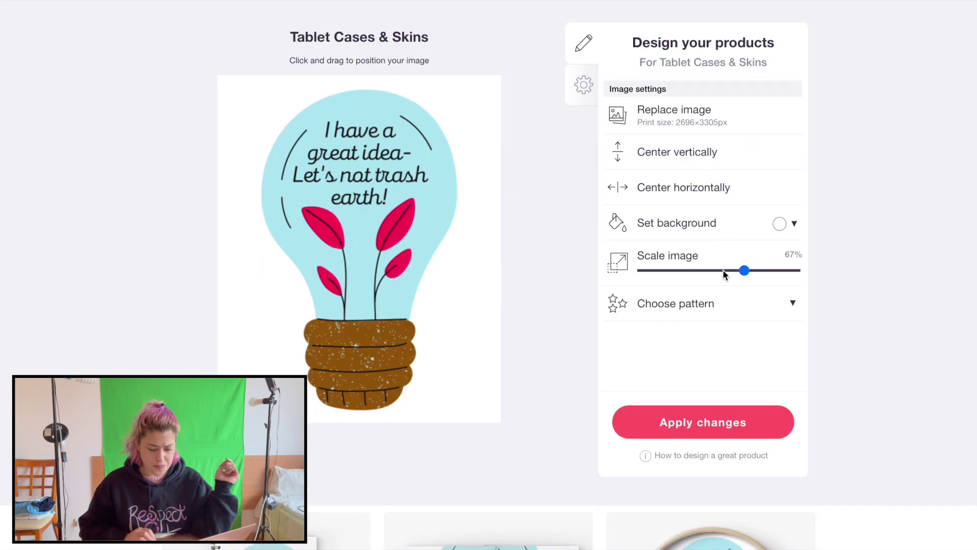
left_click_drag(733, 270, 697, 273)
left_click(793, 224)
left_click(809, 336)
left_click(725, 394)
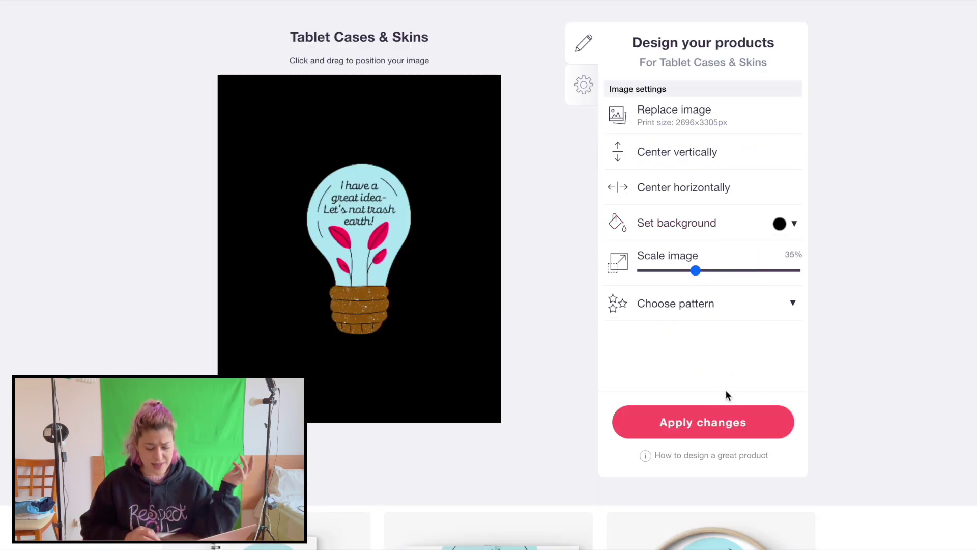
left_click(711, 272)
left_click(679, 198)
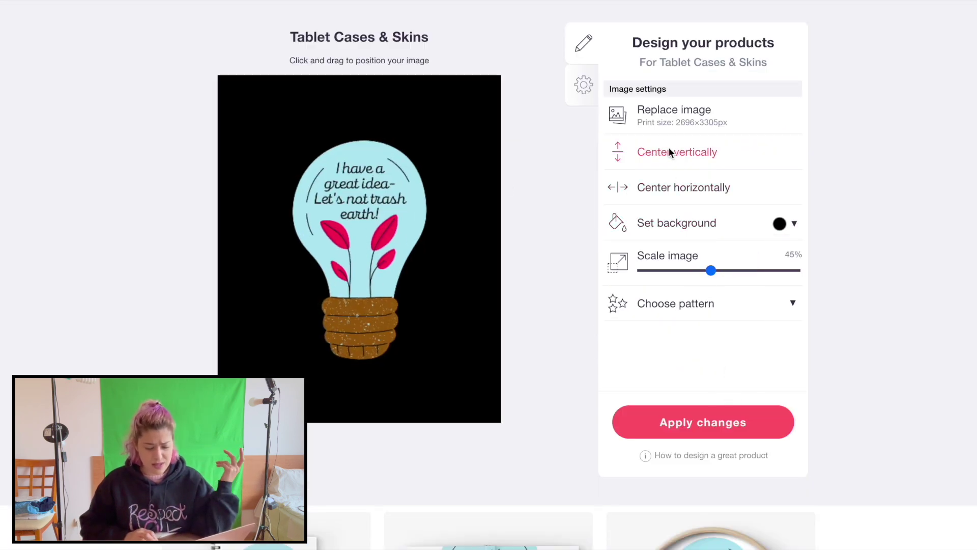
- Reduce the light bulb image scale on Drawstring Bags and center the image vertically and horizontally
scroll(669, 147, "up", 6)
left_click(618, 176)
scroll(639, 184, "down", 5)
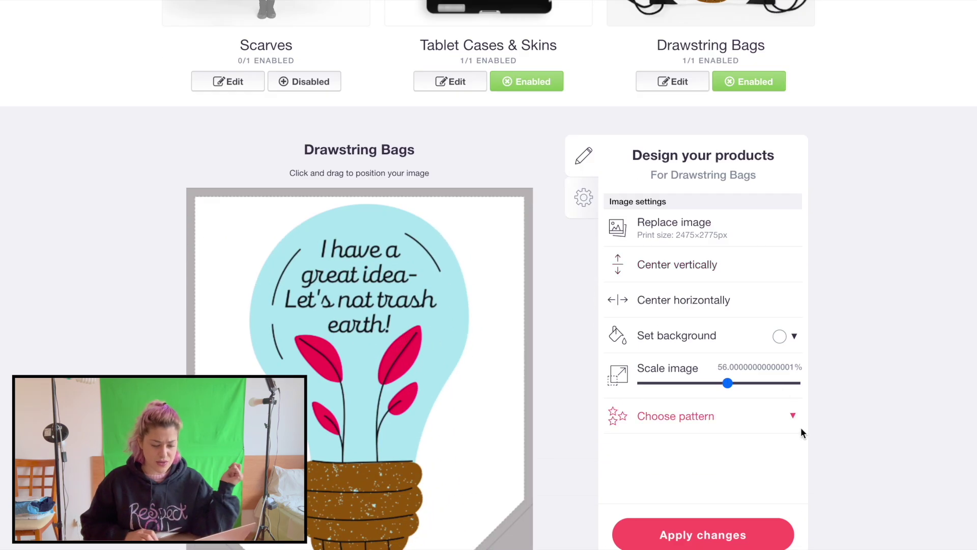
left_click(713, 381)
scroll(651, 248, "up", 1)
left_click(658, 294)
left_click(663, 336)
- Set the size of the double light bulb image on Mugs to 45% and center it vertically and horizontally
scroll(379, 249, "up", 6)
scroll(379, 248, "up", 8)
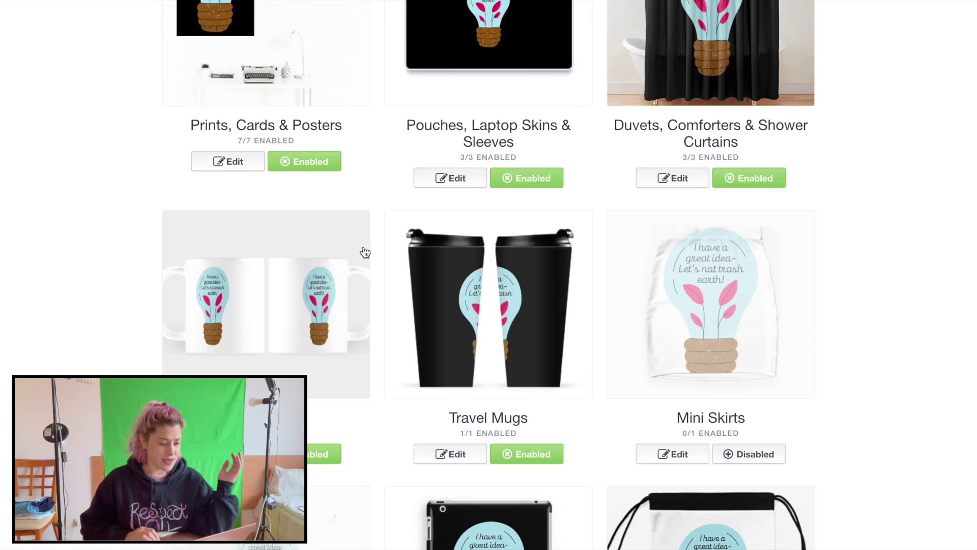
left_click(285, 341)
scroll(286, 341, "down", 8)
scroll(493, 250, "down", 2)
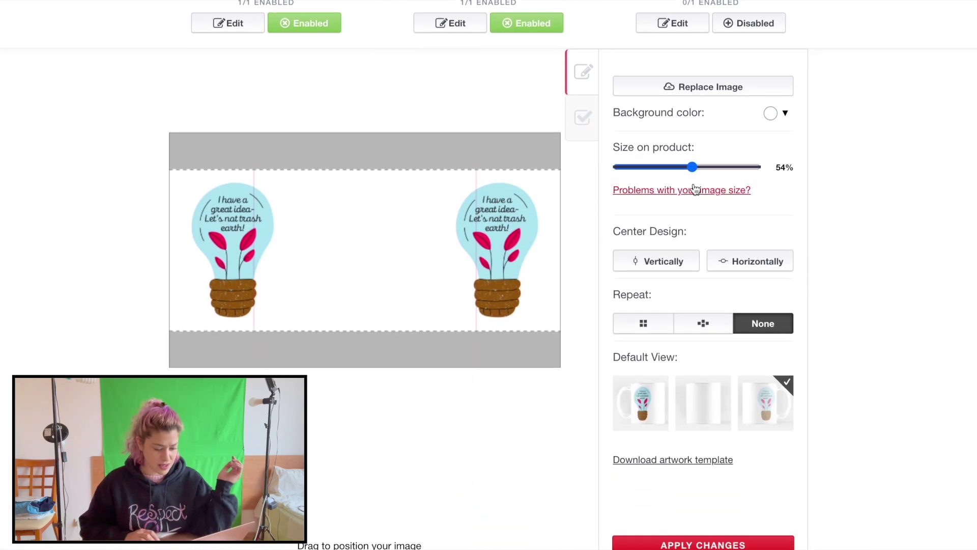
left_click_drag(692, 167, 681, 168)
left_click(665, 265)
left_click(735, 261)
scroll(444, 214, "up", 1)
scroll(443, 215, "up", 5)
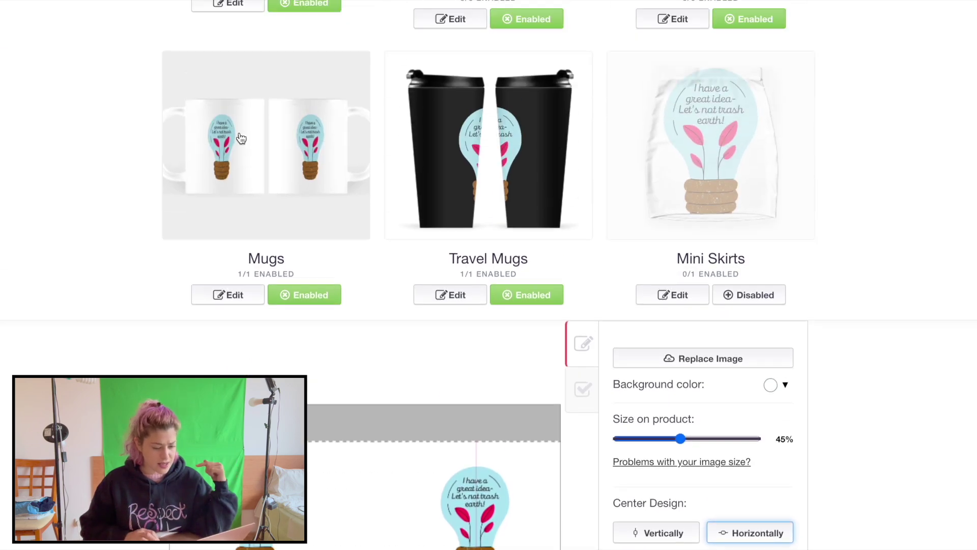
- Change the background color of Mugs to a dark shade
left_click(770, 384)
left_click(792, 472)
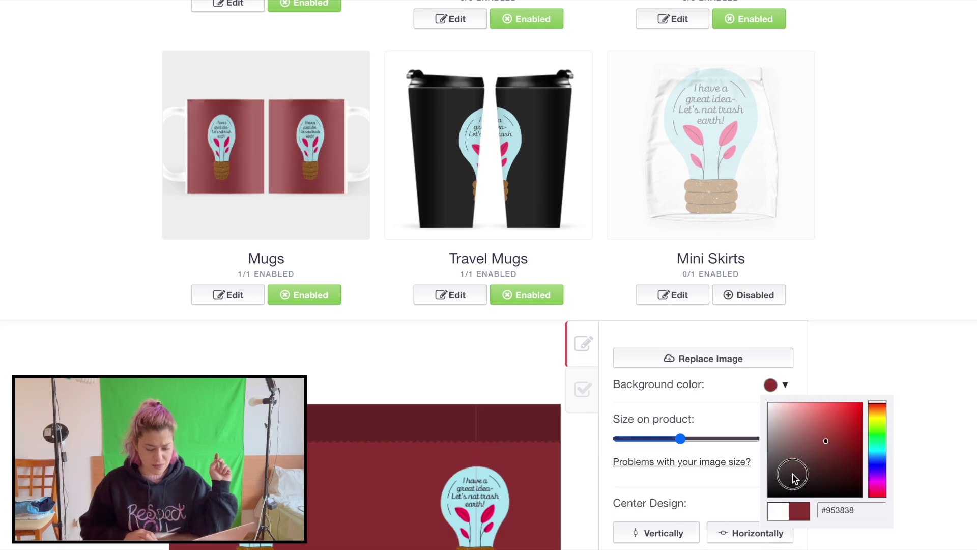
left_click_drag(792, 471, 722, 533)
- Open Spiral Notebooks for editing and move the light bulb image slightly lower on the cover
scroll(303, 168, "down", 10)
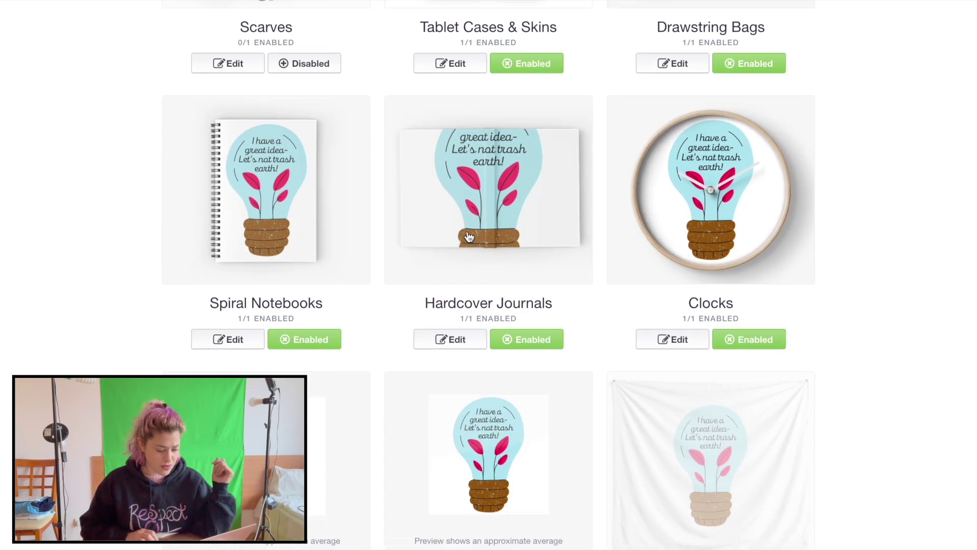
left_click(253, 198)
left_click_drag(376, 234, 380, 258)
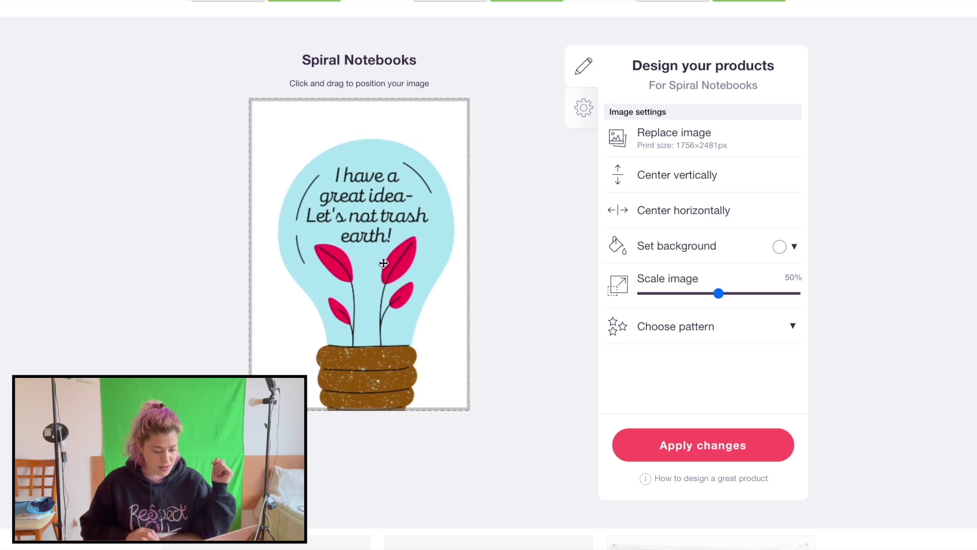
- Scale the Hardcover Journals image to 31% and apply the Front & back pattern
scroll(377, 250, "up", 5)
left_click(543, 157)
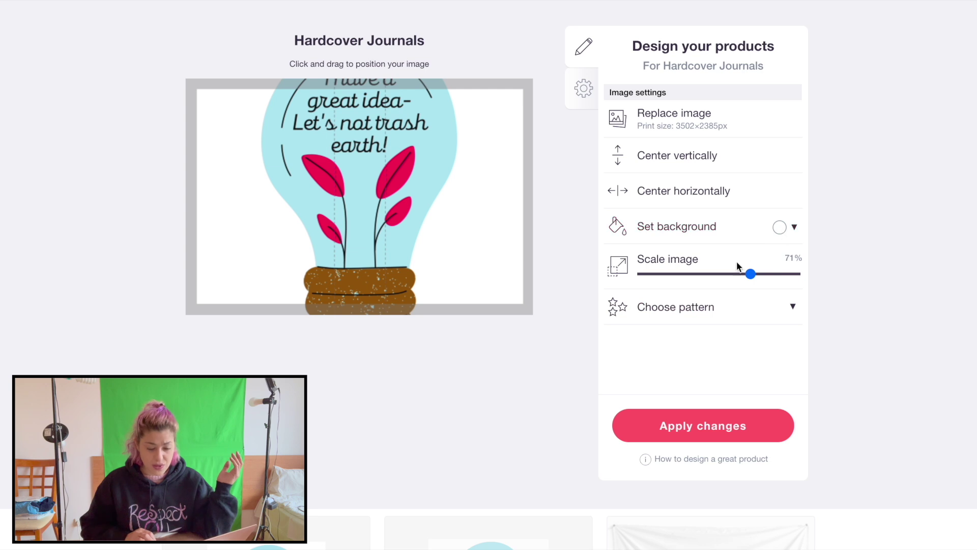
left_click(691, 275)
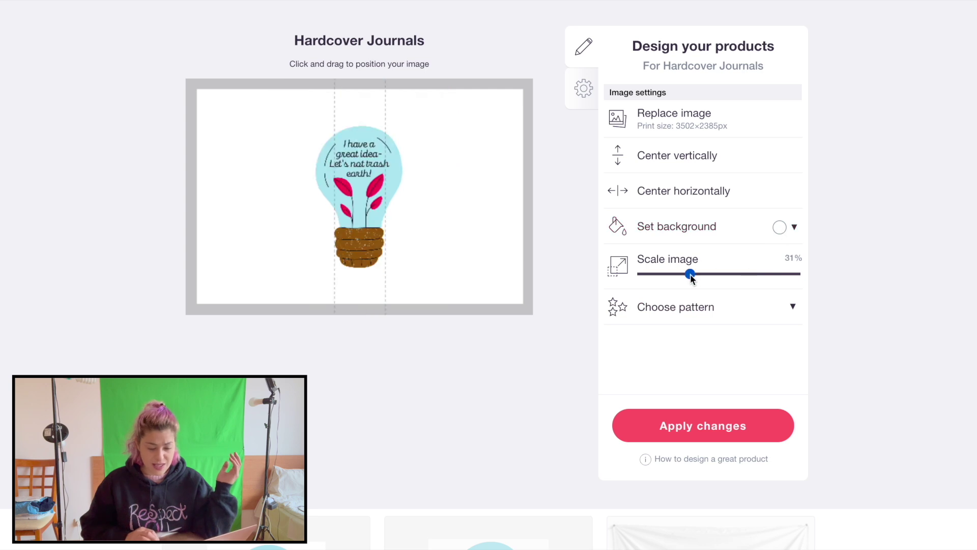
left_click(704, 310)
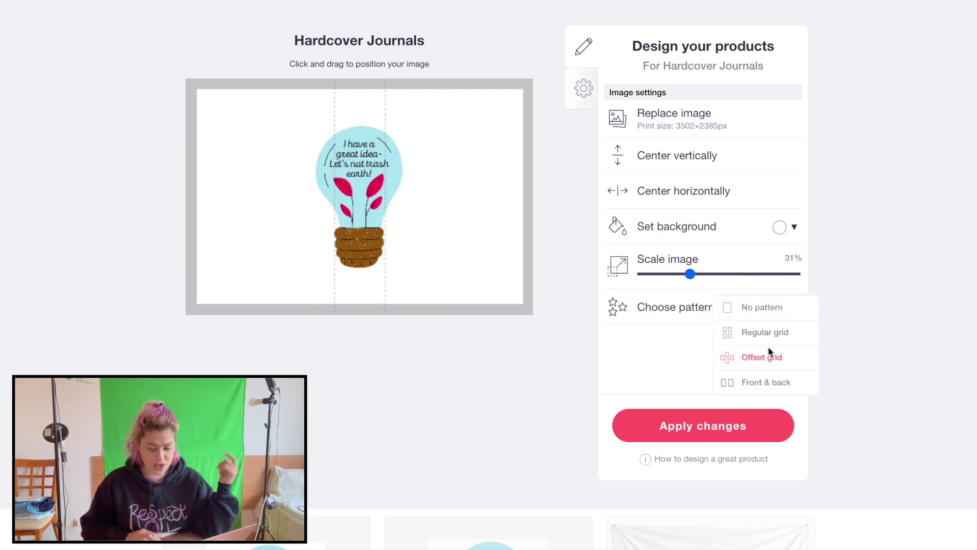
left_click(772, 382)
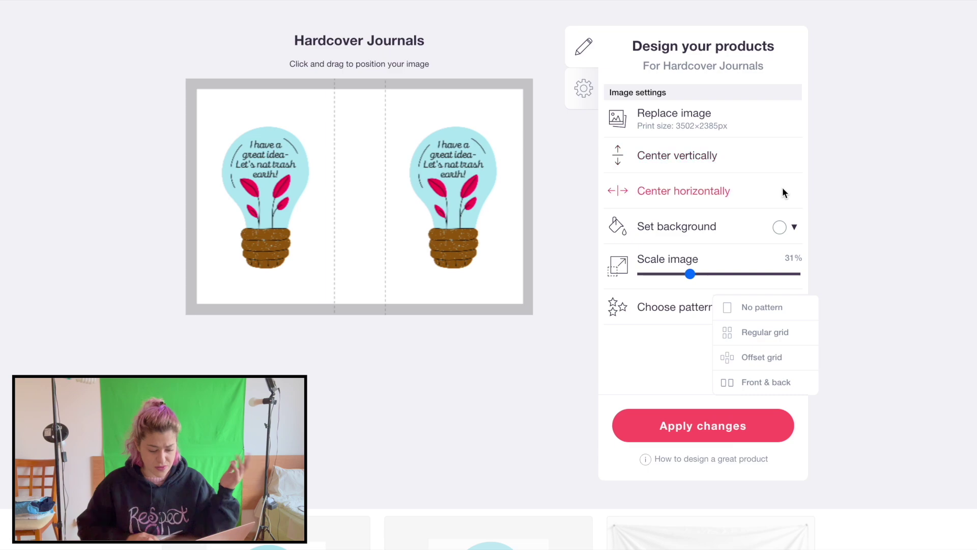
- Set the background of Hardcover Journals to black
left_click(782, 230)
left_click(808, 353)
left_click(427, 227)
scroll(427, 227, "up", 9)
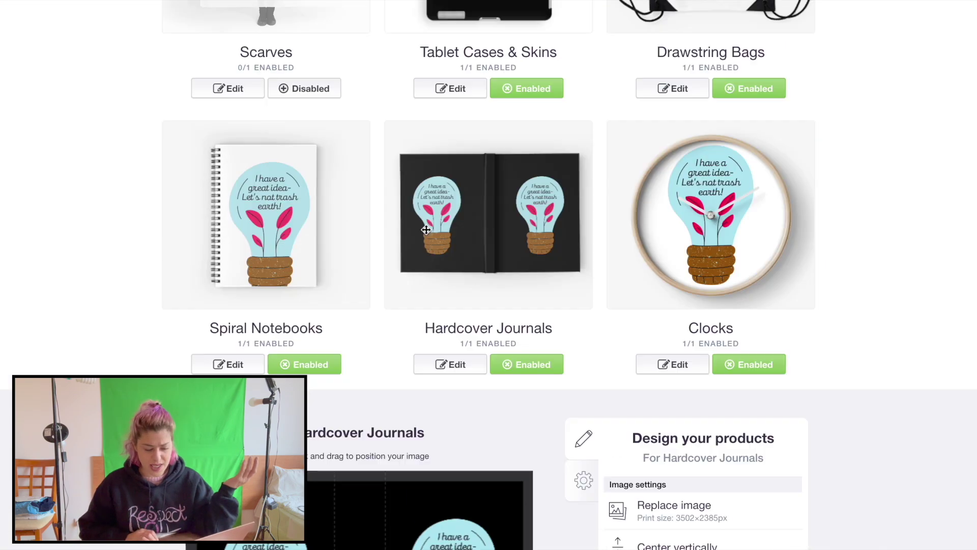
- Center the light bulb image horizontally on Clocks and set the background color to black
left_click(794, 319)
scroll(707, 198, "up", 1)
scroll(719, 209, "up", 3)
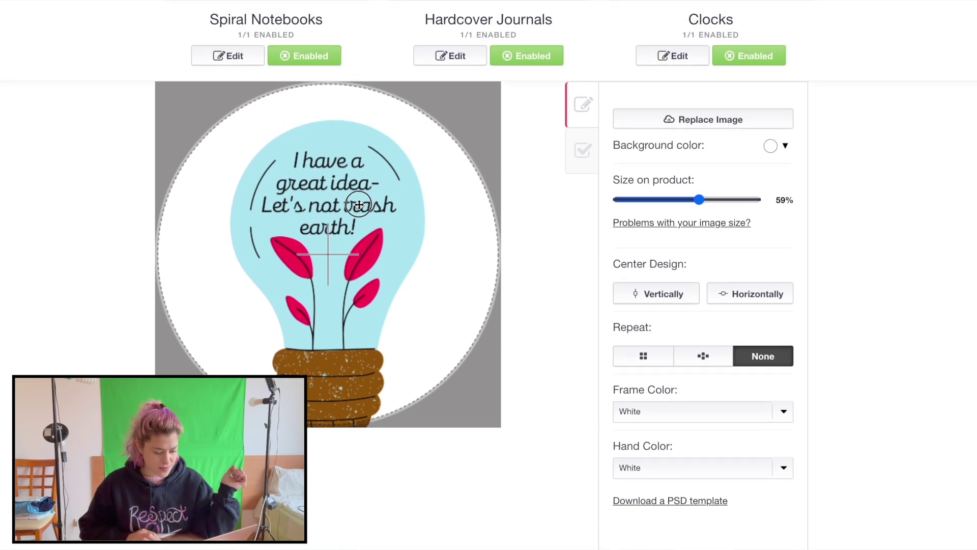
left_click(727, 295)
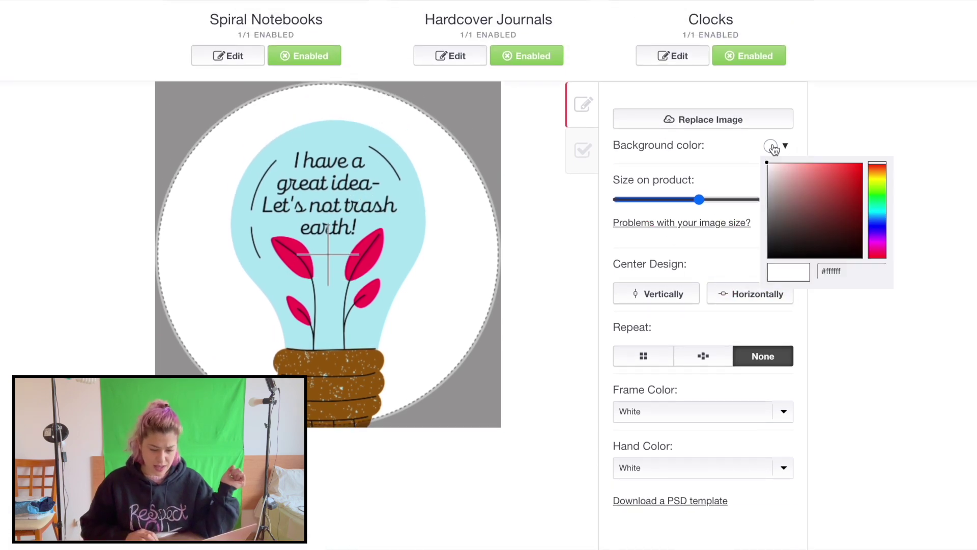
left_click(770, 146)
left_click(683, 321)
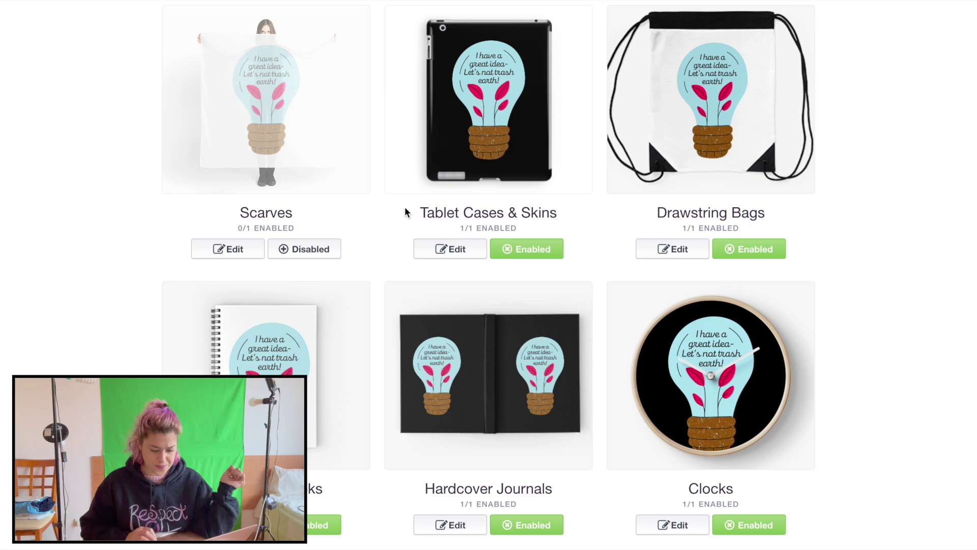
- Open Art Board Prints for editing and replace the light bulb image with another file
scroll(405, 206, "down", 8)
scroll(405, 207, "down", 3)
left_click(228, 279)
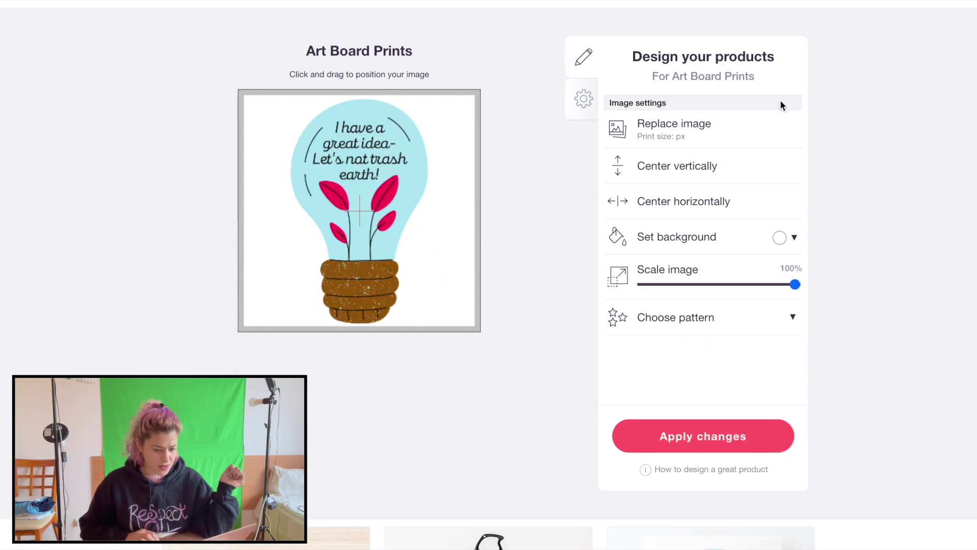
left_click(672, 132)
double_click(446, 279)
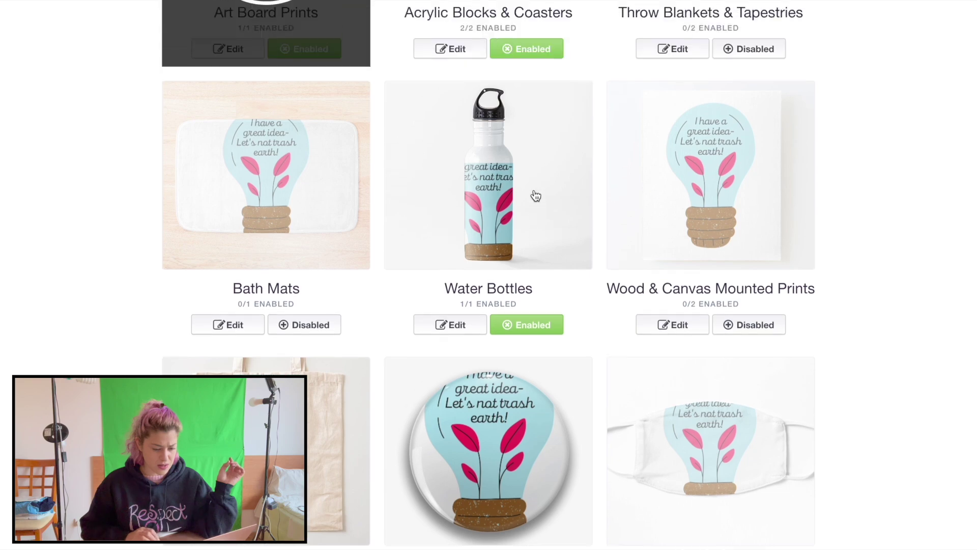
- Set the background of Acrylic Blocks & Coasters to black and move the image off-center toward the lower right
scroll(515, 106, "up", 5)
left_click(515, 105)
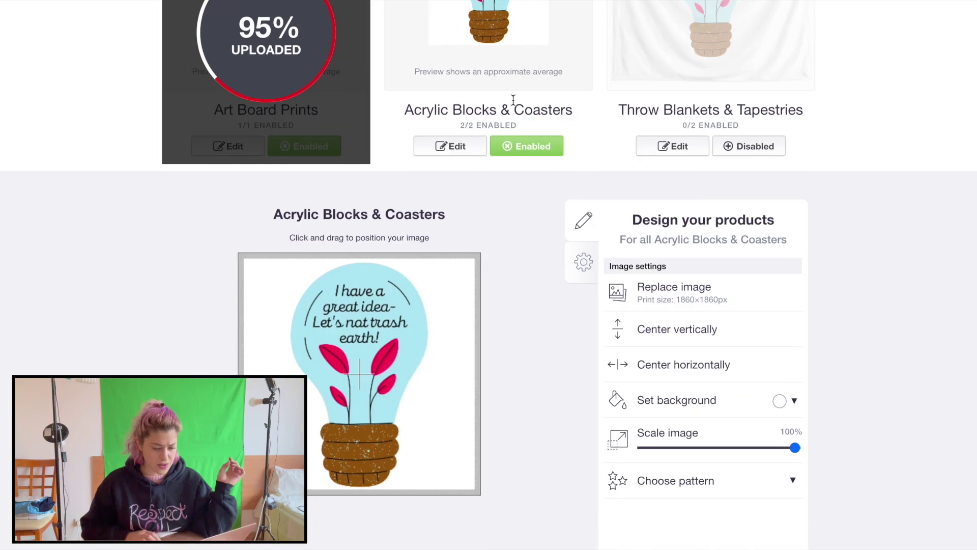
left_click(793, 210)
left_click(808, 336)
left_click(733, 377)
left_click_drag(407, 186, 430, 220)
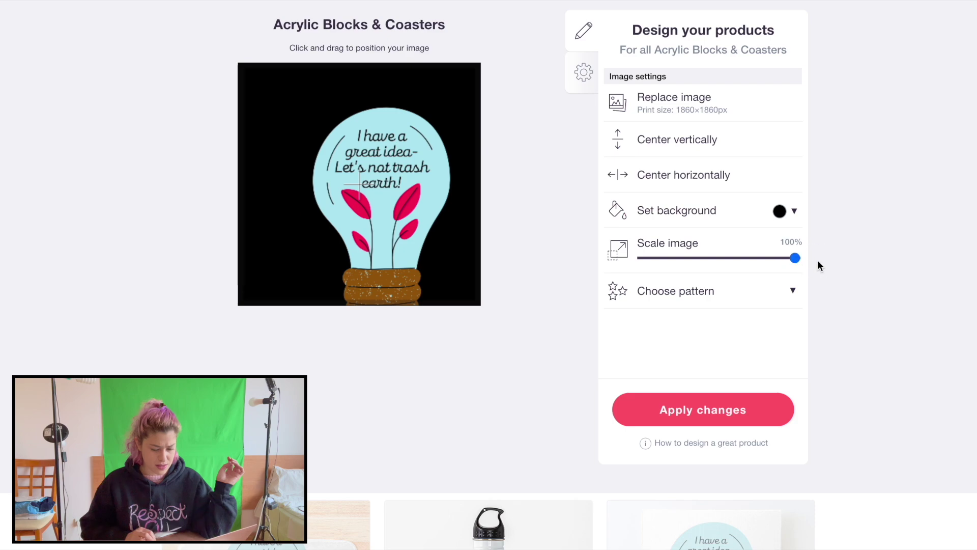
- Reduce the replaced image's scale slightly on Art Board Prints and set the background to black
scroll(380, 214, "up", 5)
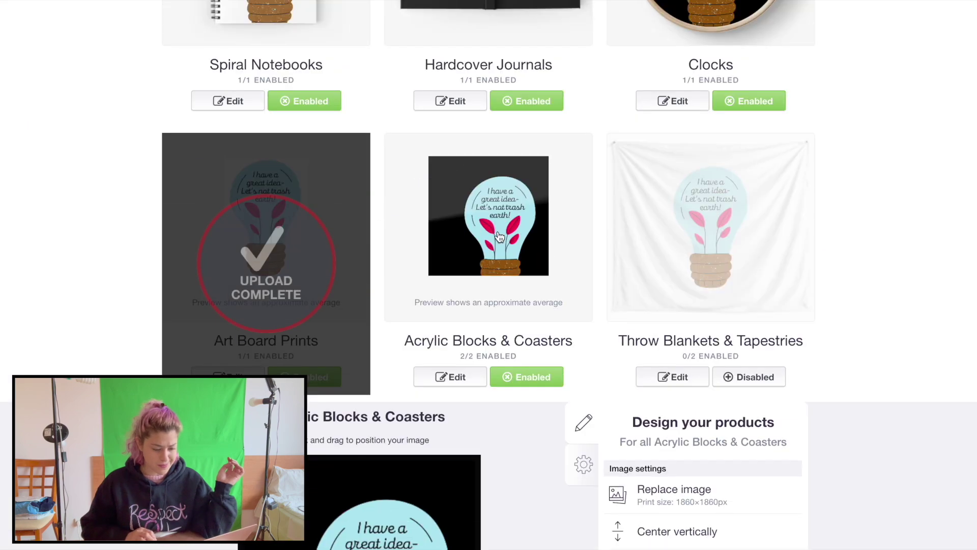
left_click(330, 186)
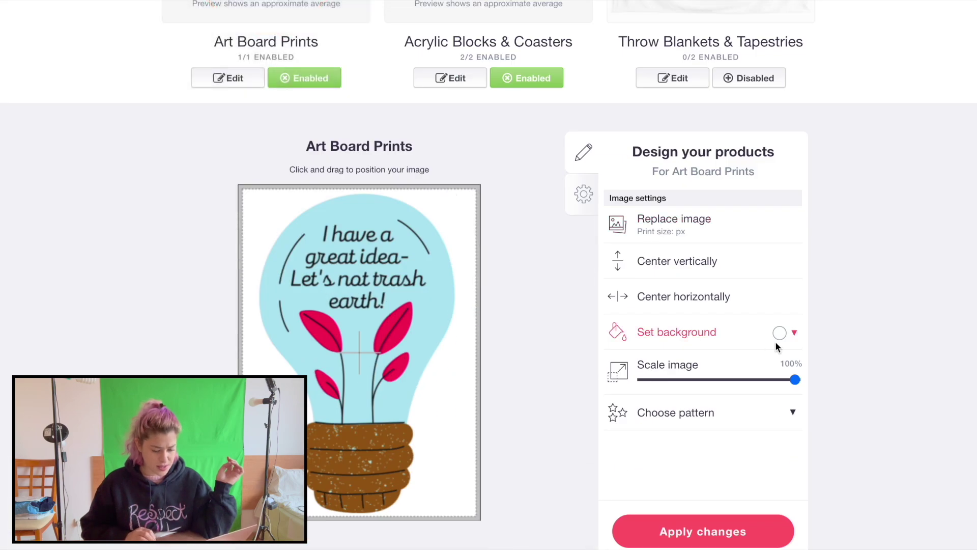
left_click(771, 379)
left_click(780, 332)
left_click(787, 445)
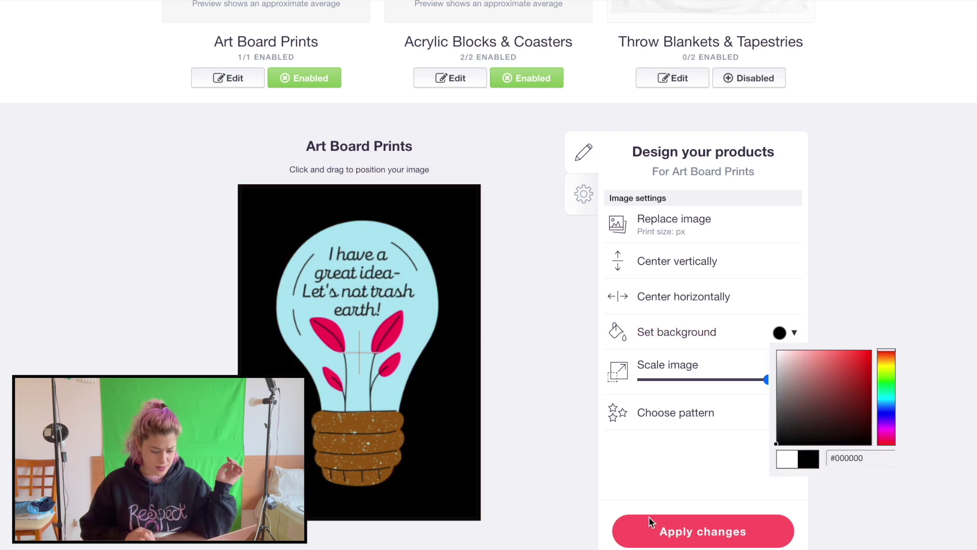
left_click(498, 301)
- Open Bath Mats for editing and enable the product
scroll(497, 297, "up", 6)
left_click(716, 288)
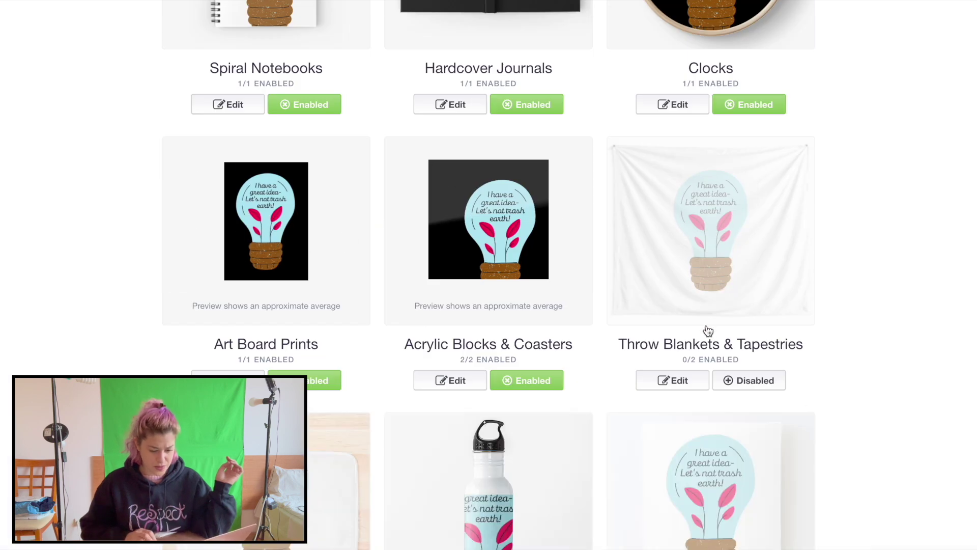
scroll(690, 226, "down", 5)
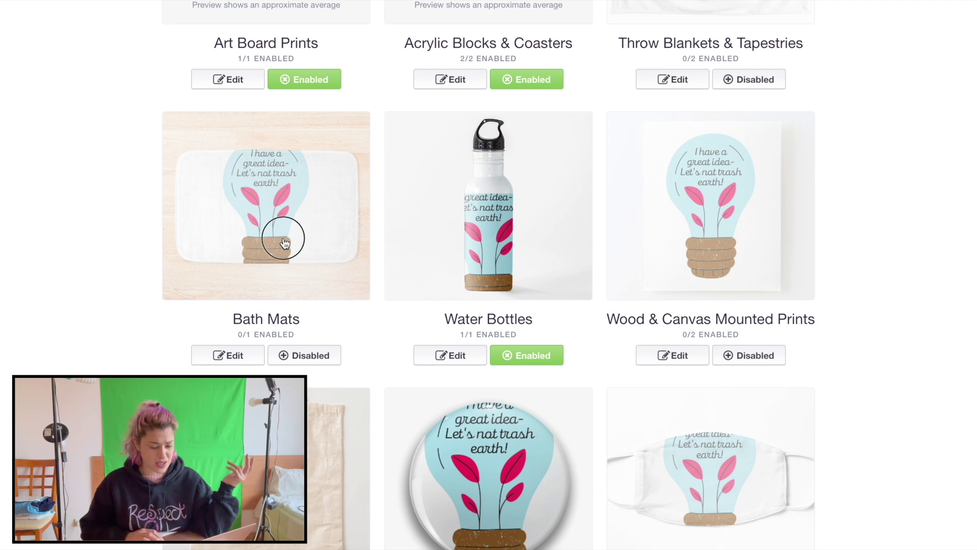
left_click(283, 241)
left_click(306, 355)
- Place the Bath Mats image slightly lower at 79% scale and set the background to black
scroll(404, 212, "down", 5)
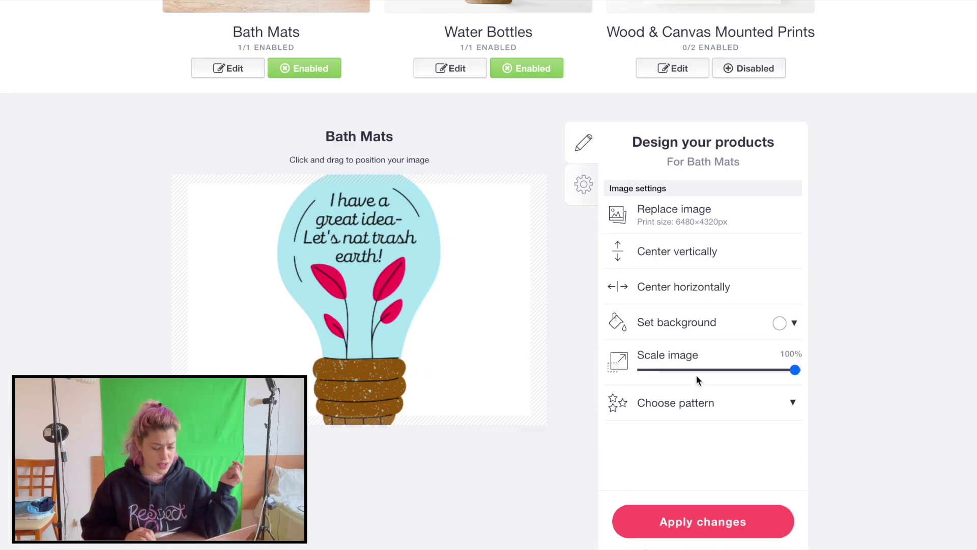
left_click(763, 369)
left_click_drag(428, 310, 426, 329)
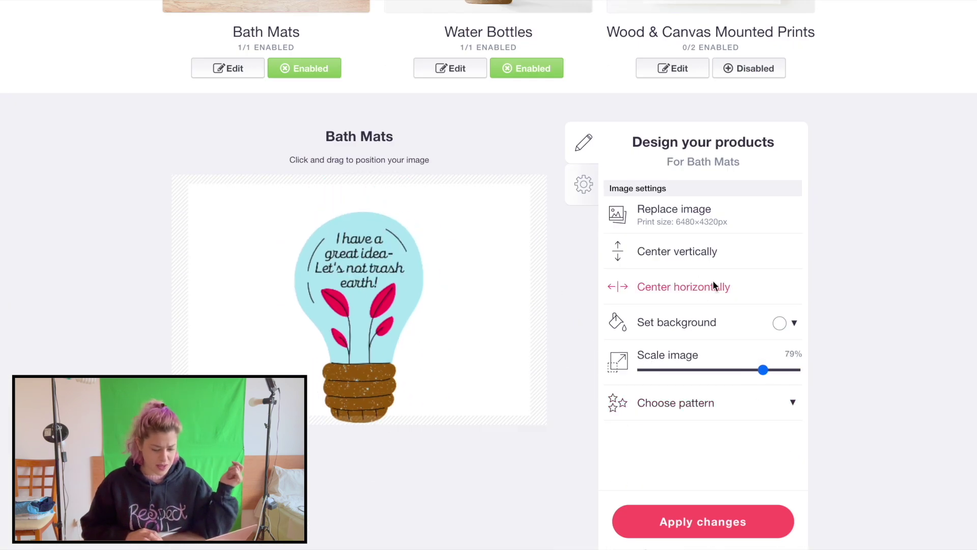
left_click(780, 323)
left_click(776, 434)
- Open Water Bottles for editing and shrink the light bulb image so the whole bulb fits on the bottle
scroll(567, 481, "up", 4)
scroll(567, 481, "up", 1)
left_click(502, 279)
scroll(726, 251, "down", 5)
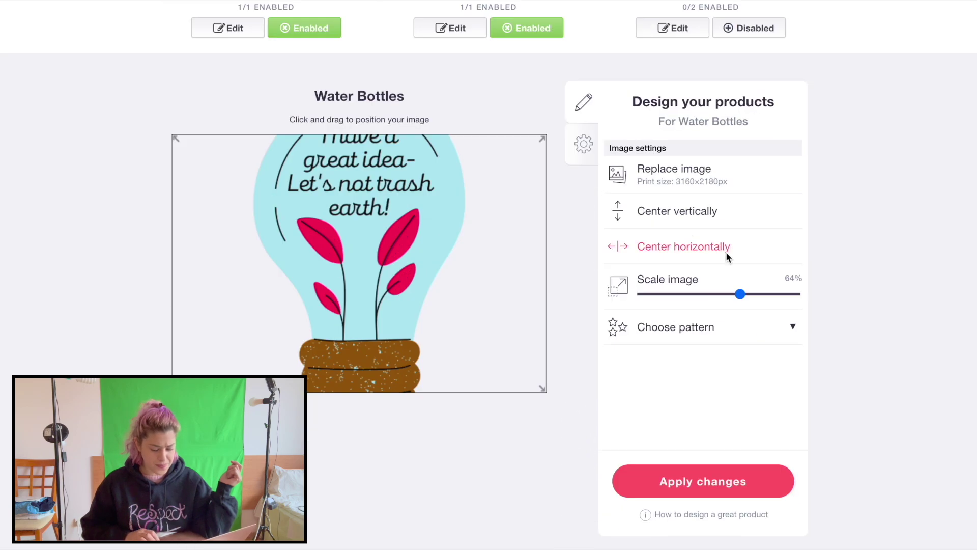
left_click(693, 294)
- Enable Wood & Canvas Mounted Prints for the light bulb design
scroll(712, 305, "up", 5)
left_click(746, 338)
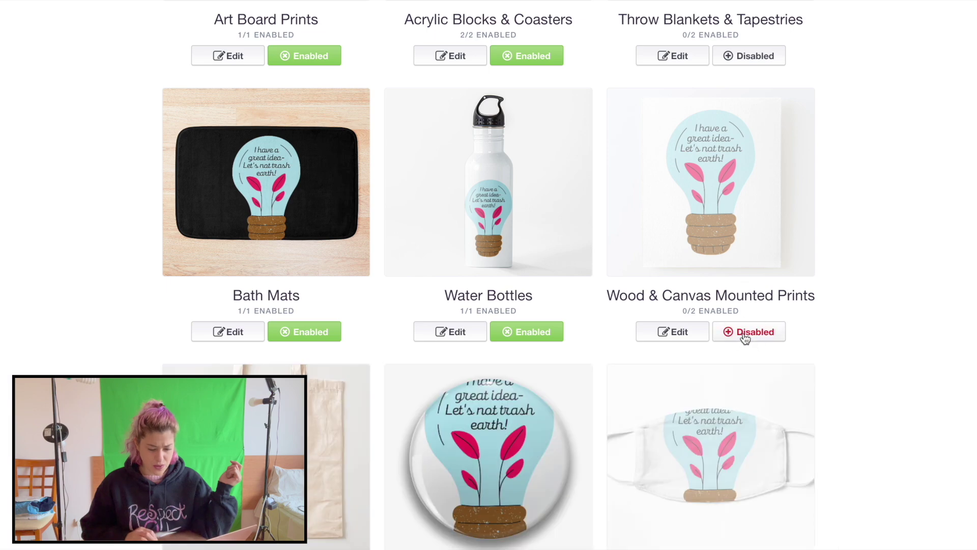
left_click(747, 334)
- Open Cotton Tote Bags for editing and review the light bulb placement
scroll(229, 203, "down", 3)
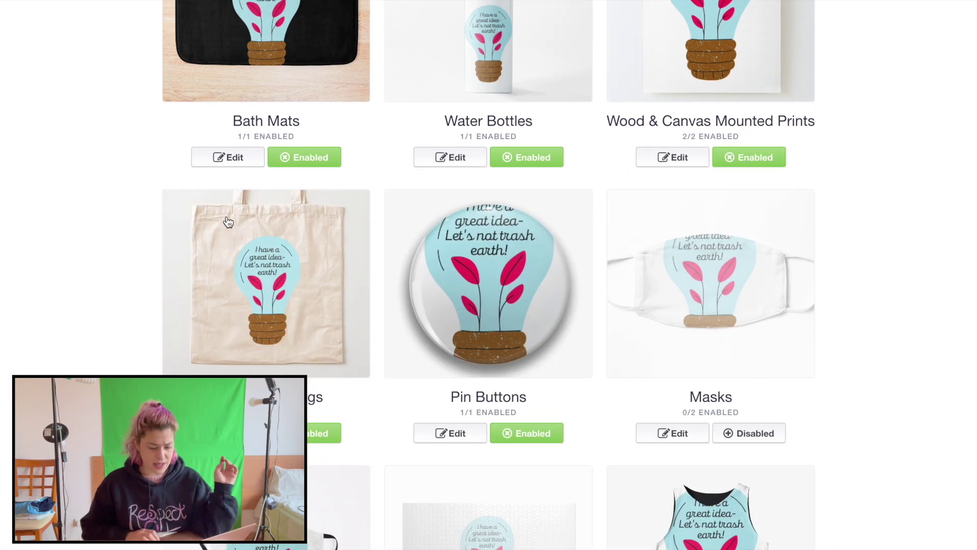
left_click(229, 204)
scroll(526, 322, "down", 10)
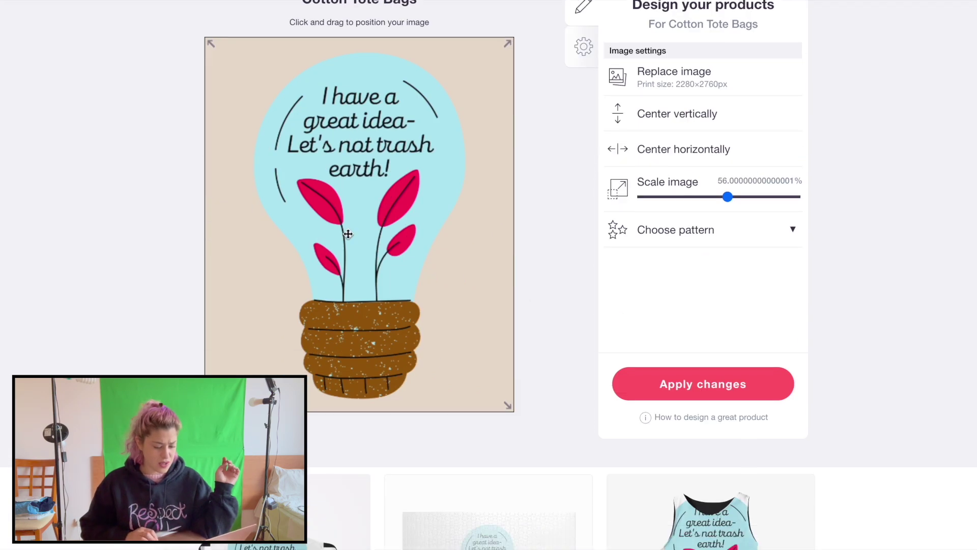
scroll(348, 233, "up", 8)
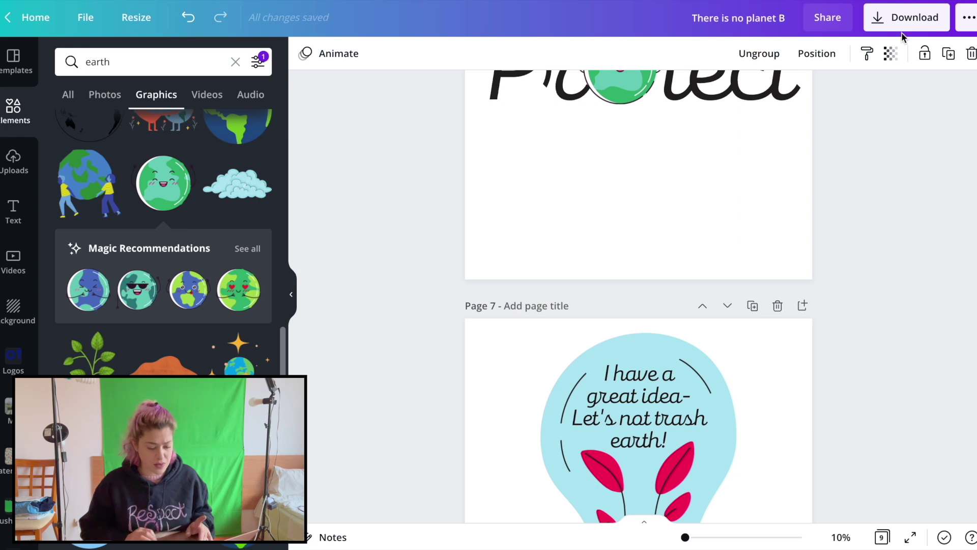
- Switch to Canva and examine the image editing effects offered for the light bulb on page 7
scroll(789, 302, "down", 4)
left_click(694, 316)
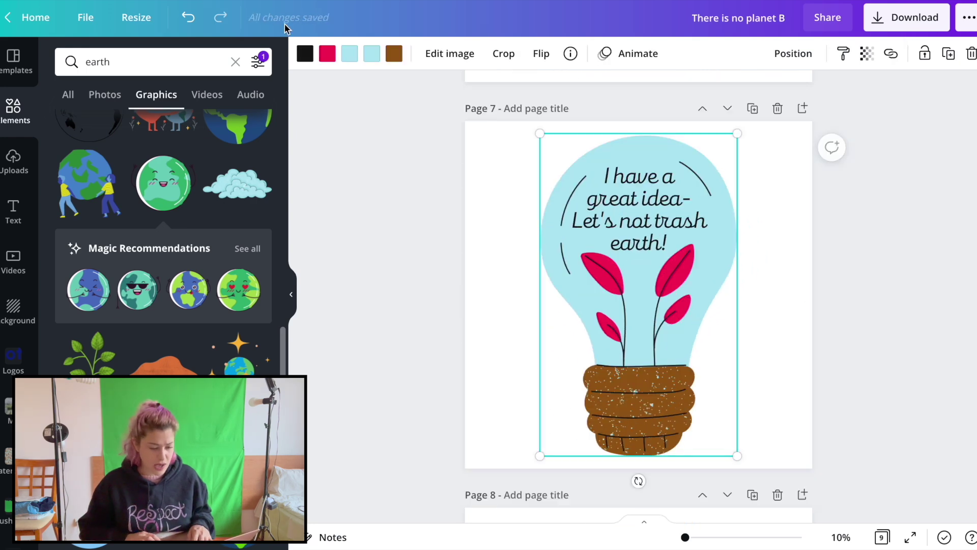
left_click(872, 275)
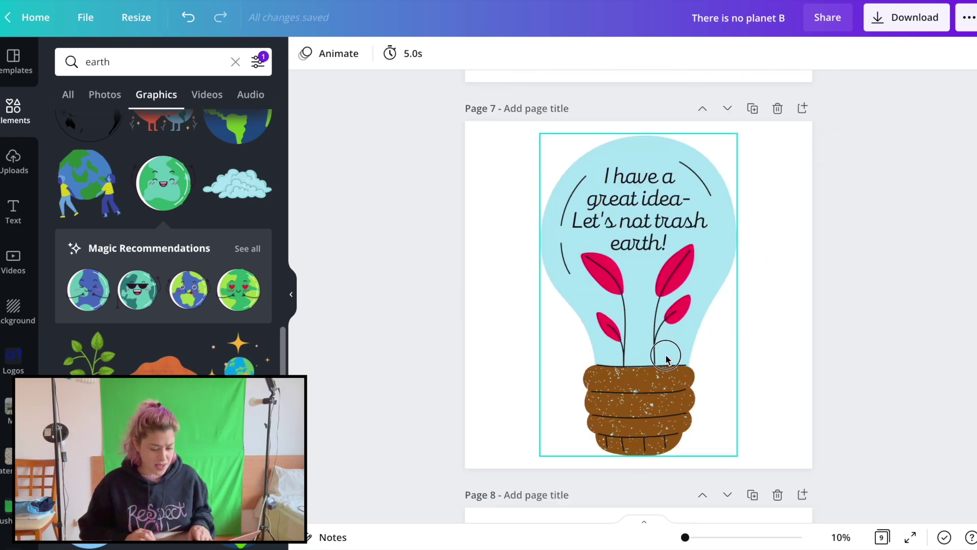
left_click(666, 358)
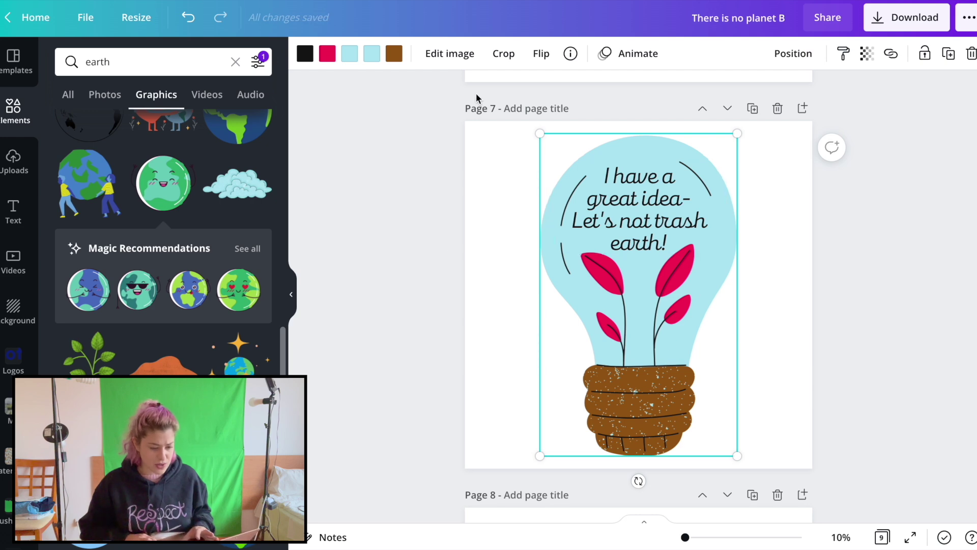
left_click(461, 55)
scroll(117, 289, "down", 5)
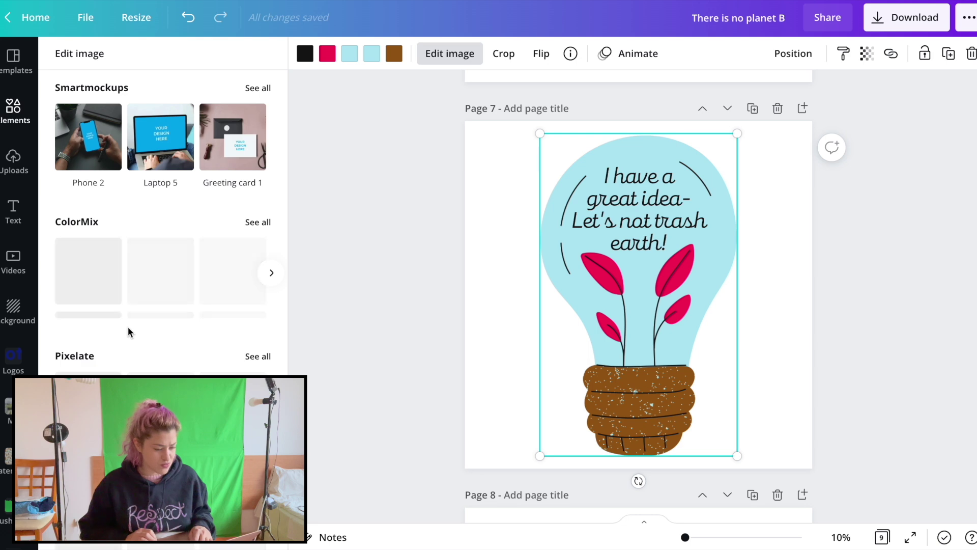
scroll(128, 326, "down", 5)
scroll(127, 326, "up", 7)
scroll(148, 300, "up", 3)
scroll(147, 295, "down", 10)
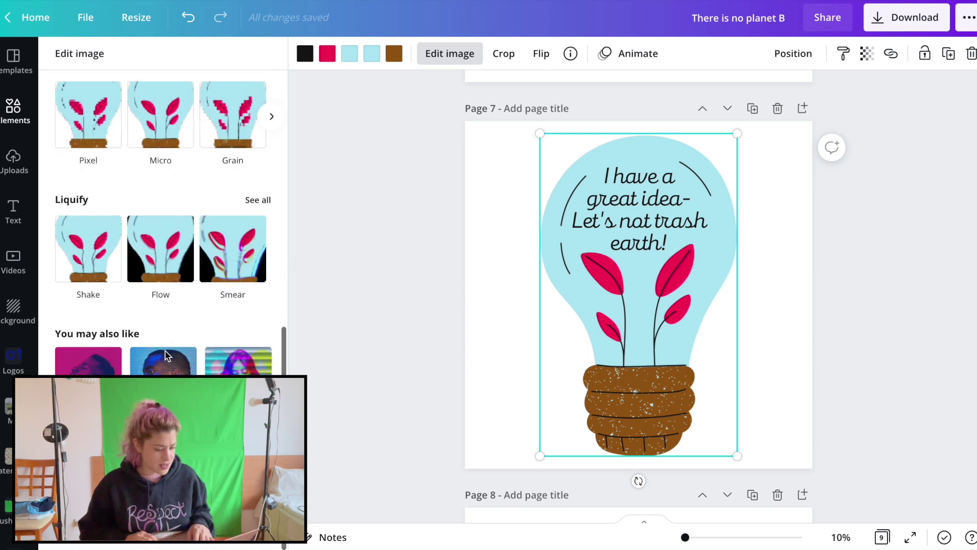
scroll(165, 351, "up", 10)
key("Escape")
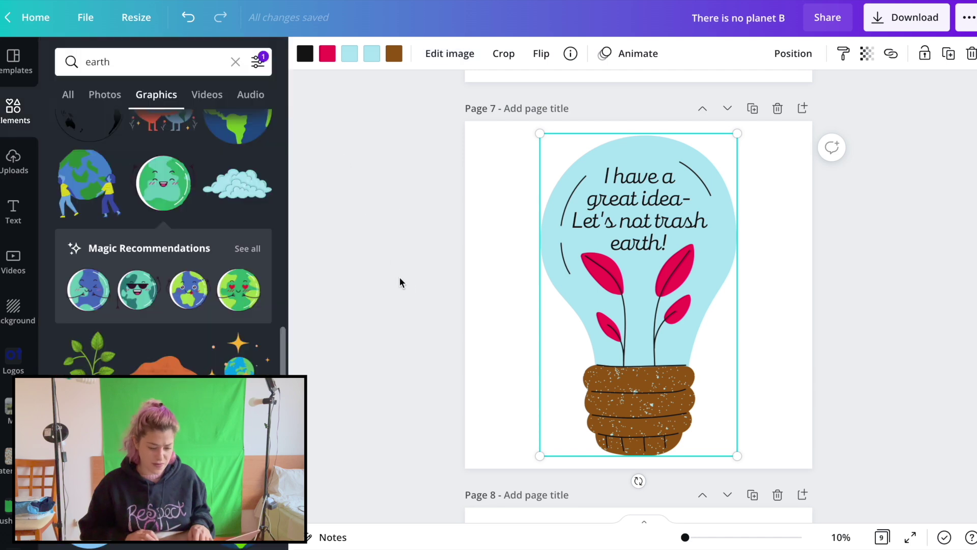
left_click(397, 272)
- Upload 7 copy.png from the There is no planet B folder to Canva and place it on a new page 10
left_click(275, 530)
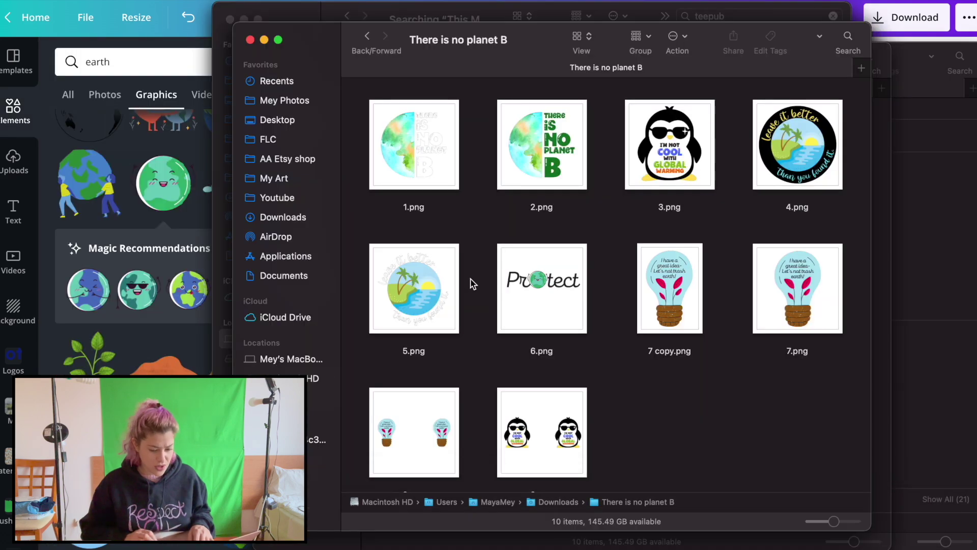
left_click_drag(677, 293, 153, 265)
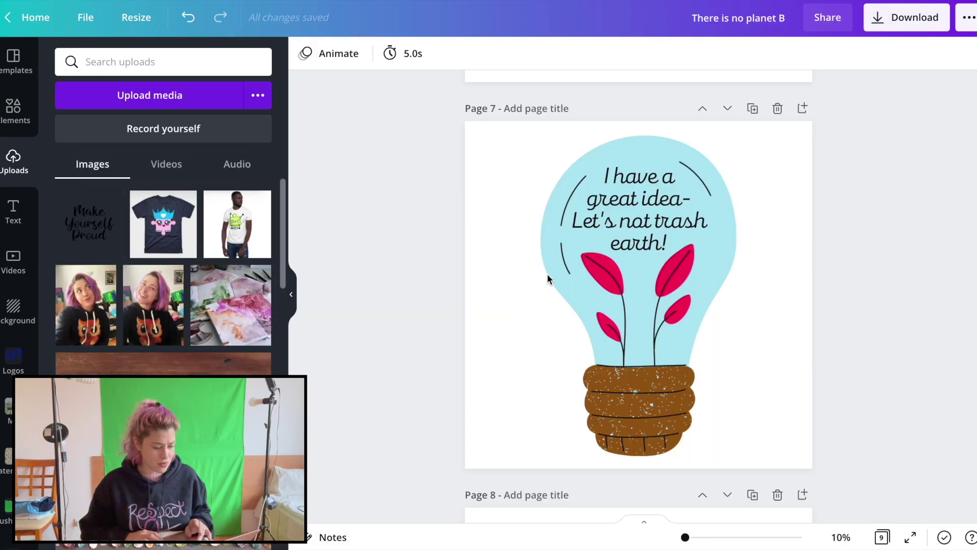
scroll(598, 466, "down", 15)
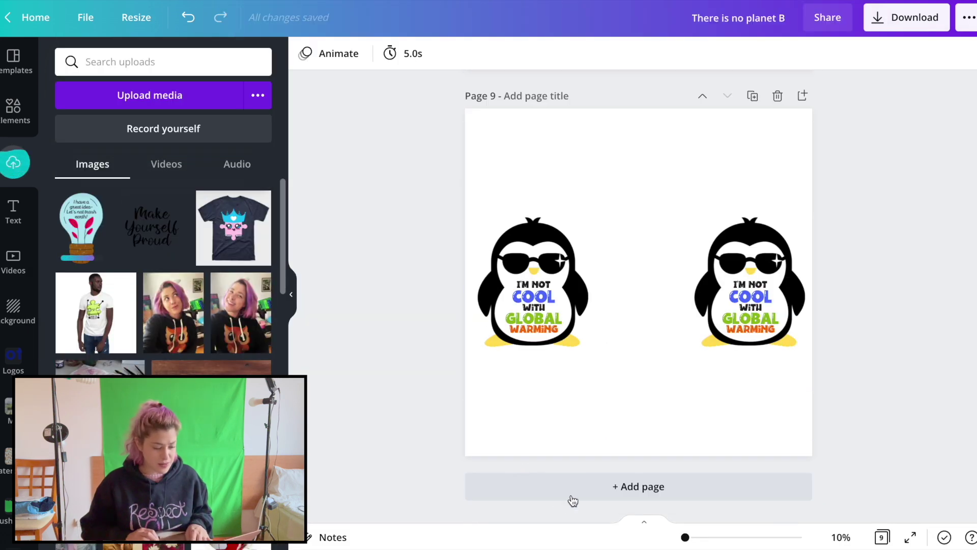
left_click(575, 503)
left_click(93, 260)
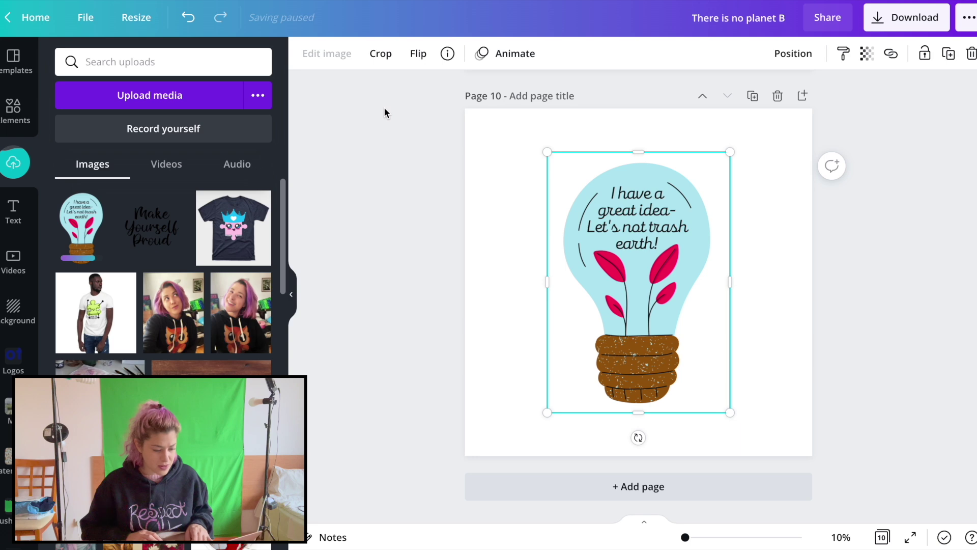
- Enlarge the light bulb image on page 10 to the full page height and centre it
left_click_drag(544, 152, 516, 109)
left_click_drag(729, 413, 771, 456)
left_click_drag(665, 314, 663, 303)
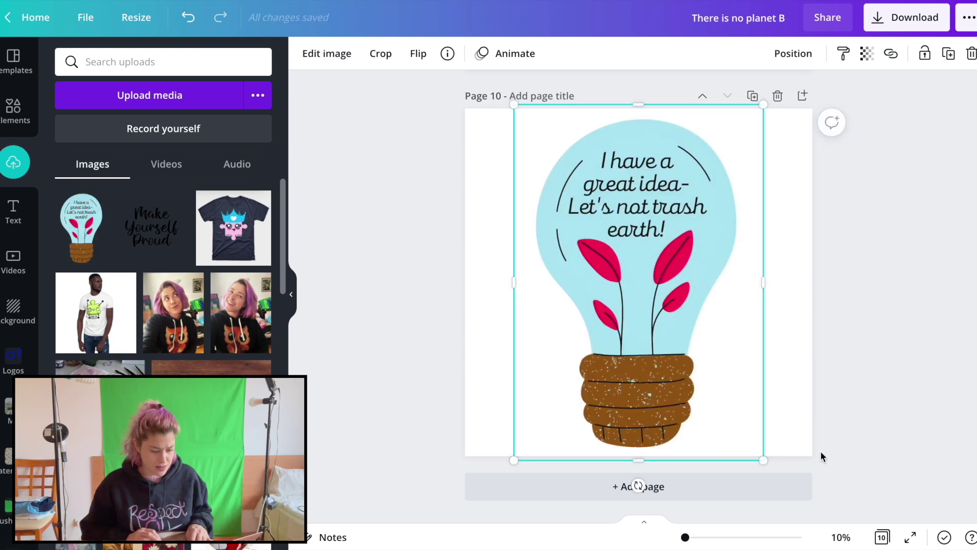
left_click_drag(757, 459, 750, 453)
left_click_drag(646, 323, 649, 327)
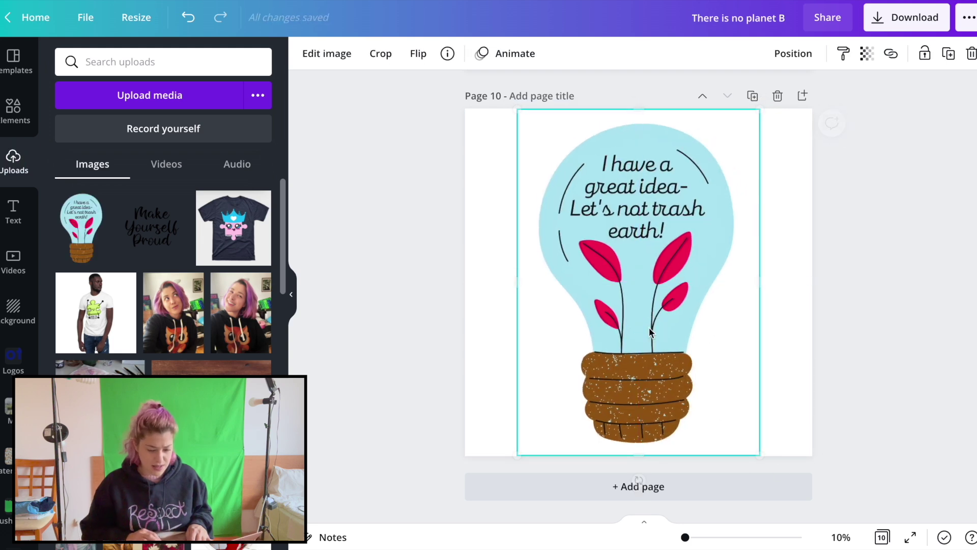
- Apply a Glow shadow to the light bulb with size 40, transparency 100 and blur 0 as a solid outline
left_click(329, 54)
left_click(144, 181)
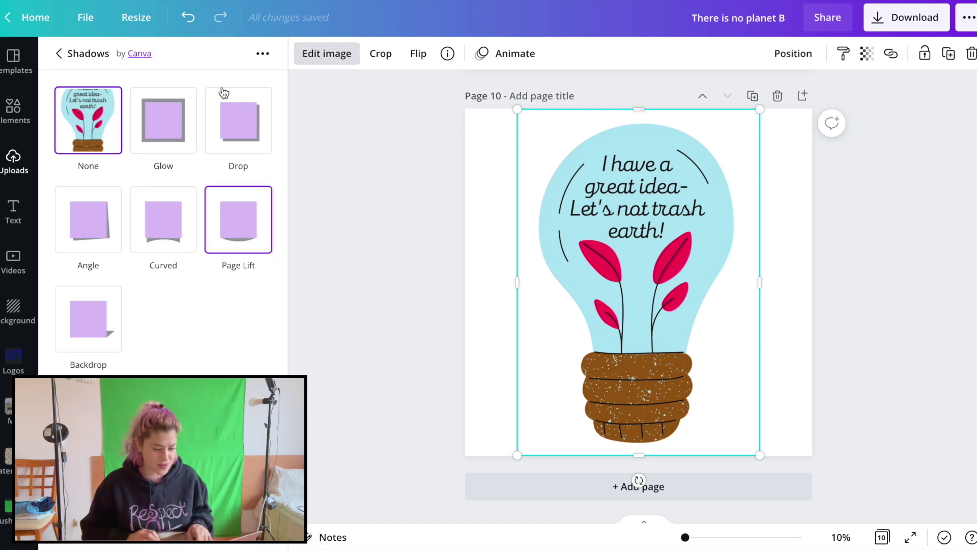
left_click(173, 124)
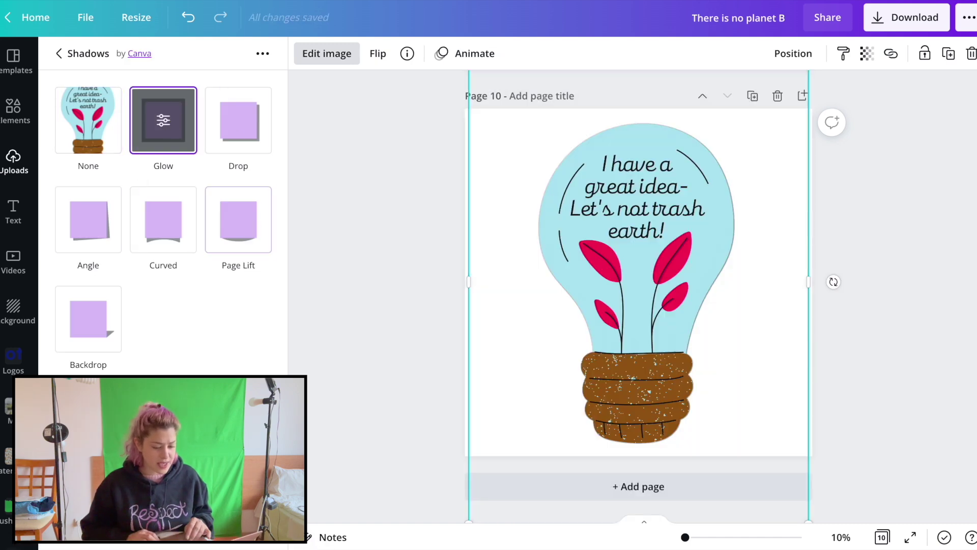
left_click(169, 123)
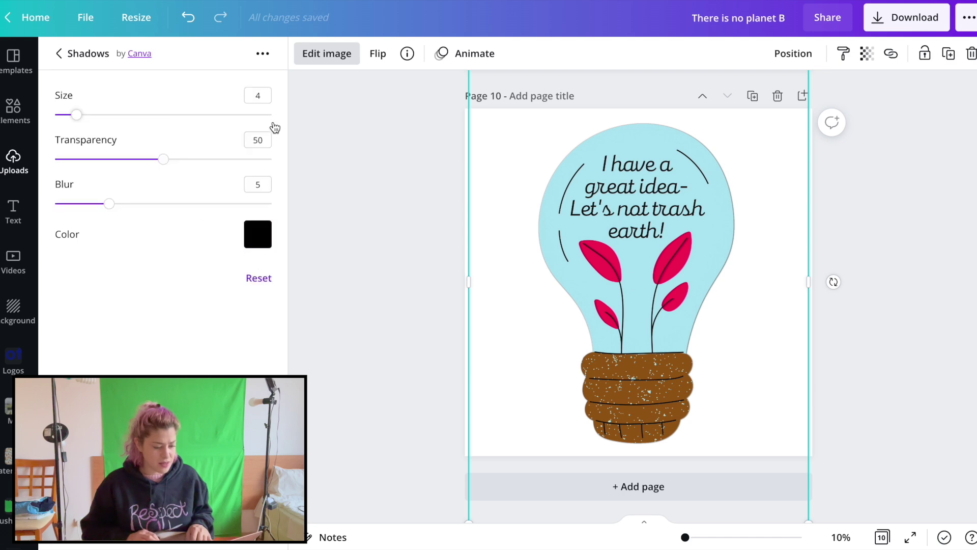
left_click_drag(170, 162, 311, 166)
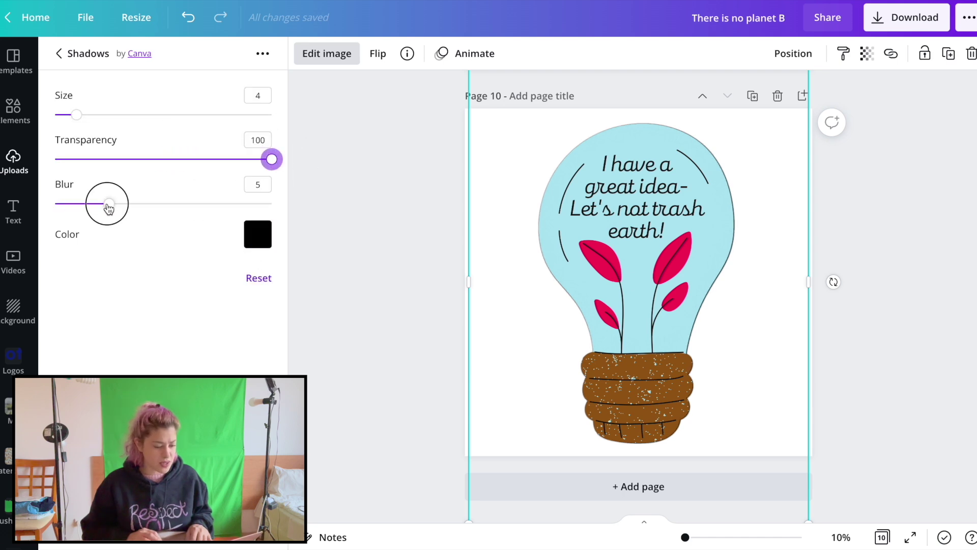
left_click_drag(109, 207, 22, 207)
left_click_drag(78, 115, 271, 130)
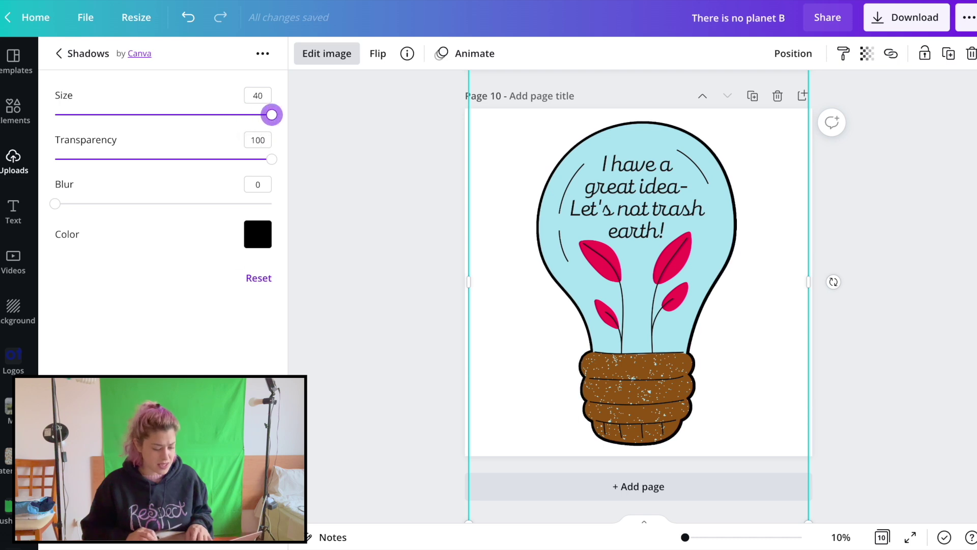
left_click(801, 194)
left_click(914, 200)
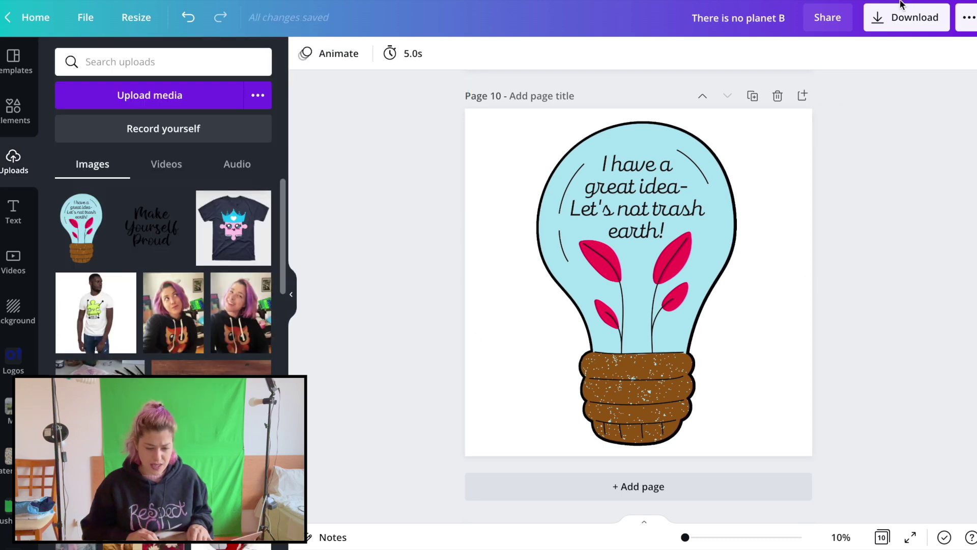
- Download only page 10 as a PNG with transparent background
left_click(901, 19)
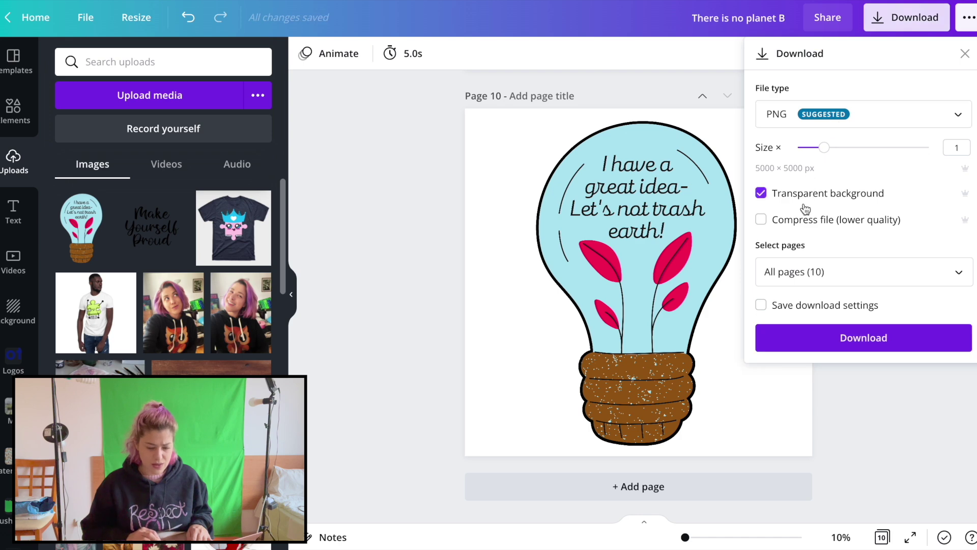
left_click(806, 275)
left_click(831, 312)
scroll(881, 405, "down", 3)
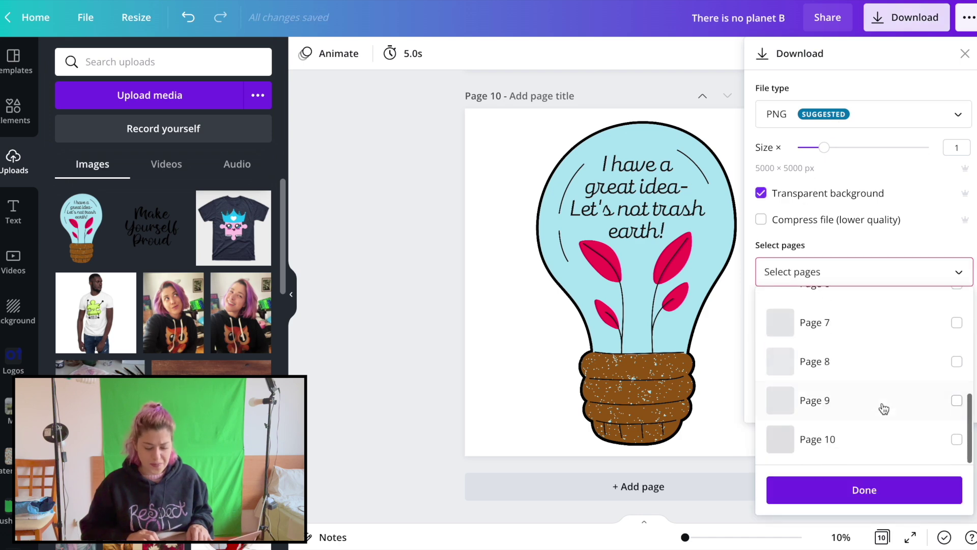
left_click(871, 446)
left_click(865, 489)
left_click(829, 338)
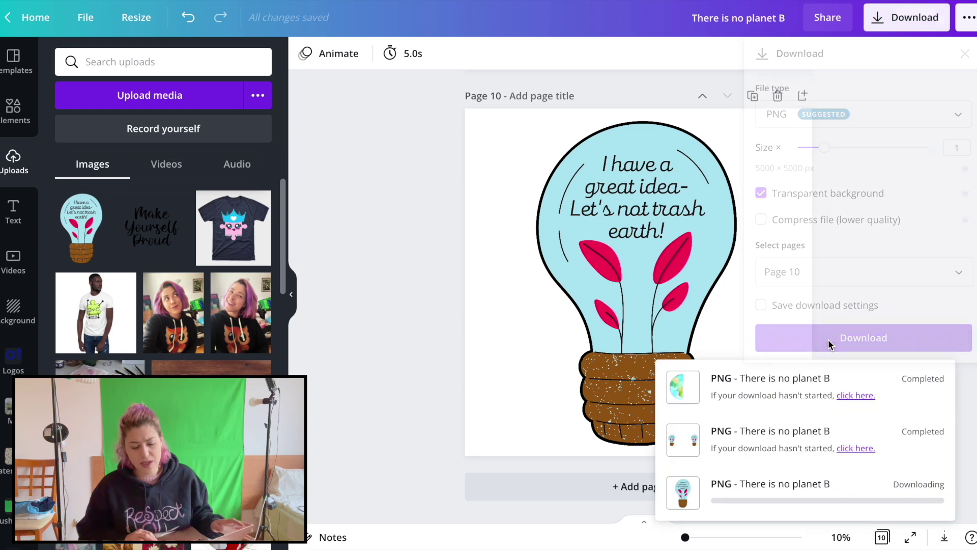
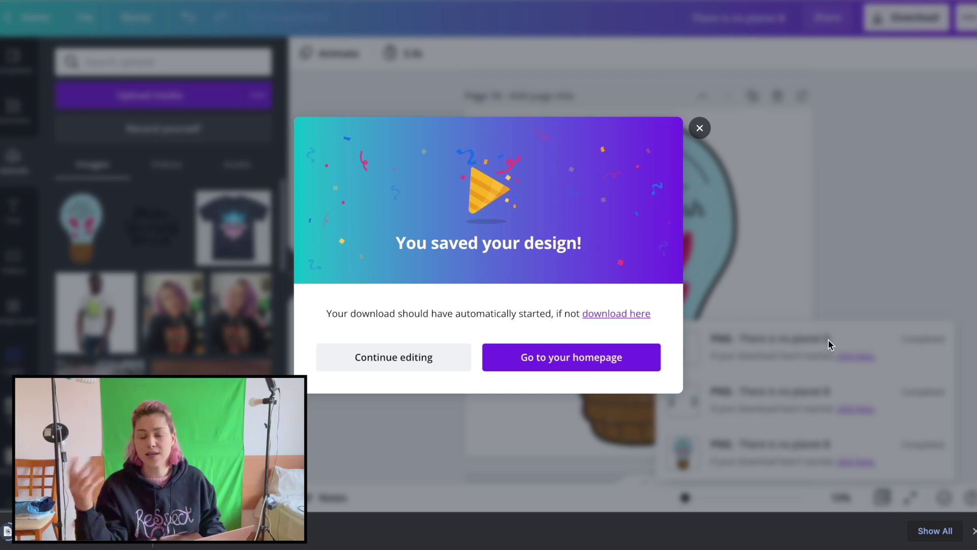
left_click(699, 128)
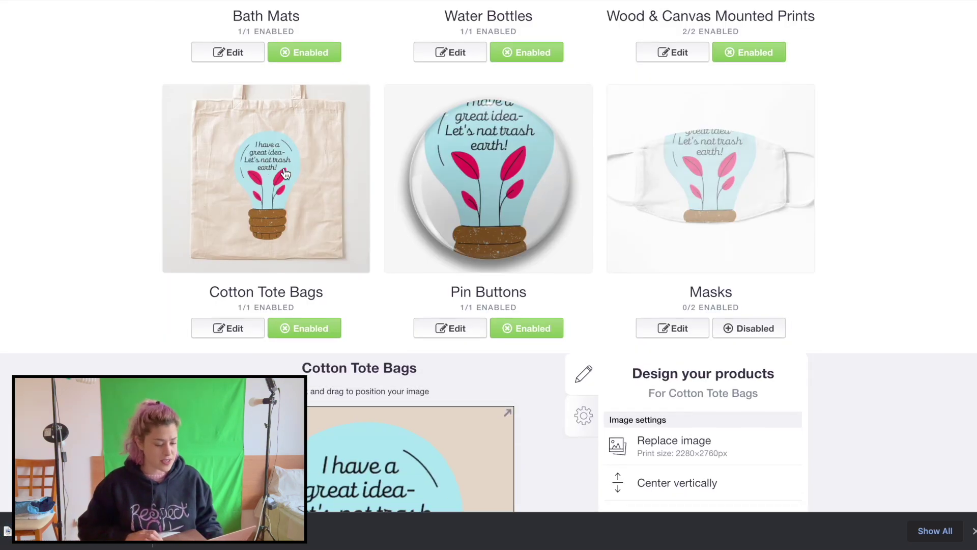
- Switch back to Redbubble and replace the Cotton Tote Bags image with a file from the Downloads folder
scroll(286, 174, "down", 5)
left_click(287, 15)
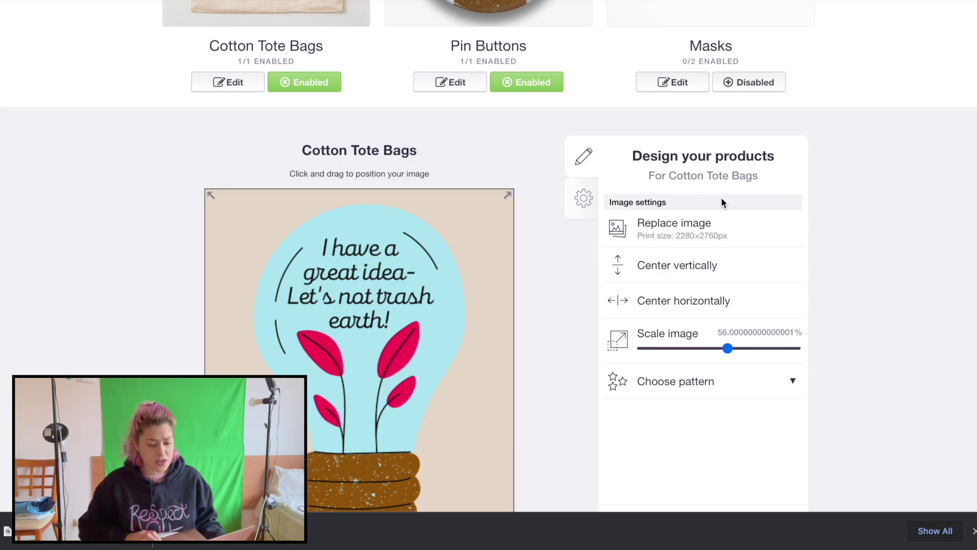
left_click(701, 228)
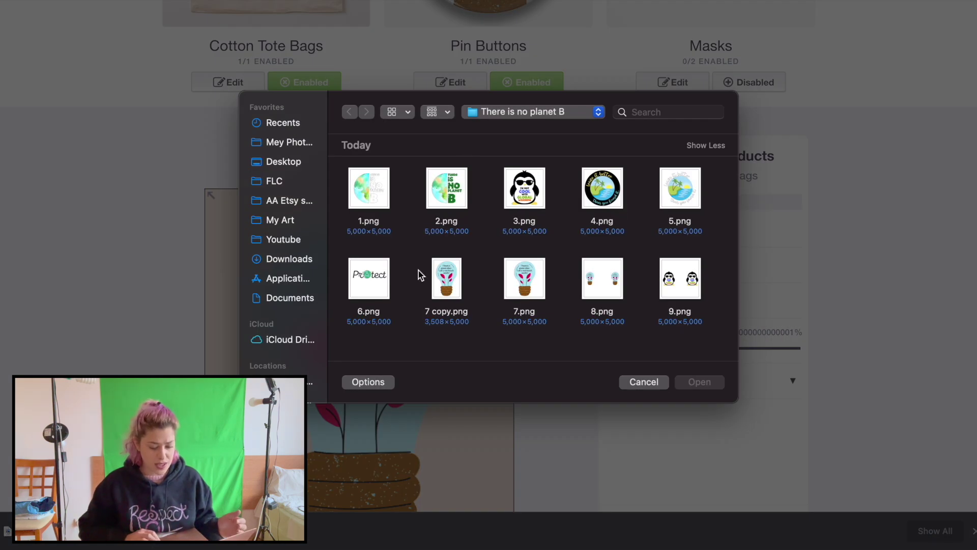
left_click(289, 259)
double_click(678, 187)
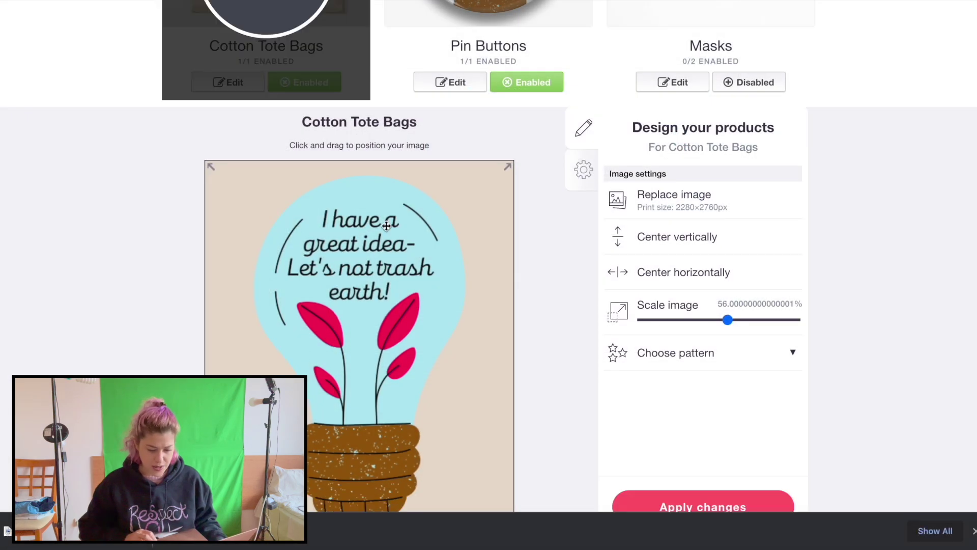
key("Escape")
left_click(972, 532)
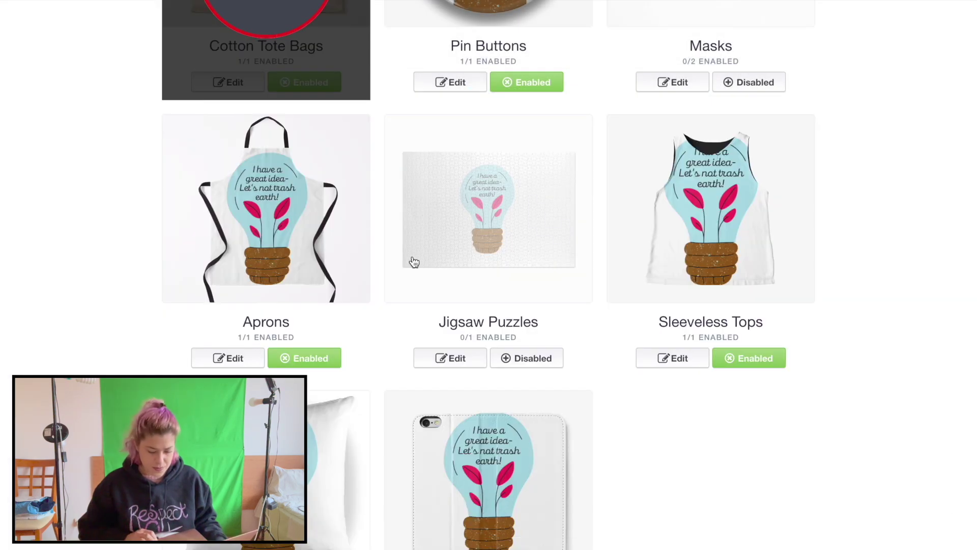
- Open Pin Buttons for editing, scale the light bulb image to 14% and set the background to black
scroll(414, 259, "up", 4)
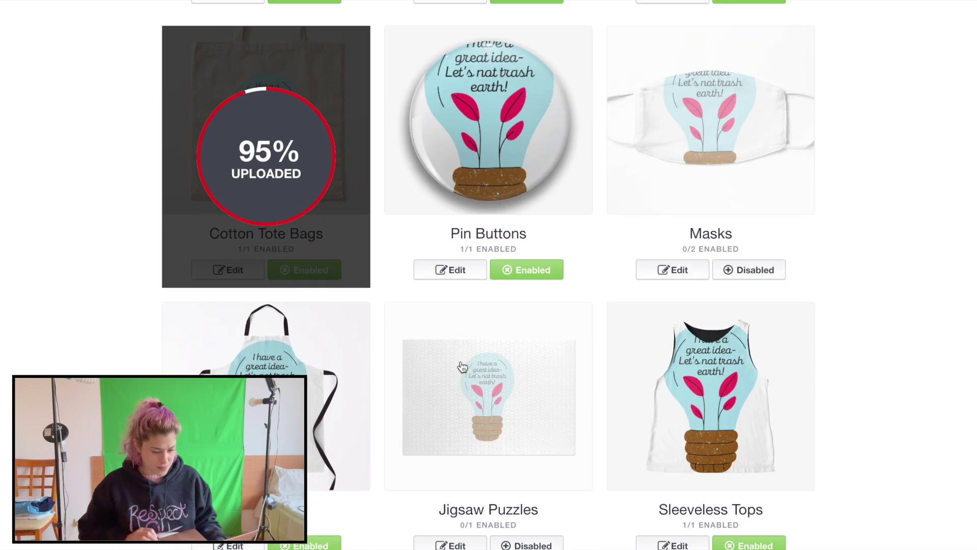
left_click(512, 137)
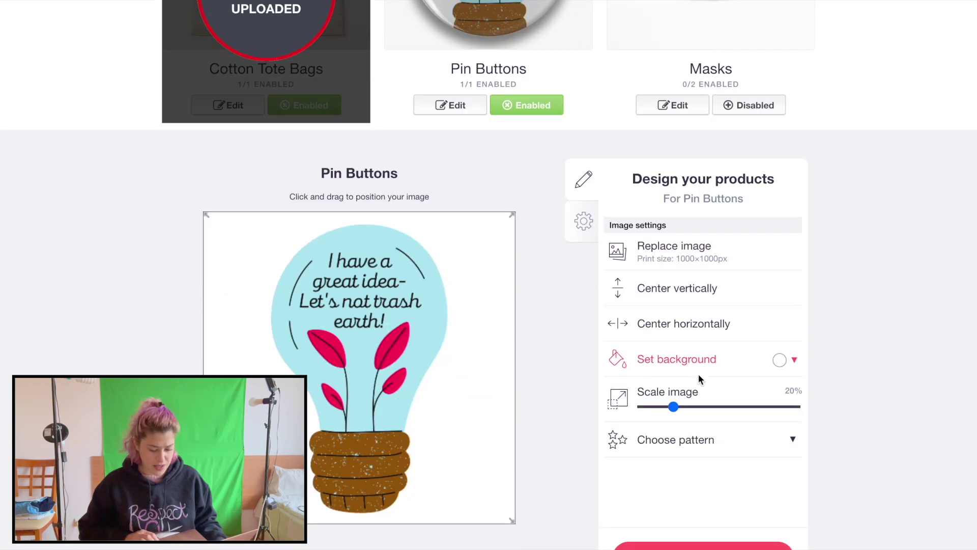
left_click(664, 406)
left_click(780, 360)
left_click(784, 461)
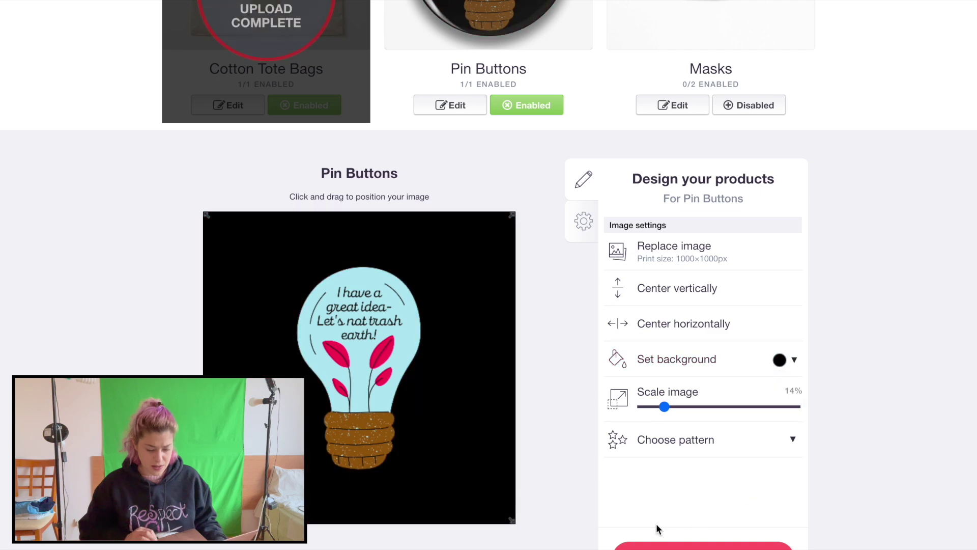
- Switch to Canva and download only page 10, the outlined light bulb, as a PNG with transparent background
scroll(392, 235, "up", 5)
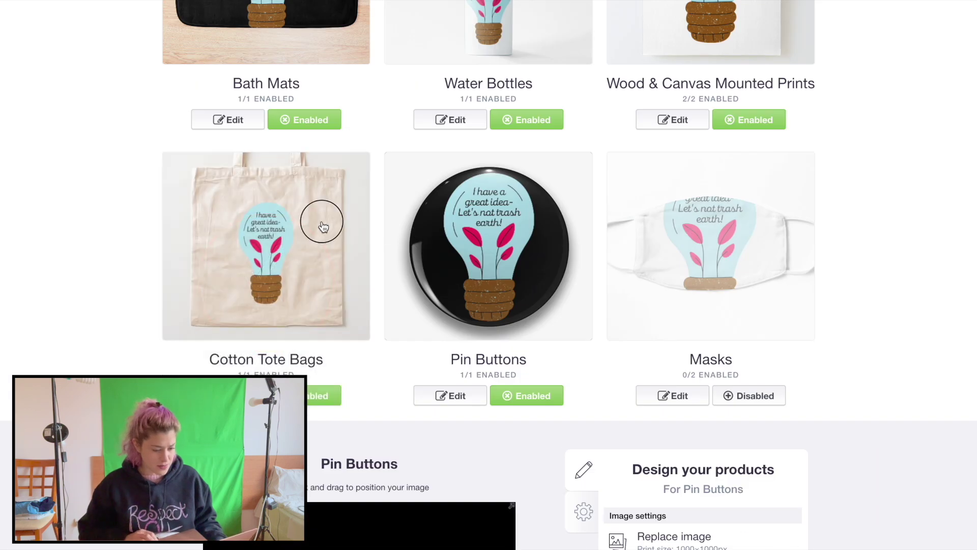
left_click(323, 227)
left_click(122, 529)
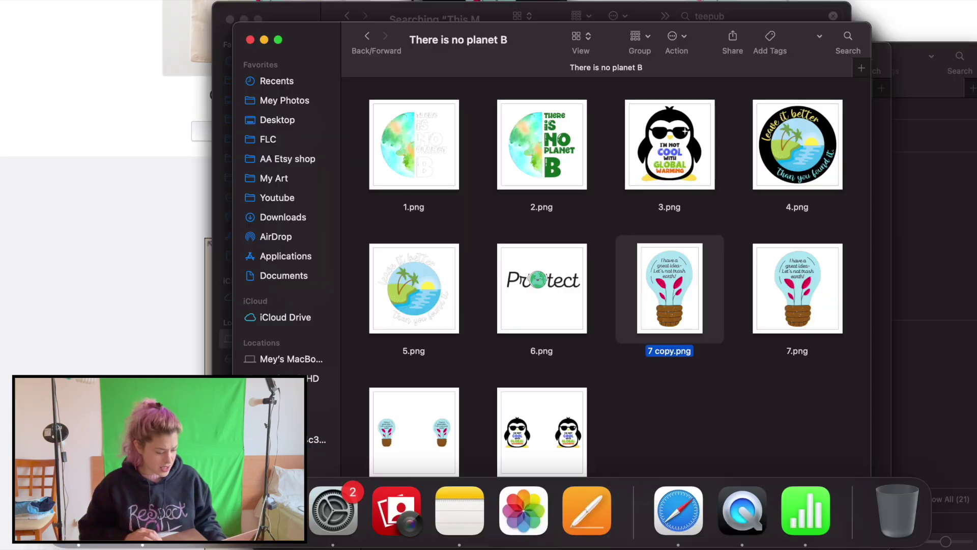
left_click(80, 268)
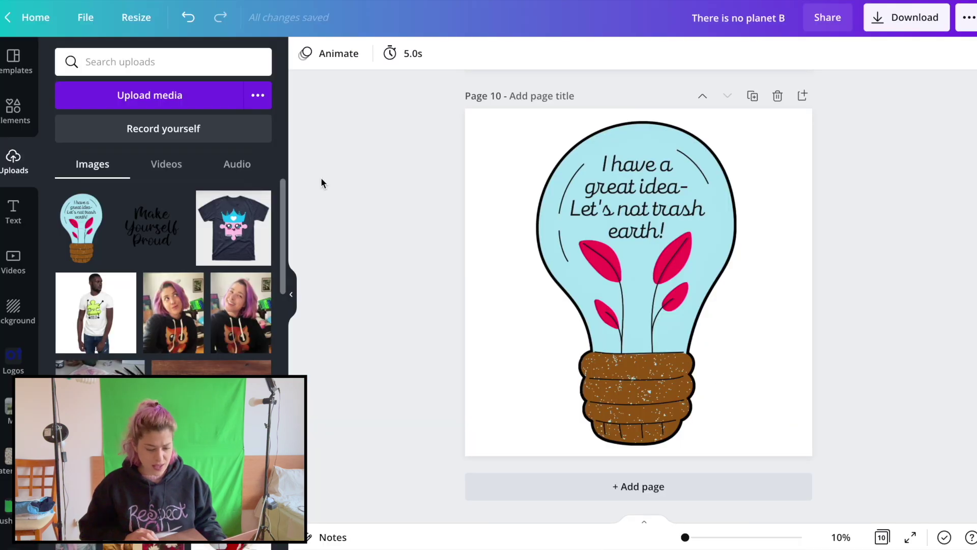
left_click(919, 26)
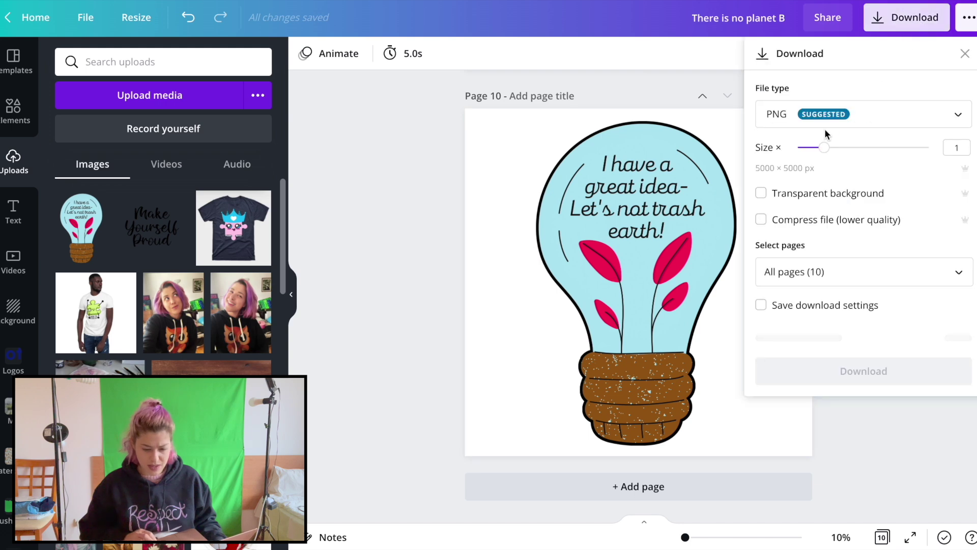
left_click(794, 193)
left_click(810, 277)
left_click(813, 311)
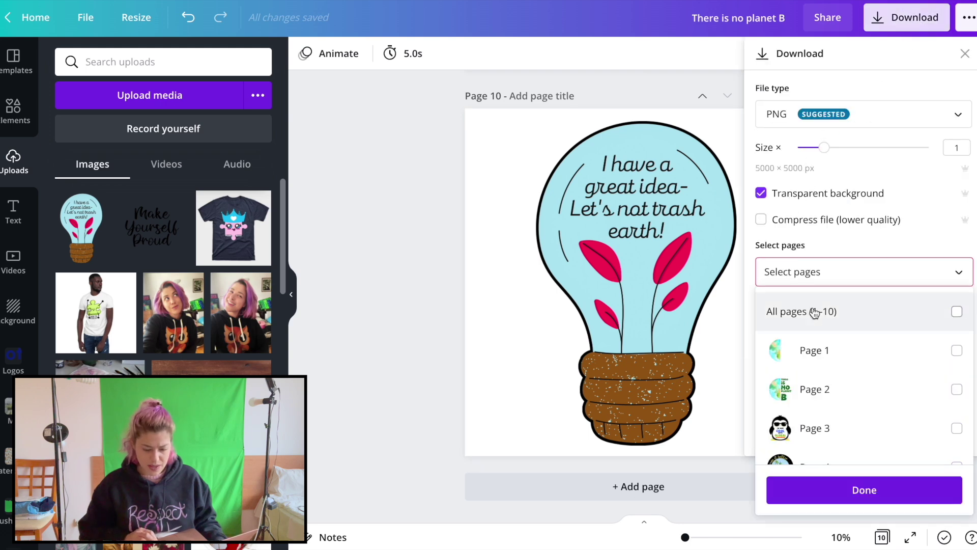
scroll(814, 387, "down", 3)
left_click(817, 444)
left_click(833, 493)
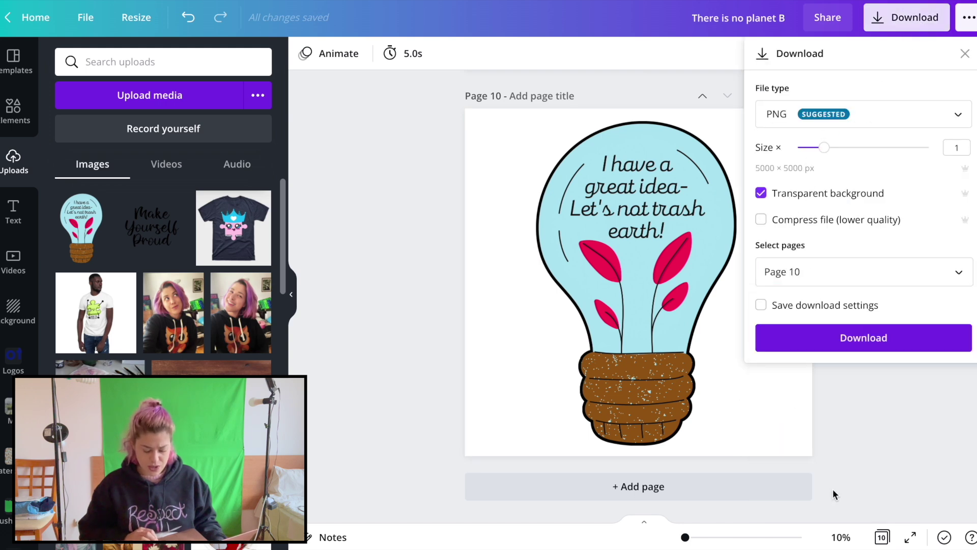
left_click(832, 348)
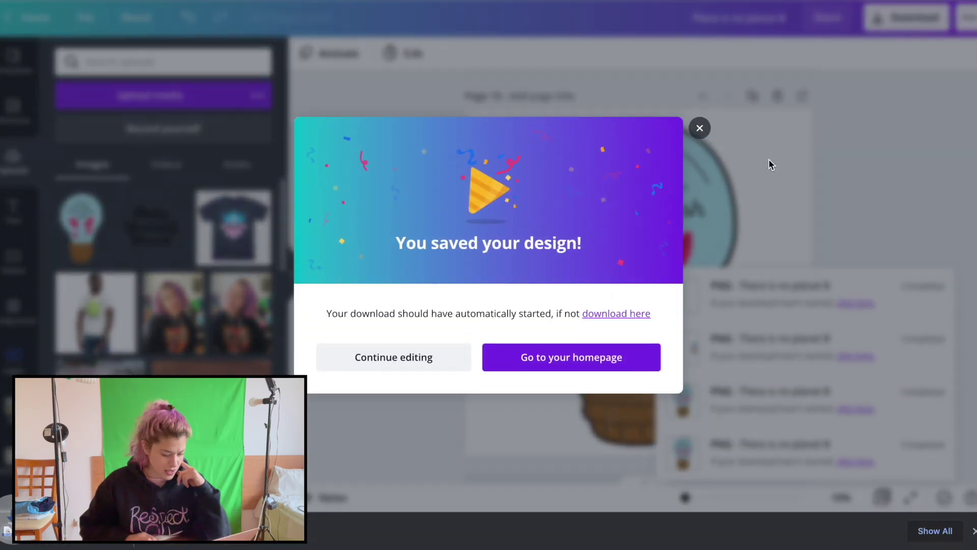
- Dismiss the saved-design dialog and open the downloaded light bulb PNG to check its black outline
left_click(700, 128)
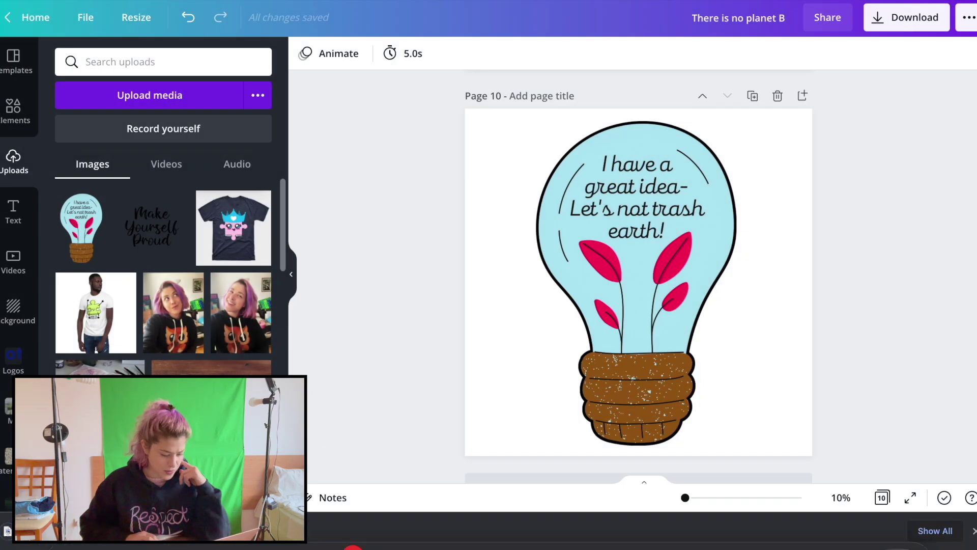
left_click(51, 531)
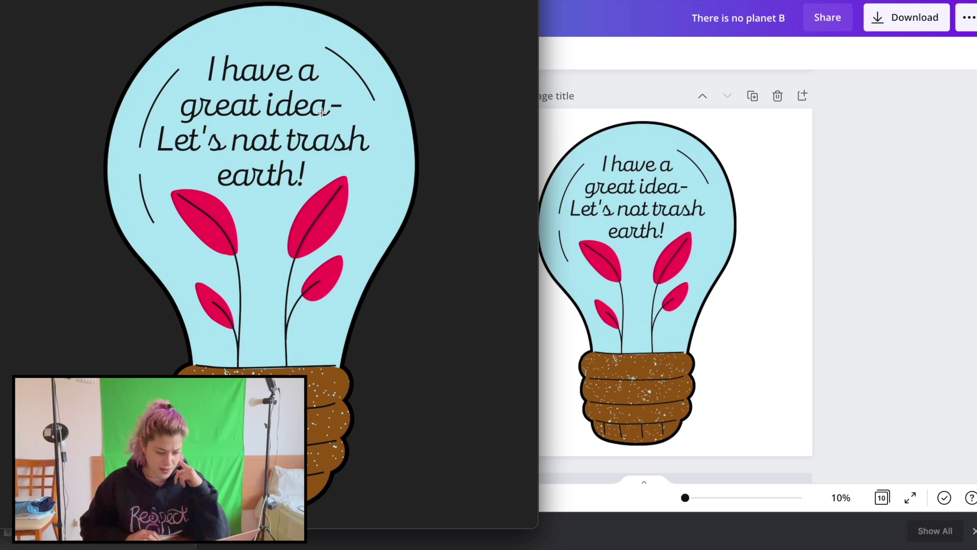
key("super+w")
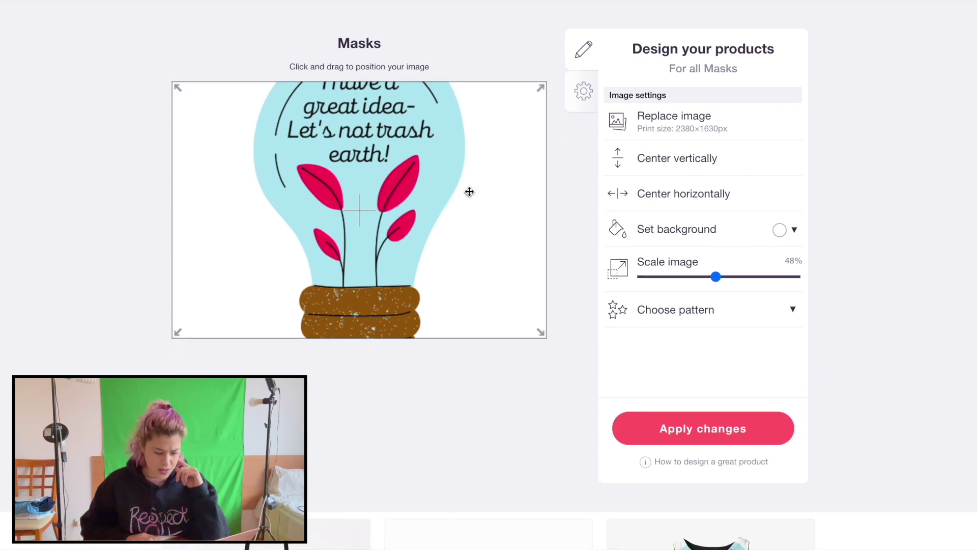
- For Masks, scale the light bulb to 35%, set the background to black and reposition it, centered horizontally
left_click_drag(469, 191, 451, 207)
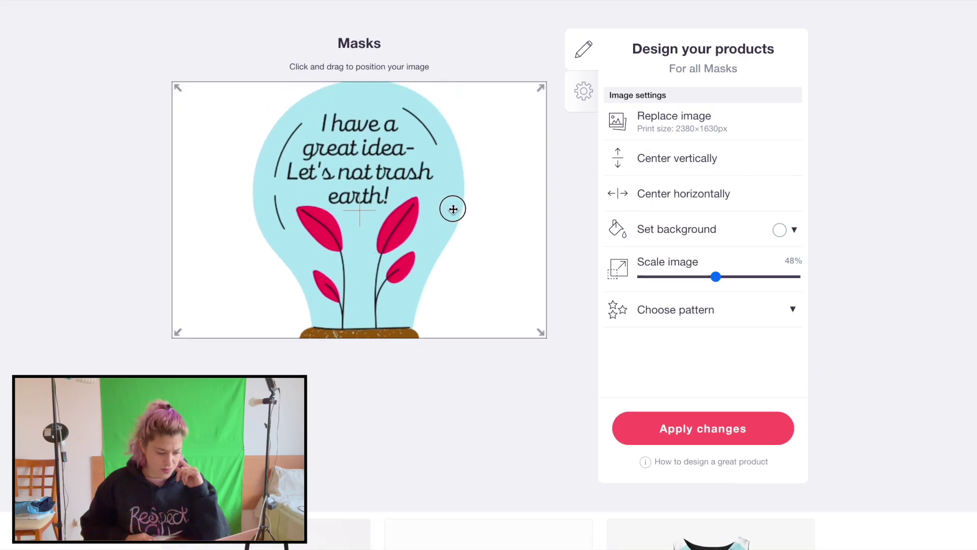
left_click(697, 277)
left_click(779, 230)
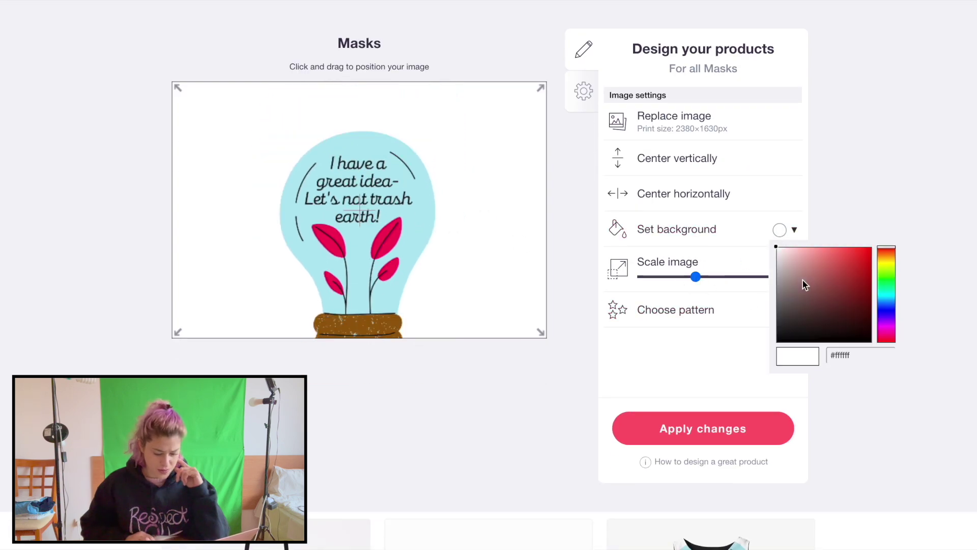
left_click(795, 347)
left_click_drag(367, 262, 367, 244)
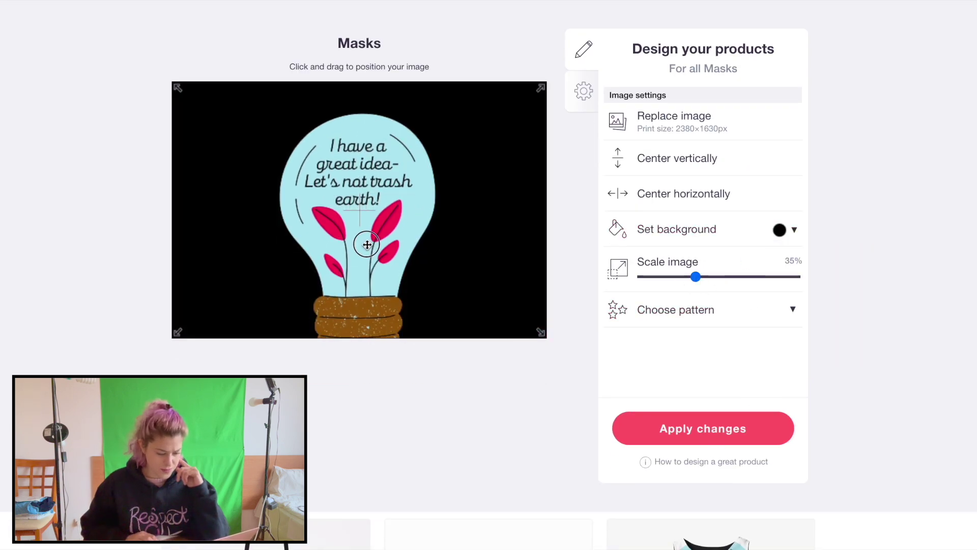
left_click(683, 192)
- Check the Cotton Tote Bags design and replace the Wood & Canvas Mounted Prints image with There is no planet B (1).png
scroll(683, 192, "up", 8)
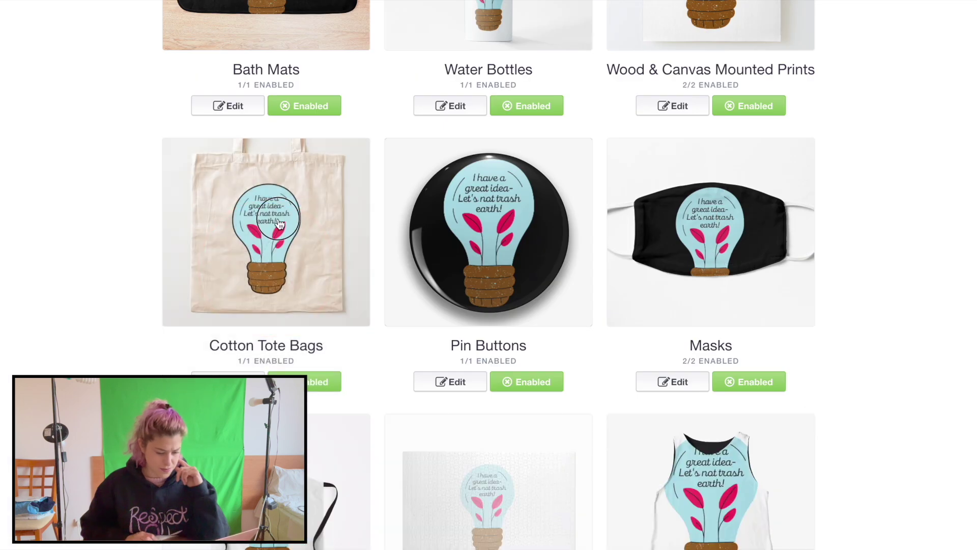
left_click(279, 224)
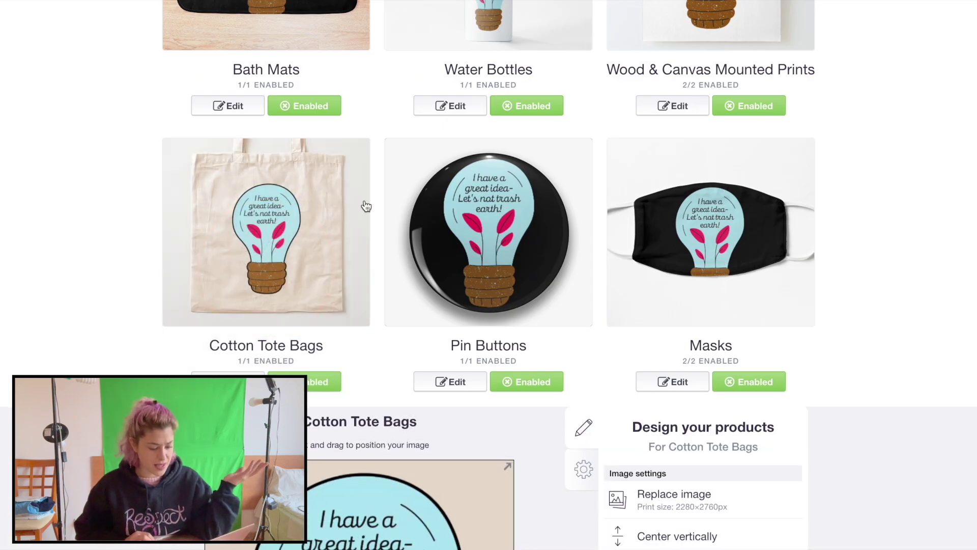
scroll(437, 216, "up", 4)
left_click(713, 158)
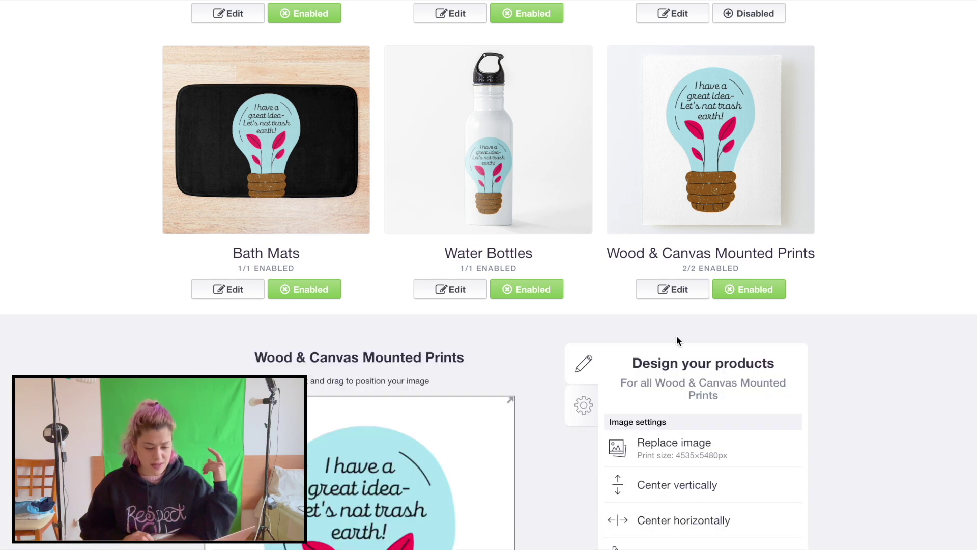
scroll(684, 283, "down", 3)
left_click(695, 339)
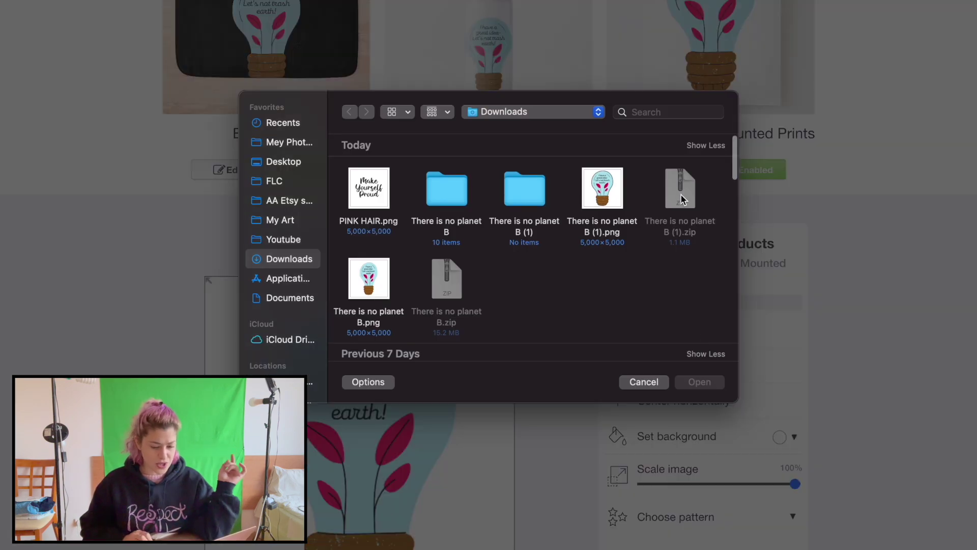
double_click(605, 199)
- Replace the Spiral Notebooks image with There is no planet B (1).png from Downloads
scroll(560, 305, "up", 10)
scroll(499, 295, "up", 5)
left_click(298, 199)
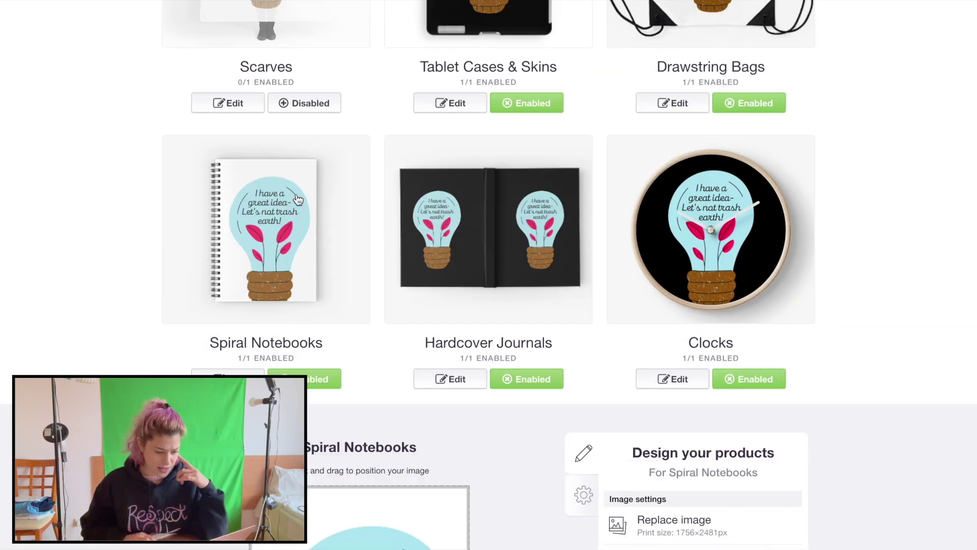
left_click(682, 518)
double_click(617, 219)
- Replace the Drawstring Bags image with There is no planet B (1).png from Downloads
scroll(761, 304, "up", 6)
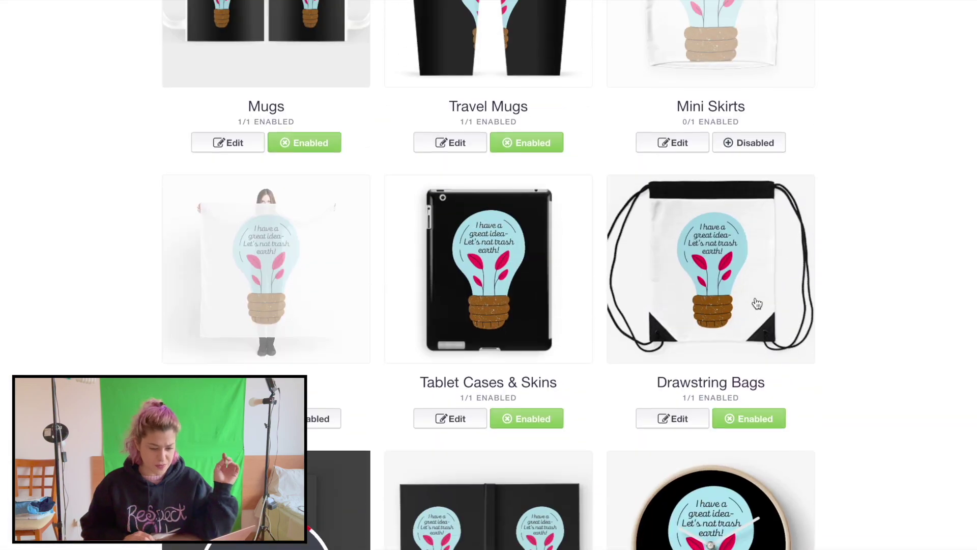
left_click(722, 269)
left_click(703, 231)
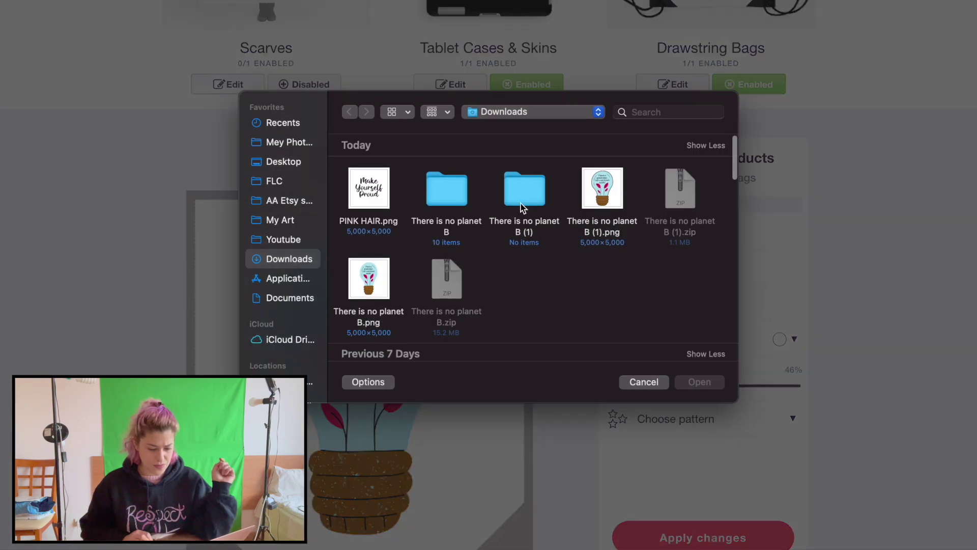
double_click(597, 188)
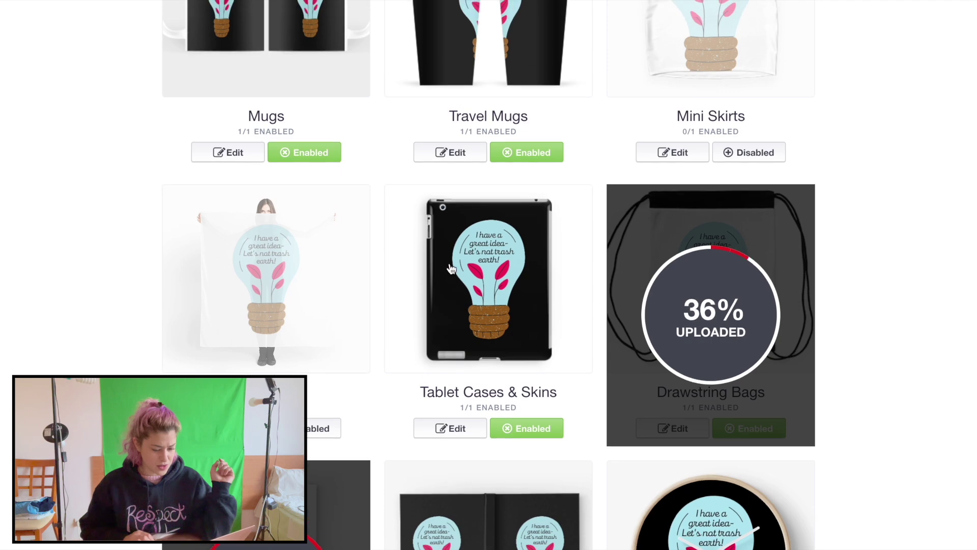
- Replace the image on the prints, cards and posters product with There is no planet B (1).png
scroll(681, 274, "up", 5)
scroll(436, 227, "up", 14)
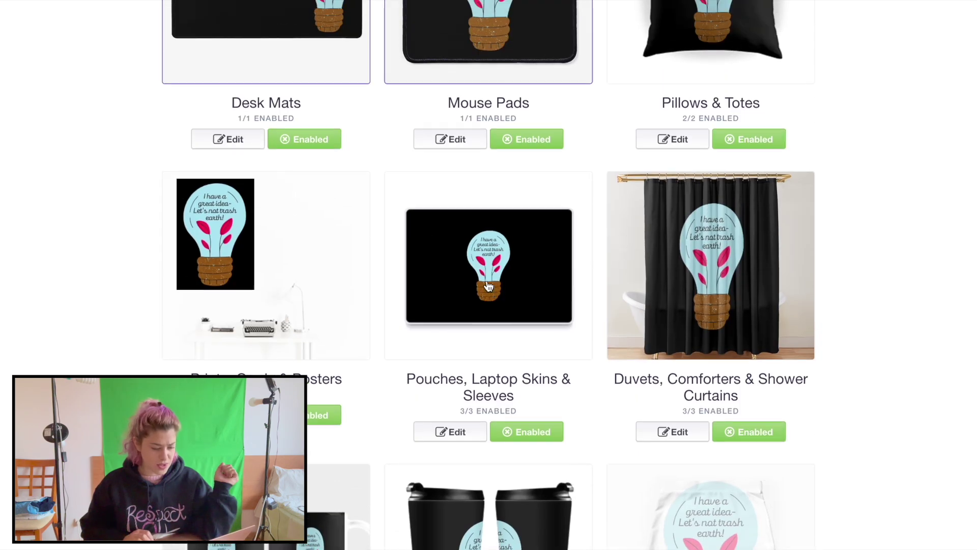
scroll(488, 286, "down", 4)
scroll(488, 286, "down", 3)
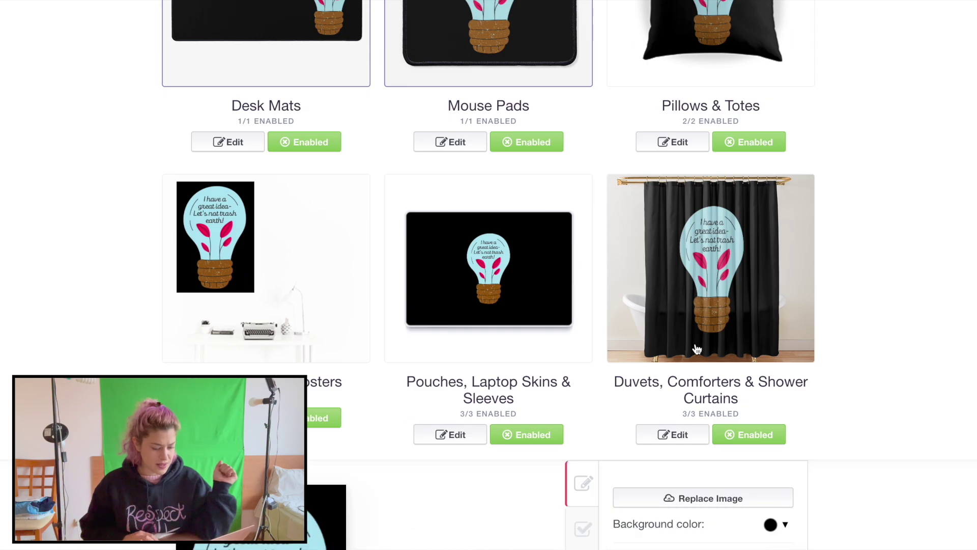
scroll(737, 371, "down", 3)
left_click(712, 329)
double_click(601, 190)
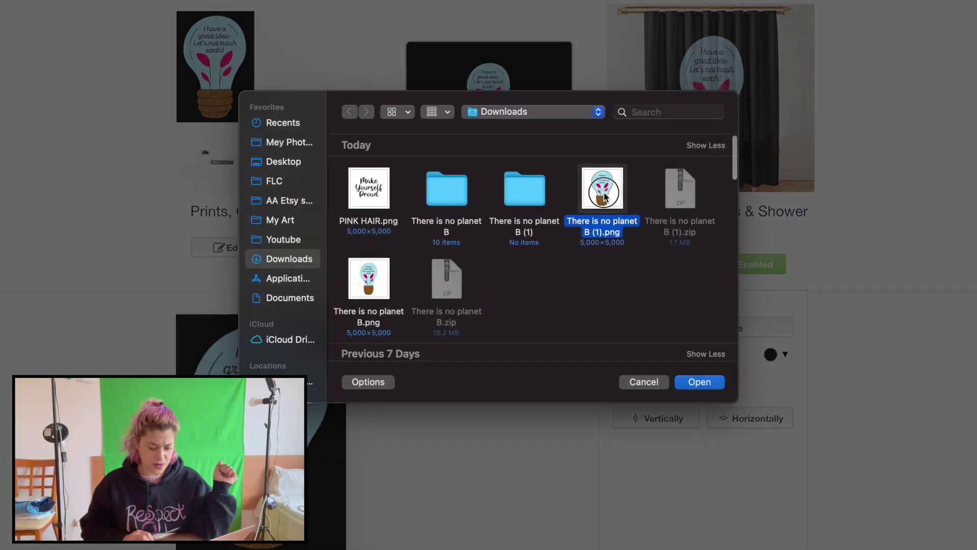
- Replace the Stickers & Magnets image with There is no planet B (1).png from Downloads
scroll(358, 245, "up", 15)
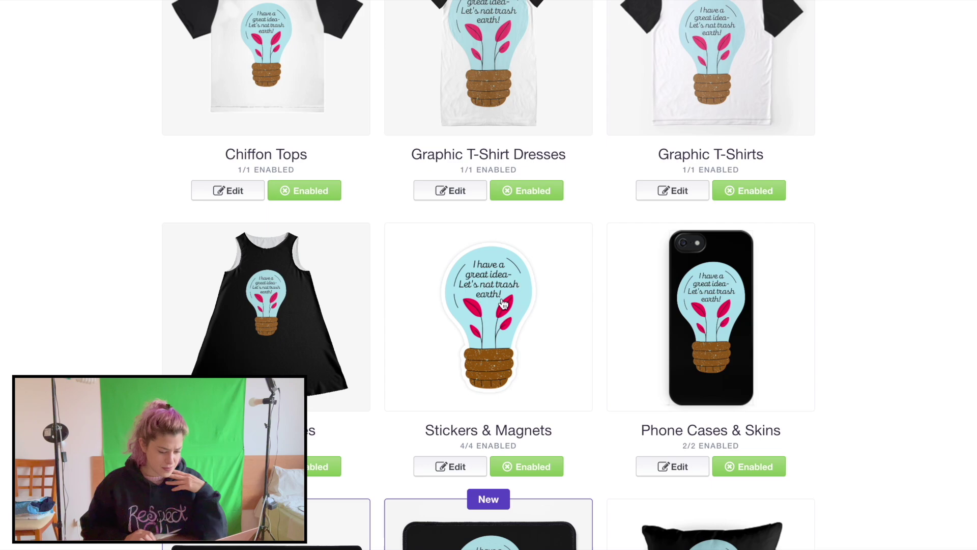
left_click(503, 304)
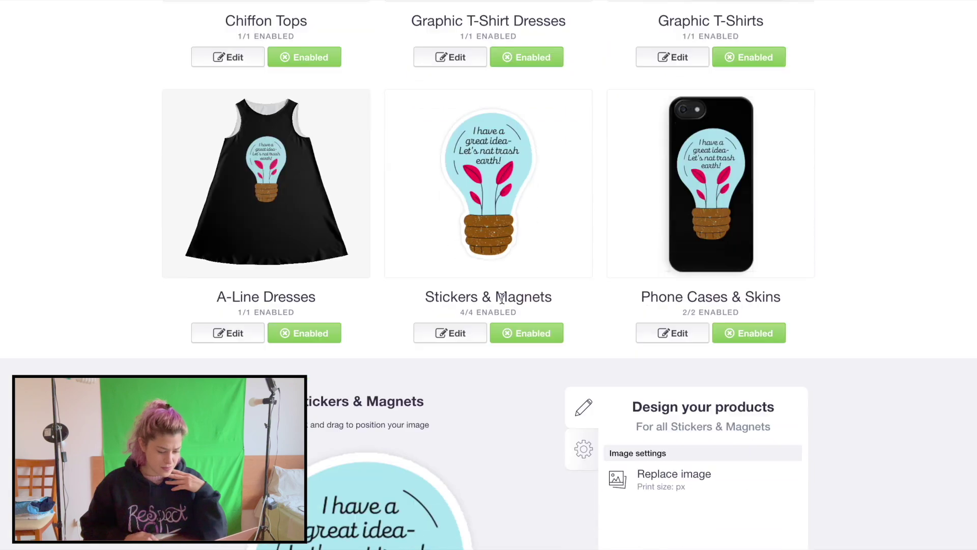
left_click(694, 368)
double_click(612, 177)
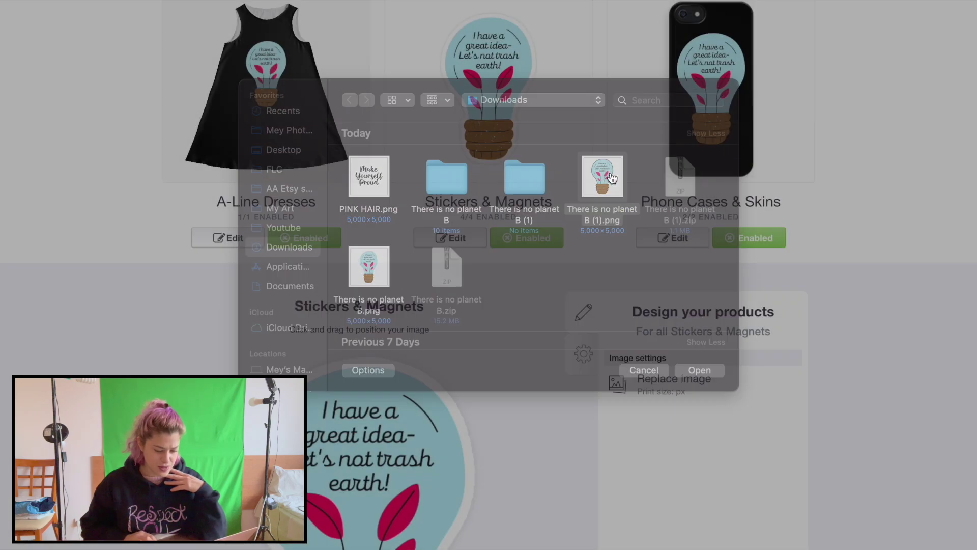
- Replace the Graphic T-Shirts image with There is no planet B (1).png from Downloads
scroll(616, 356, "up", 5)
scroll(589, 260, "up", 6)
scroll(589, 260, "down", 8)
left_click(723, 121)
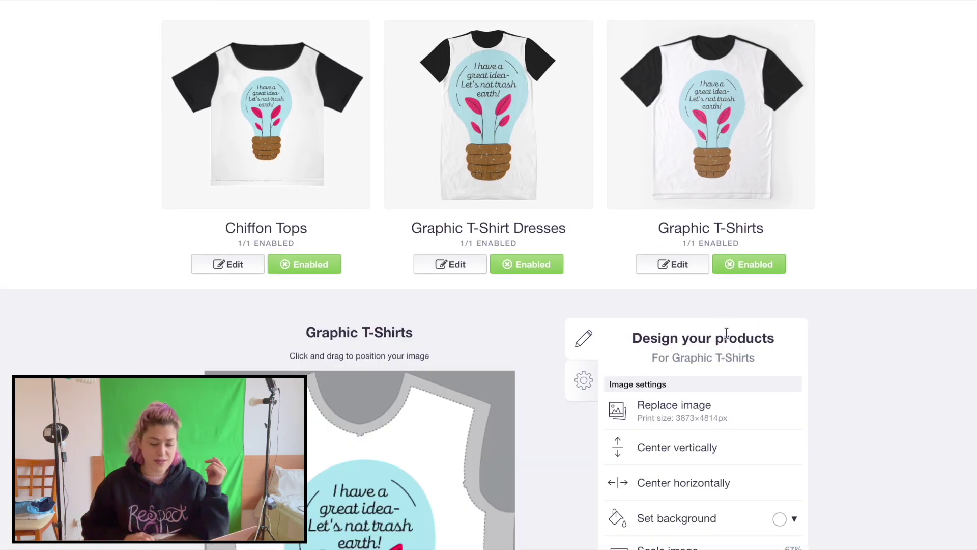
left_click(677, 405)
double_click(617, 218)
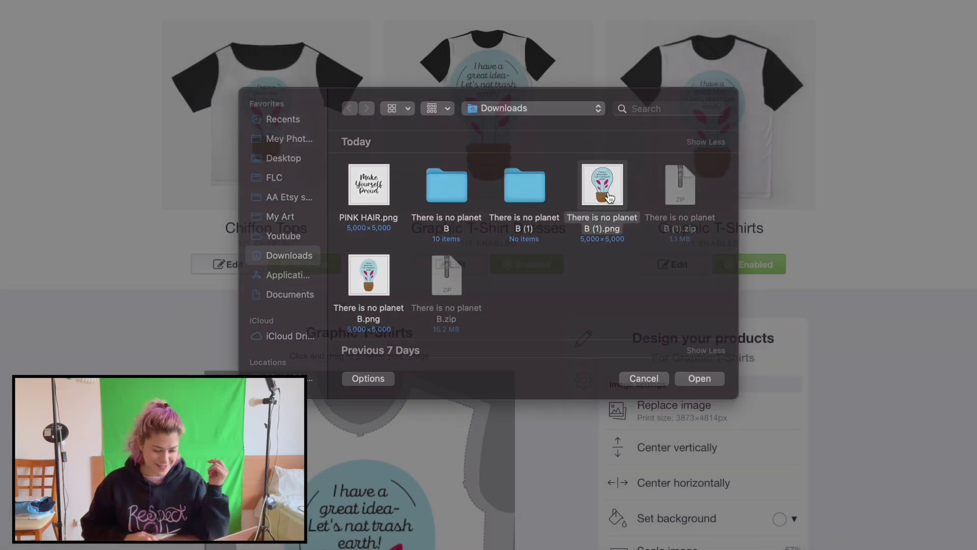
- Replace the images on the Graphic T-Shirt Dresses and the Chiffon Tops with There is no planet B (1).png
left_click(483, 177)
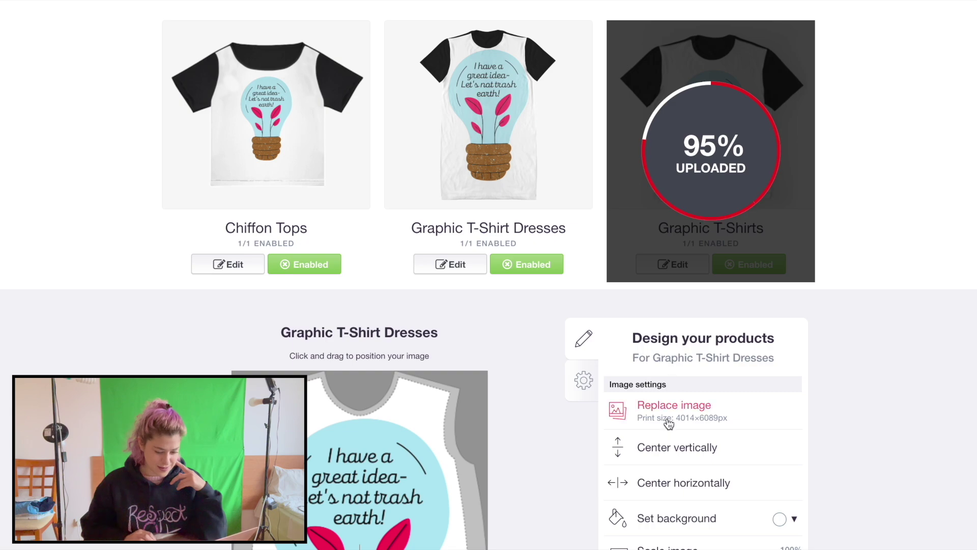
left_click(667, 415)
double_click(595, 181)
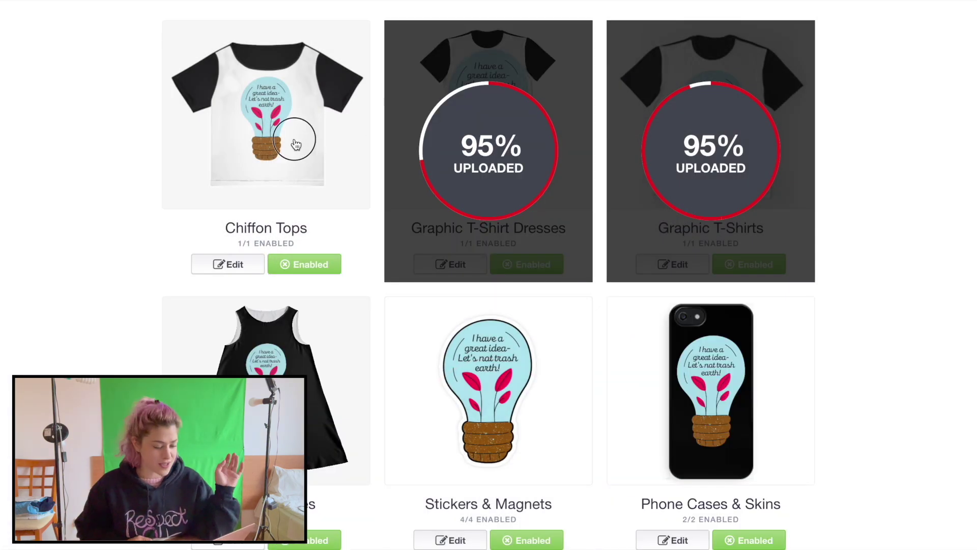
left_click(295, 144)
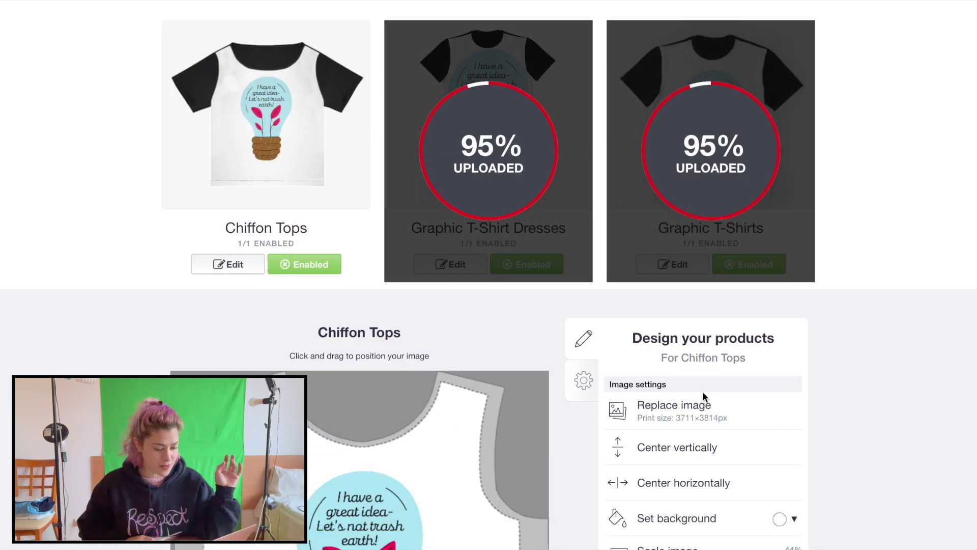
left_click(696, 421)
double_click(600, 193)
- Review the product previews to check how the light bulb design looks on each product
scroll(426, 300, "up", 5)
scroll(426, 302, "up", 5)
scroll(535, 345, "down", 20)
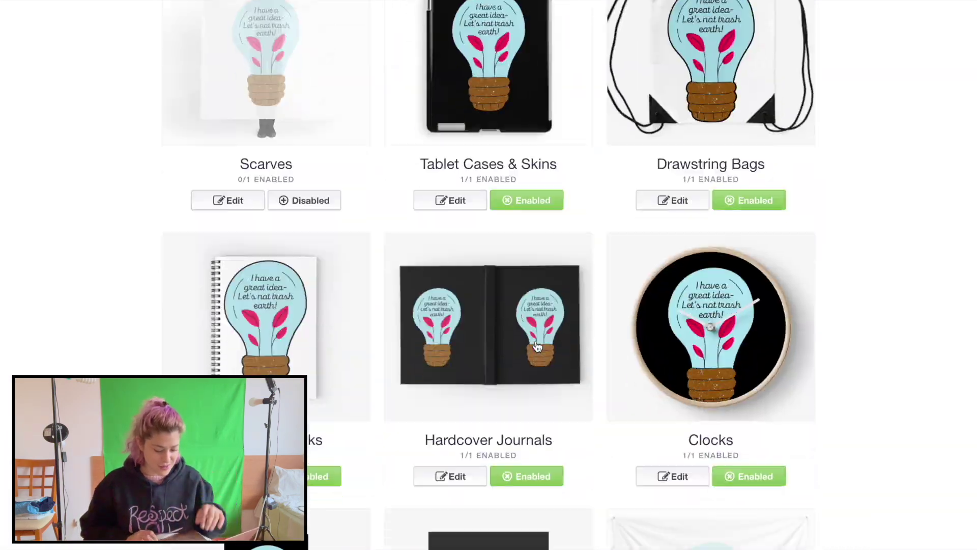
scroll(537, 346, "up", 20)
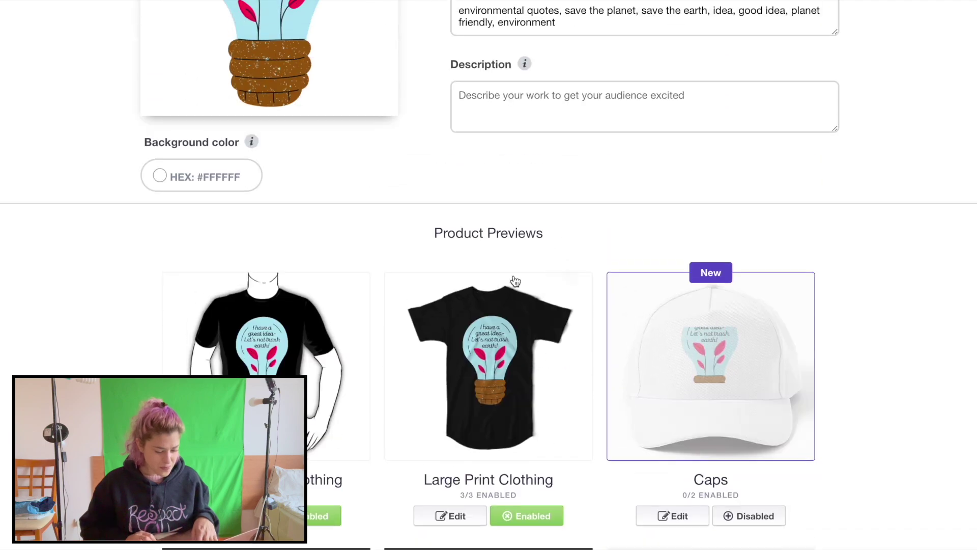
scroll(514, 280, "down", 20)
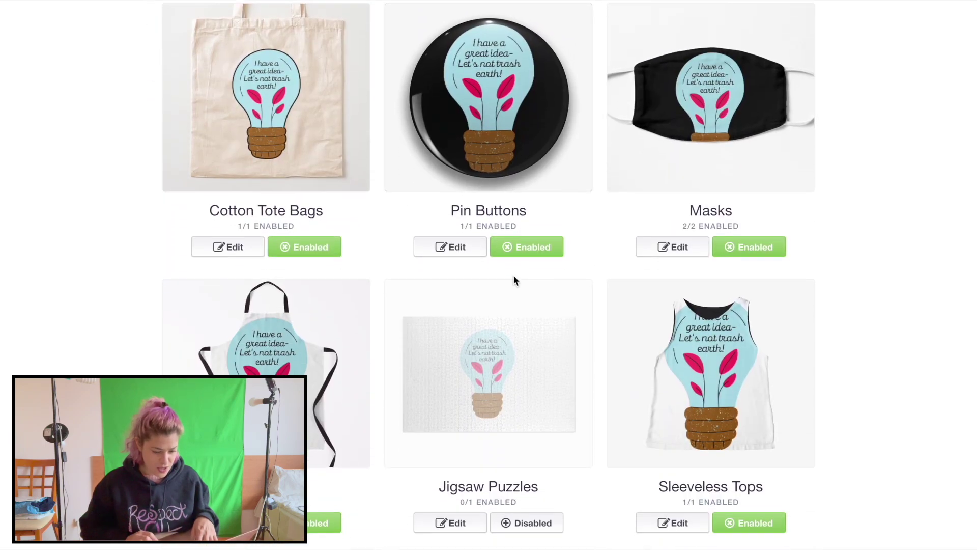
- Scale the light bulb image on the Aprons to 71%, set a black background and apply the changes
scroll(513, 280, "down", 4)
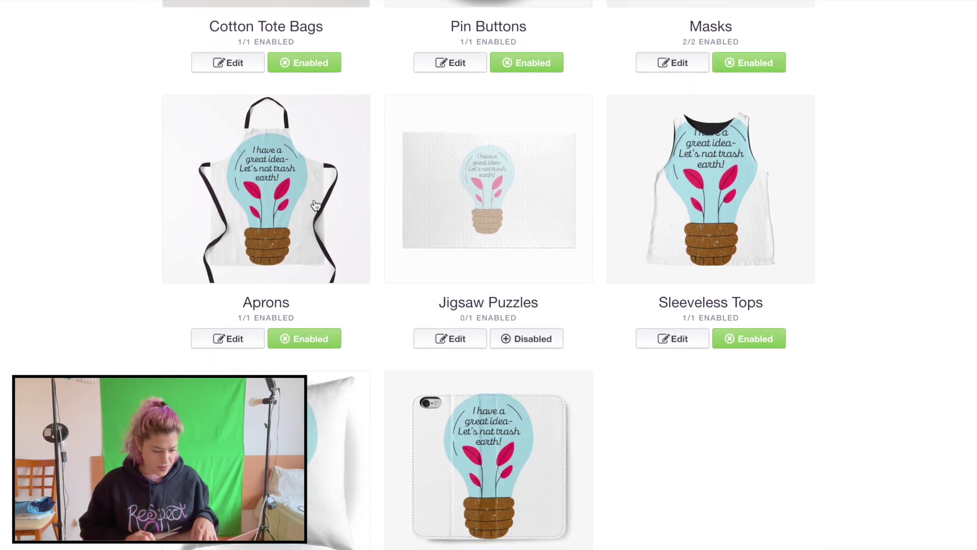
left_click(315, 204)
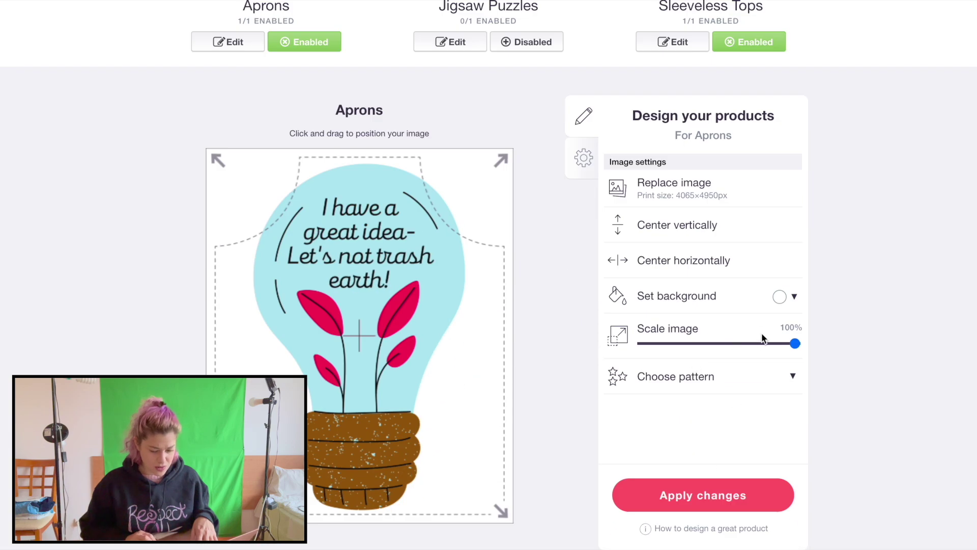
left_click(750, 344)
left_click(780, 296)
left_click(777, 407)
left_click(692, 509)
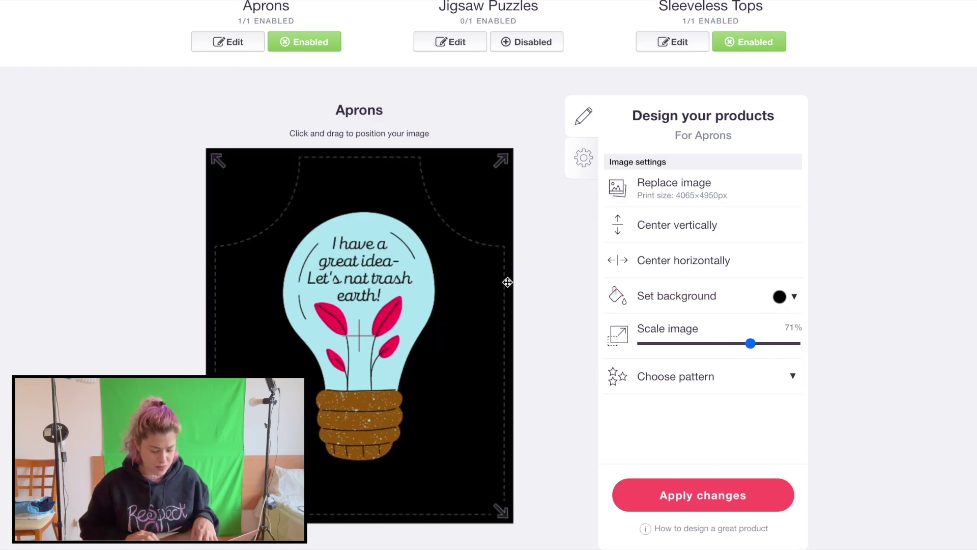
- Shrink the light bulb on the Sleeveless Tops until it fits below the neckline, and set the background to black (#000000)
scroll(508, 255, "up", 5)
left_click(780, 256)
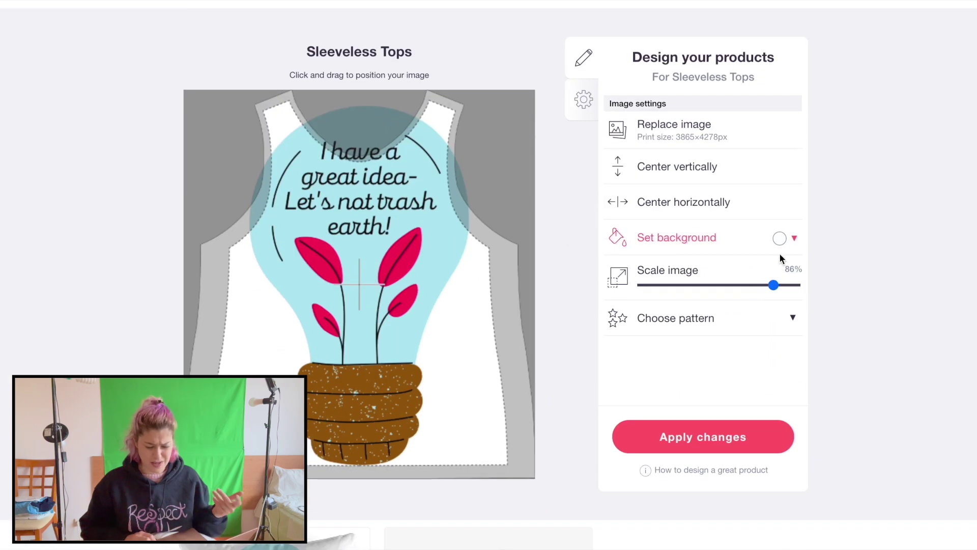
left_click_drag(776, 284, 724, 286)
left_click_drag(801, 277, 705, 410)
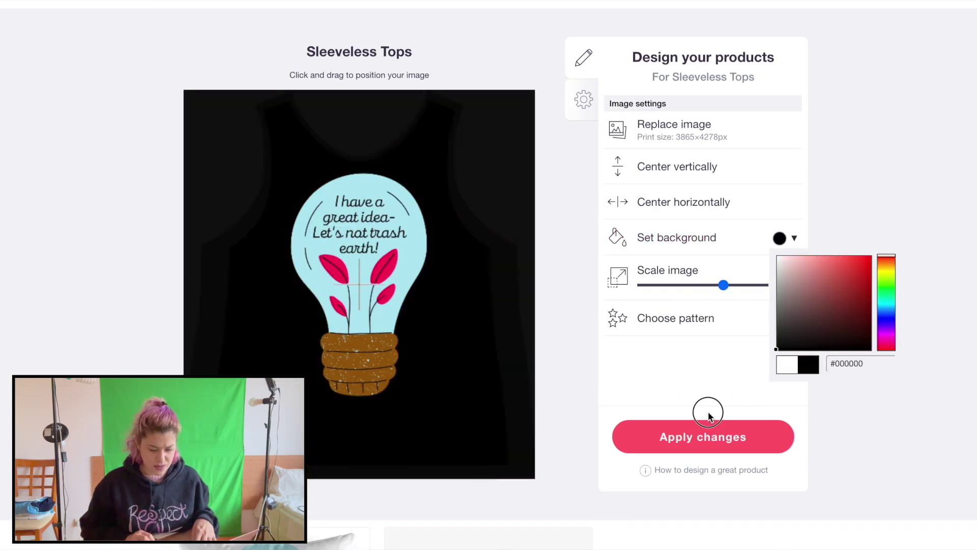
left_click(704, 410)
left_click(709, 285)
left_click(700, 194)
scroll(695, 164, "up", 6)
- Replace the Floor Pillows image with There is no planet B (1).png from Downloads and disable the Phone Wallets
left_click(375, 153)
left_click(365, 163)
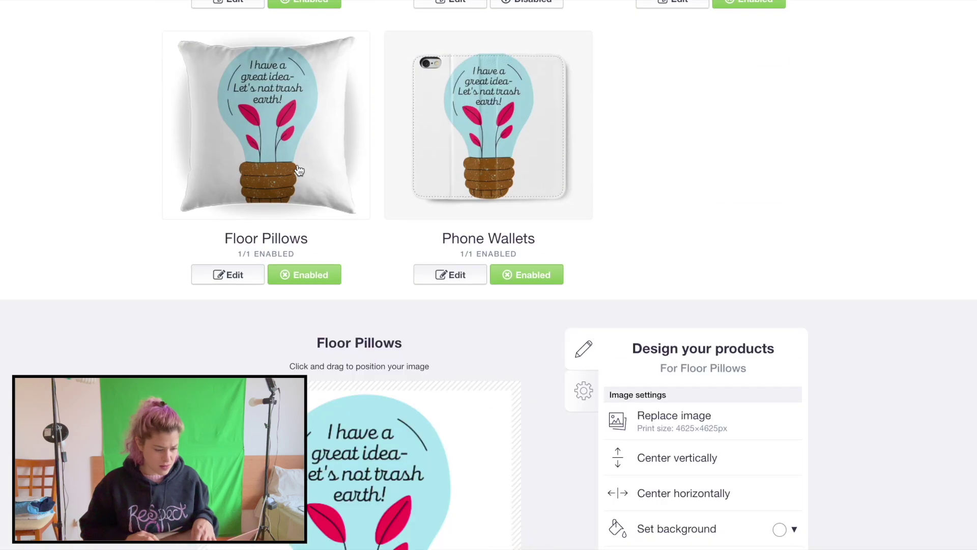
left_click(674, 186)
double_click(602, 196)
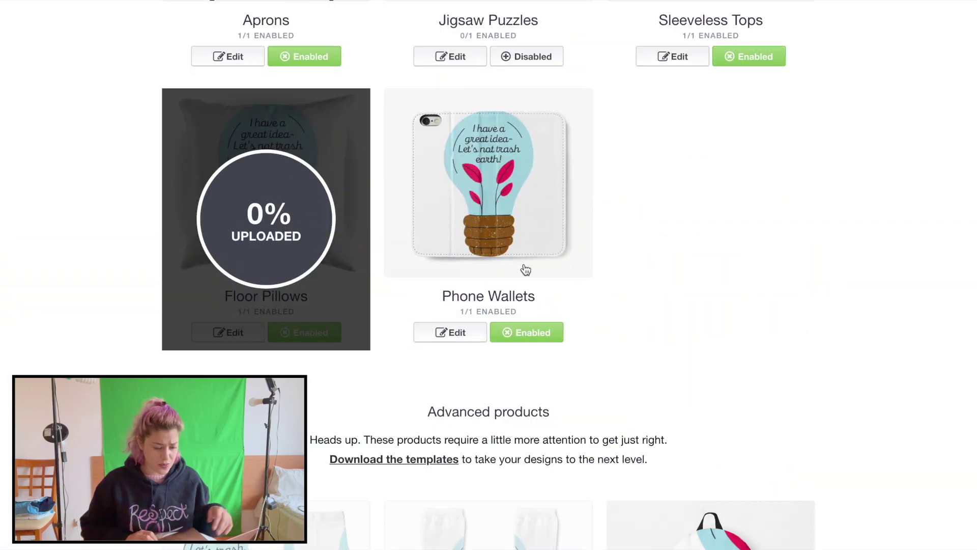
left_click(528, 331)
- Scale the light bulb on the Chiffon Tops to 50%, centre it horizontally and move it slightly down
scroll(502, 229, "down", 10)
scroll(502, 229, "up", 20)
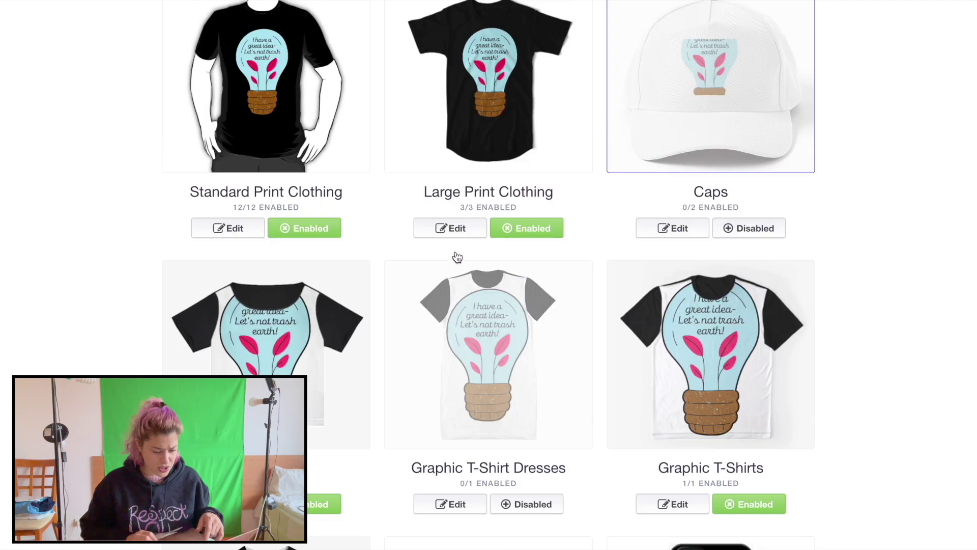
scroll(456, 257, "up", 1)
scroll(457, 257, "down", 3)
left_click(282, 255)
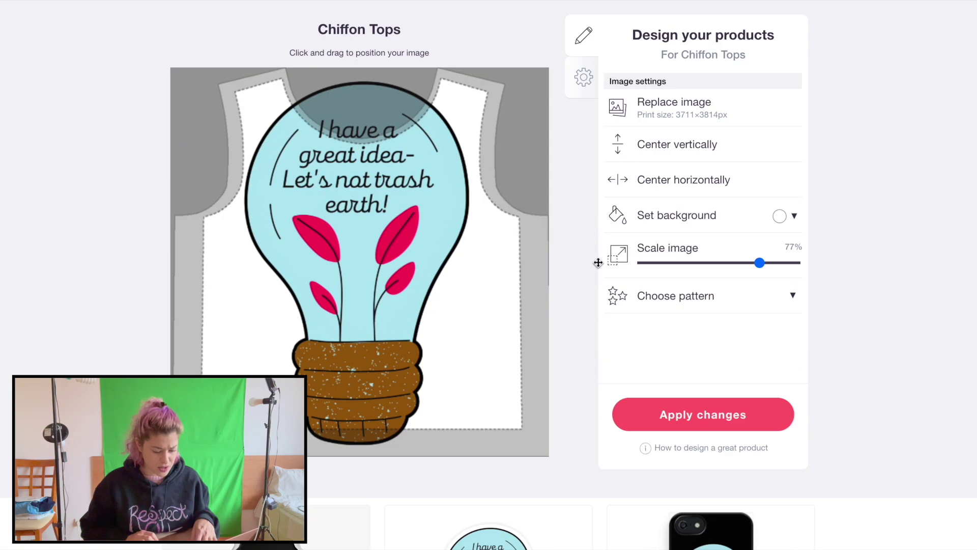
left_click_drag(759, 262, 718, 262)
left_click(683, 180)
left_click(689, 144)
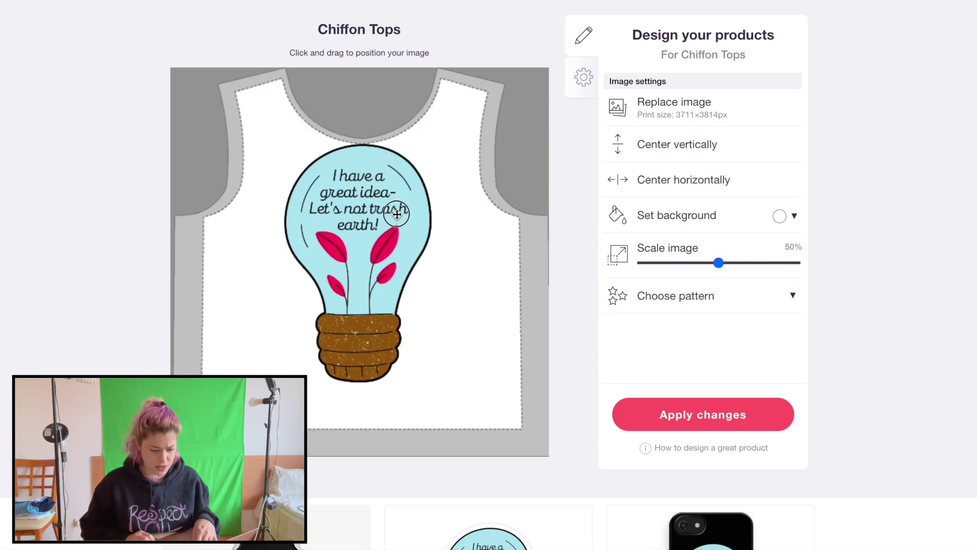
left_click_drag(396, 214, 397, 234)
scroll(632, 181, "up", 4)
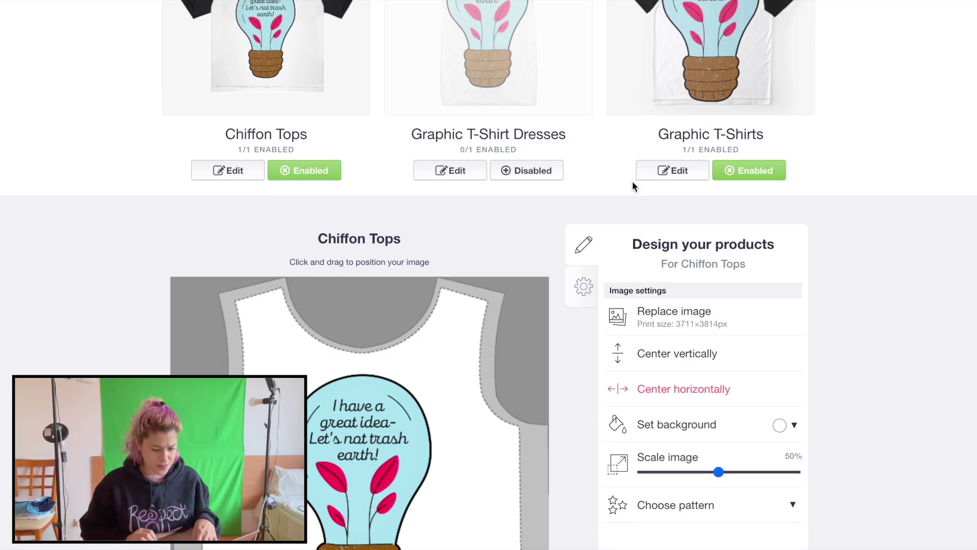
- Enable the Graphic T-Shirt Dresses, scale their light bulb to 65%, centre it and move it slightly up
scroll(632, 181, "up", 2)
left_click(526, 250)
left_click_drag(795, 316, 741, 316)
left_click(695, 227)
left_click(691, 196)
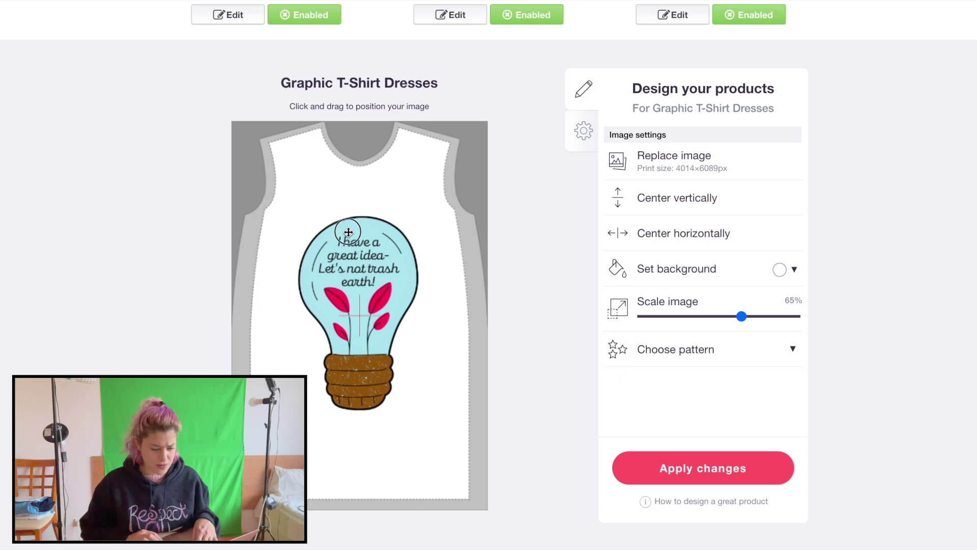
left_click_drag(348, 232, 348, 209)
- Scale the light bulb on the Graphic T-Shirts to 67% and centre it vertically and horizontally
scroll(650, 231, "up", 5)
left_click(672, 316)
left_click_drag(795, 398, 754, 397)
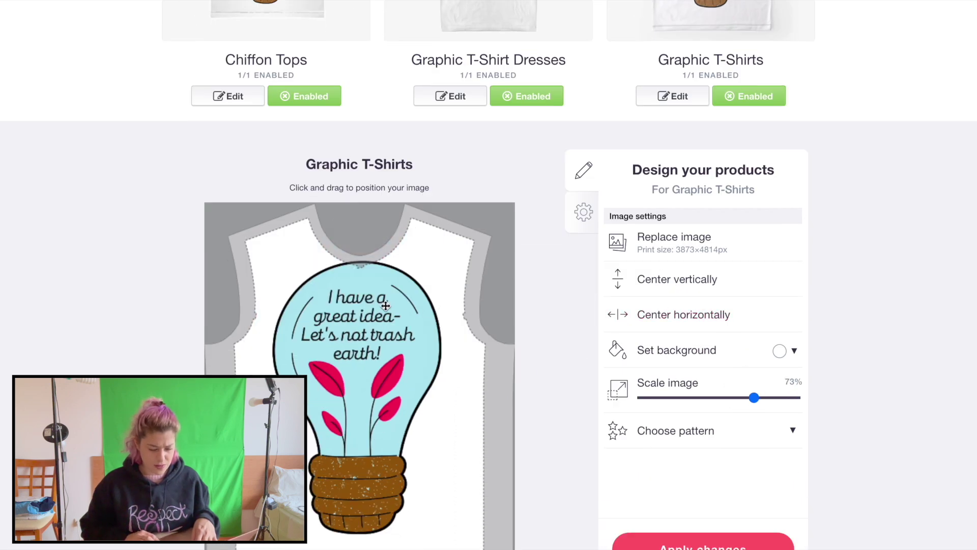
left_click_drag(743, 405, 744, 402)
left_click(701, 301)
left_click(698, 277)
left_click(688, 304)
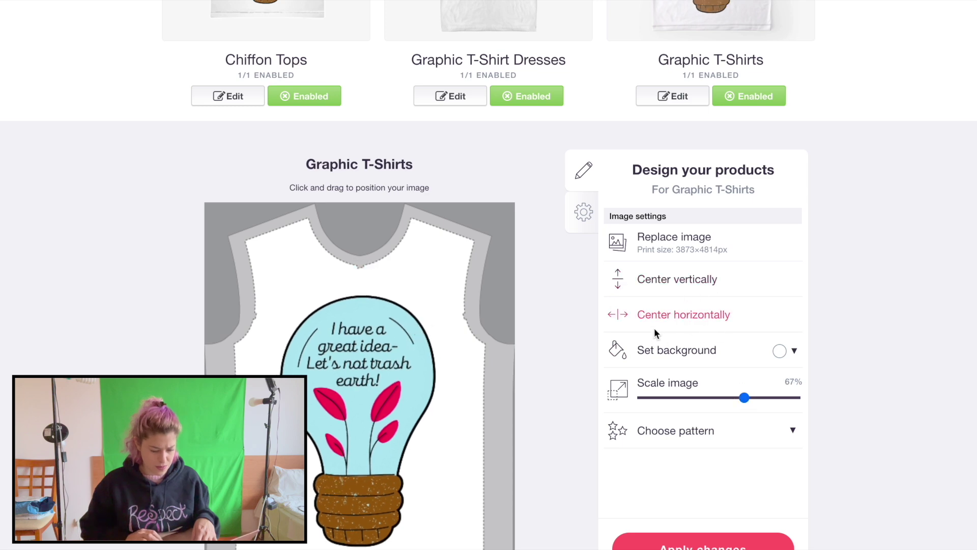
- Move the light bulb on the Graphic T-Shirts slightly up towards the chest
scroll(666, 319, "up", 3)
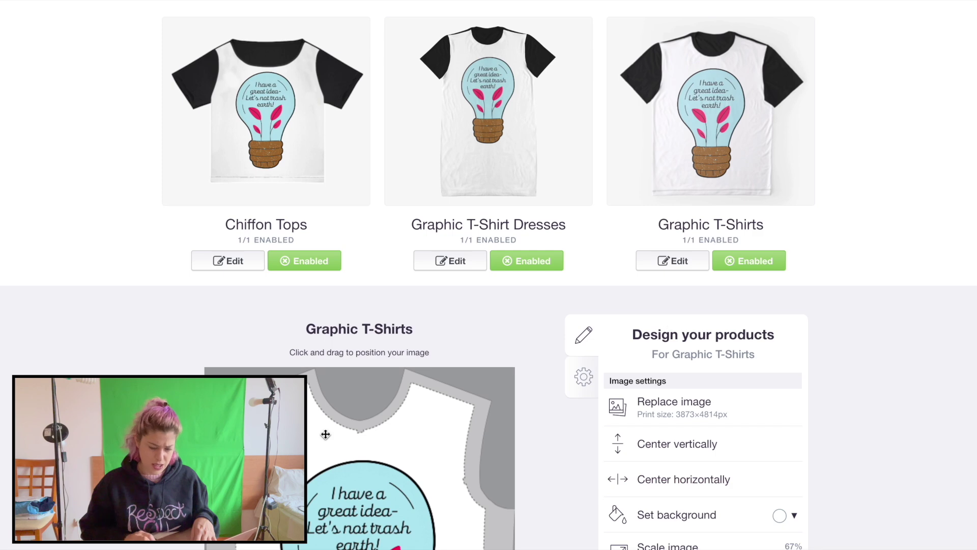
scroll(325, 435, "down", 3)
left_click_drag(331, 460, 332, 446)
left_click_drag(400, 408, 400, 419)
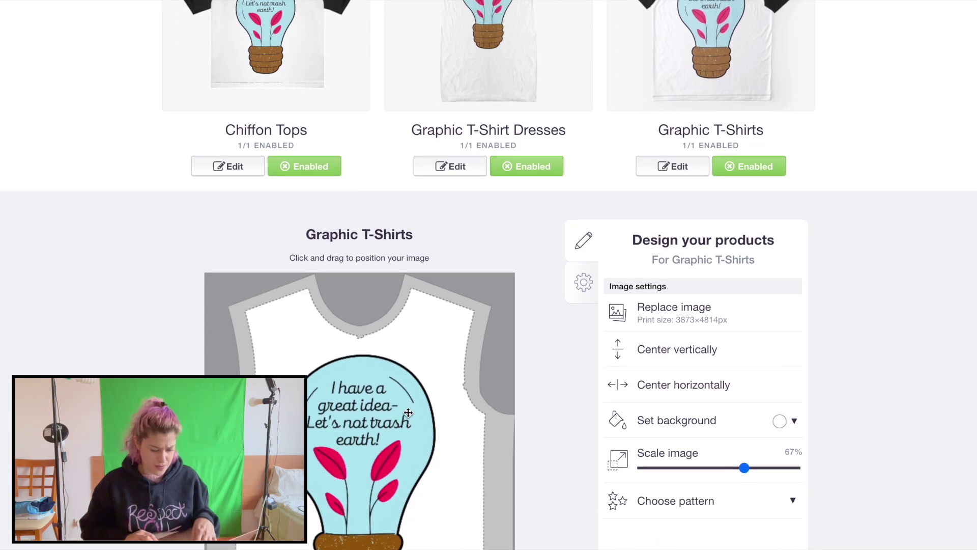
- Change the background of the Prints, Cards & Posters to white
scroll(531, 116, "down", 5)
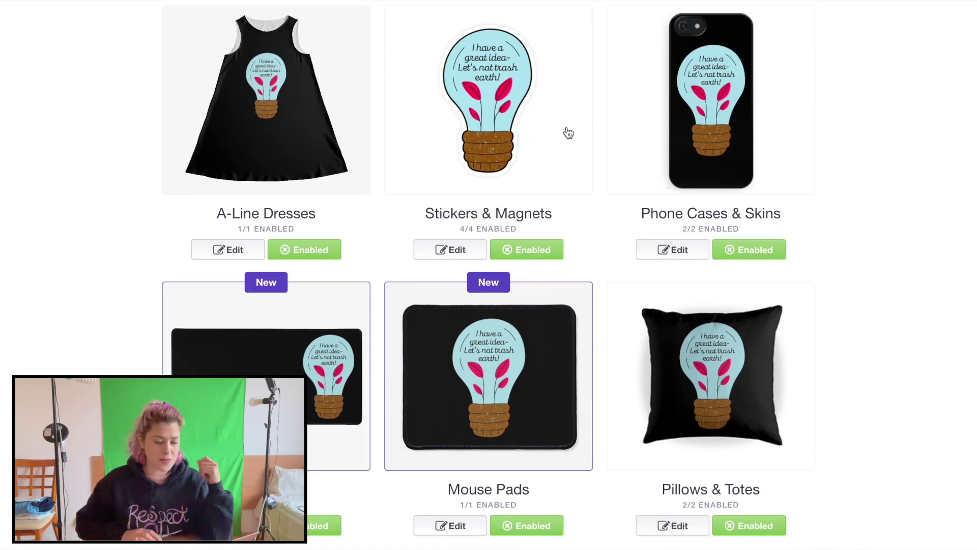
scroll(431, 130, "down", 12)
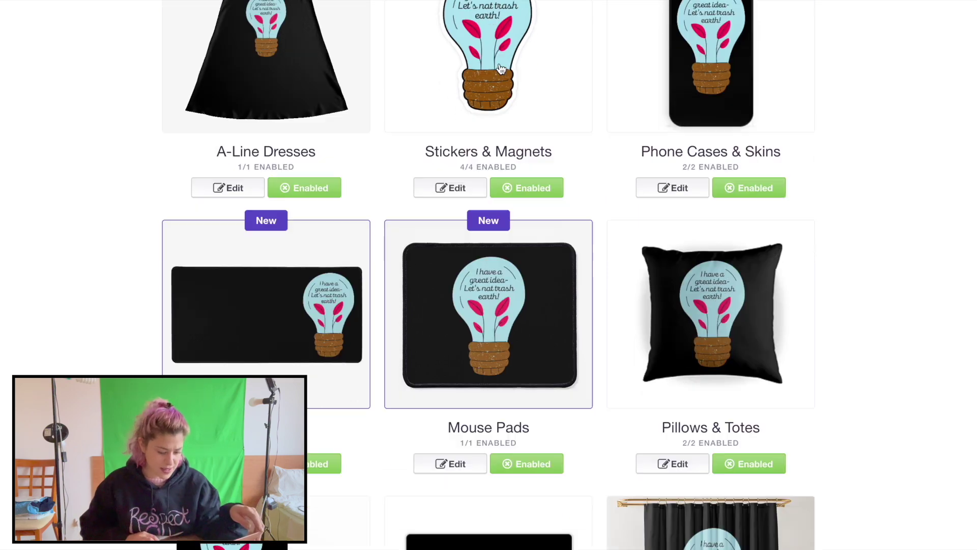
scroll(269, 68, "up", 3)
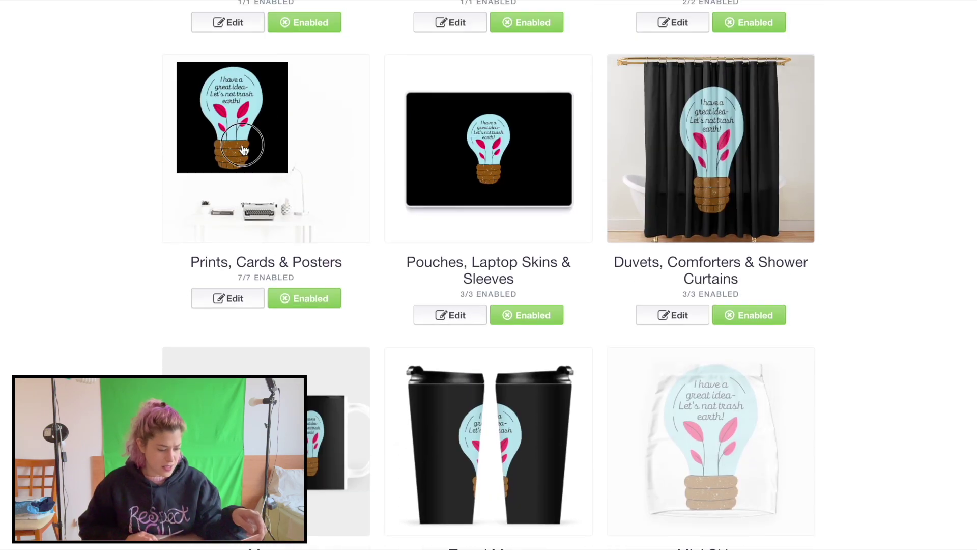
left_click(227, 299)
left_click(772, 102)
left_click_drag(804, 160, 692, 76)
scroll(402, 294, "up", 3)
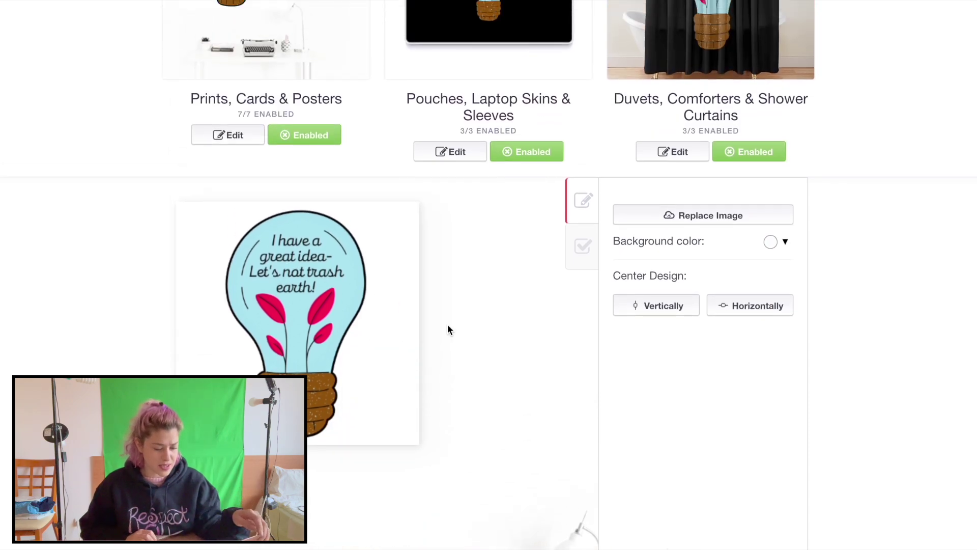
scroll(447, 329, "up", 2)
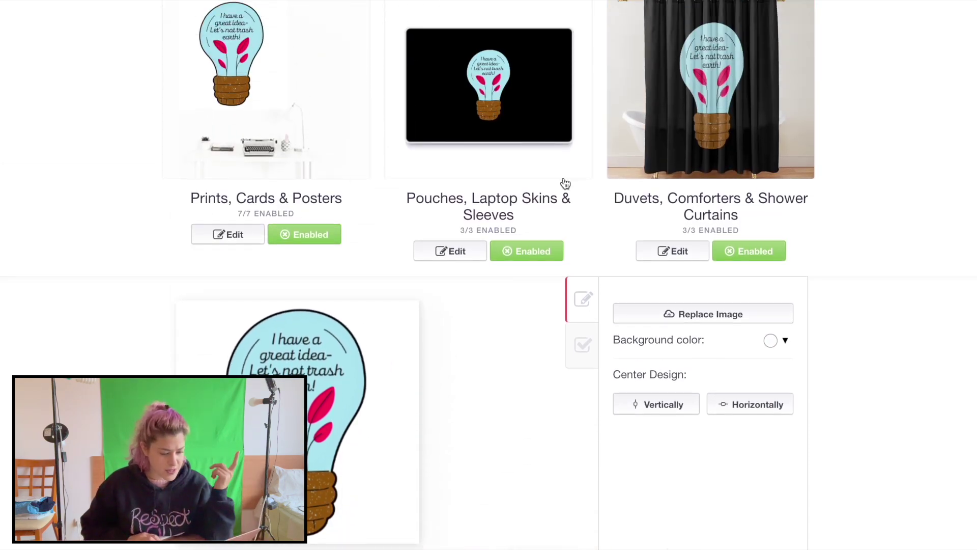
- Switch to Finder and open There is no planet B (1).png from the Downloads folder for viewing
left_click(565, 183)
left_click(257, 98)
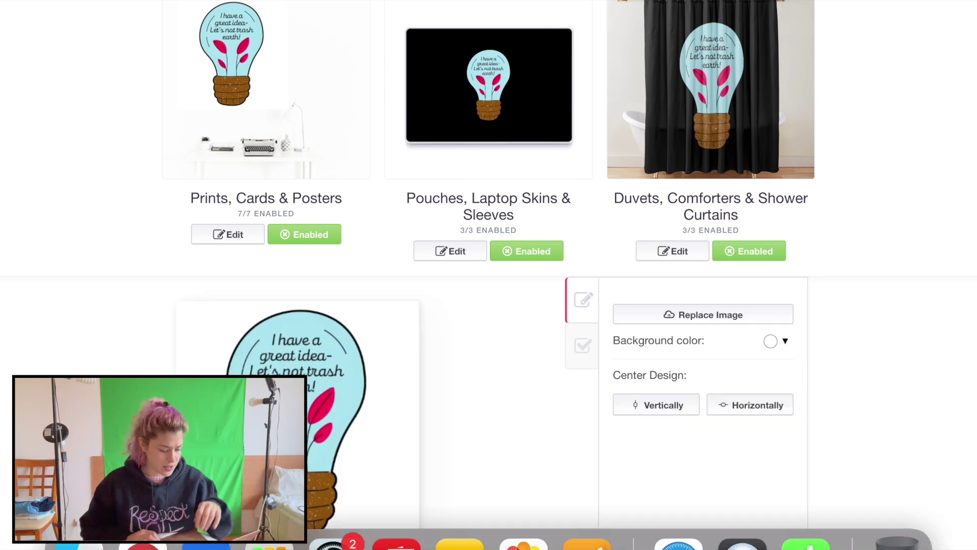
left_click(269, 510)
left_click(685, 406)
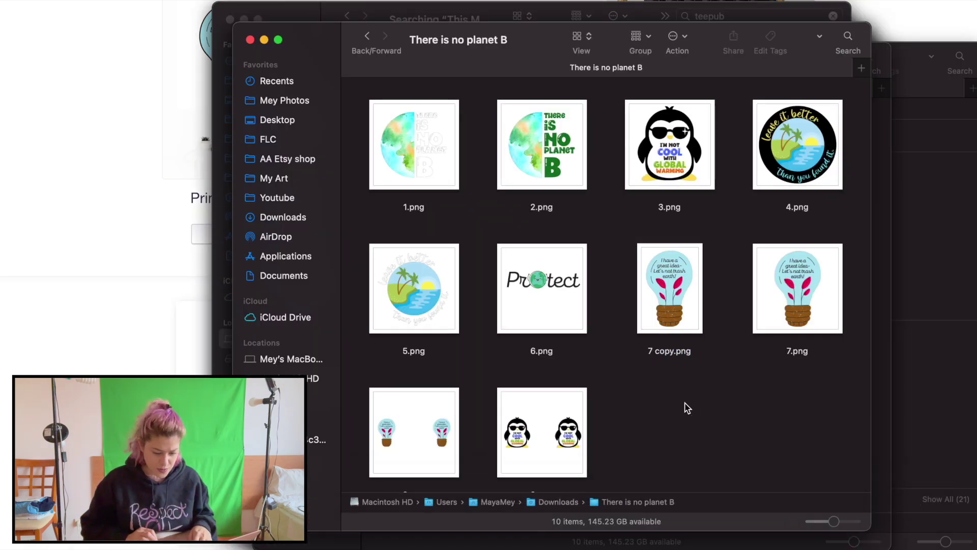
left_click(283, 218)
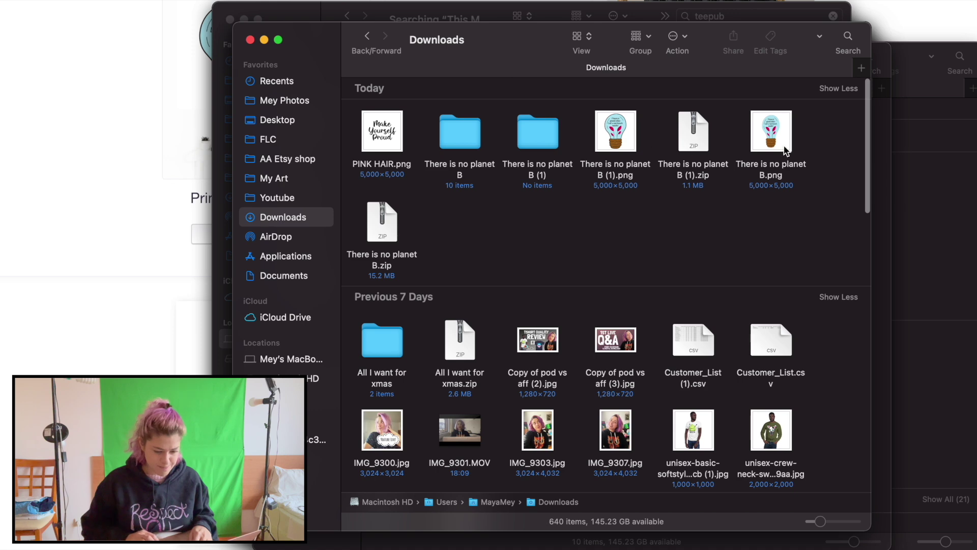
left_click(615, 130)
key("space")
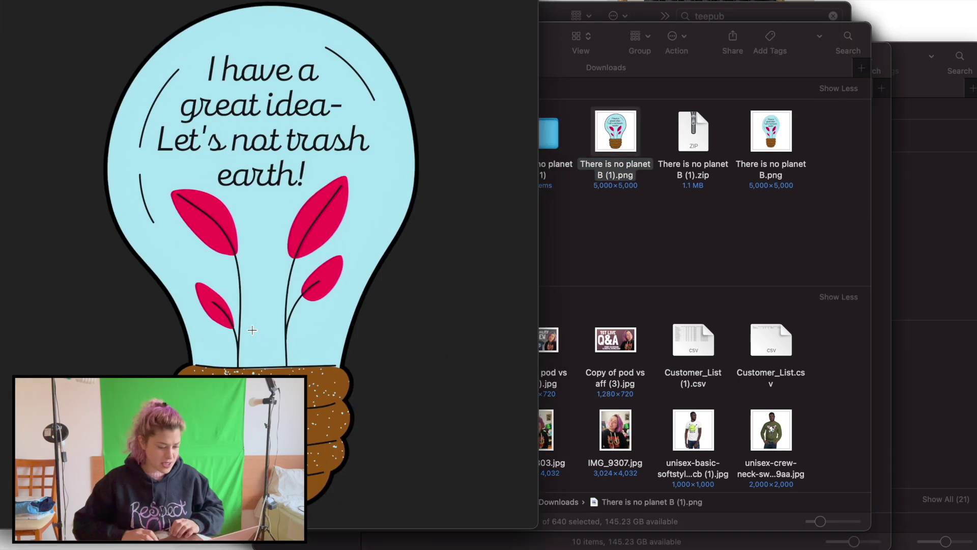
- Crop There is no planet B (1).png to about 4049 × 5000 px and upload it as the replacement image for Prints, Cards & Posters
left_click_drag(146, 65, 359, 440)
left_click_drag(312, 323, 319, 323)
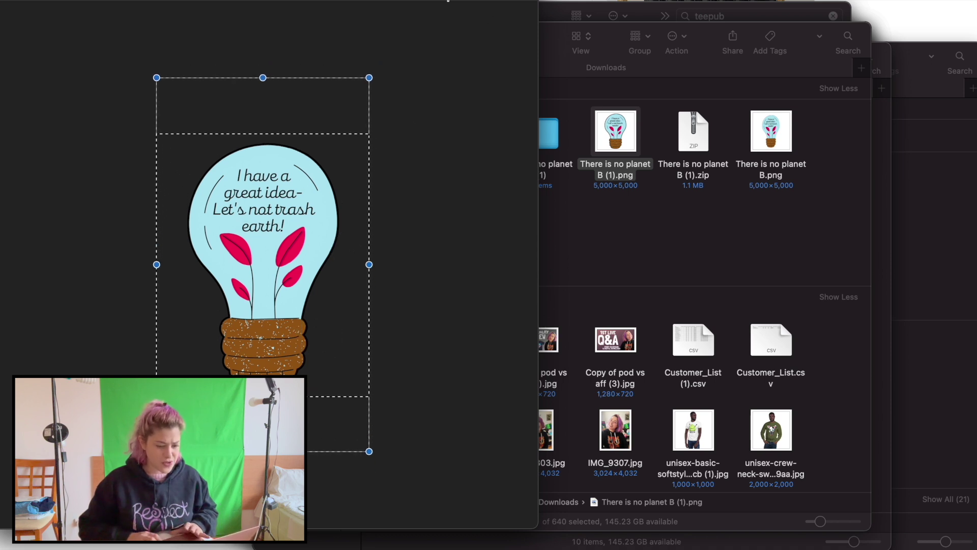
left_click(181, 2)
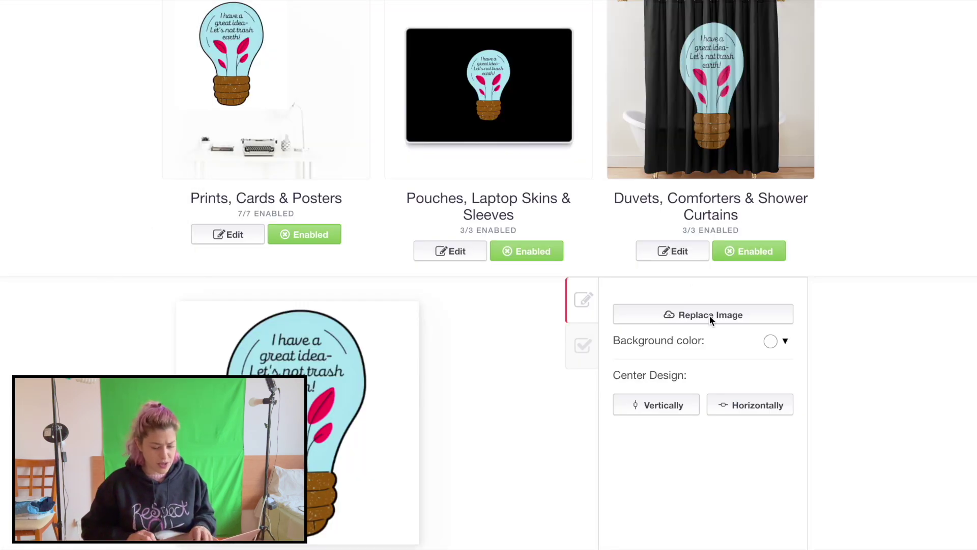
left_click(709, 314)
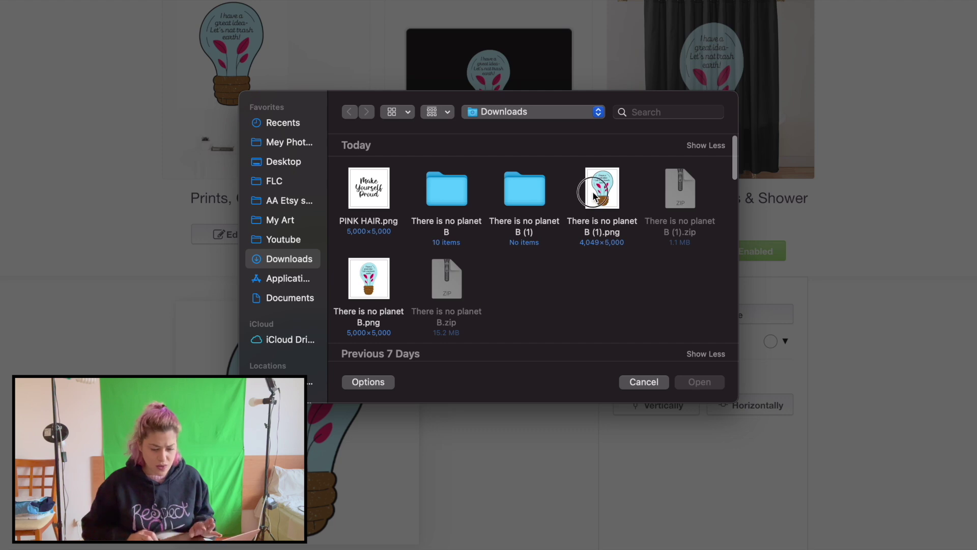
double_click(593, 195)
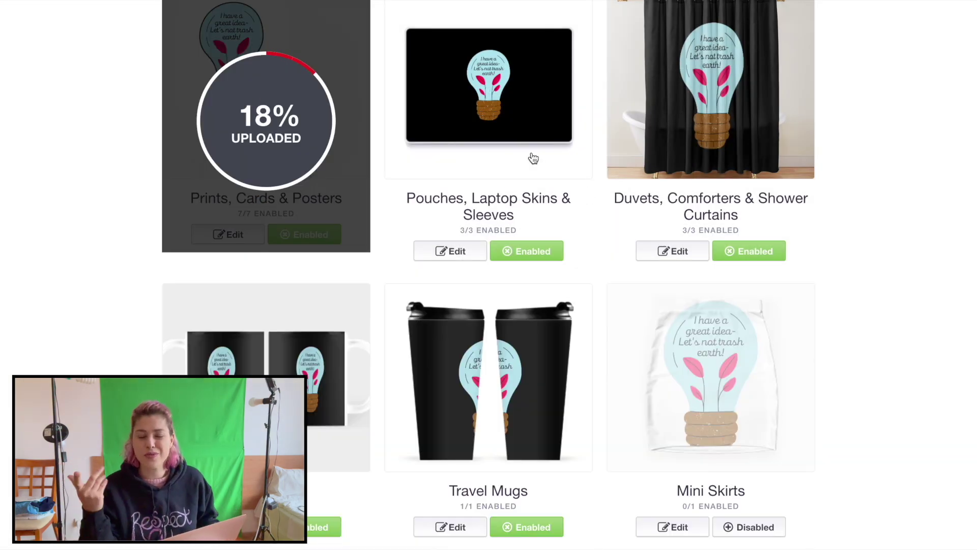
- Enable the Wood & Canvas Mounted Prints
scroll(612, 142, "down", 15)
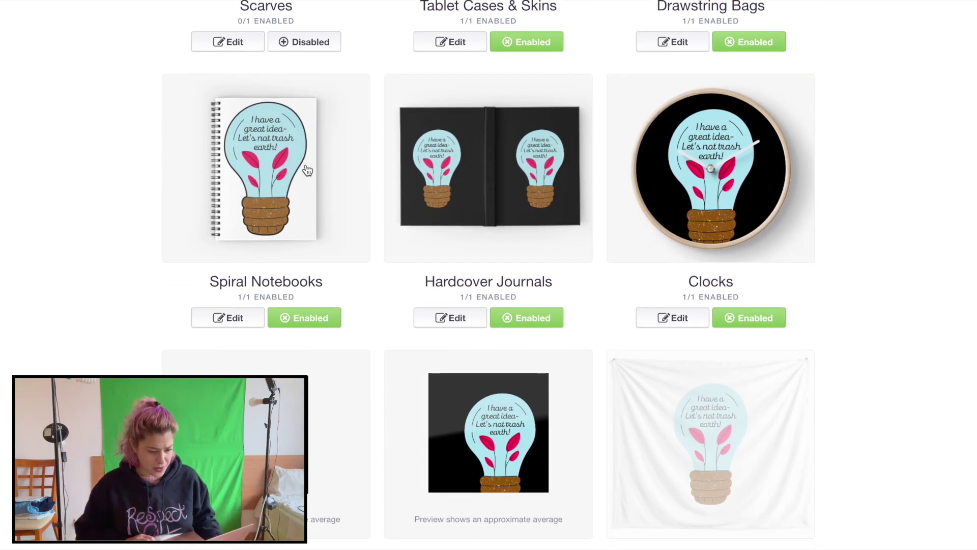
scroll(358, 160, "down", 11)
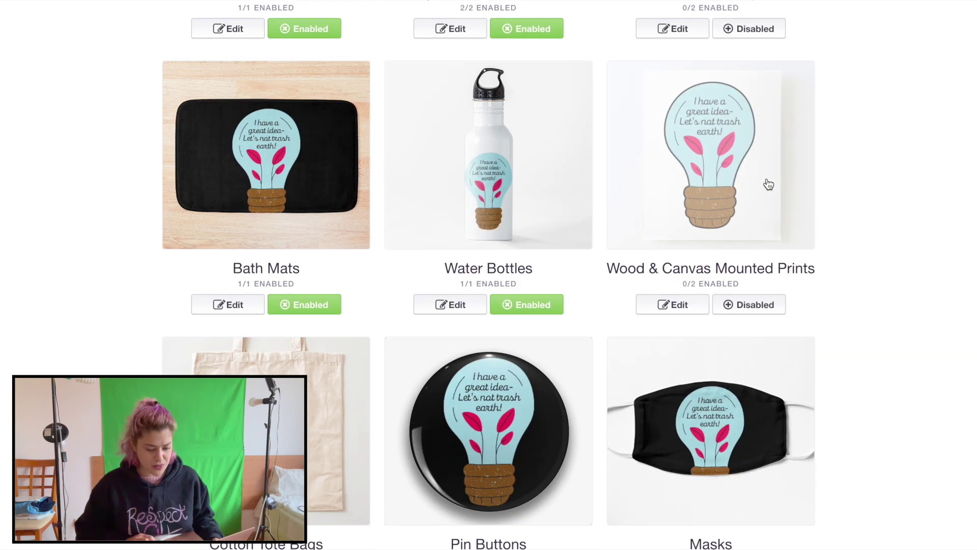
left_click(749, 304)
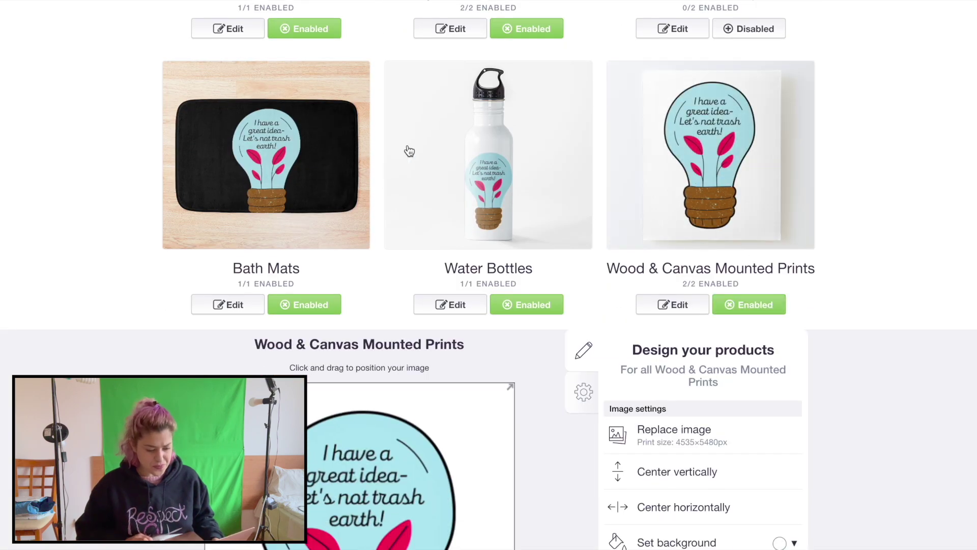
- Reduce the scale of the light bulb on the Floor Pillows so it fits entirely, and centre it horizontally
scroll(407, 149, "down", 3)
scroll(409, 150, "down", 1)
scroll(545, 137, "down", 2)
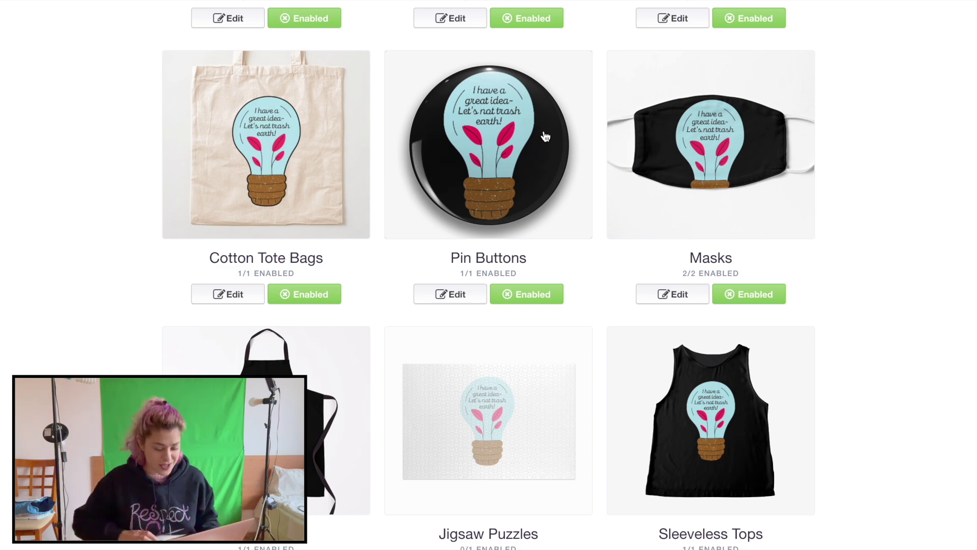
scroll(545, 137, "down", 15)
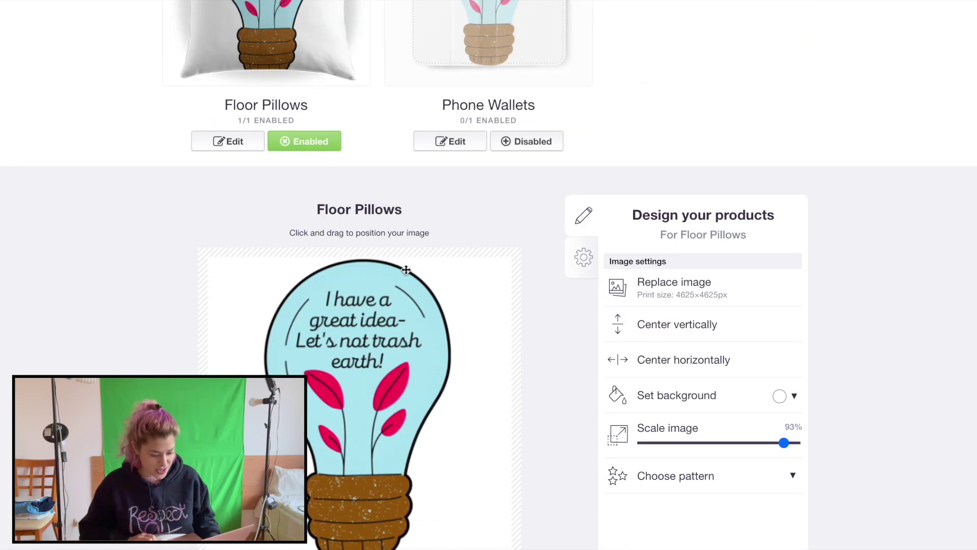
left_click_drag(768, 446, 753, 427)
left_click(713, 361)
scroll(552, 234, "up", 5)
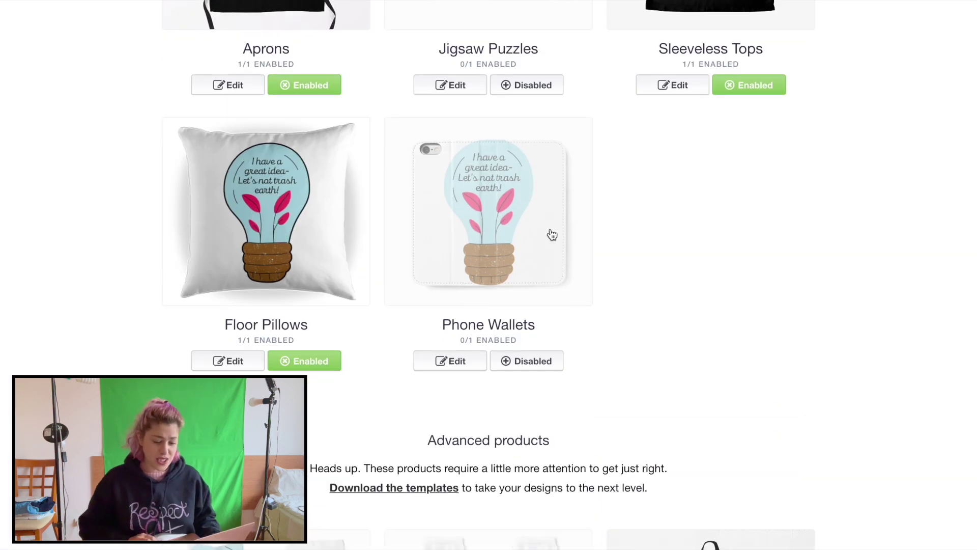
- Disable the Backpacks and the Fitted Masks among the advanced products
scroll(552, 234, "down", 10)
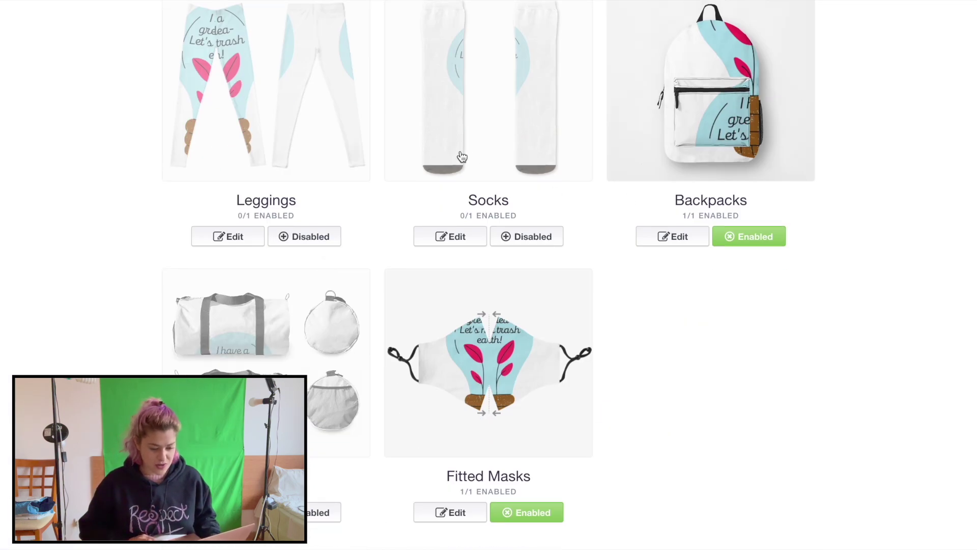
scroll(311, 267, "up", 2)
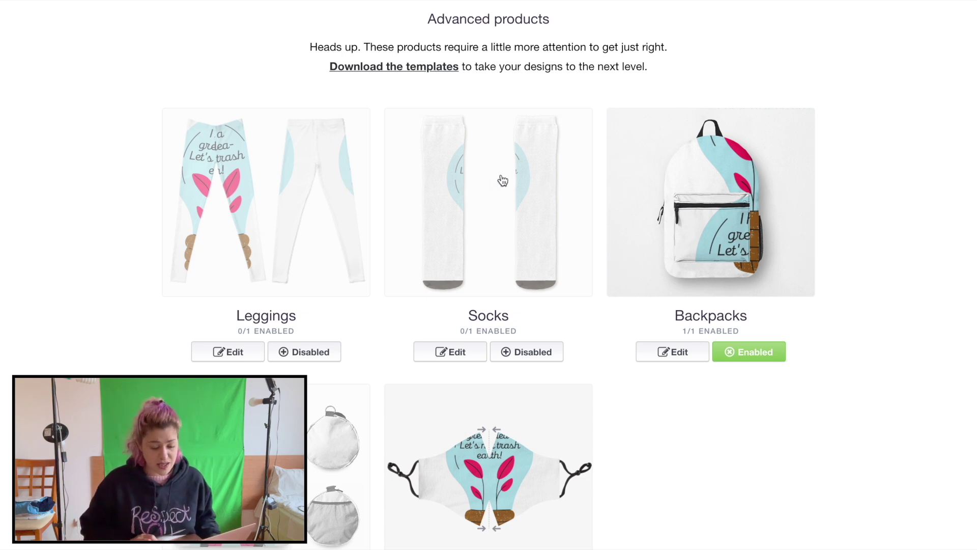
left_click(754, 346)
scroll(499, 198, "down", 5)
left_click(527, 352)
scroll(168, 244, "down", 4)
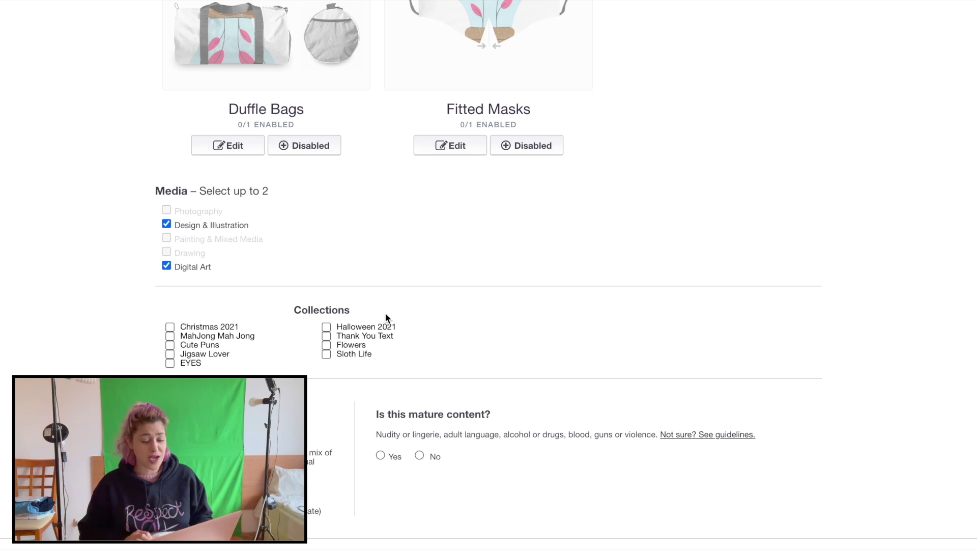
- Set Sticker as the default shop product, answer No for mature content, declare the right to sell the artwork, and save the work
left_click(219, 397)
scroll(224, 229, "up", 3)
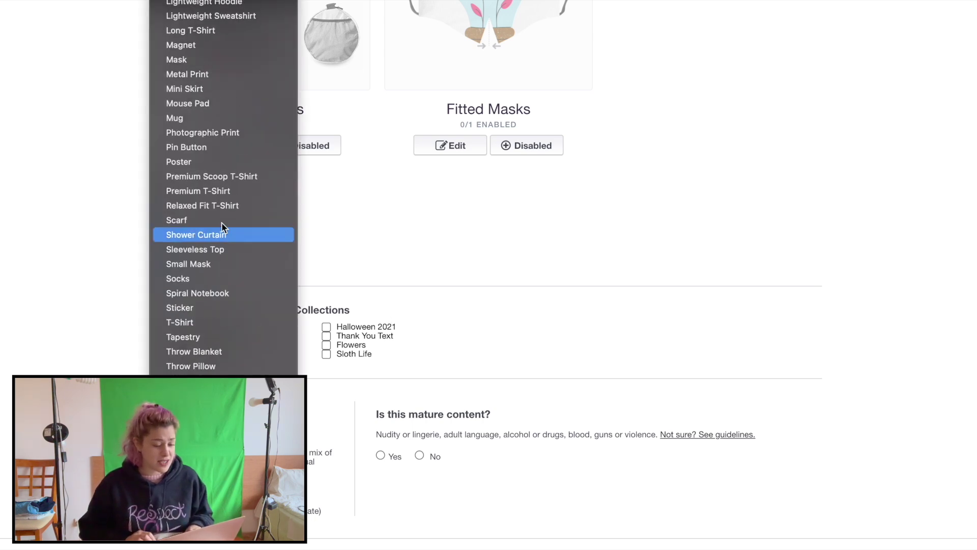
left_click(210, 307)
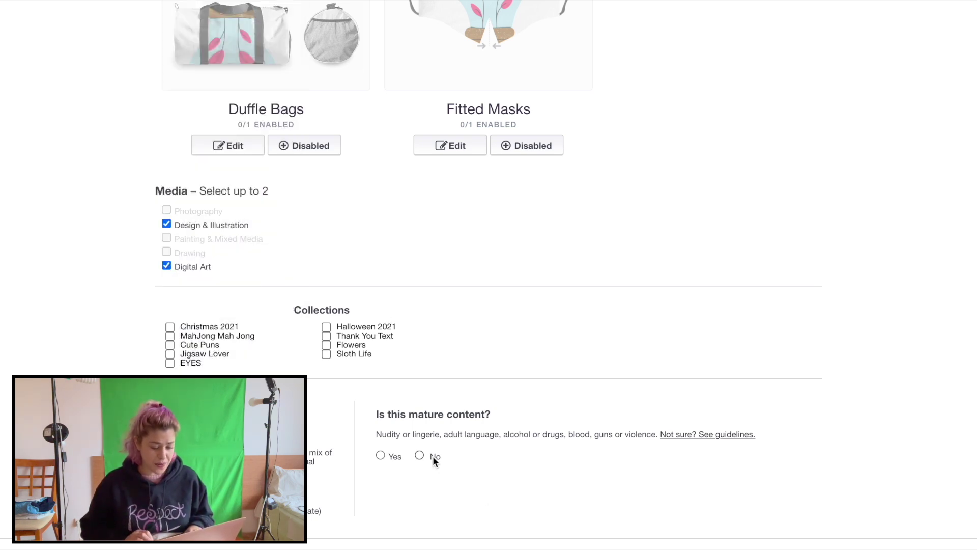
scroll(419, 458, "down", 5)
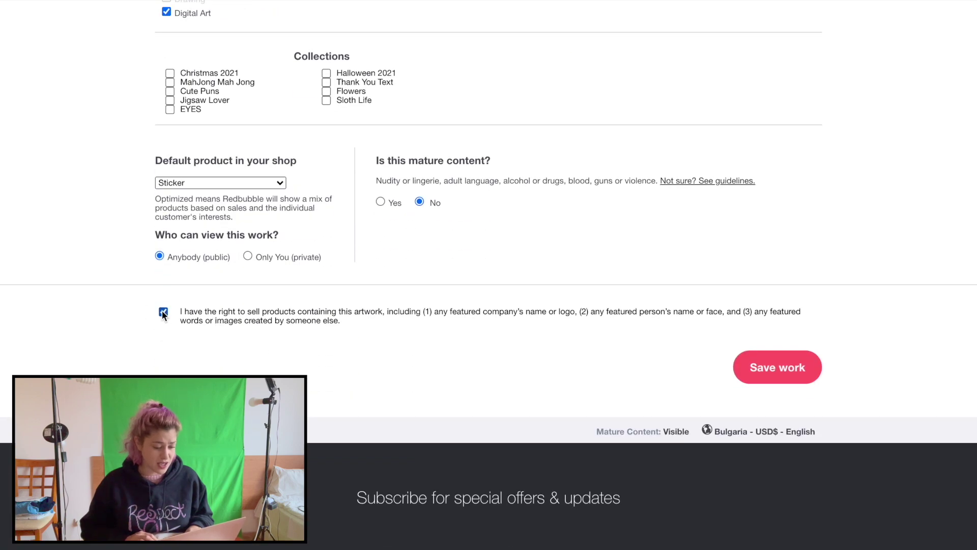
left_click(783, 372)
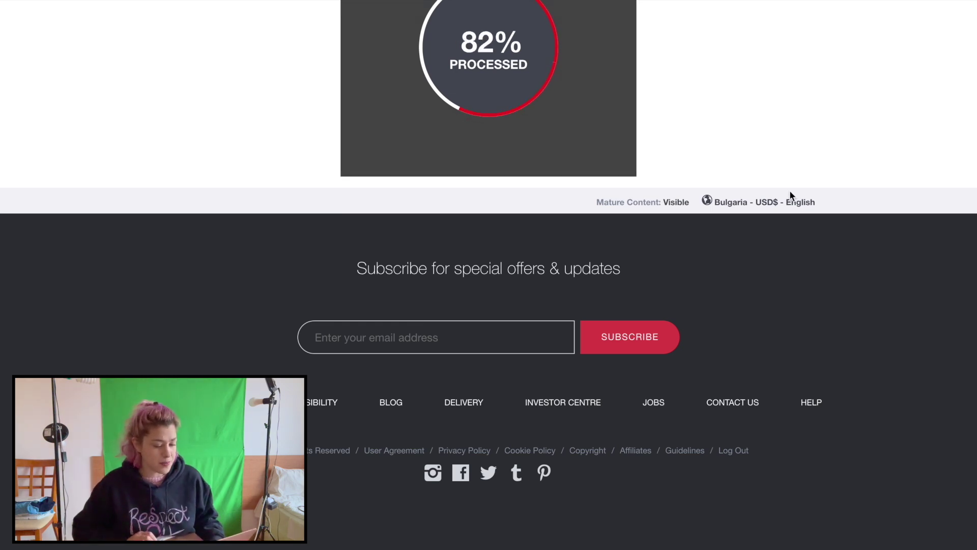
- Examine how the light bulb design looks on the published products, from the desk mat and clothing to the stickers
scroll(712, 149, "down", 7)
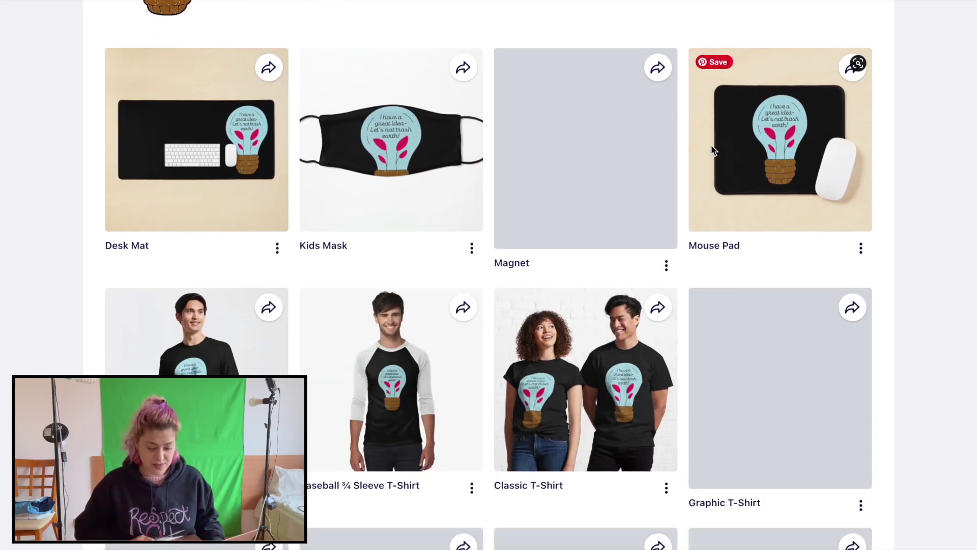
scroll(712, 149, "down", 14)
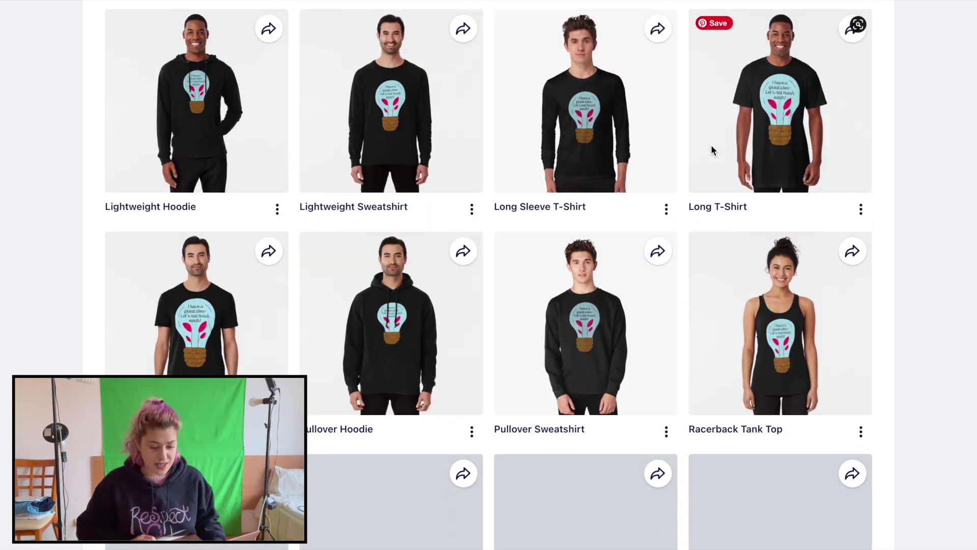
scroll(712, 150, "down", 6)
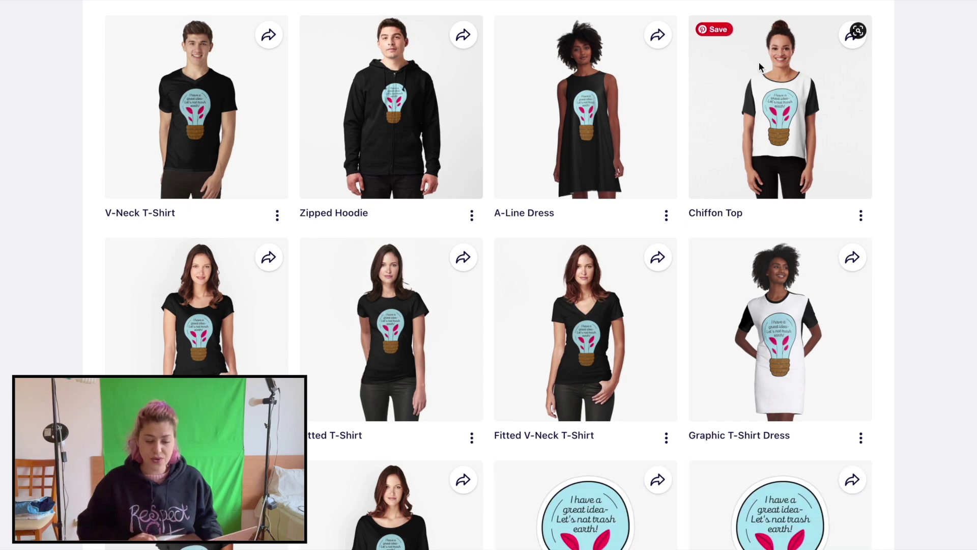
scroll(777, 108, "down", 7)
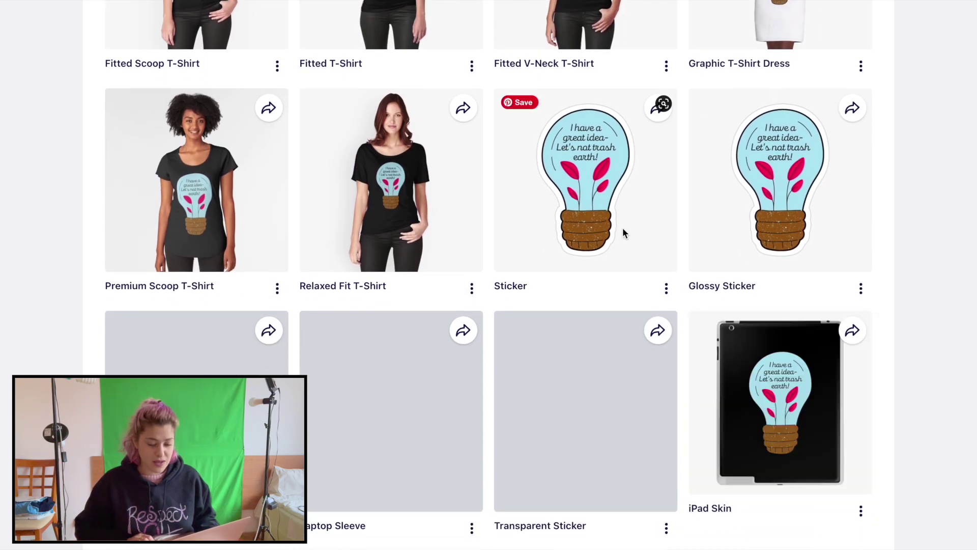
scroll(628, 138, "down", 8)
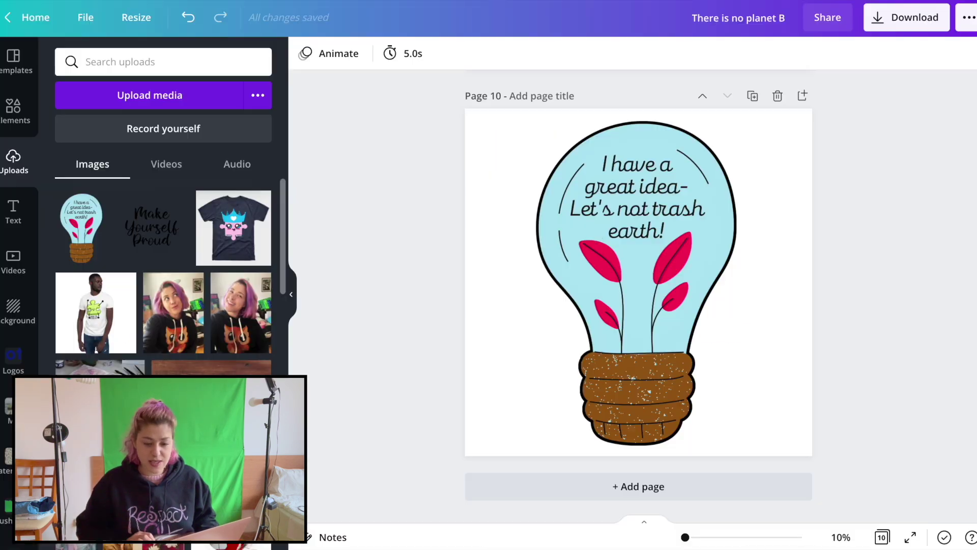
- Switch to the There is no planet B design in Canva and review the earth-themed artwork on its pages
scroll(591, 100, "up", 15)
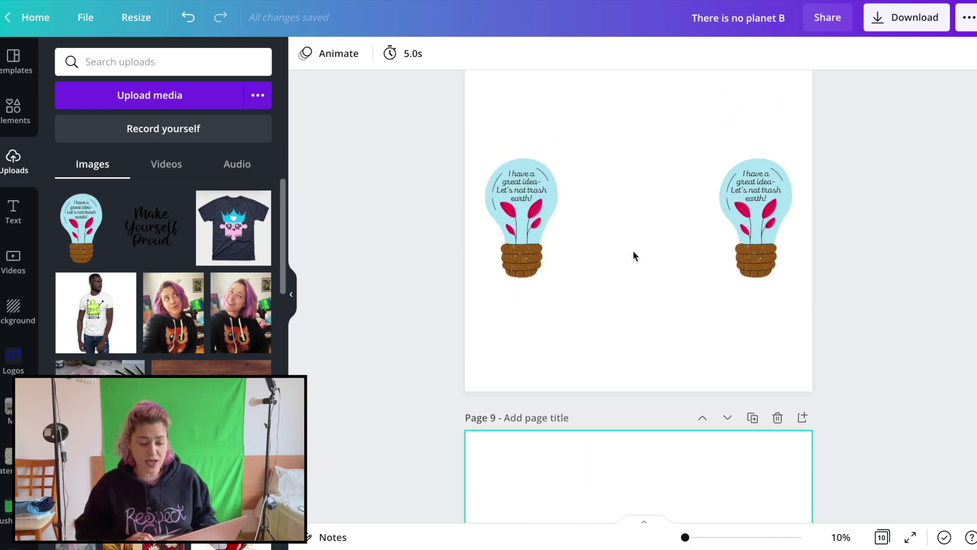
scroll(633, 255, "up", 20)
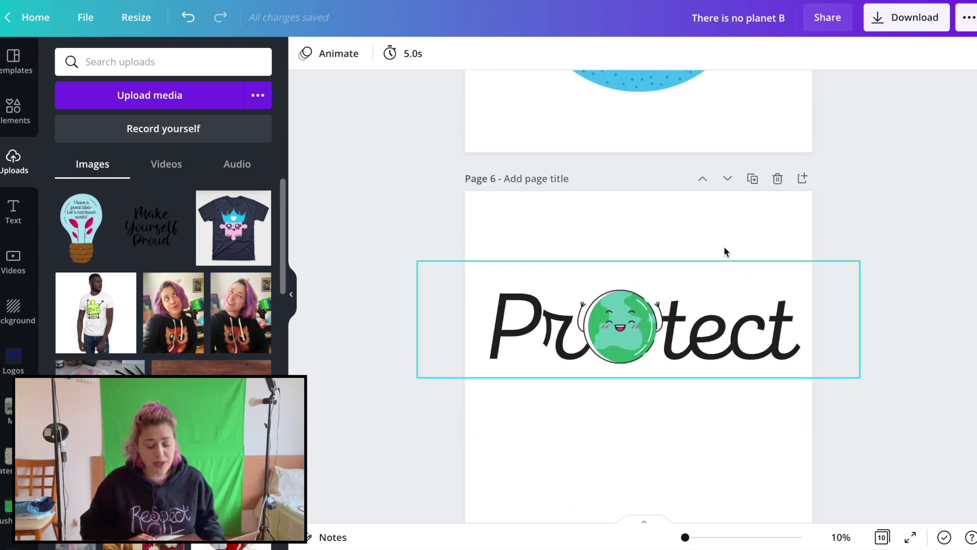
scroll(828, 246, "up", 5)
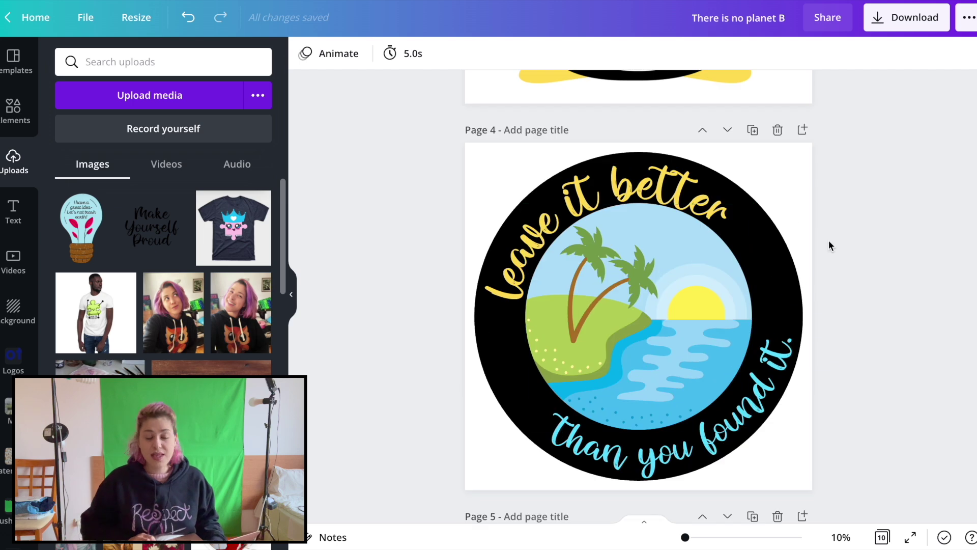
scroll(828, 246, "up", 10)
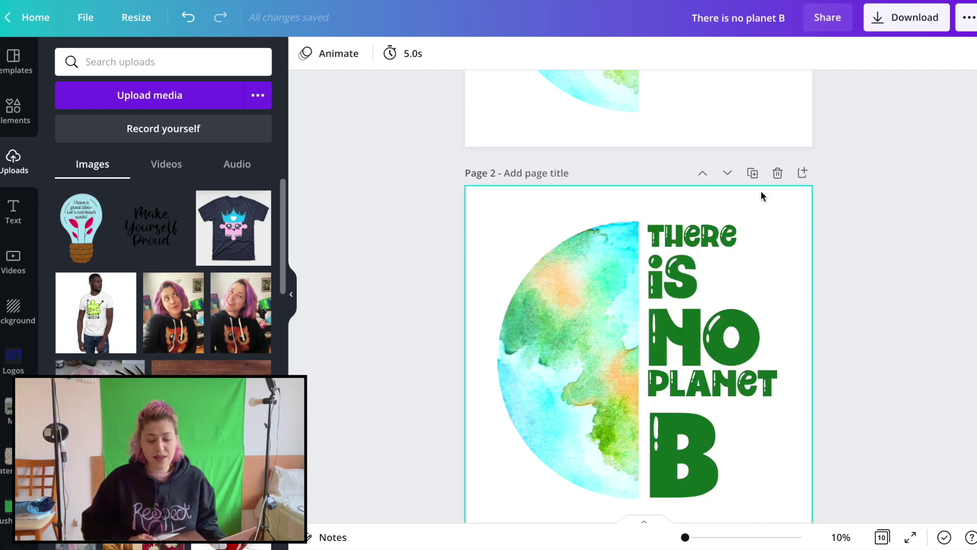
scroll(761, 192, "down", 3)
scroll(761, 191, "up", 3)
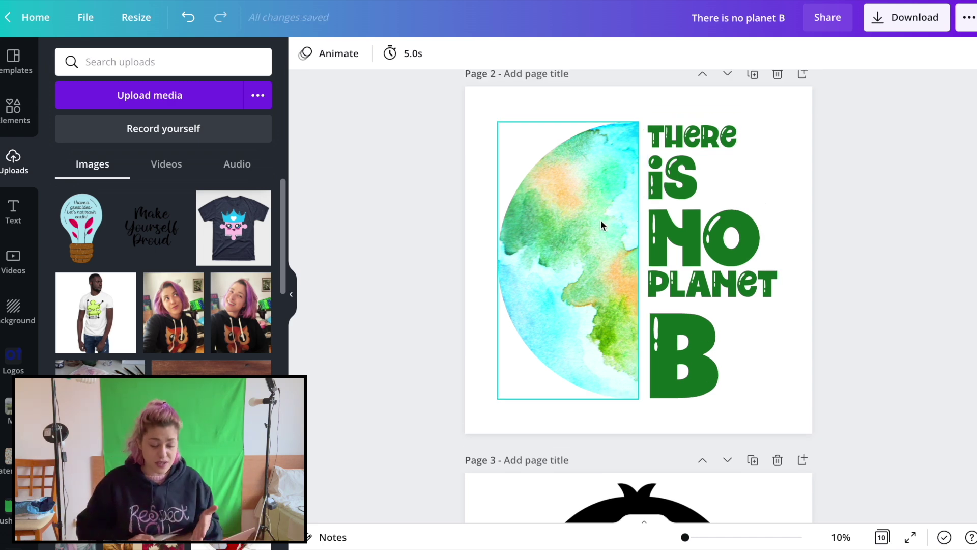
scroll(692, 224, "down", 8)
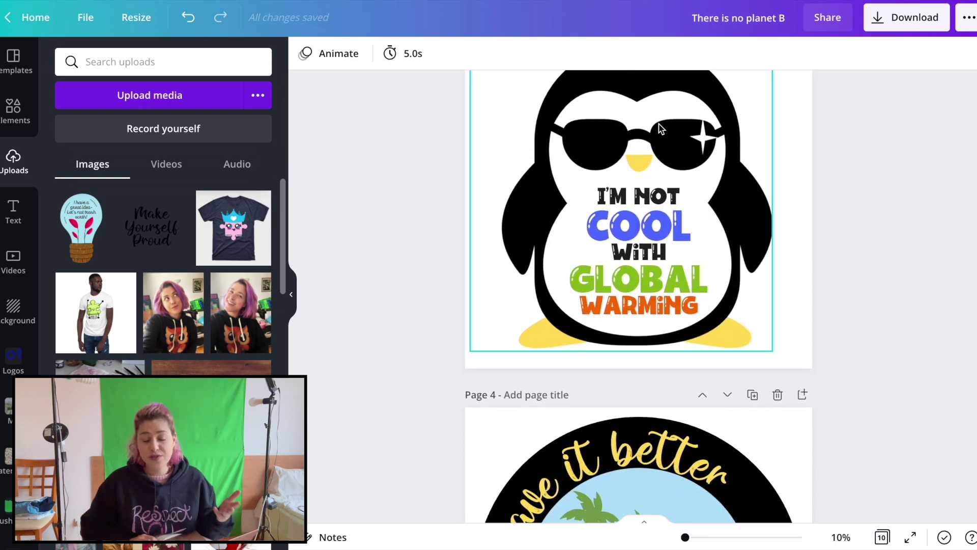
scroll(659, 128, "down", 8)
scroll(661, 243, "up", 3)
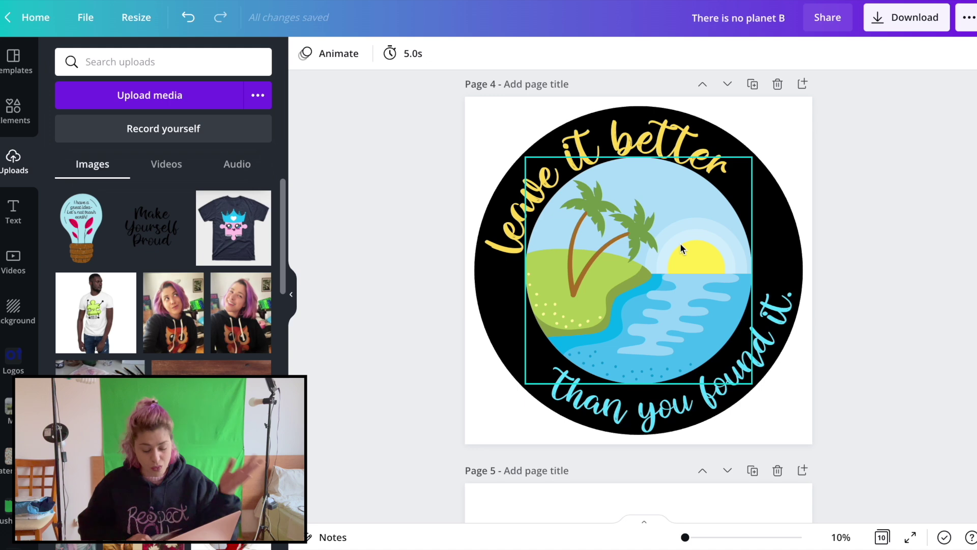
scroll(681, 248, "down", 18)
scroll(681, 248, "down", 6)
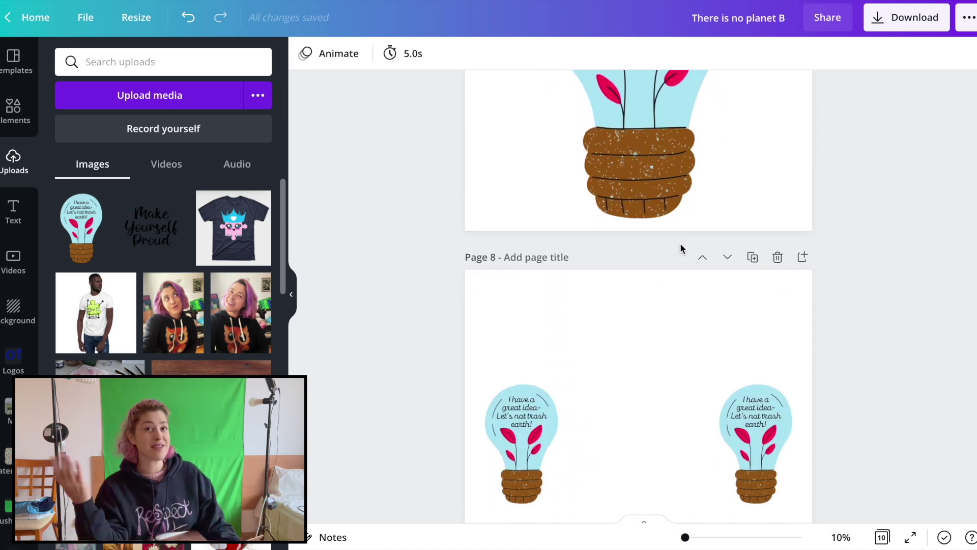
scroll(680, 243, "up", 7)
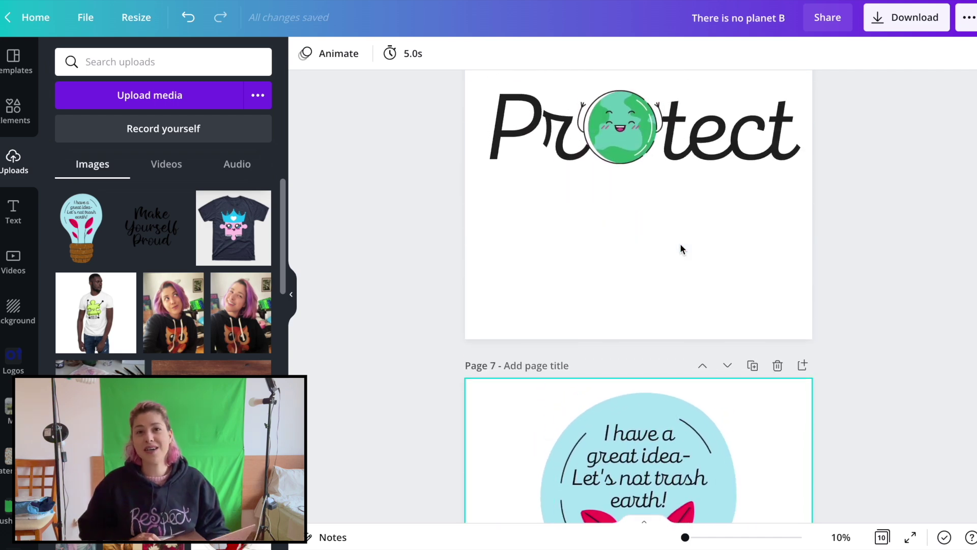